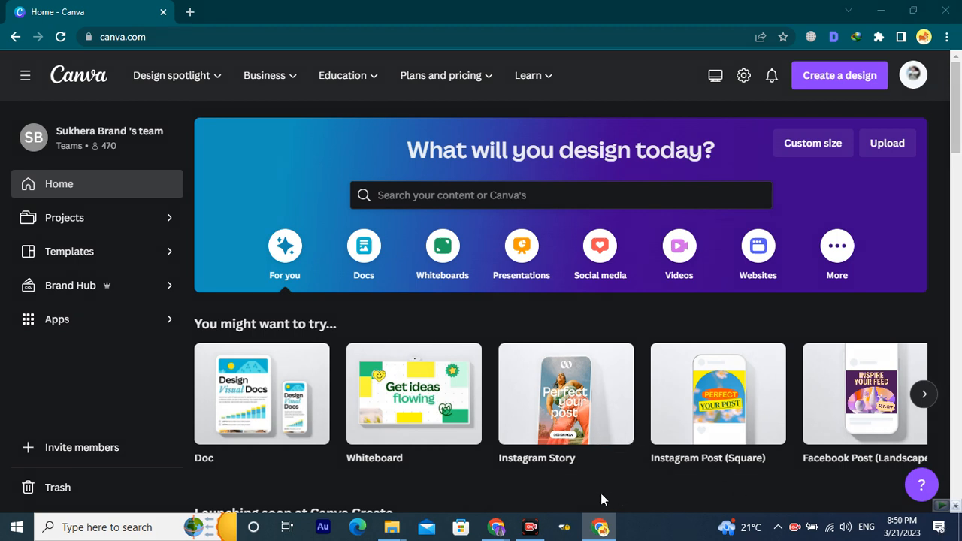
Switch the Canva home page to the Videos category, listing formats like Instagram Reel and TikTok Video.
left_click_drag(661, 232, 710, 281)
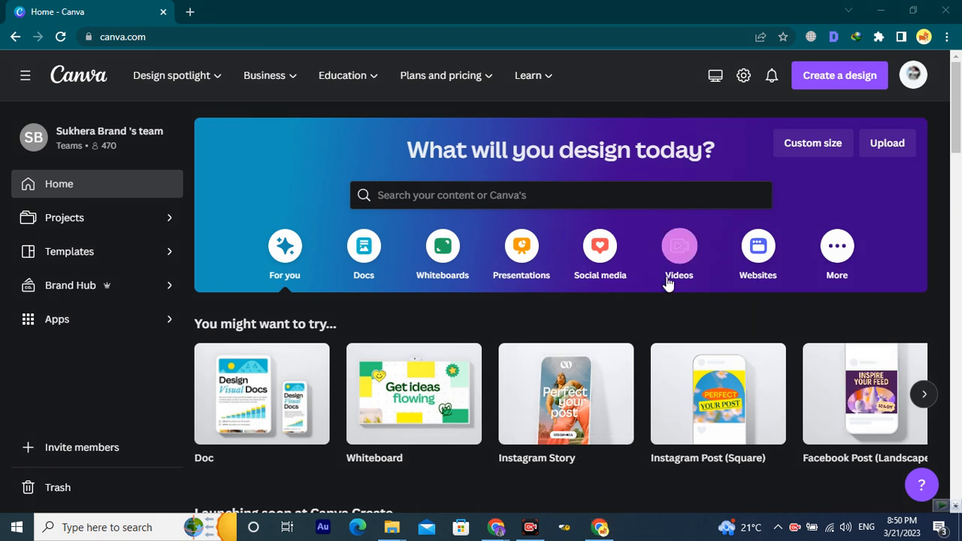
left_click(676, 248)
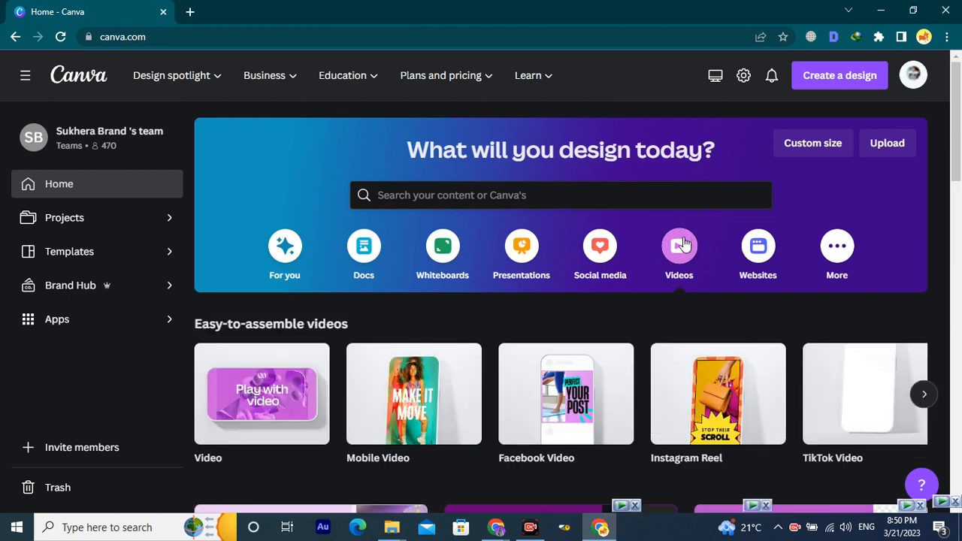
scroll(682, 226, "down", 1)
mouse_move(239, 327)
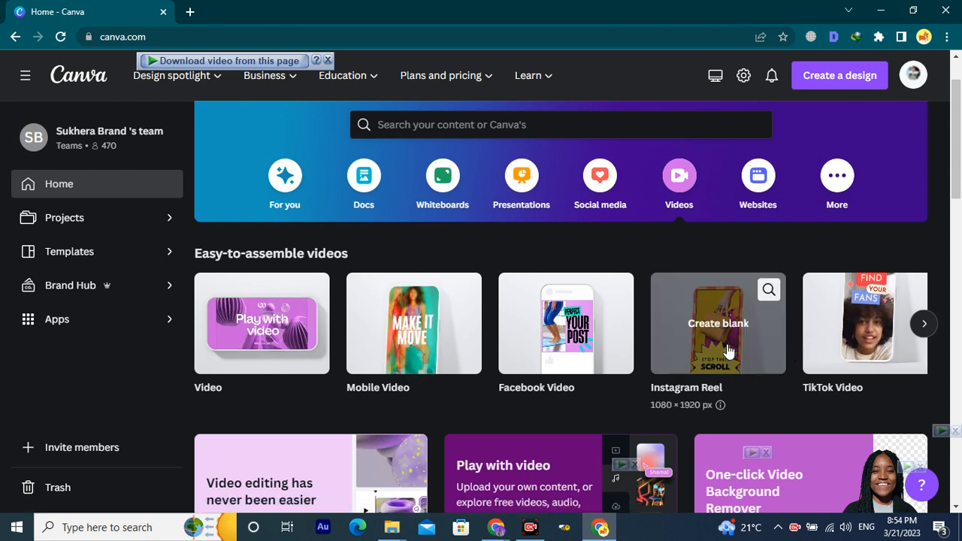
Browse the video format carousel and create a blank 1920 × 1080 Video design.
left_click(924, 323)
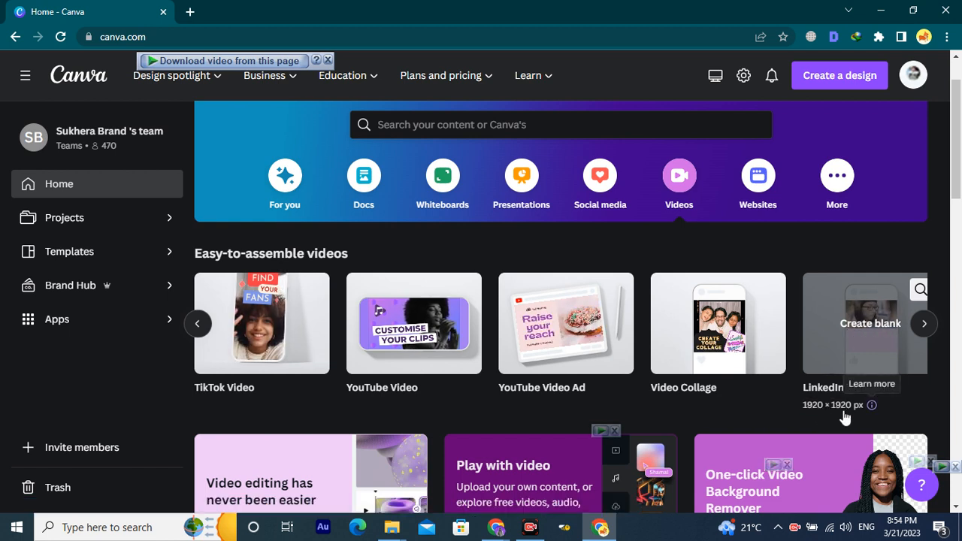
left_click(924, 324)
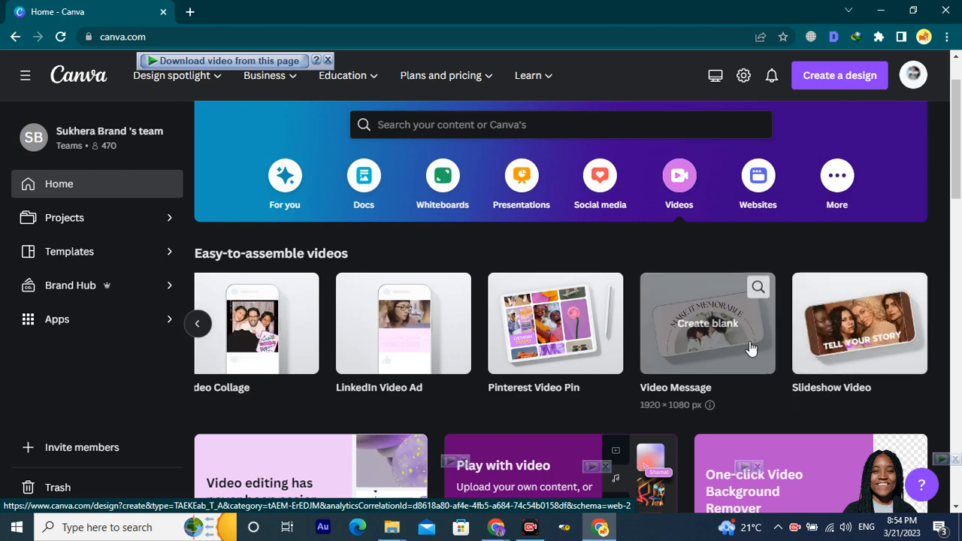
scroll(714, 350, "left", 5)
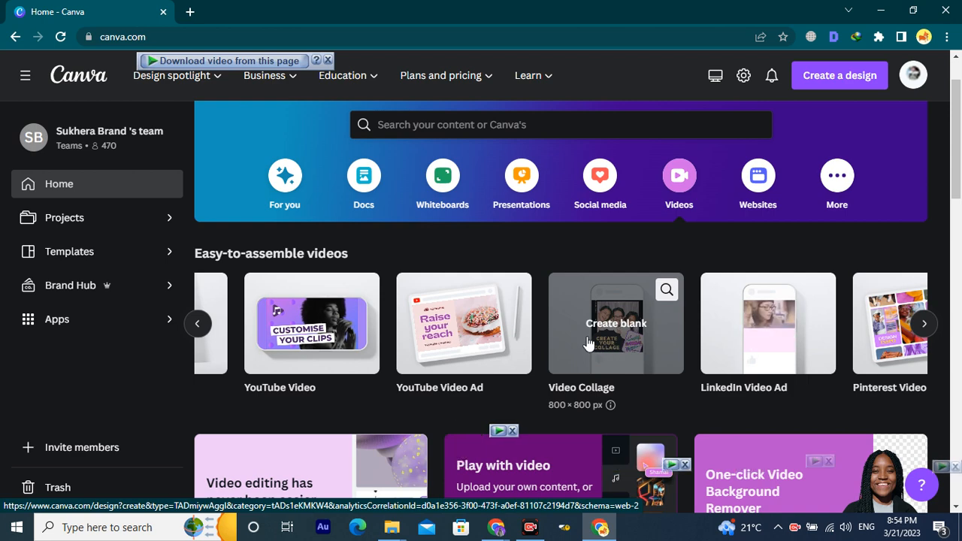
scroll(588, 343, "left", 8)
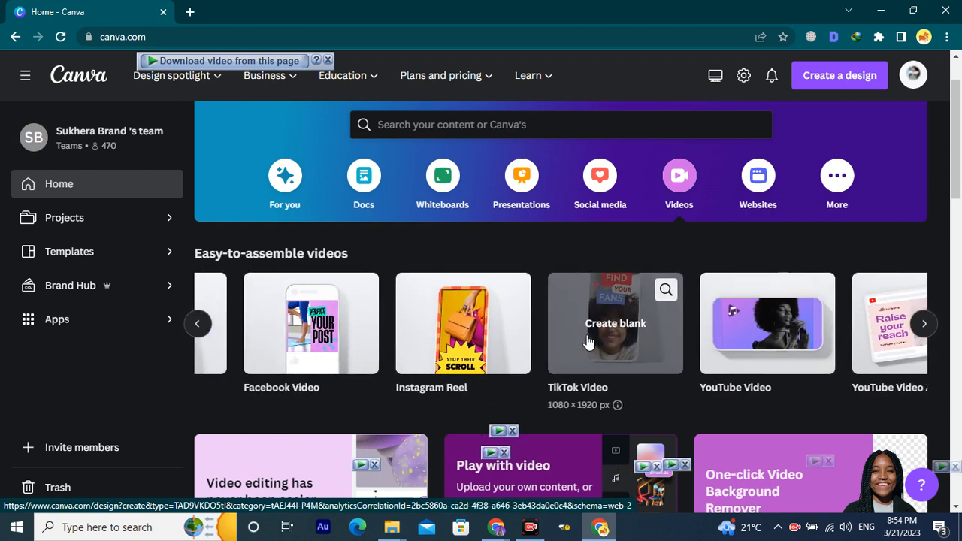
scroll(589, 342, "left", 2)
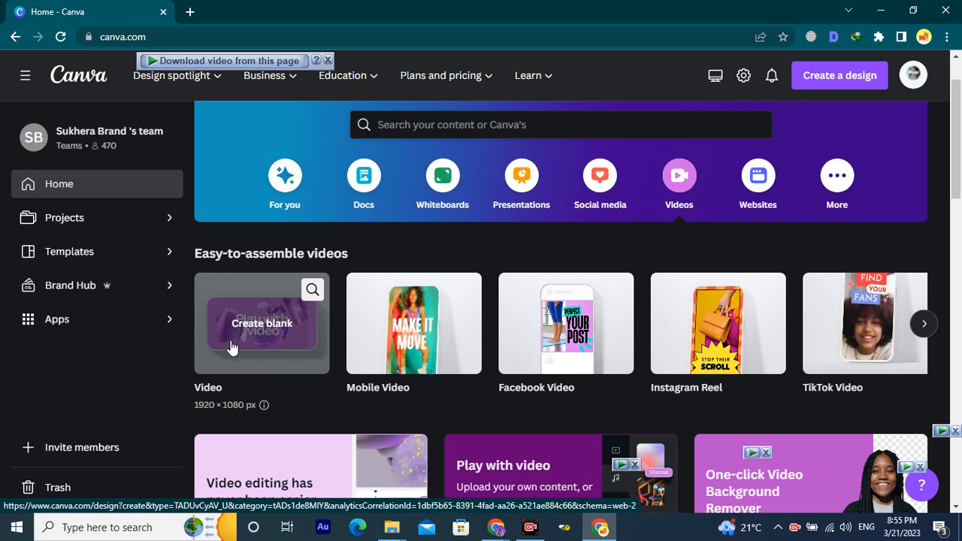
left_click(233, 347)
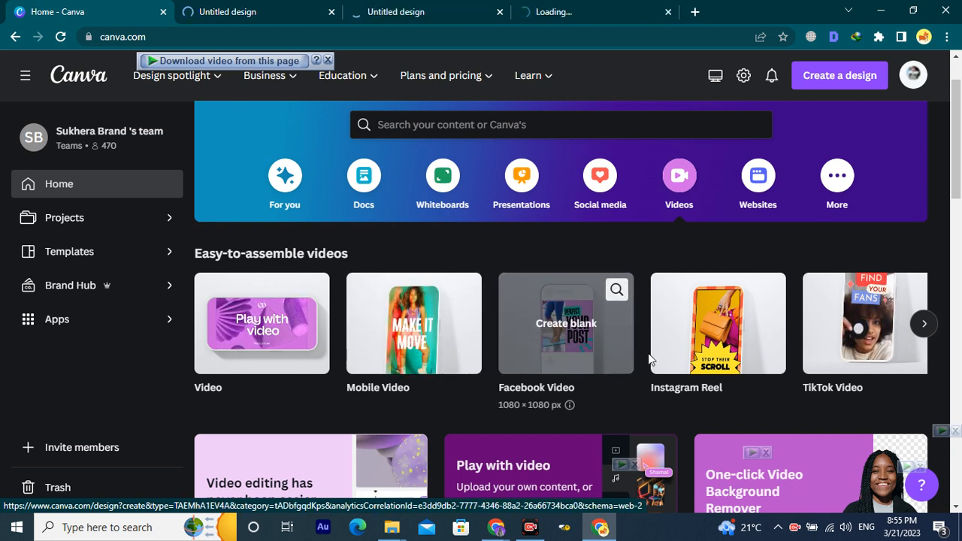
Create another blank video design in a new tab, then return to the home page.
left_click(685, 361)
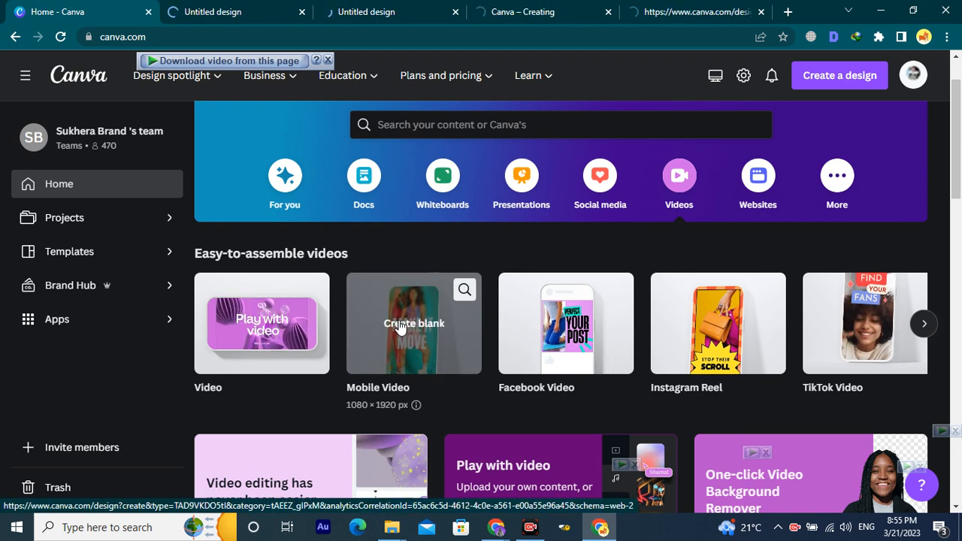
key("ctrl+Tab")
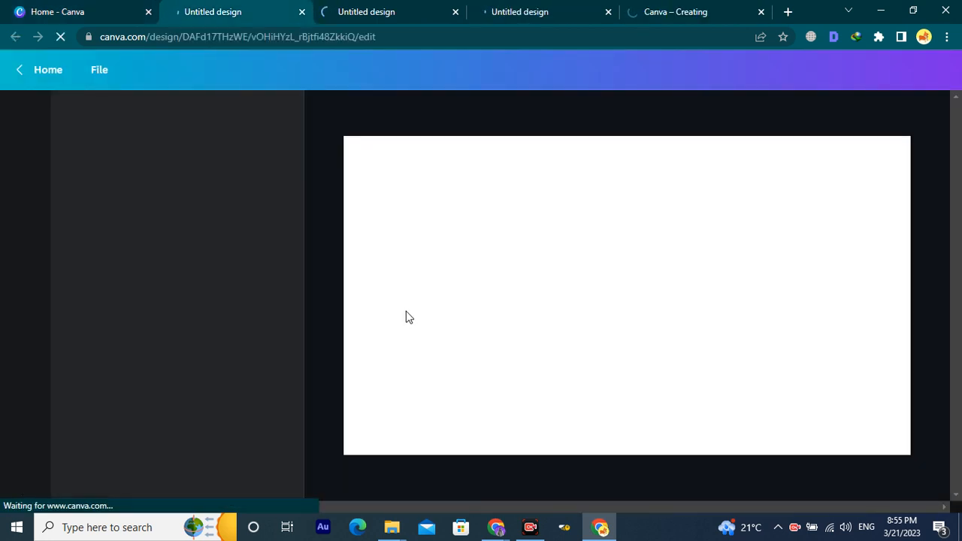
key("ctrl+shift+Tab")
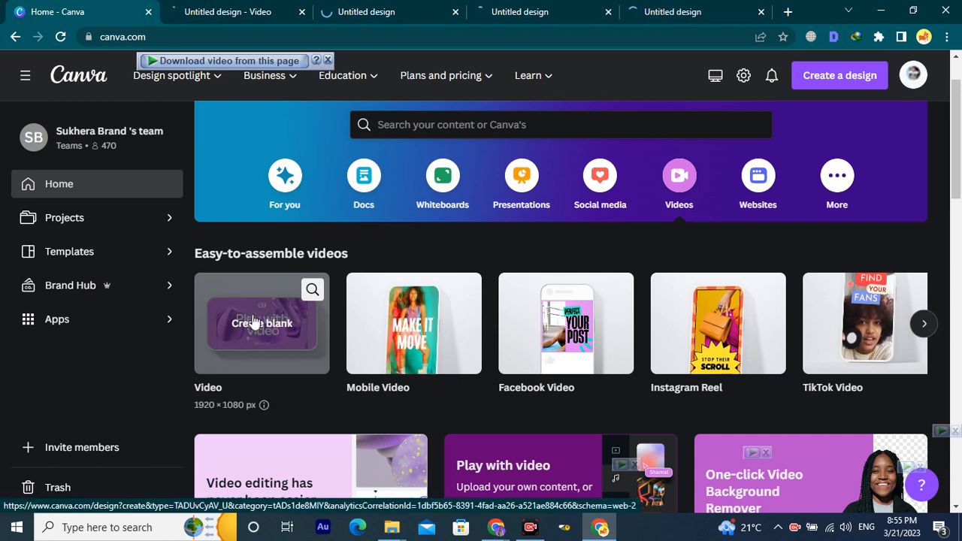
In the blank Video design, add a second 5-second page and go back to page 1.
left_click(206, 8)
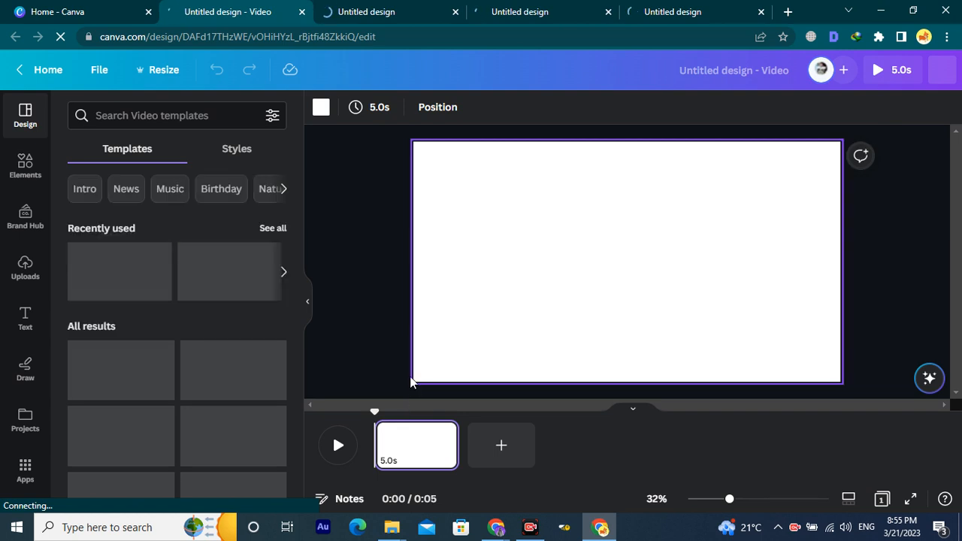
left_click(501, 446)
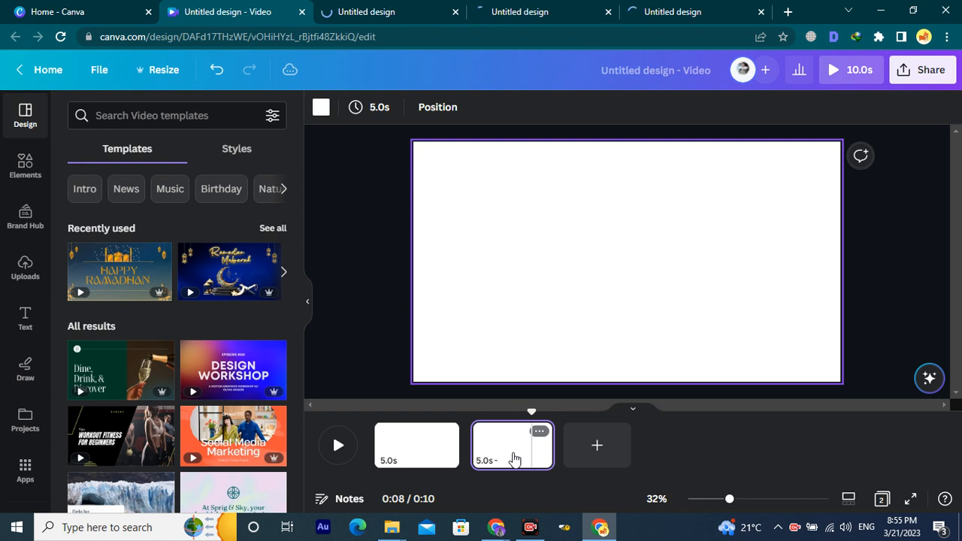
left_click(410, 455)
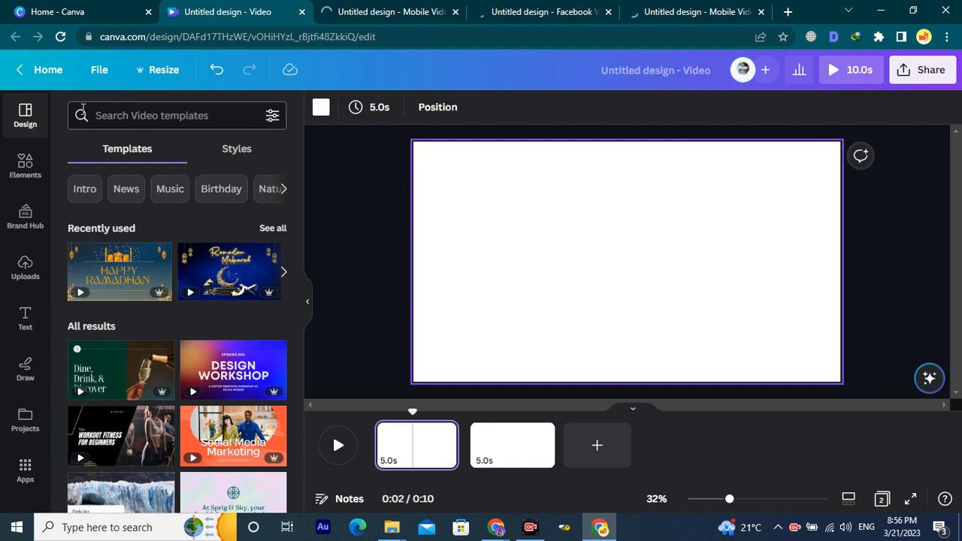
Search the video templates for 'ramzan intro' and scroll through the results.
left_click(171, 117)
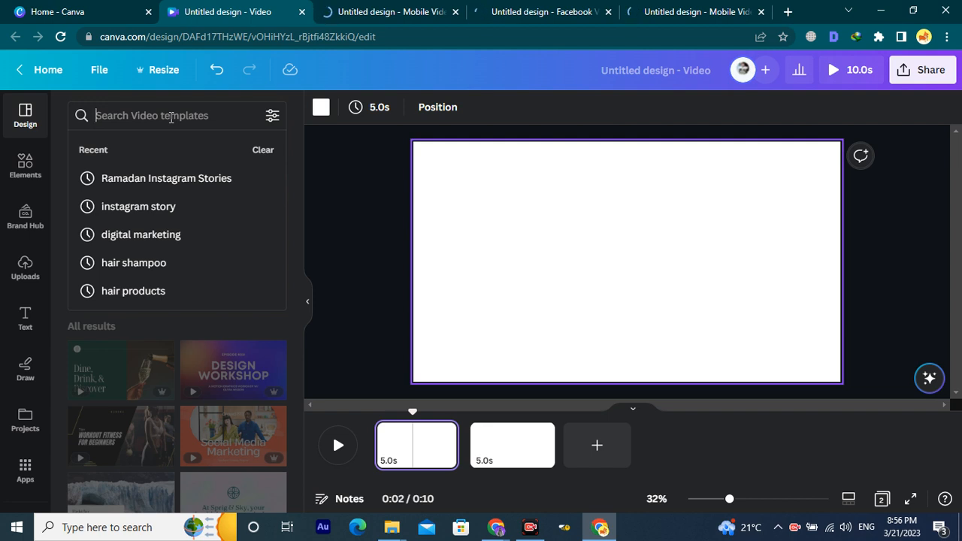
type("ramzan ")
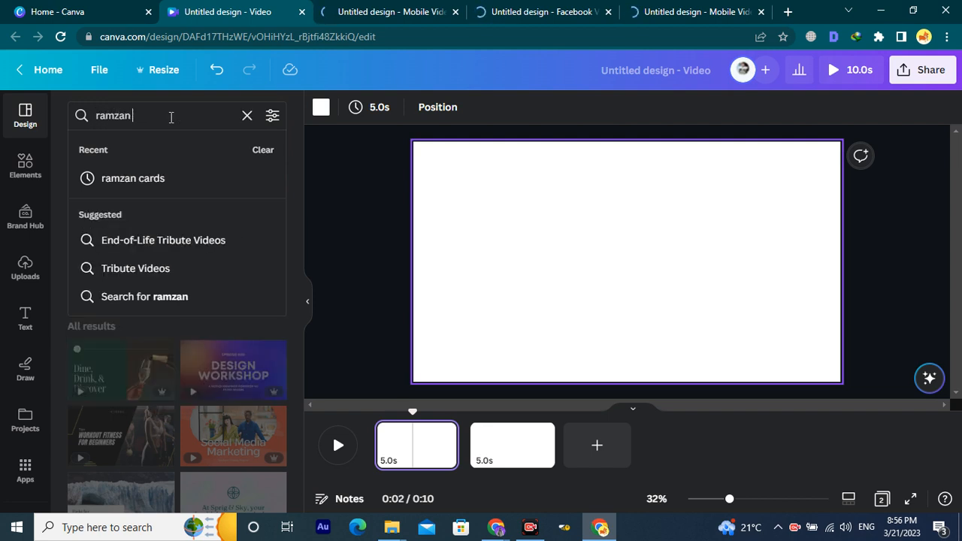
type("intro")
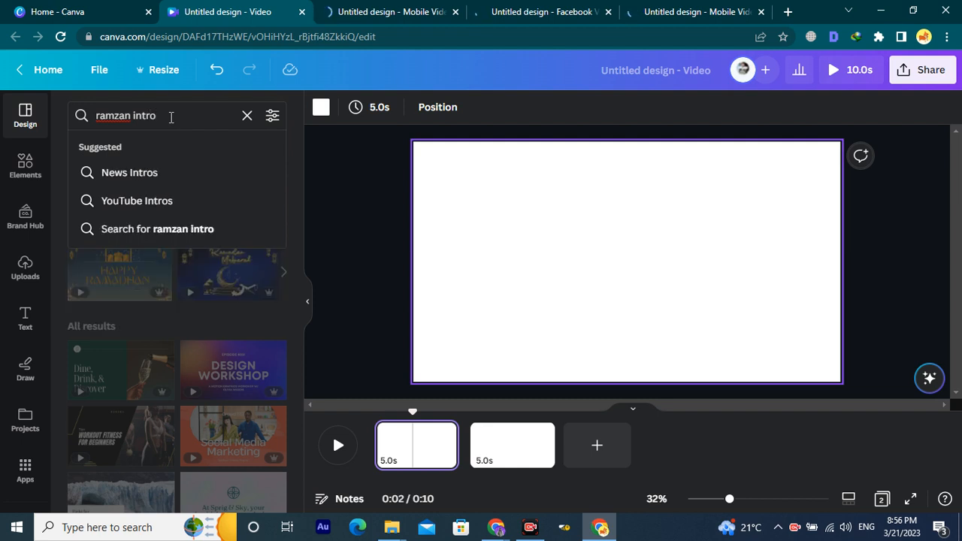
key("Return")
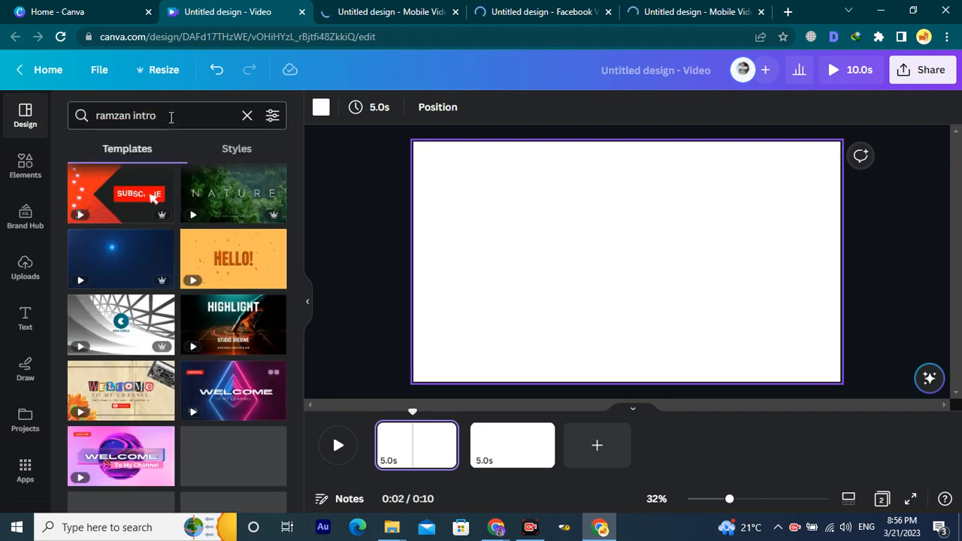
scroll(167, 312, "down", 4)
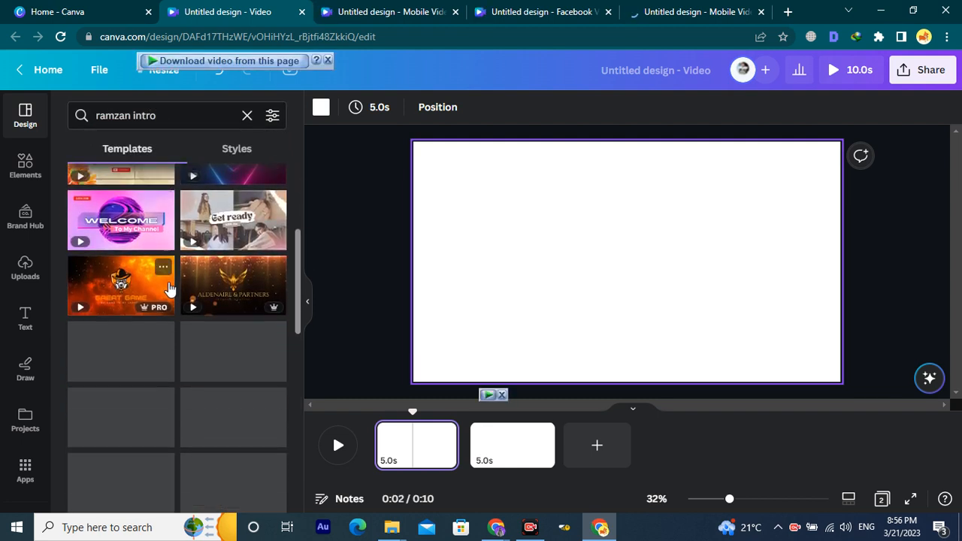
scroll(168, 316, "down", 5)
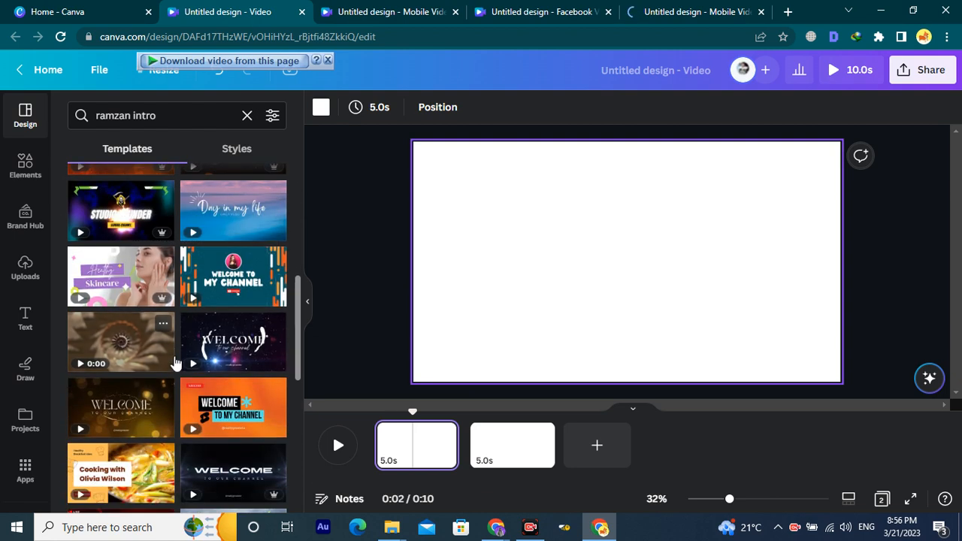
scroll(175, 364, "down", 5)
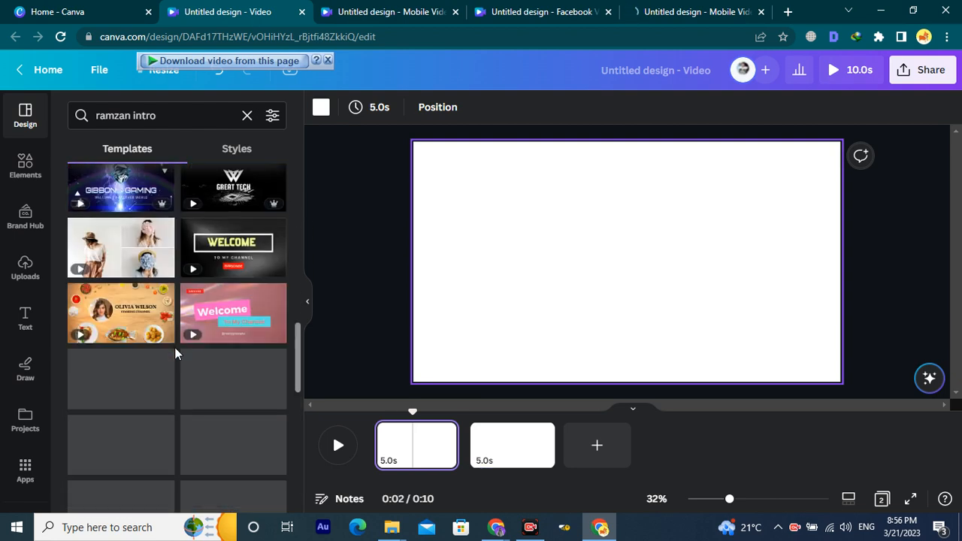
scroll(158, 287, "up", 15)
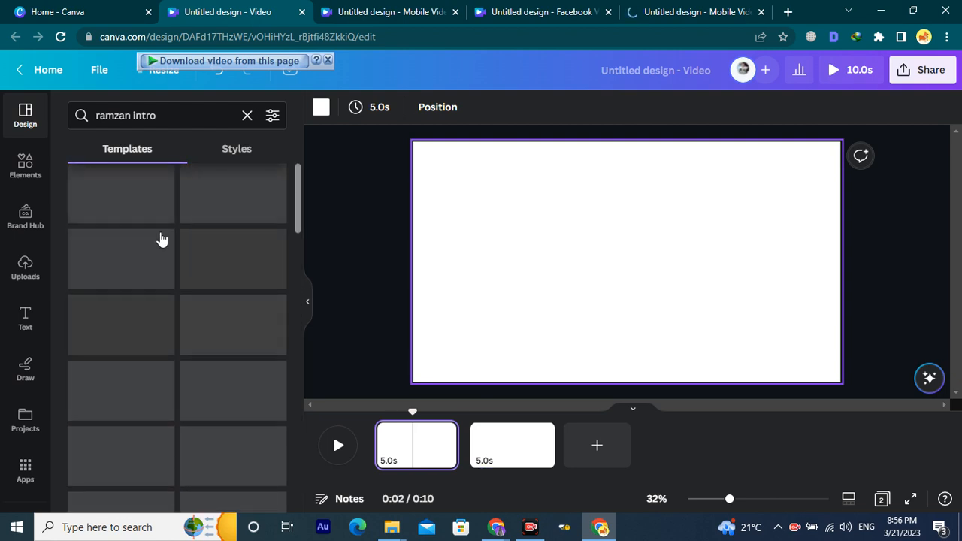
Shorten the template search to just 'ramzan'.
left_click(132, 120)
left_click_drag(131, 120, 188, 123)
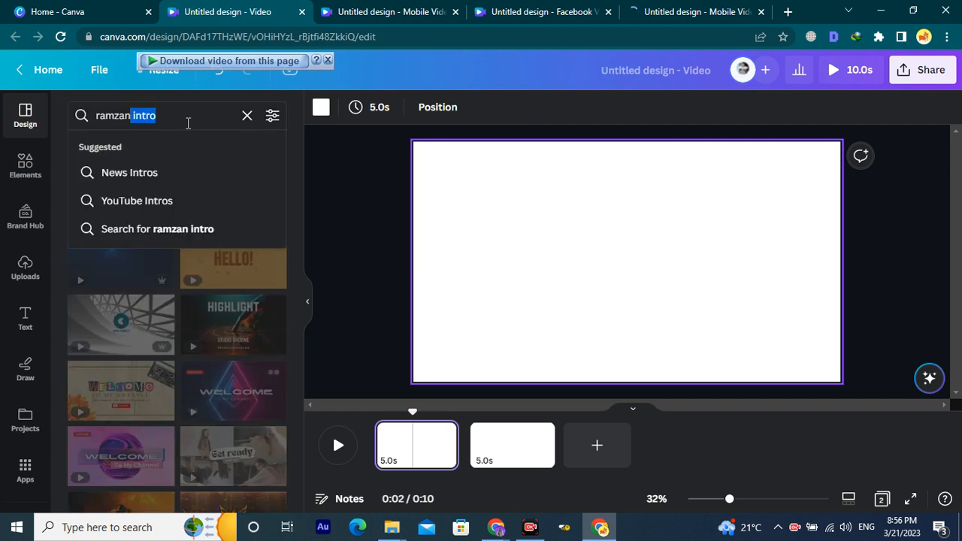
key("BackSpace")
key("Return")
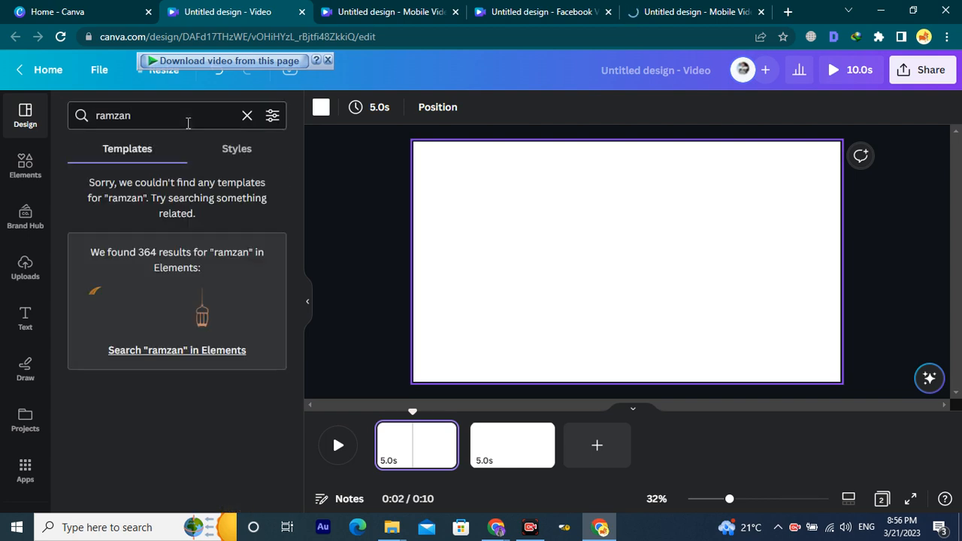
Replace the search with 'digital marketing' to list matching video templates.
left_click(188, 122)
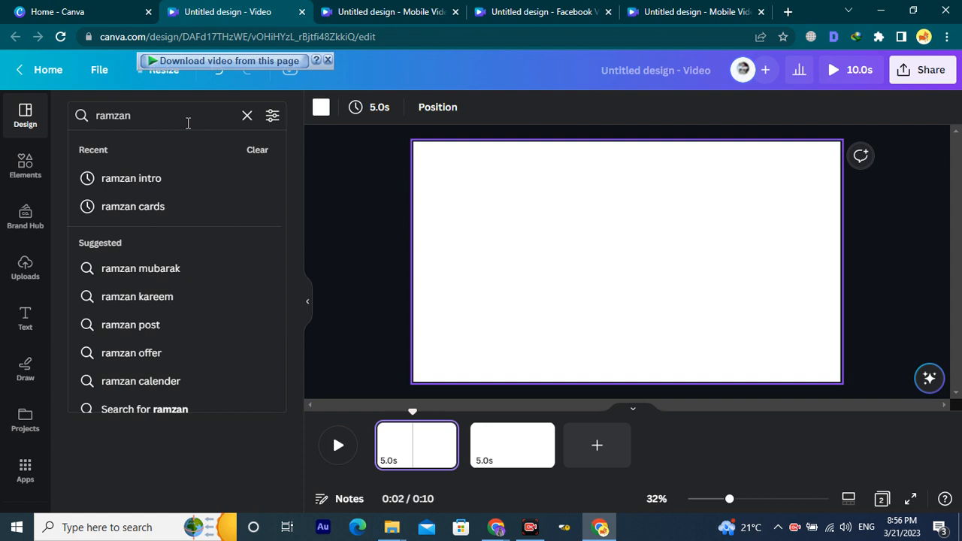
key("Return")
key("BackSpace")
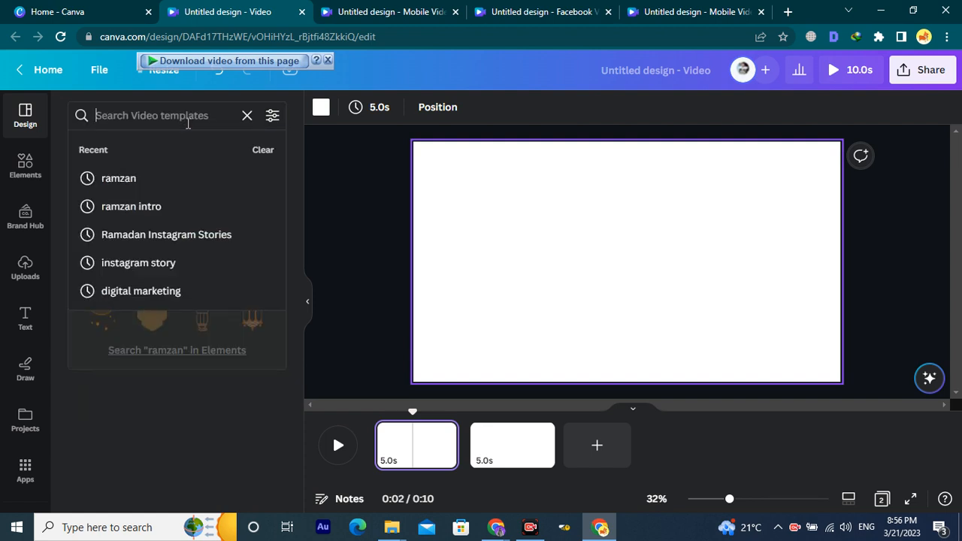
type("digital marketing")
key("Return")
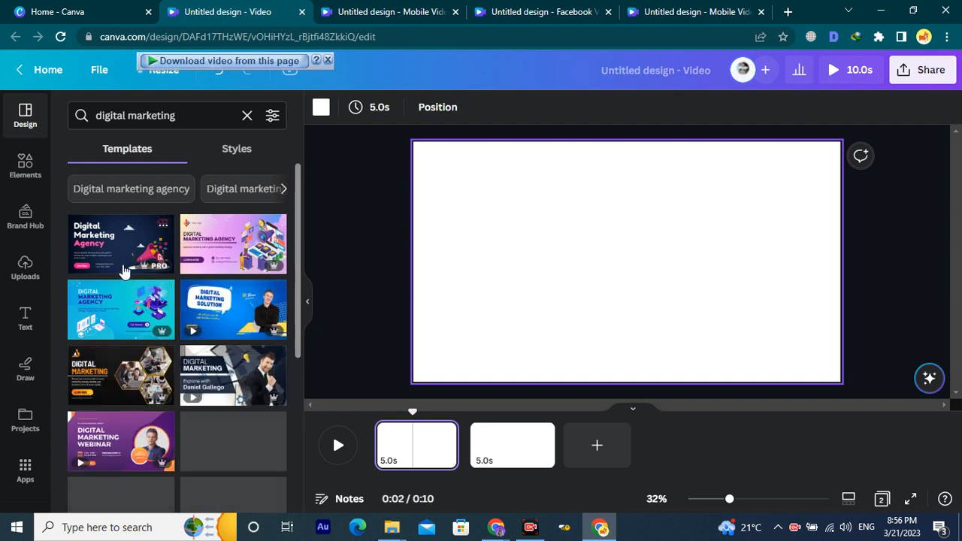
Apply the dark Digital Marketing Agency template to page 1.
left_click_drag(111, 259, 408, 460)
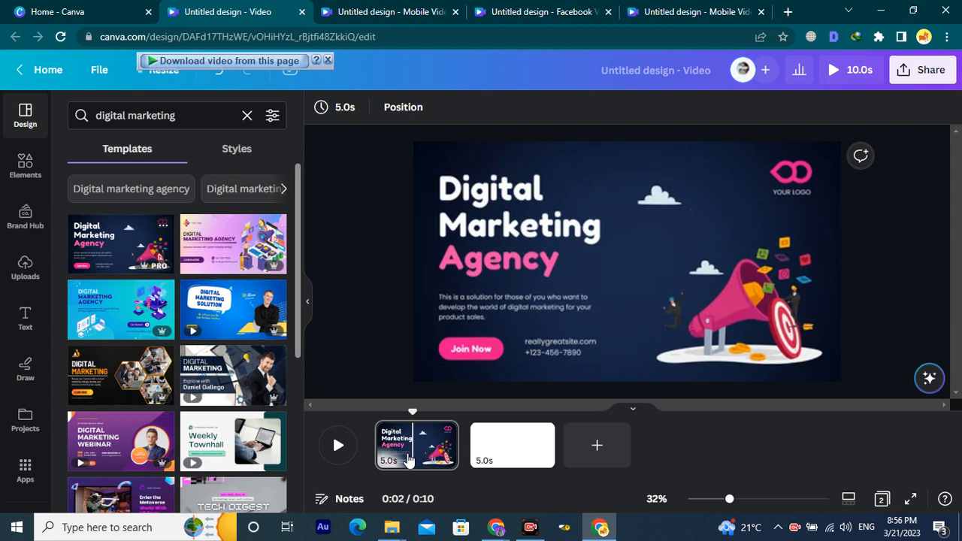
left_click(579, 298)
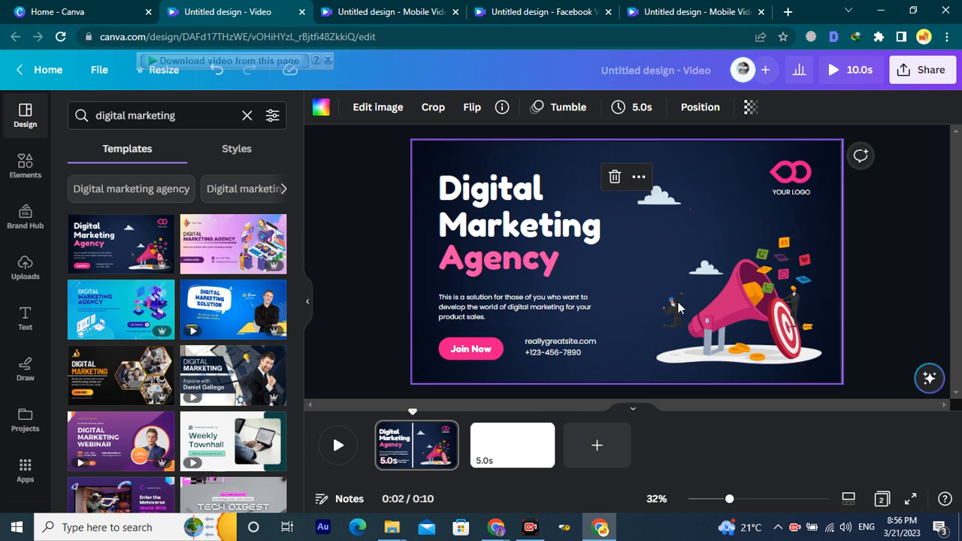
left_click(885, 294)
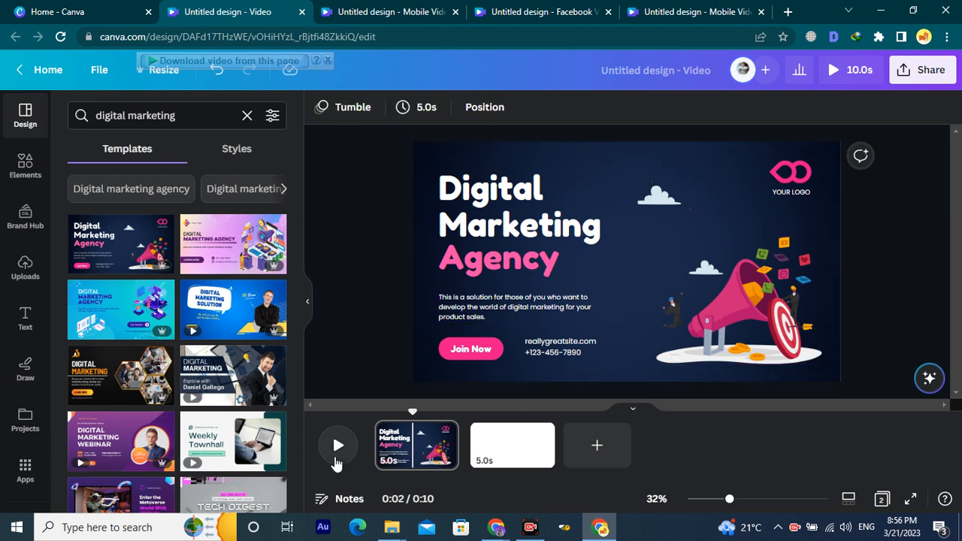
Preview scene 1's intro from 0:00, then put the pink Digital Marketing Agency template on page 2.
left_click_drag(408, 414, 357, 418)
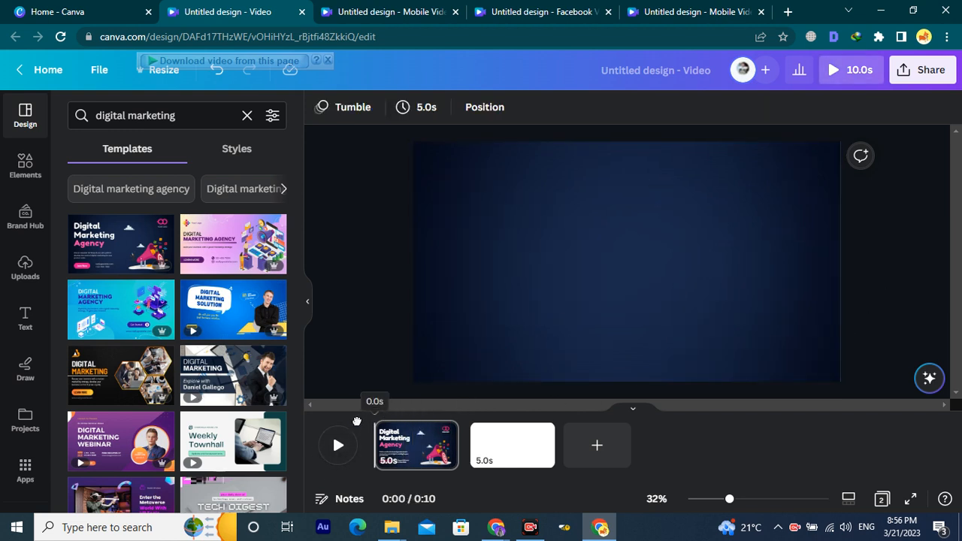
left_click(336, 445)
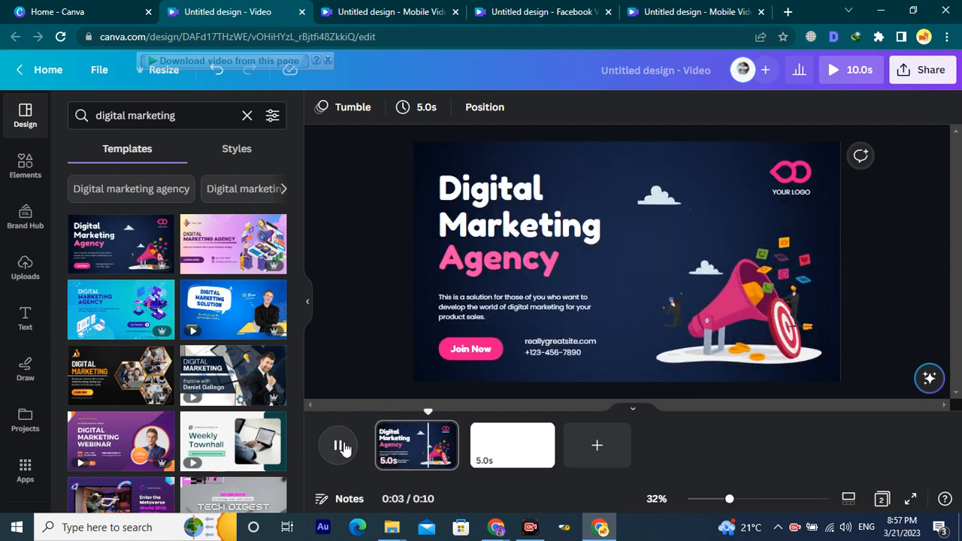
left_click(202, 229)
left_click_drag(202, 229, 500, 452)
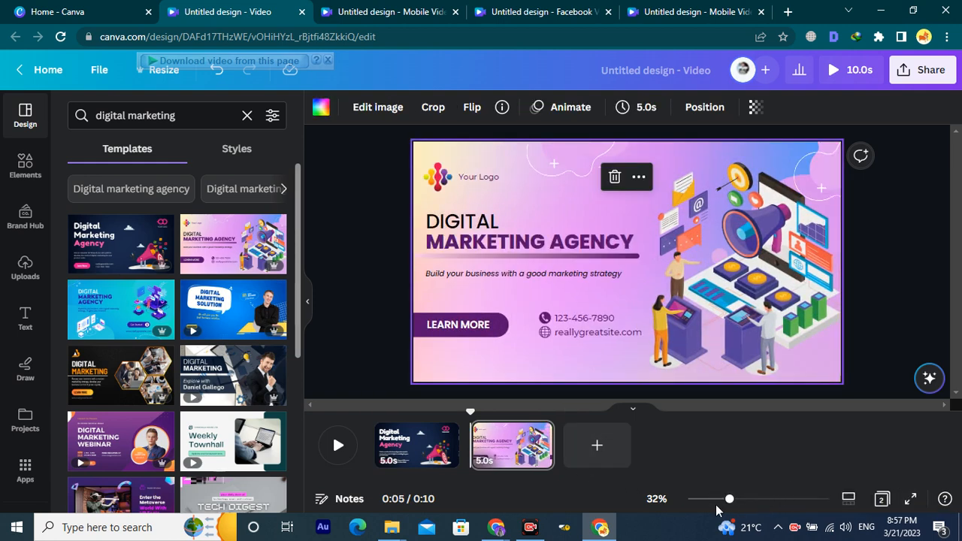
Zoom the canvas out to 10% and add a blank third page below page 2.
left_click_drag(729, 506, 704, 509)
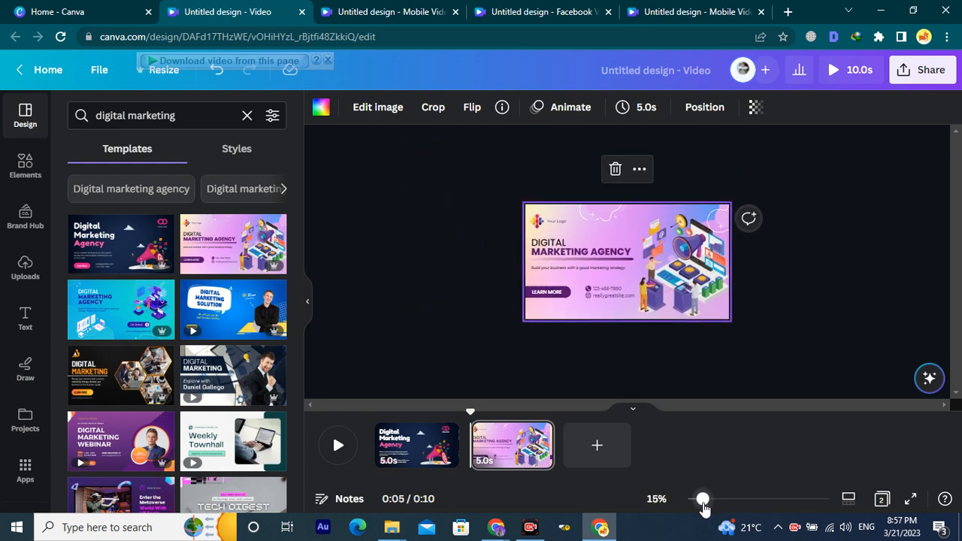
left_click(711, 400)
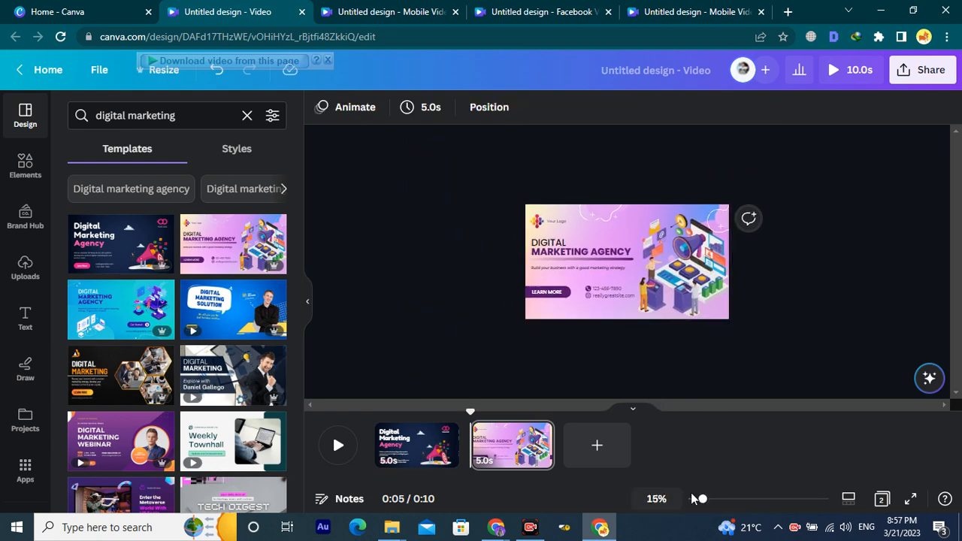
mouse_move(703, 502)
left_mouse_down()
mouse_move(785, 502)
mouse_move(690, 503)
left_mouse_up()
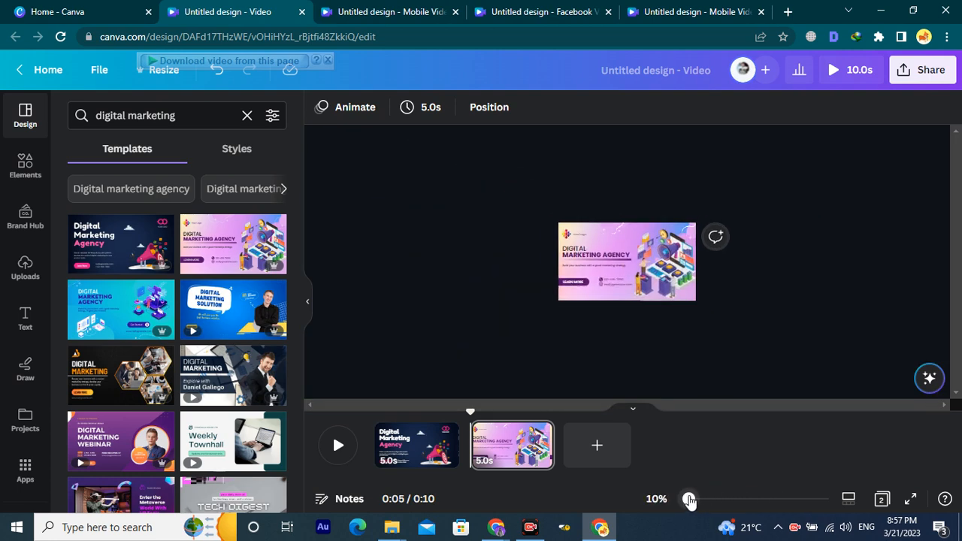
left_click(631, 413)
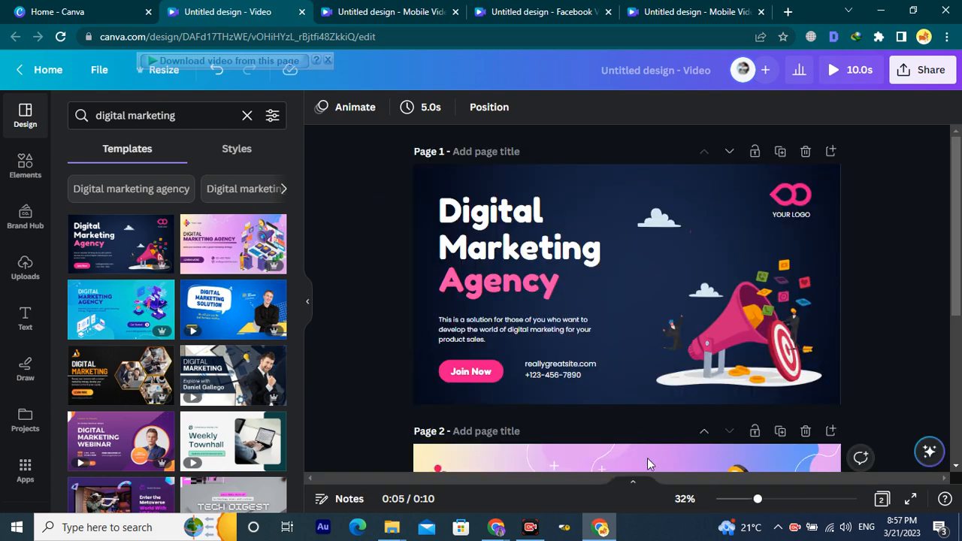
scroll(653, 439, "down", 5)
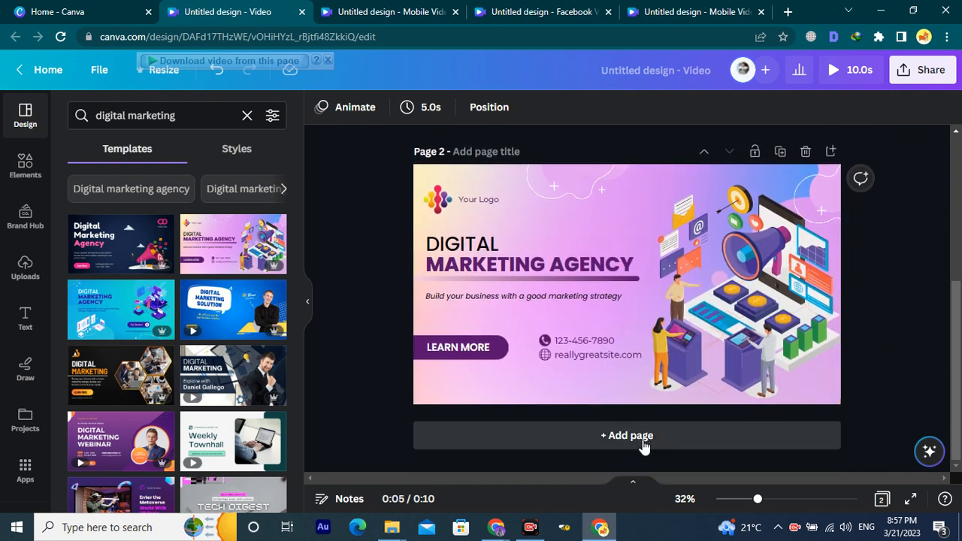
left_click(643, 436)
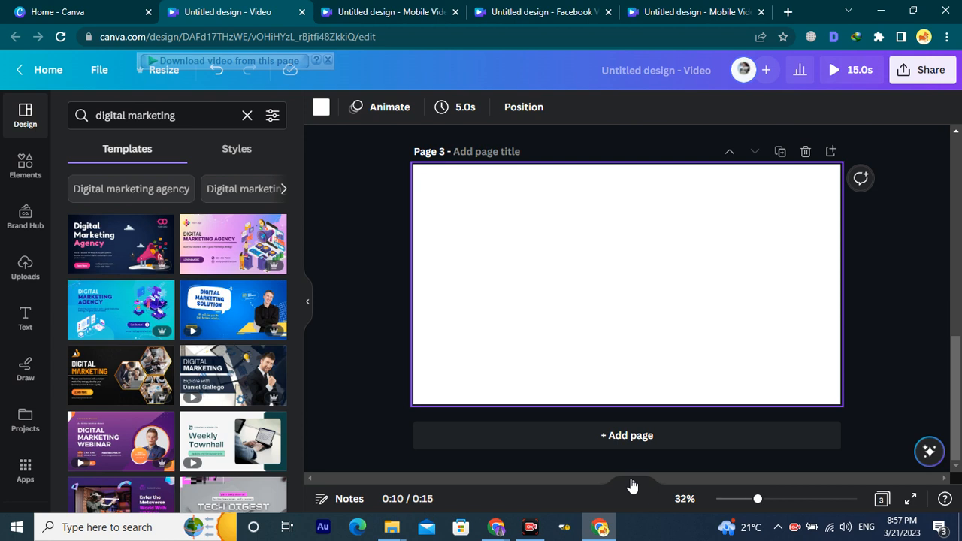
left_click(666, 483)
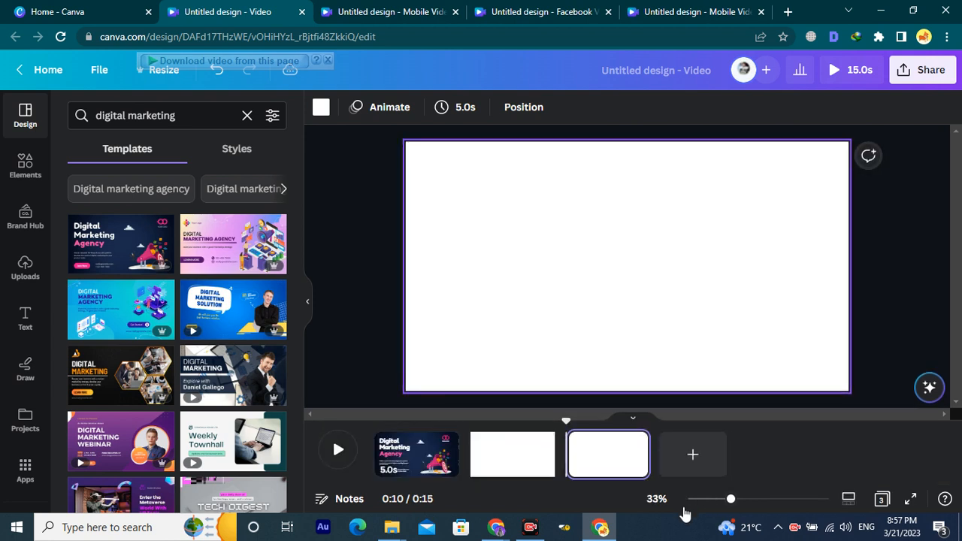
left_click(634, 412)
scroll(669, 290, "up", 8)
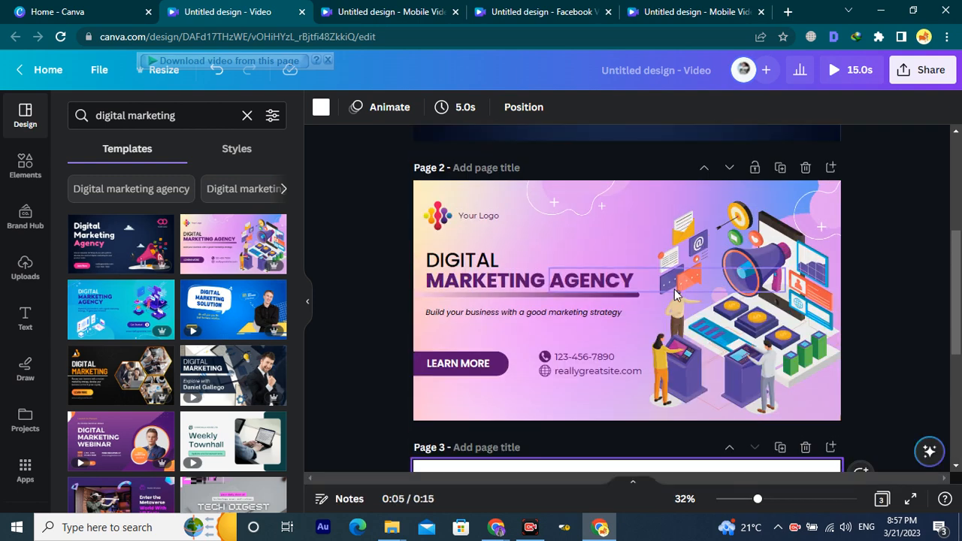
scroll(654, 284, "down", 3)
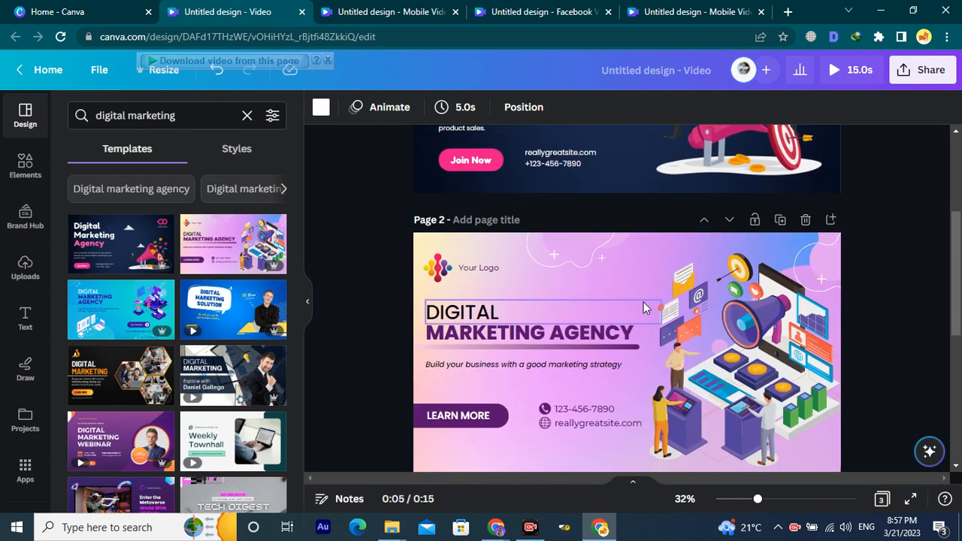
scroll(643, 303, "down", 3)
scroll(631, 355, "down", 2)
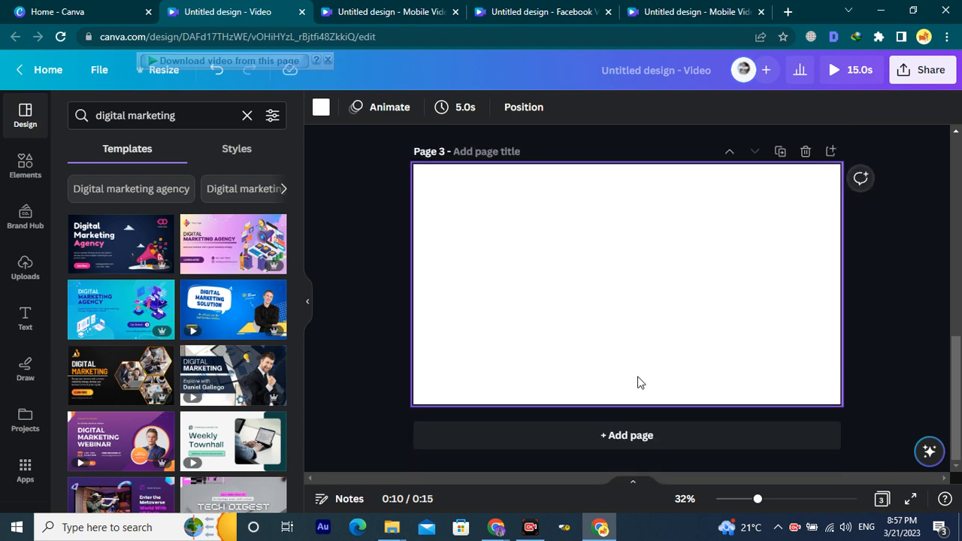
Apply the blue Digital Marketing Agency template to page 3, then add a blank fourth page.
left_click(631, 485)
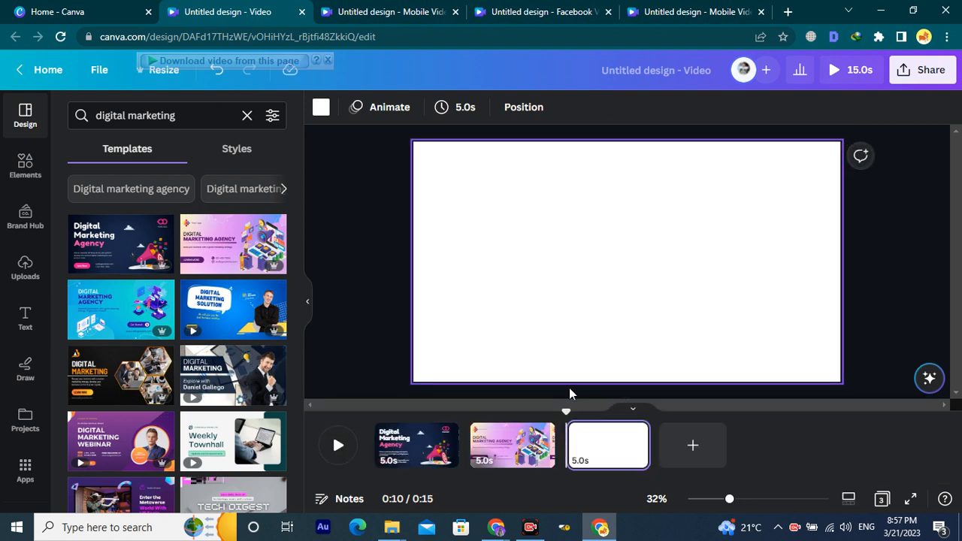
left_click(407, 451)
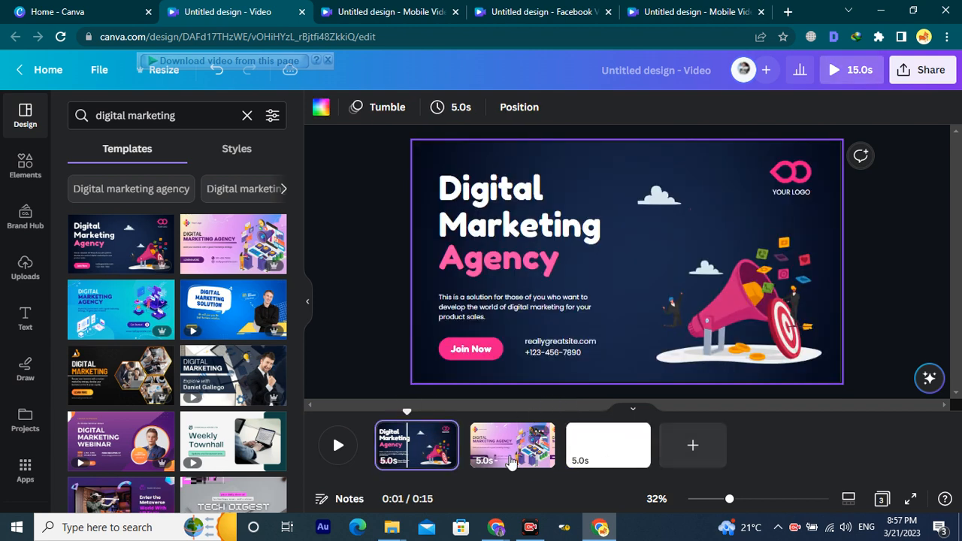
left_click(511, 448)
left_click(610, 450)
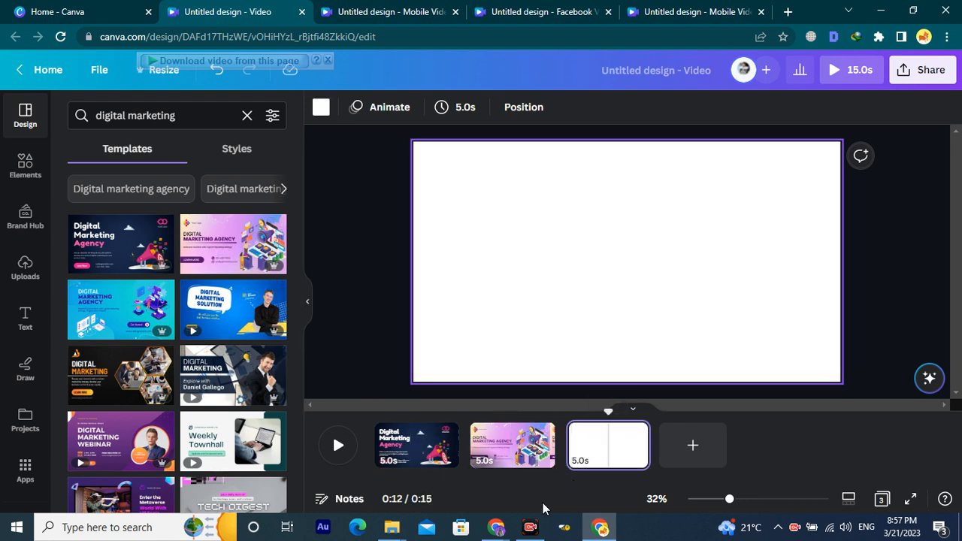
left_click(529, 531)
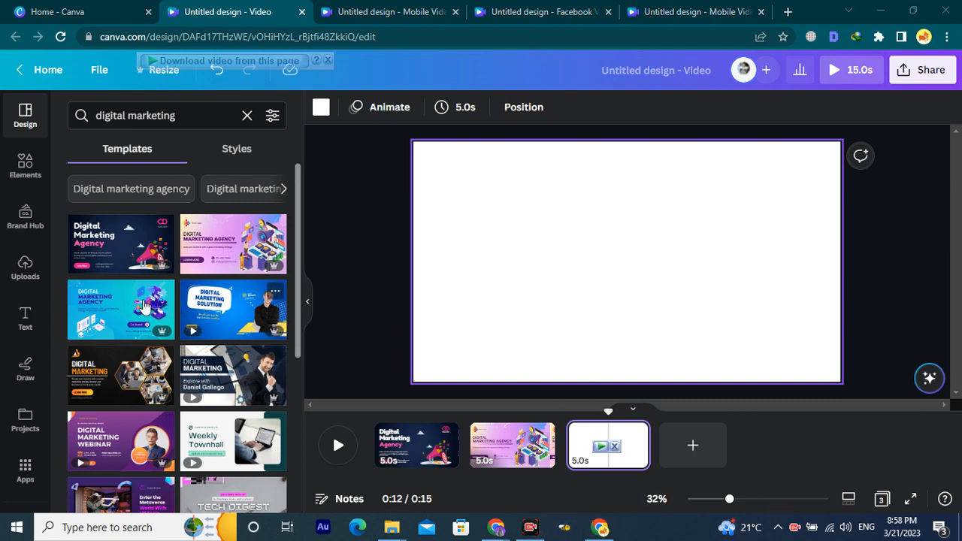
left_click_drag(105, 308, 600, 444)
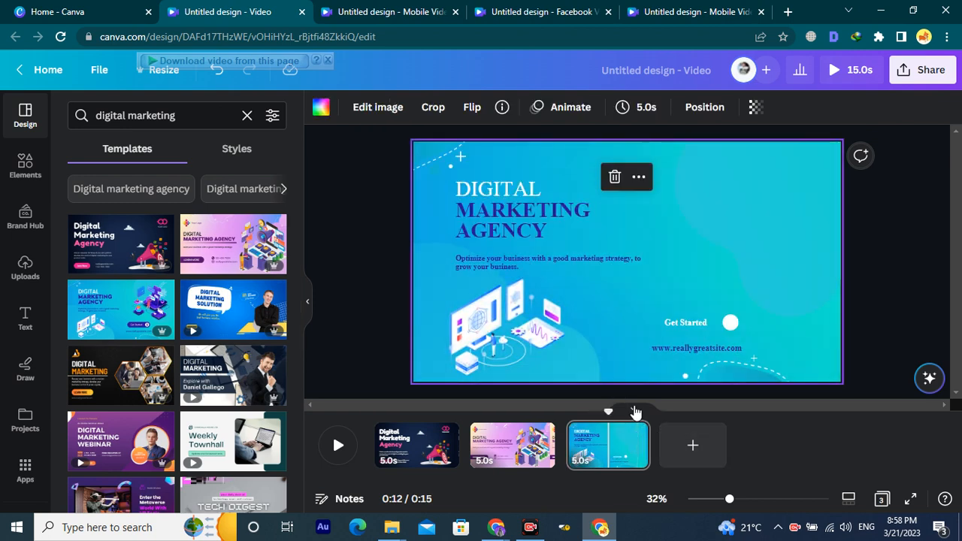
left_click(634, 407)
left_click(633, 446)
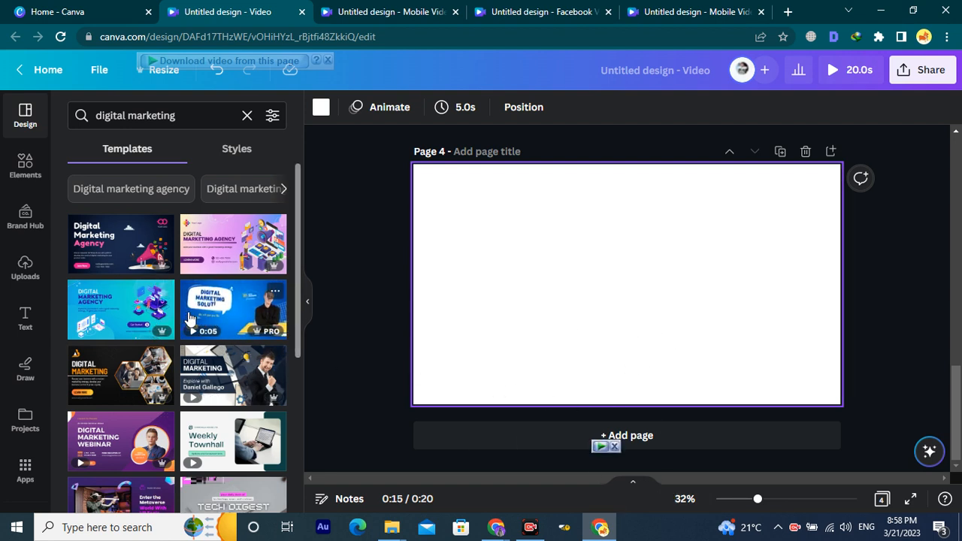
Drag the Digital Marketing Solution template toward page 4.
left_click_drag(189, 319, 230, 303)
left_click_drag(329, 309, 397, 310)
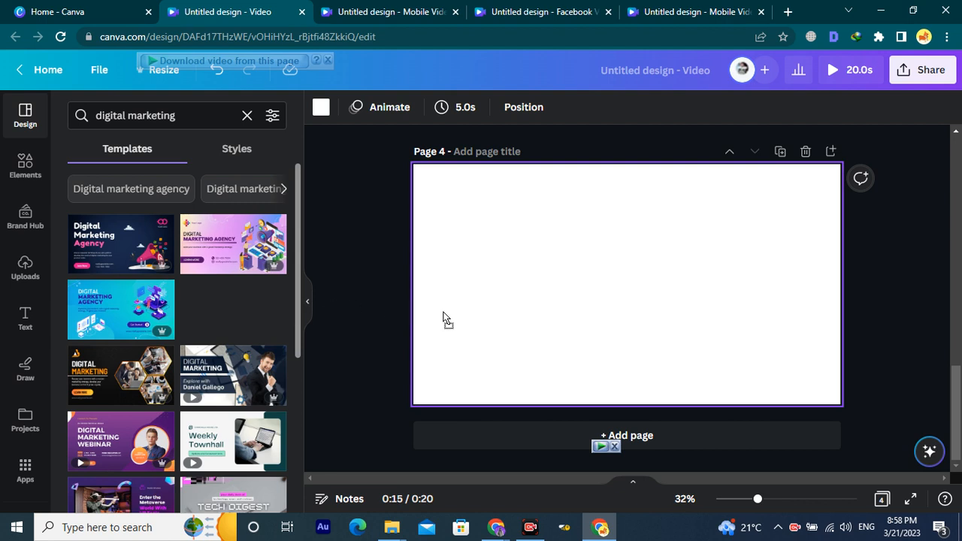
left_click_drag(494, 308, 449, 296)
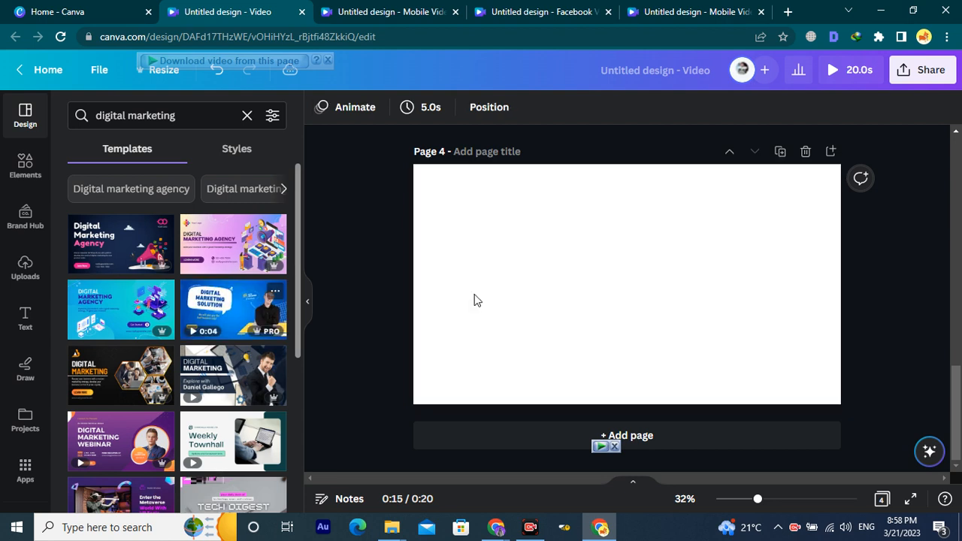
scroll(611, 320, "up", 3)
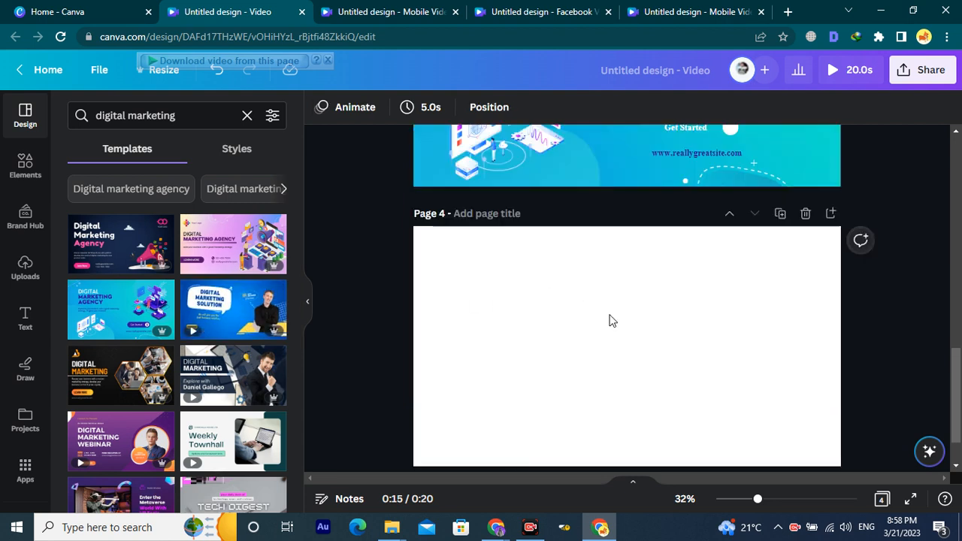
left_click(625, 257)
scroll(624, 263, "down", 3)
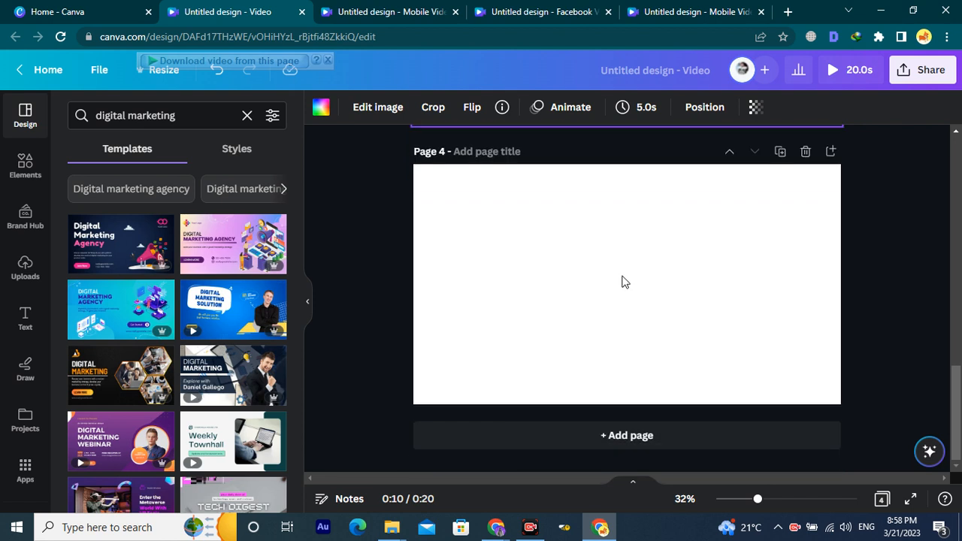
left_click_drag(216, 321, 482, 284)
scroll(494, 302, "up", 3)
left_click(683, 288)
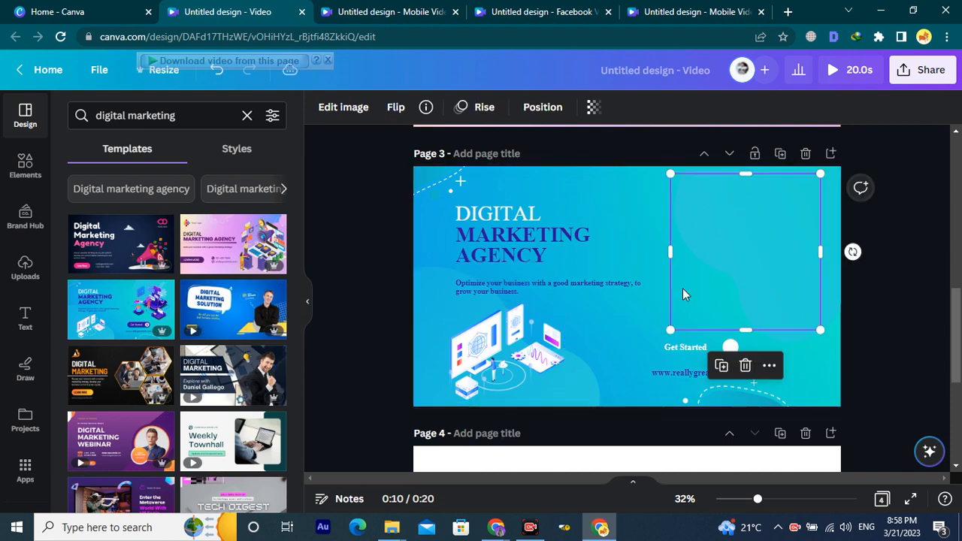
scroll(689, 303, "down", 3)
scroll(618, 333, "down", 2)
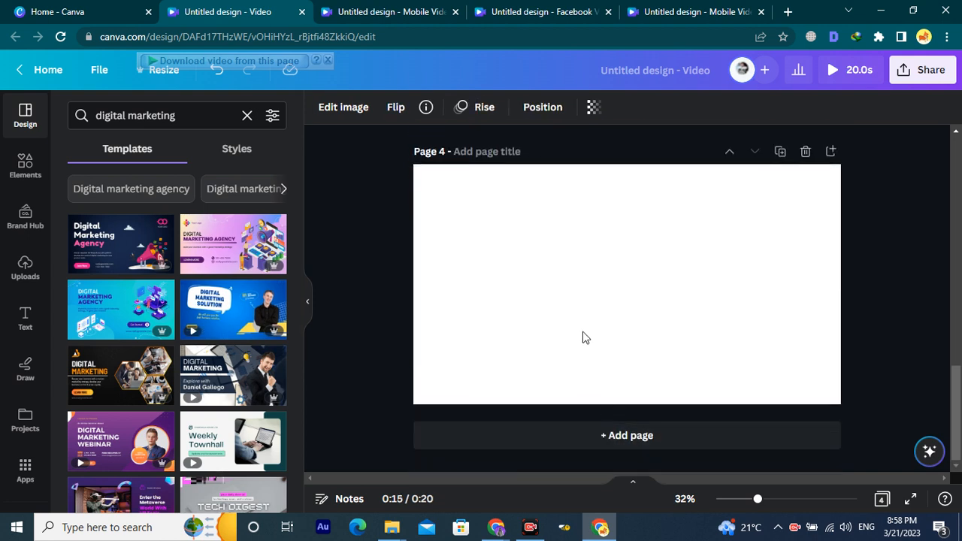
Add a blank fifth page to the video.
left_click(592, 436)
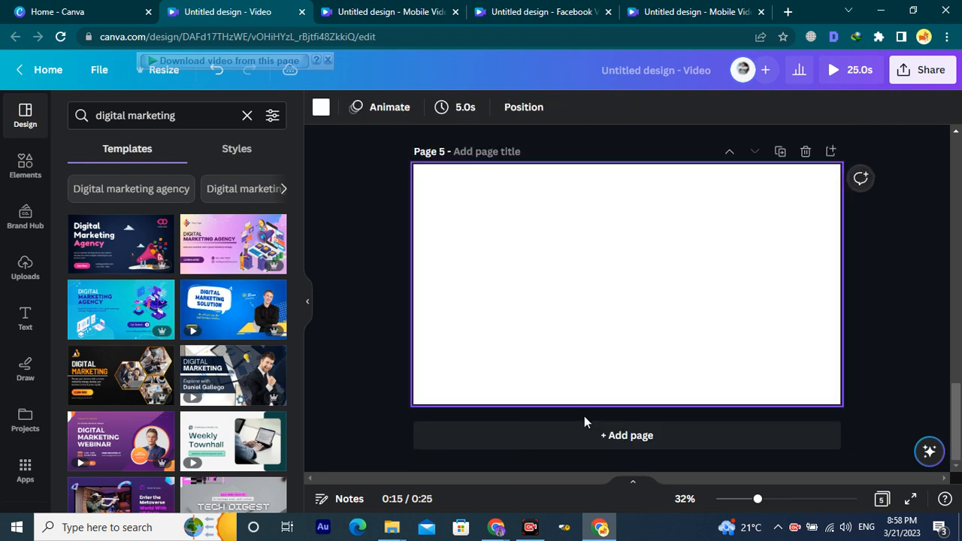
scroll(569, 391, "up", 3)
scroll(567, 358, "up", 3)
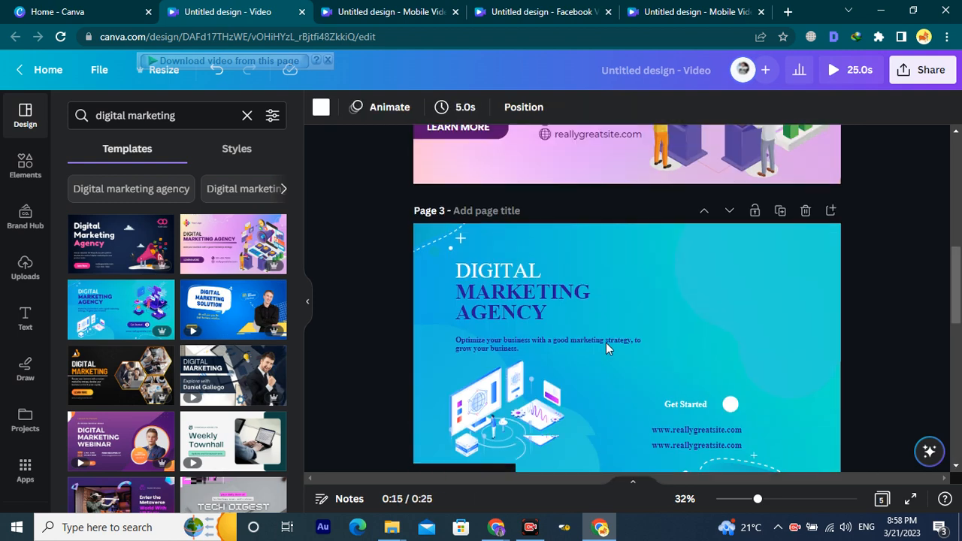
Apply Digital Marketing Solution to scene 4 and the Digital Marketing template to scene 5.
left_click(633, 486)
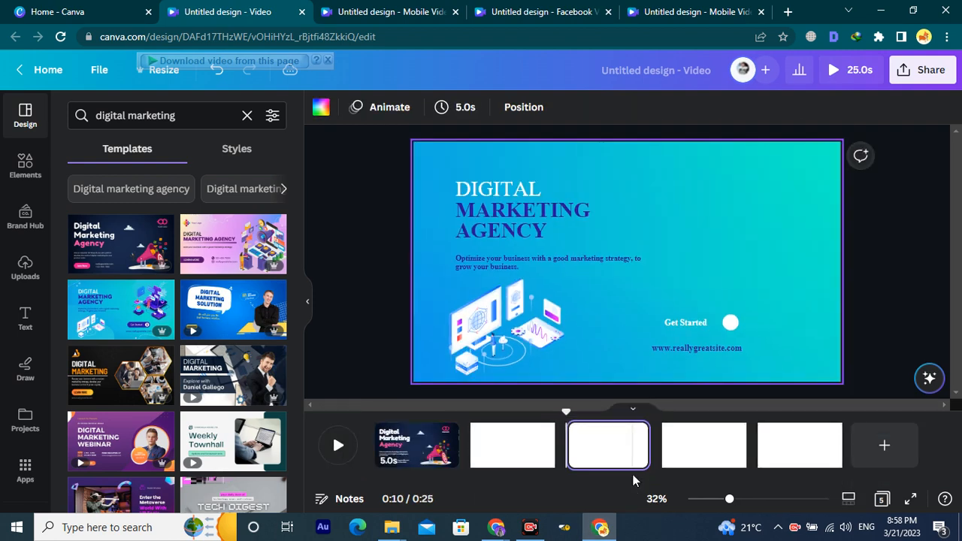
left_click(687, 459)
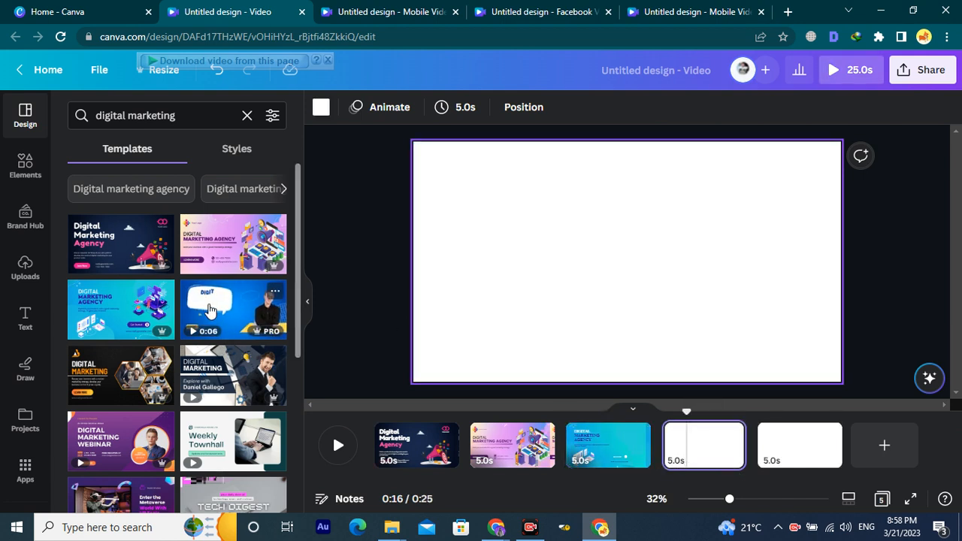
left_click_drag(249, 321, 350, 328)
left_click_drag(652, 434, 681, 445)
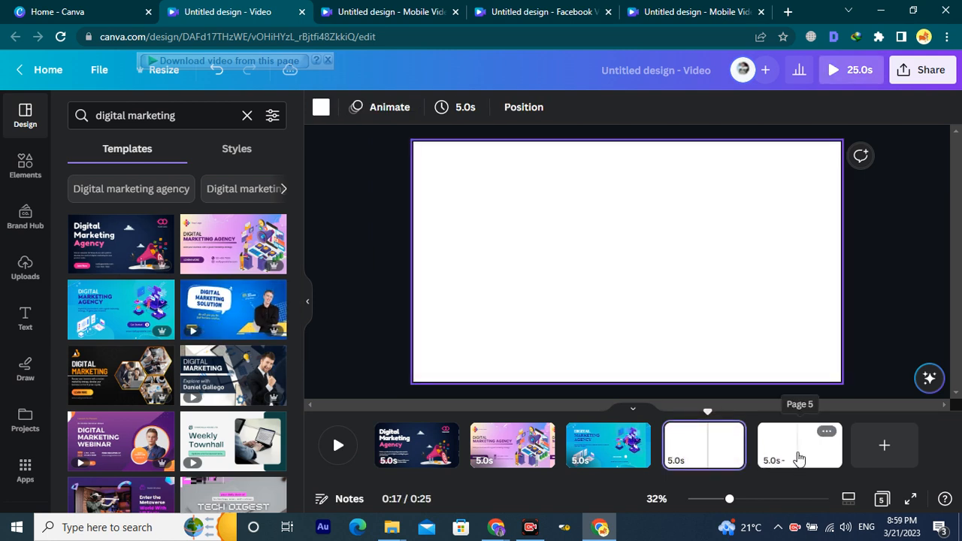
left_click(795, 454)
left_click_drag(102, 393, 812, 460)
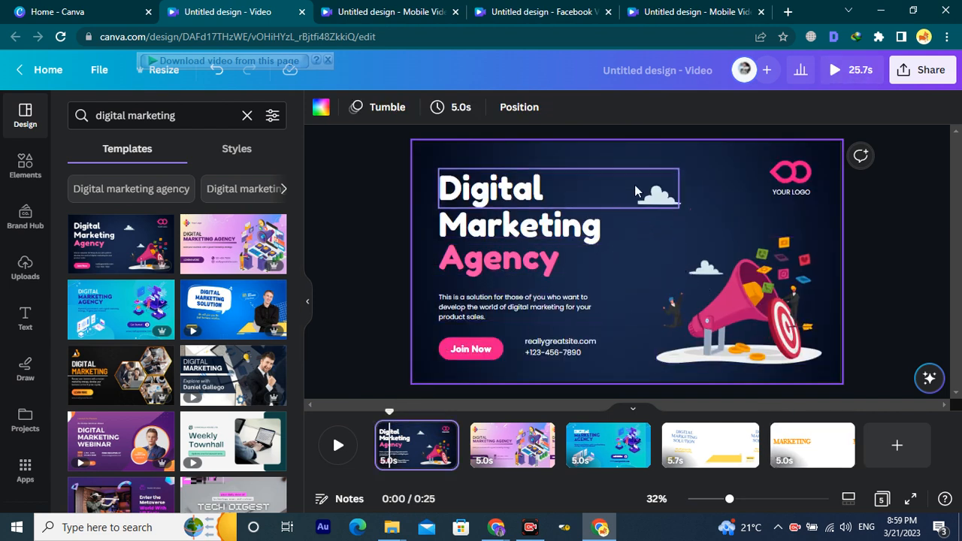
Try cyan, blue, teal, purple, yellow, white, grey and orange on page 1's background, settling on pink.
left_click(692, 153)
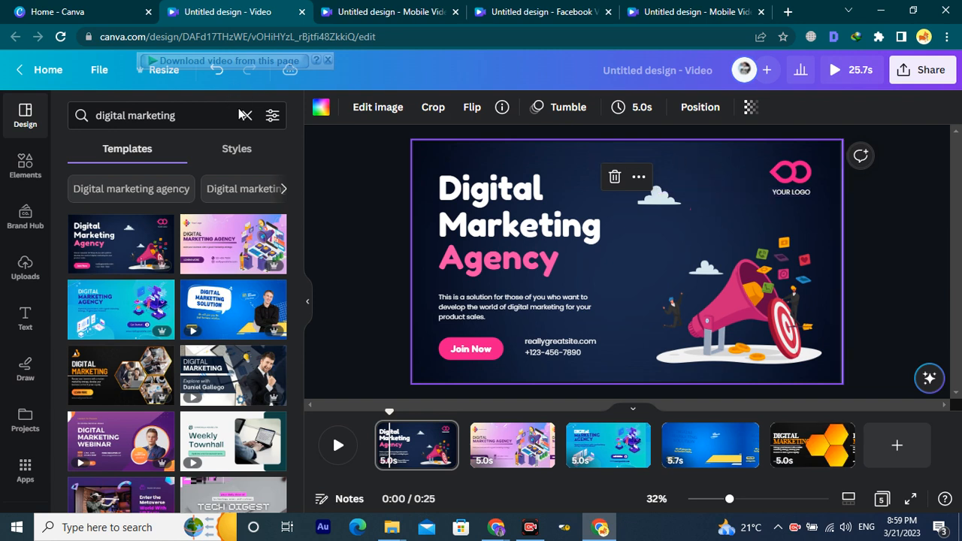
left_click(322, 110)
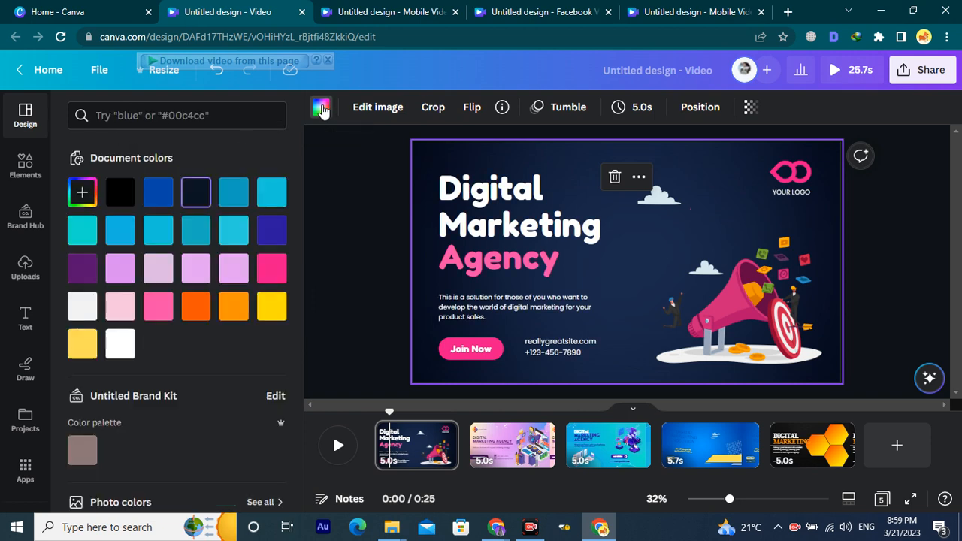
left_click(272, 273)
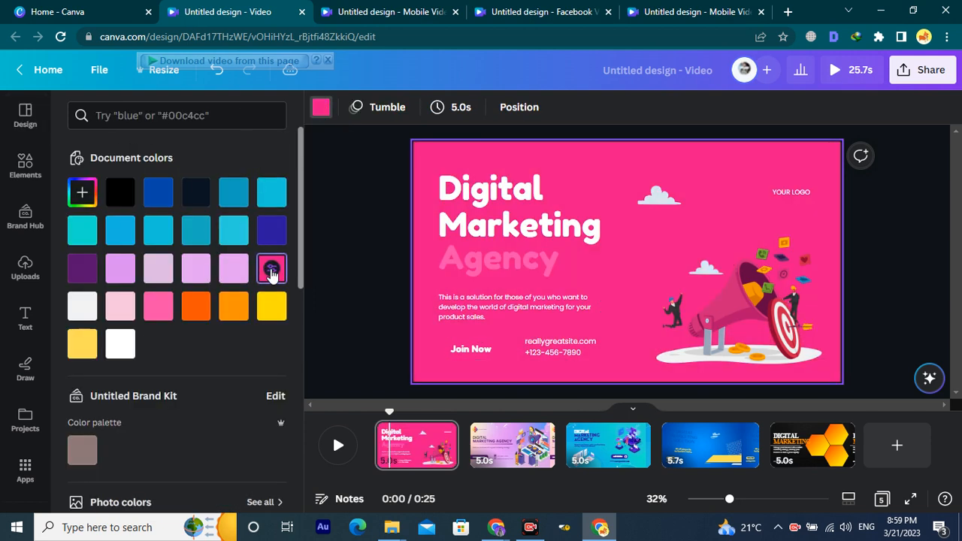
left_click(271, 193)
left_click(221, 230)
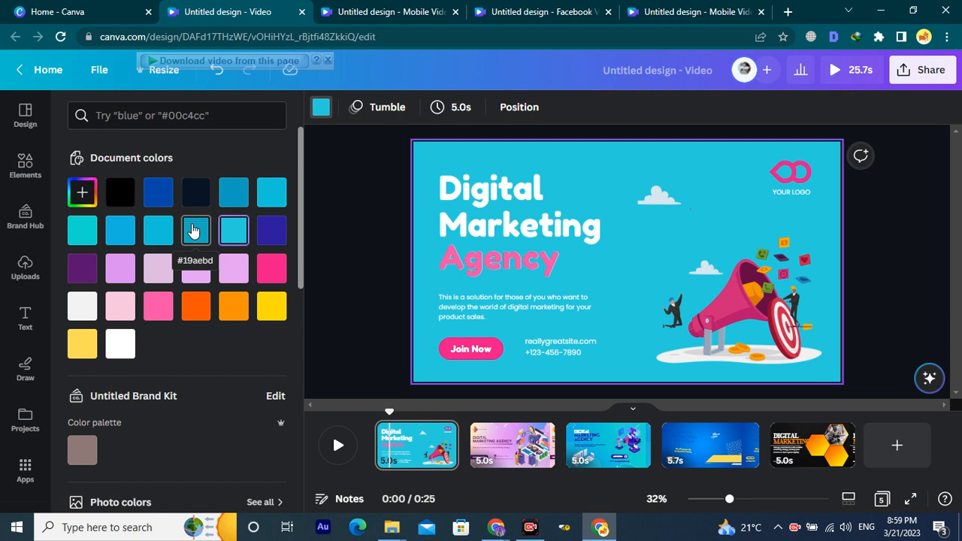
left_click(122, 238)
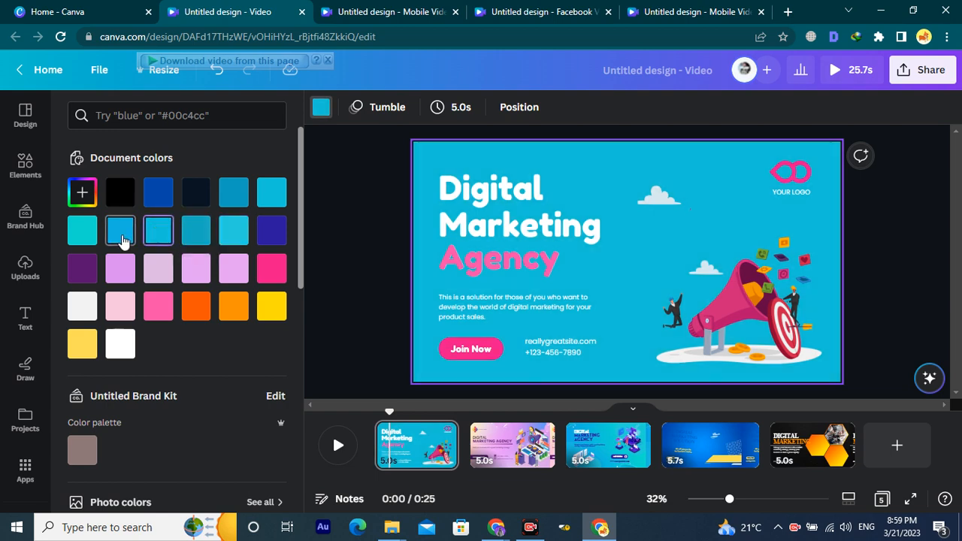
left_click(78, 237)
left_click(87, 269)
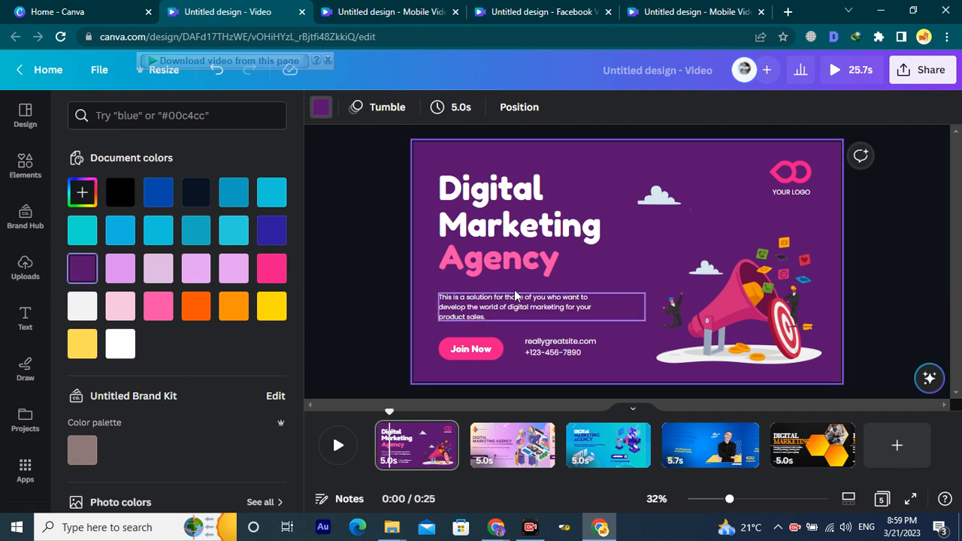
left_click(267, 308)
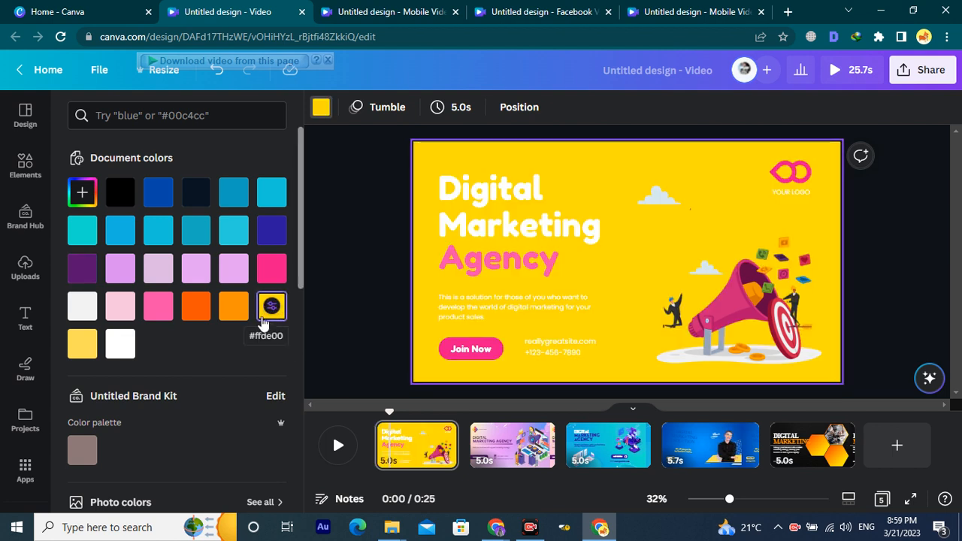
left_click(119, 344)
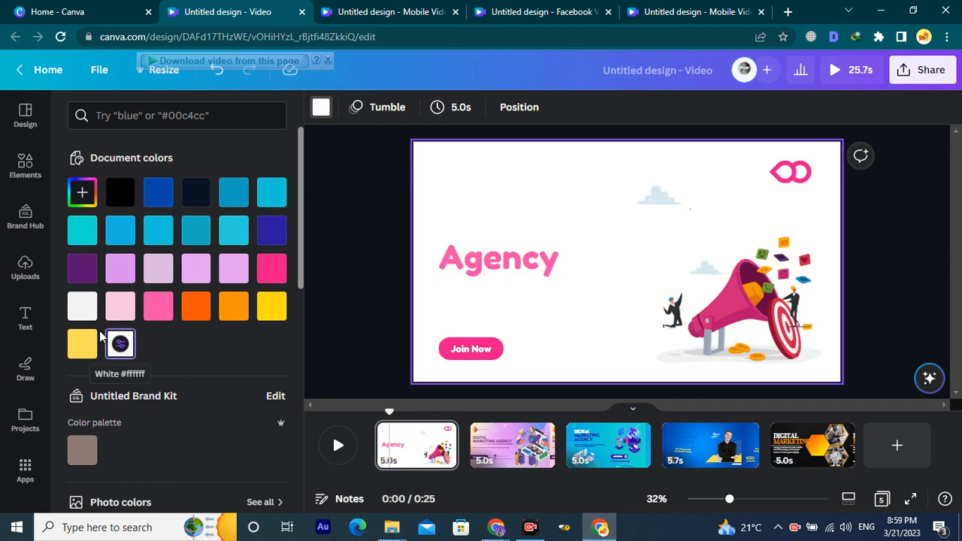
left_click(82, 306)
left_click(196, 306)
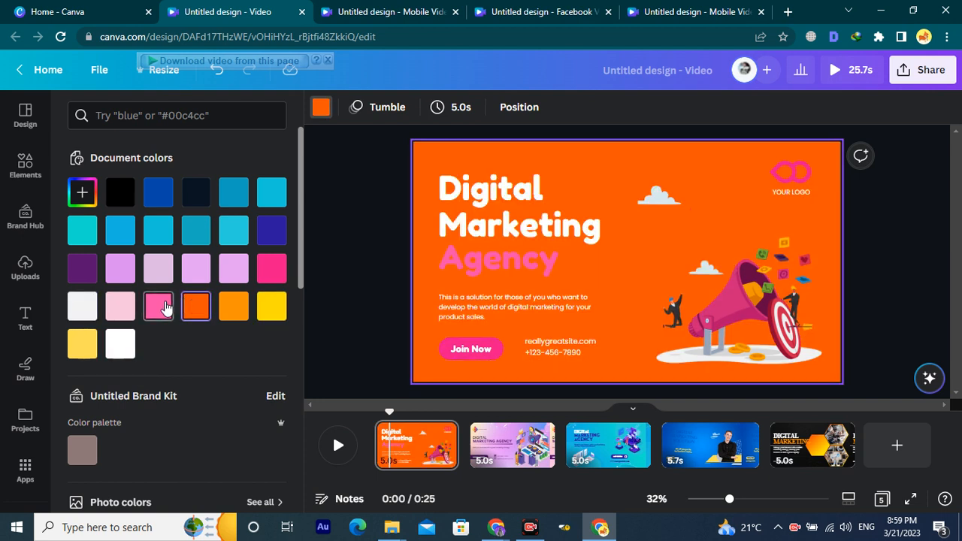
left_click(164, 307)
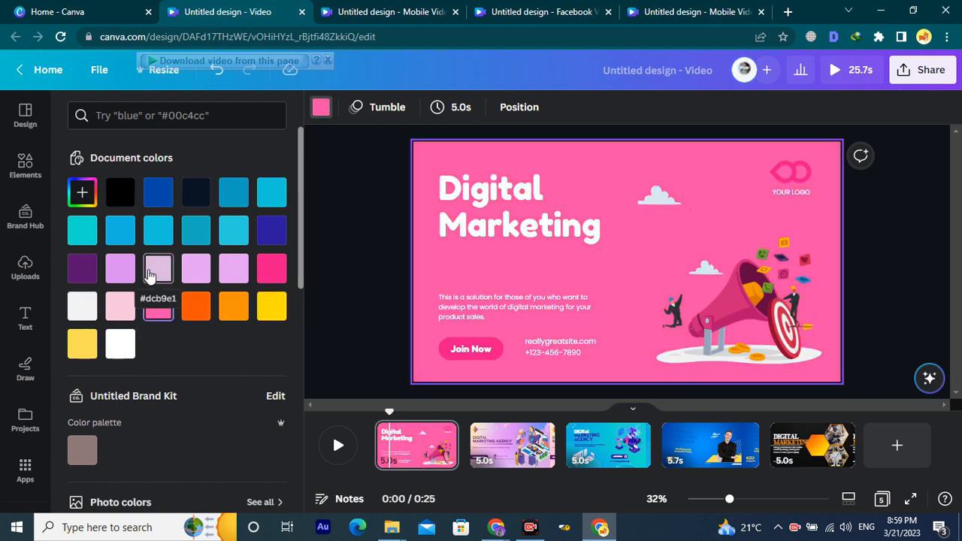
Reapply the dark Digital Marketing Agency template to restore page 1's dark background.
left_click(498, 259)
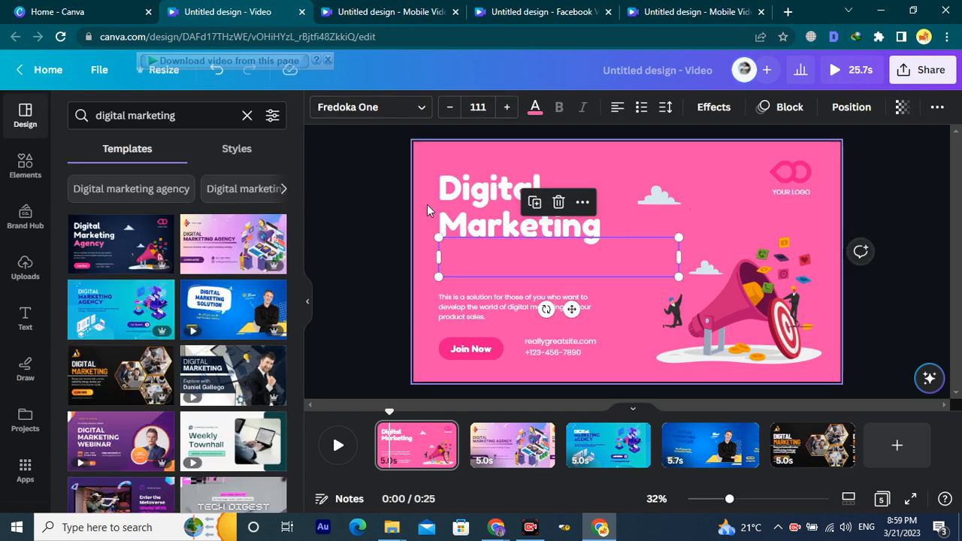
left_click(115, 258)
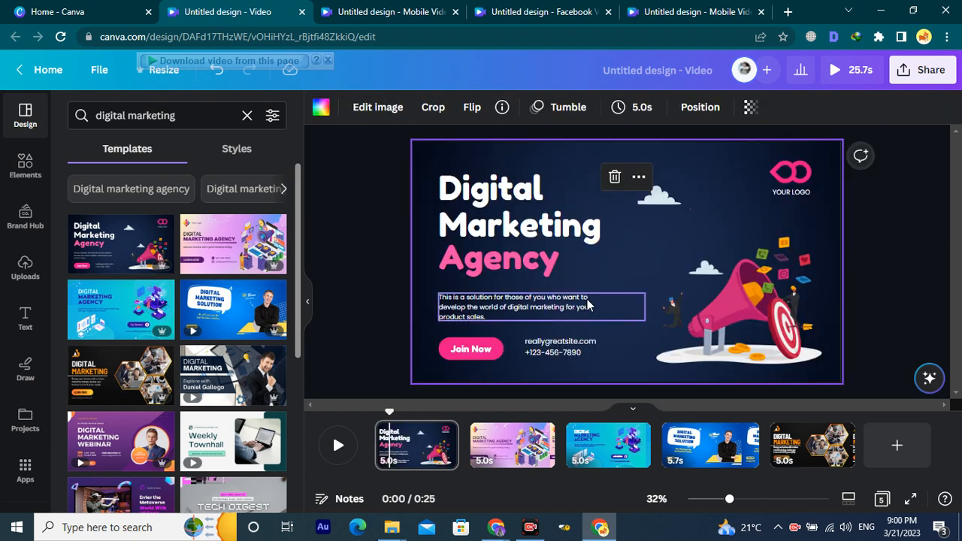
left_click(659, 269)
left_click(713, 209)
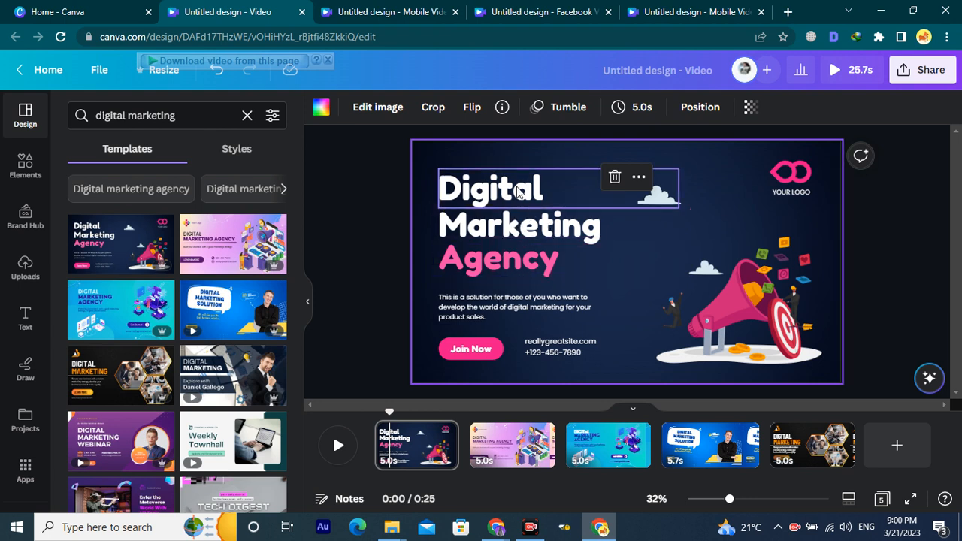
left_click(583, 267)
left_click(583, 267)
left_click(583, 267)
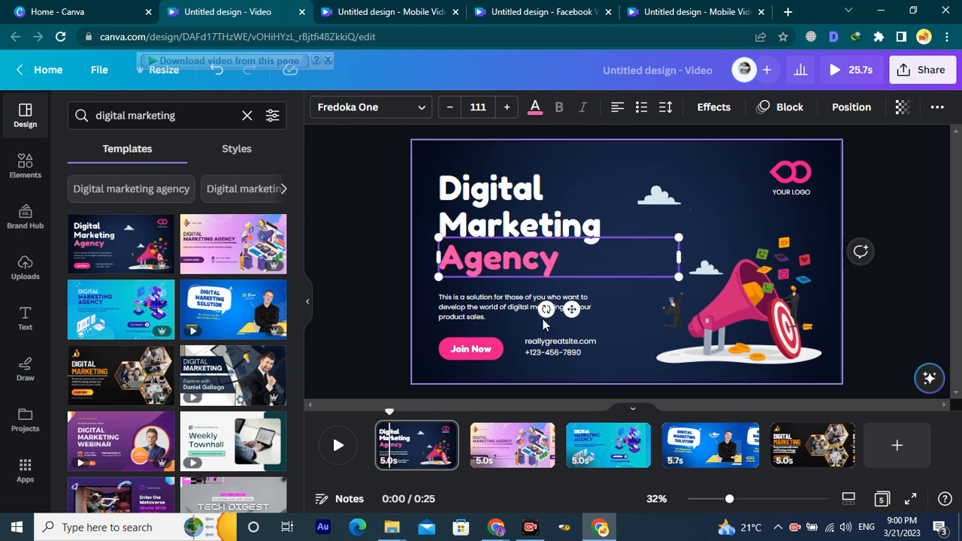
Duplicate the Digital heading above itself and delete an accidentally pasted Google Meet card.
left_click(494, 202)
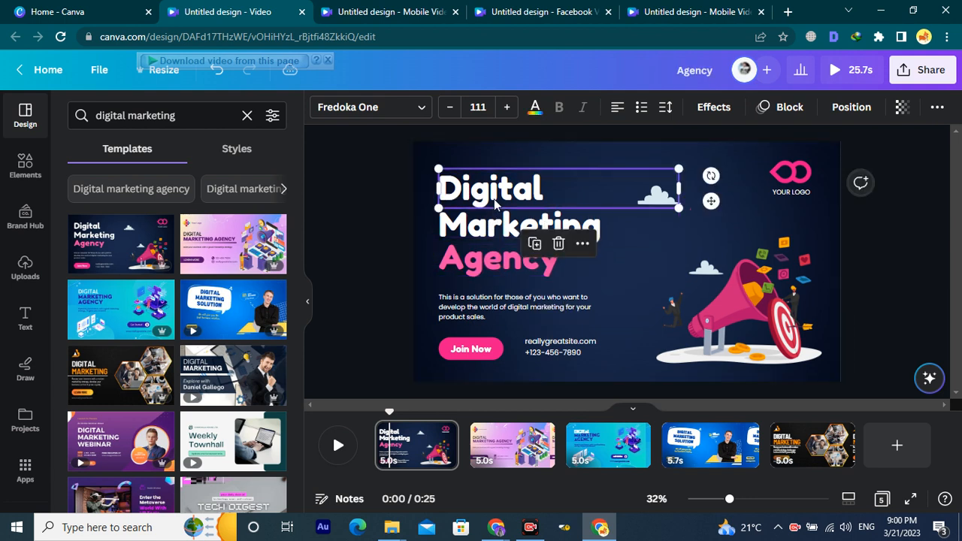
key("ctrl+v")
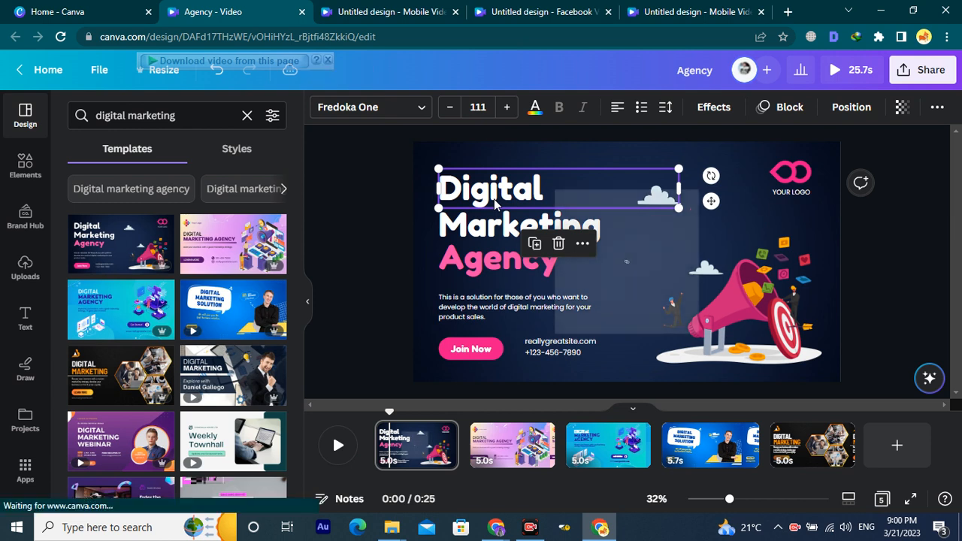
key("ctrl+v")
left_click(718, 290)
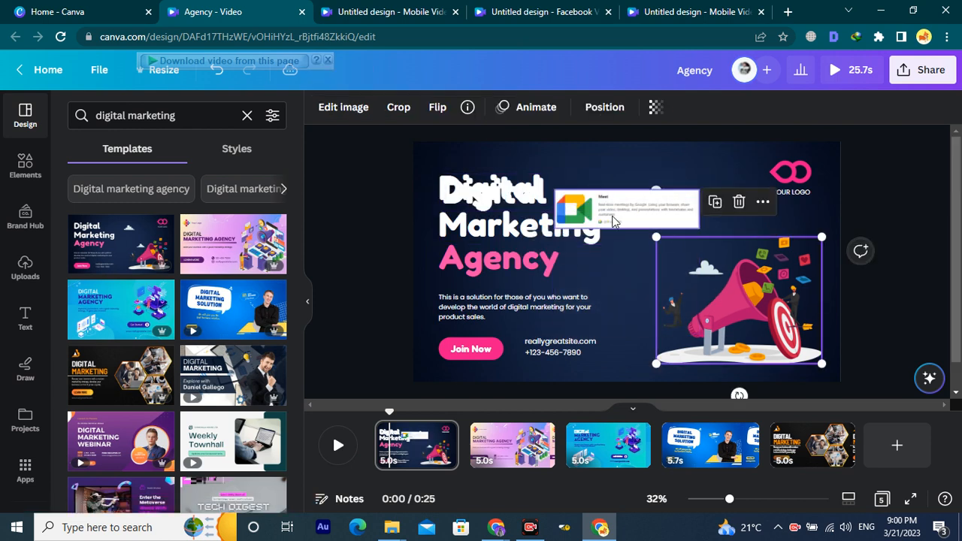
left_click_drag(531, 195, 517, 157)
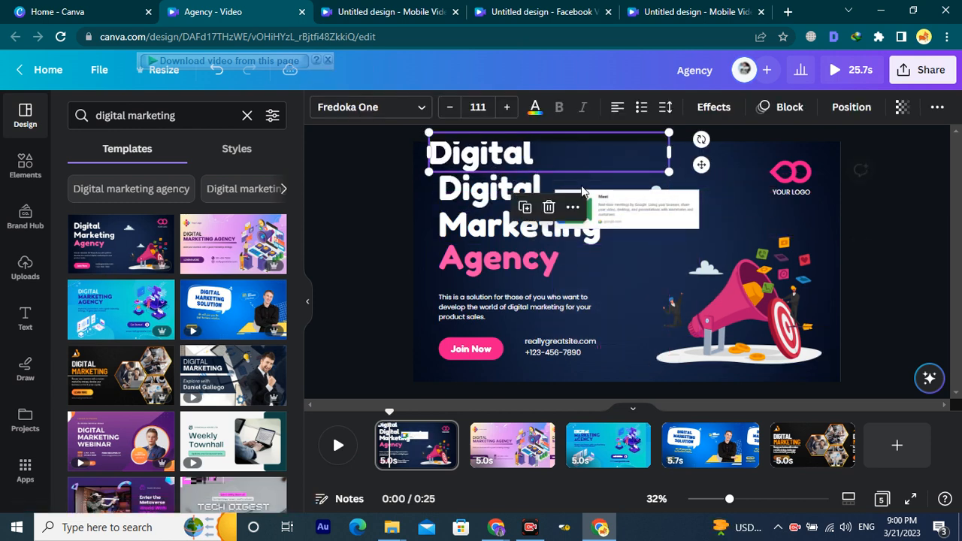
left_click(664, 218)
key("Delete")
Retype the copy as 'Creative Wizz', resize it to 52.2 and move it top-left.
left_click(497, 157)
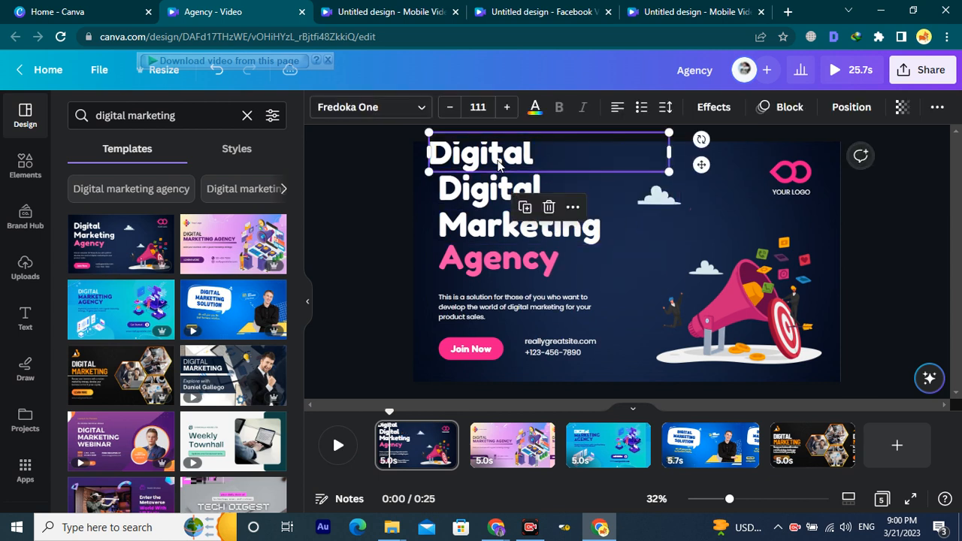
left_click(499, 157)
type("Cre")
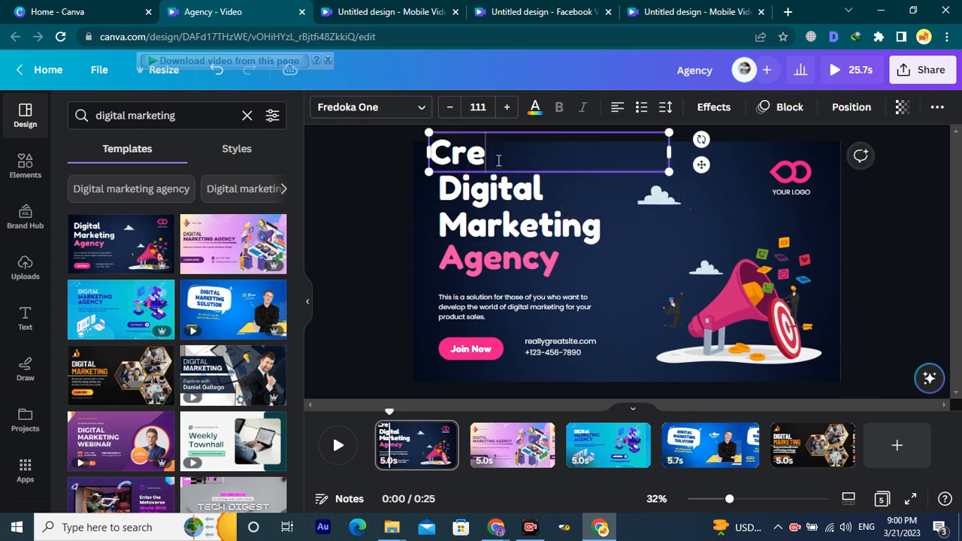
type("ative")
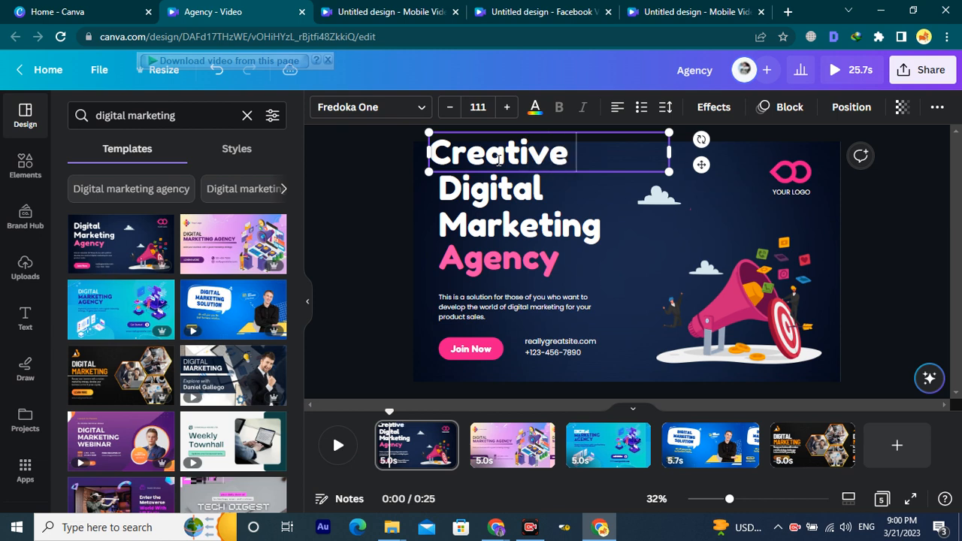
type(" Wizz")
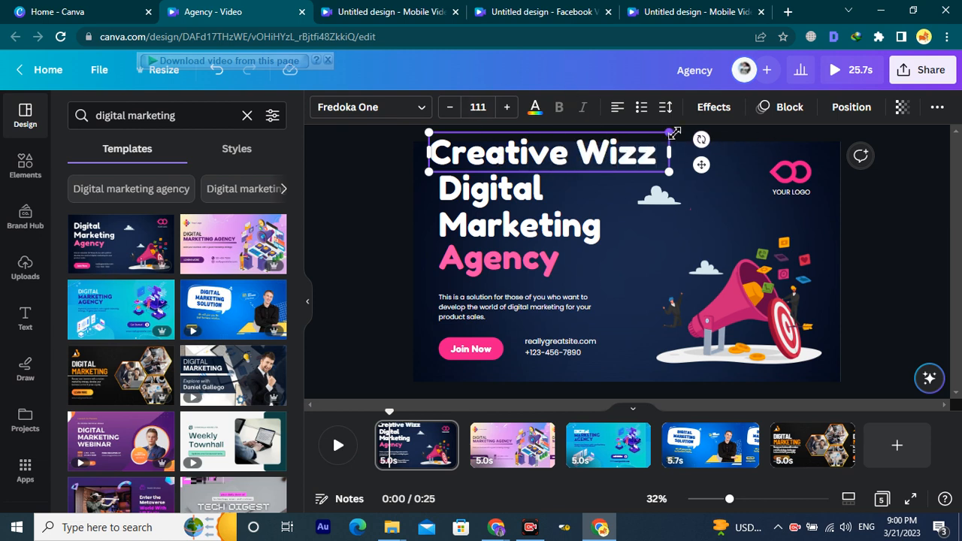
left_click_drag(659, 138, 560, 154)
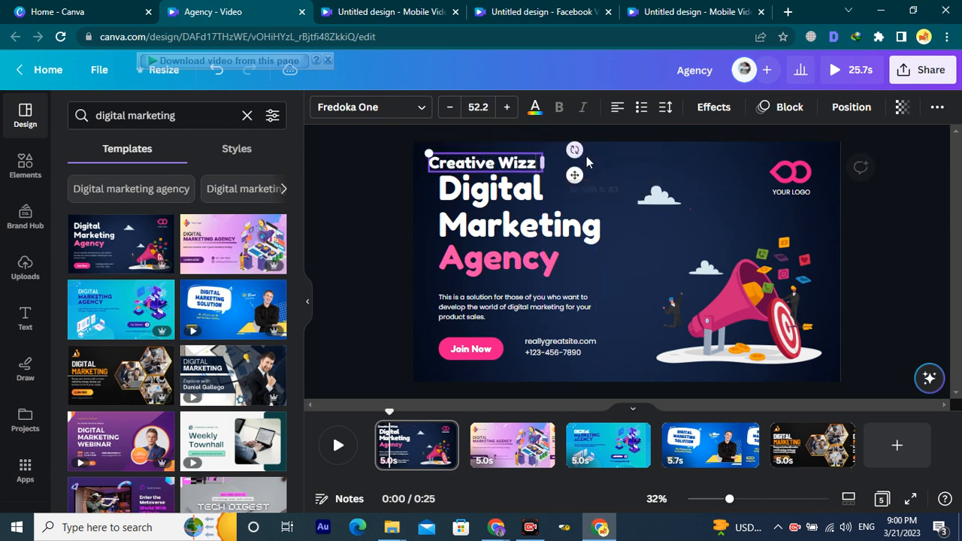
left_click(506, 158)
left_click_drag(487, 164, 486, 151)
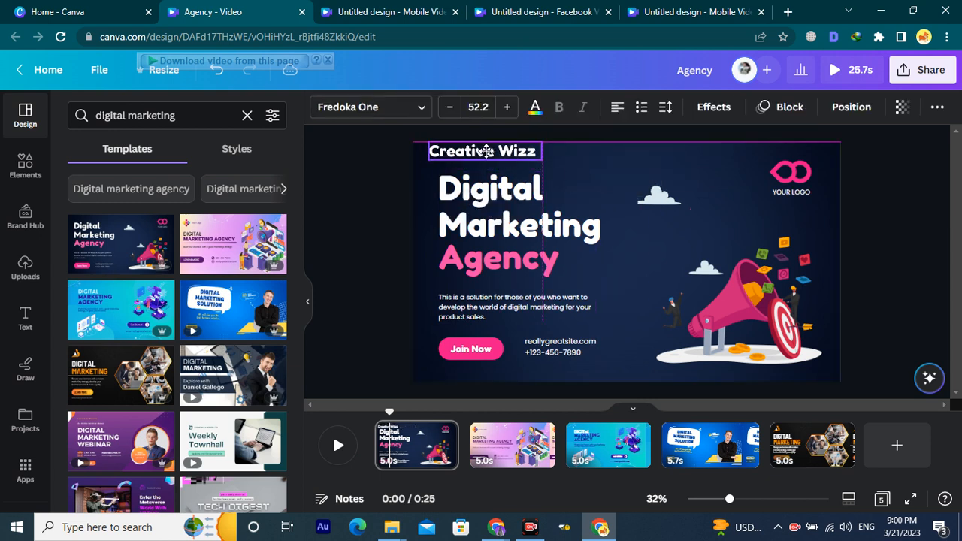
left_click(380, 111)
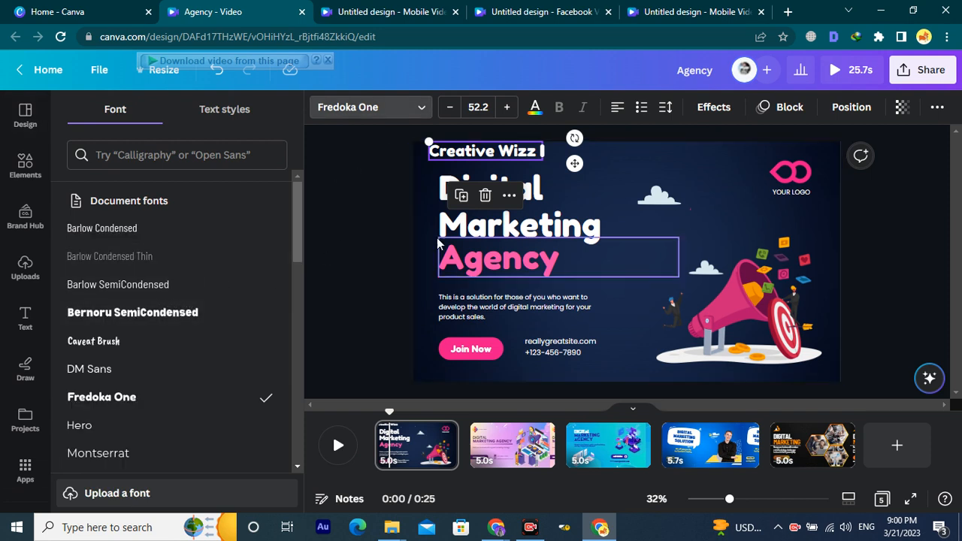
Try Nourd Bold on the Creative Wizz heading, then settle on Poppins ExtraBold.
scroll(113, 316, "down", 1)
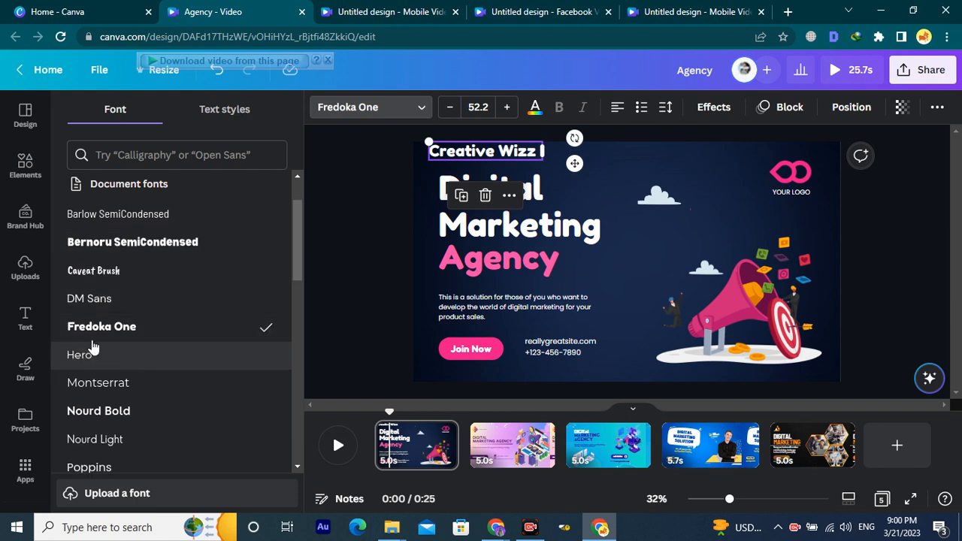
scroll(111, 354, "down", 1)
left_click(115, 345)
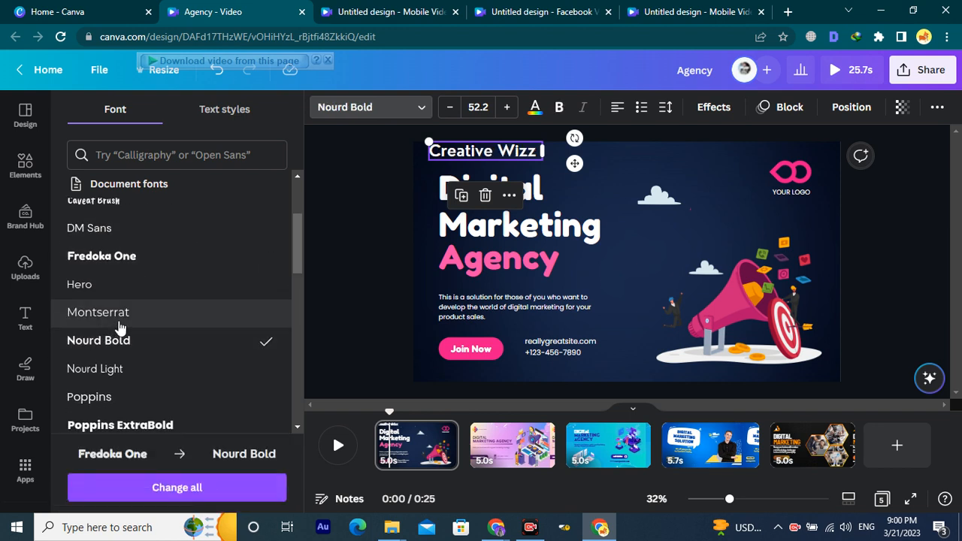
scroll(106, 300, "down", 1)
left_click(124, 354)
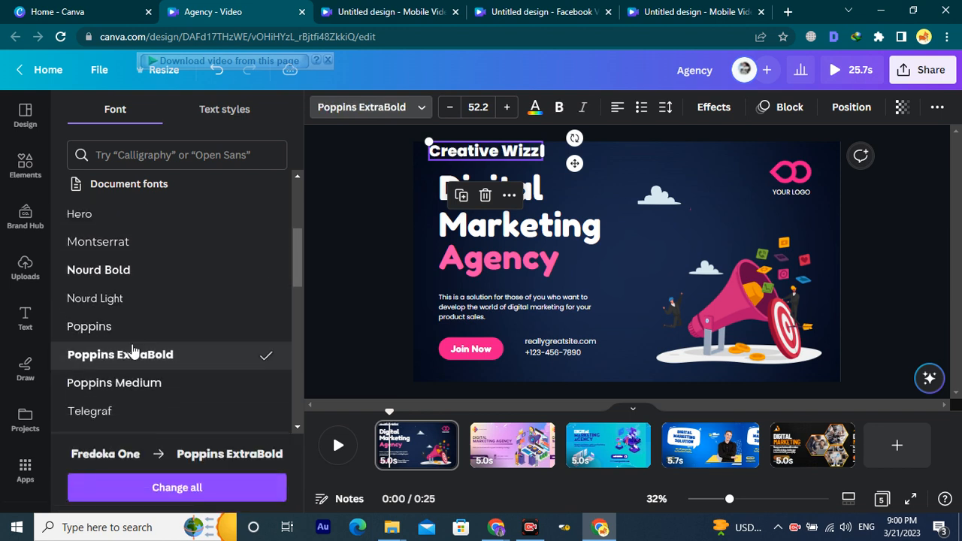
Select the megaphone, the Creative Wizz heading, the Digital heading and the pink placeholder logo in turn.
left_click(715, 290)
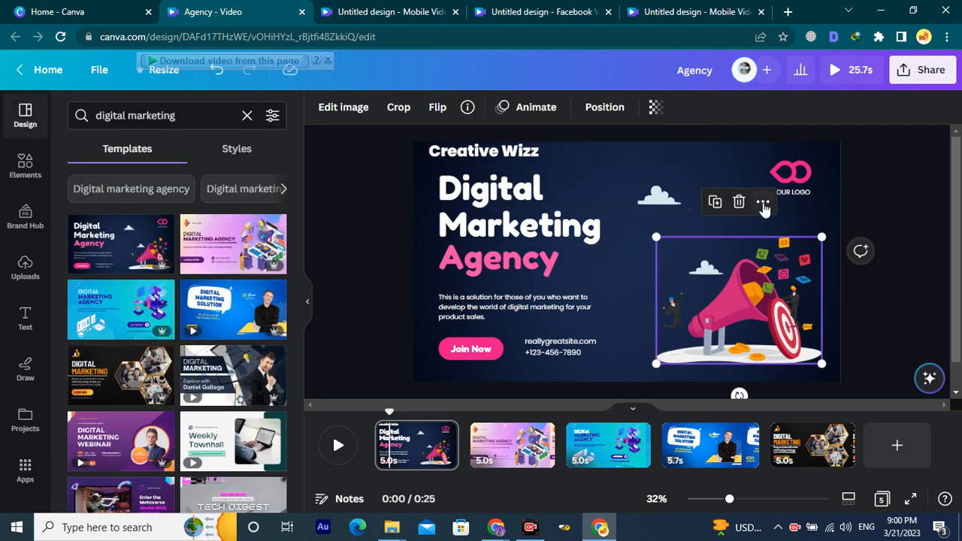
left_click(540, 158)
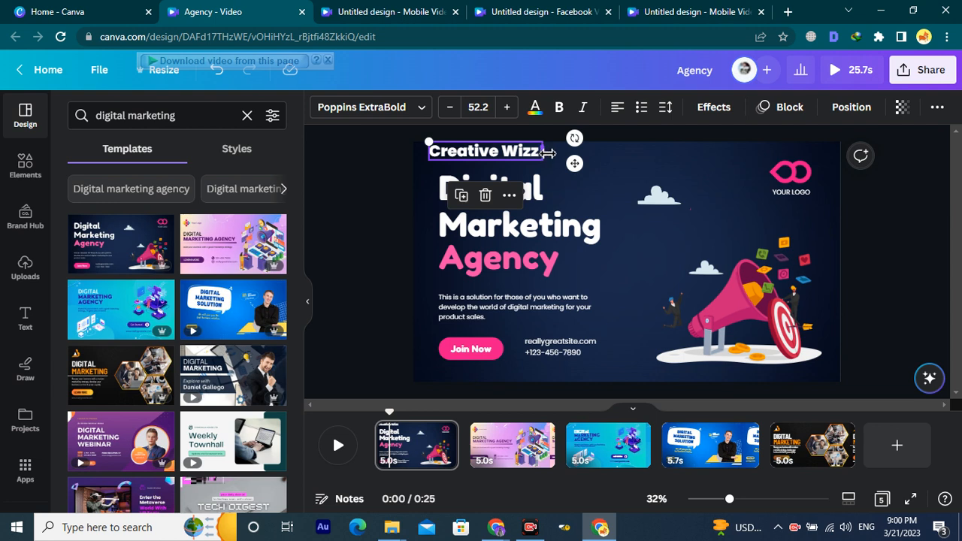
left_click(665, 184)
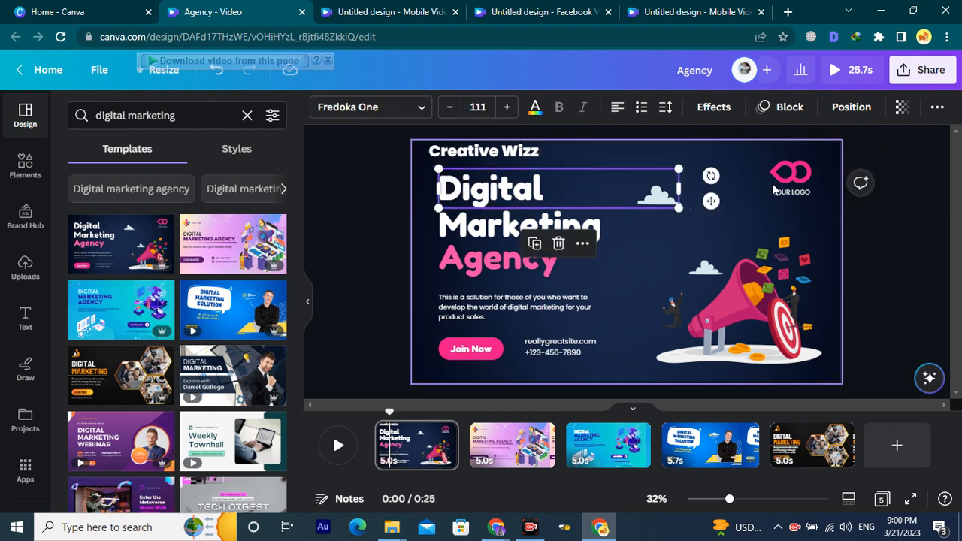
left_click(799, 181)
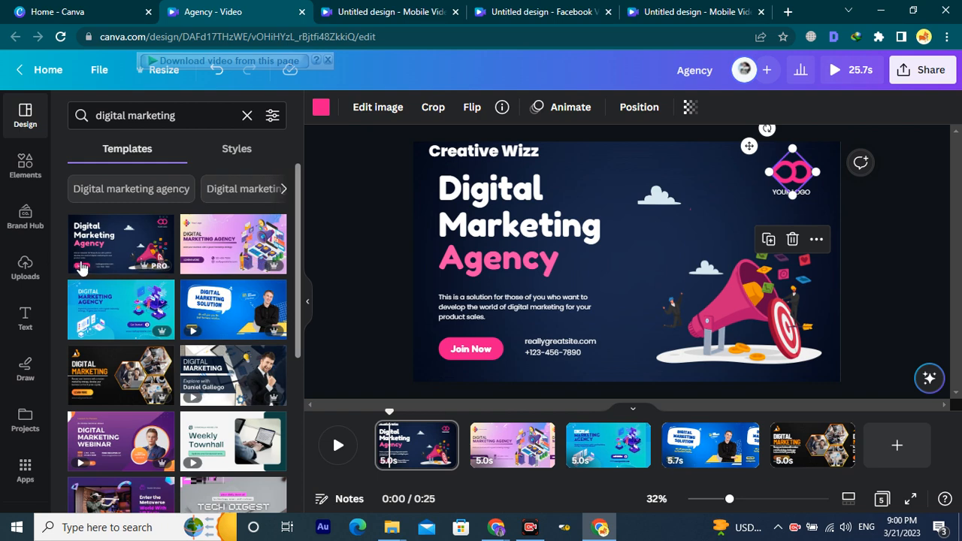
Find the CreativeWizz image among the uploaded images and add it to the first page.
left_click(25, 259)
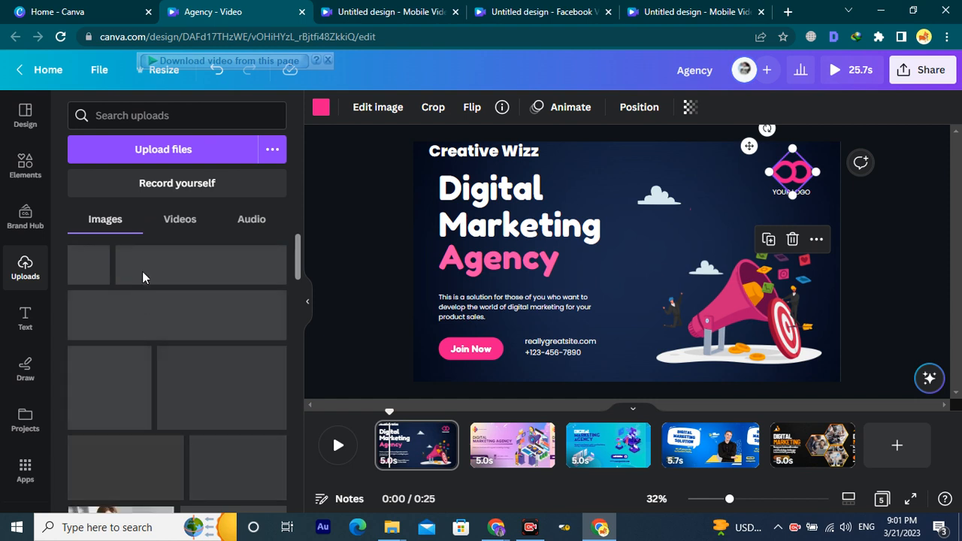
left_click(156, 117)
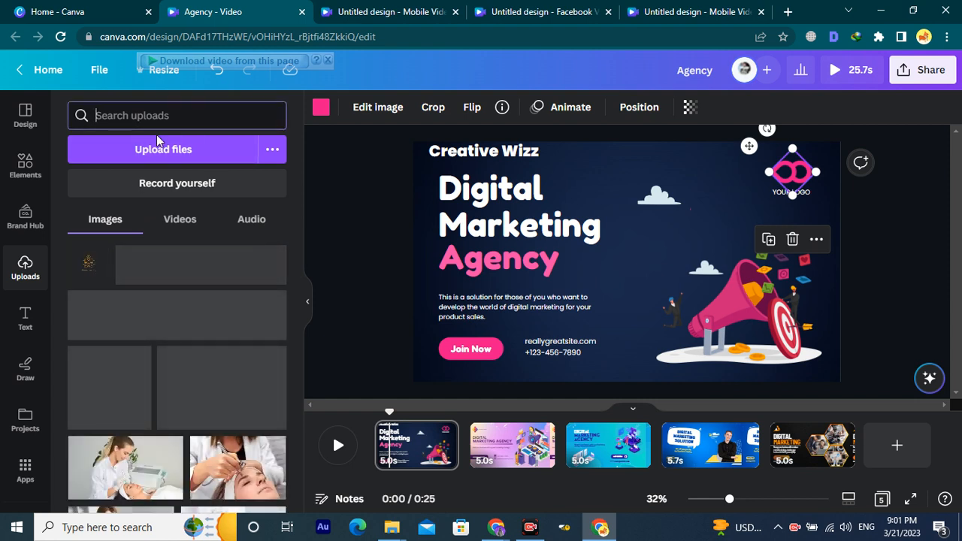
type("creative")
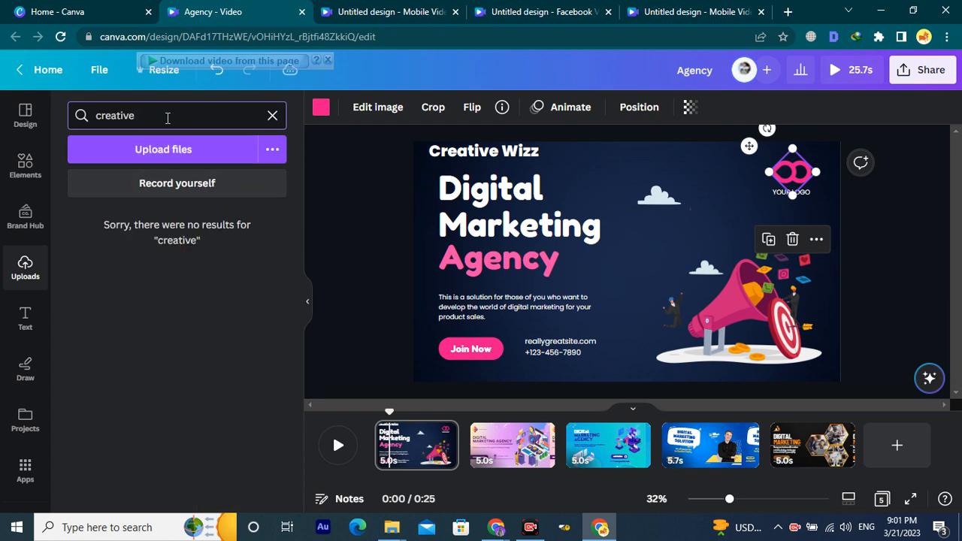
left_click_drag(116, 111, 97, 113)
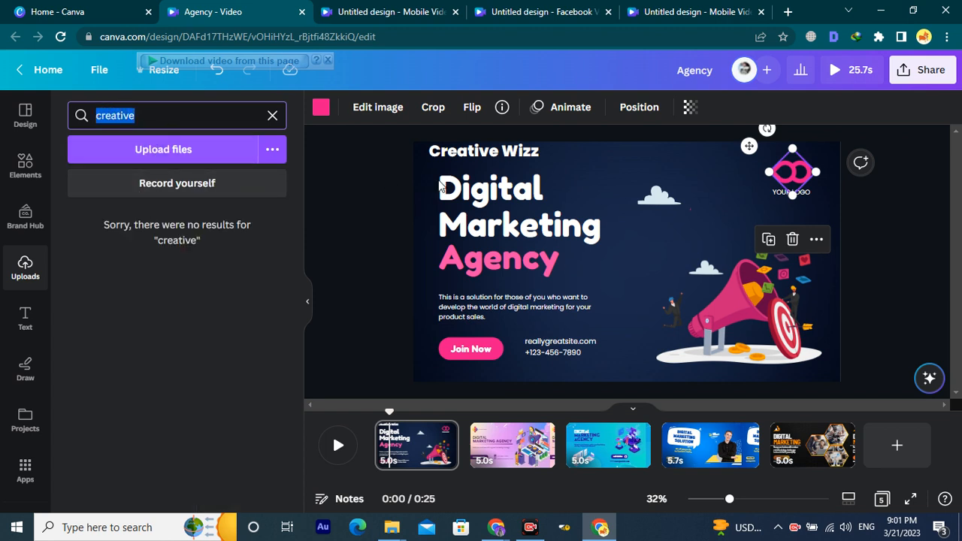
key("BackSpace")
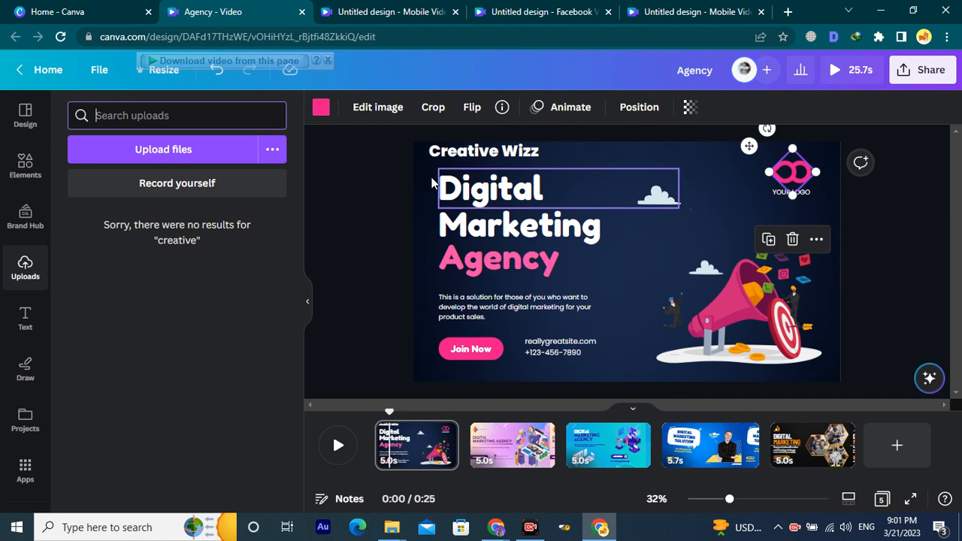
scroll(142, 331, "down", 5)
scroll(142, 331, "down", 10)
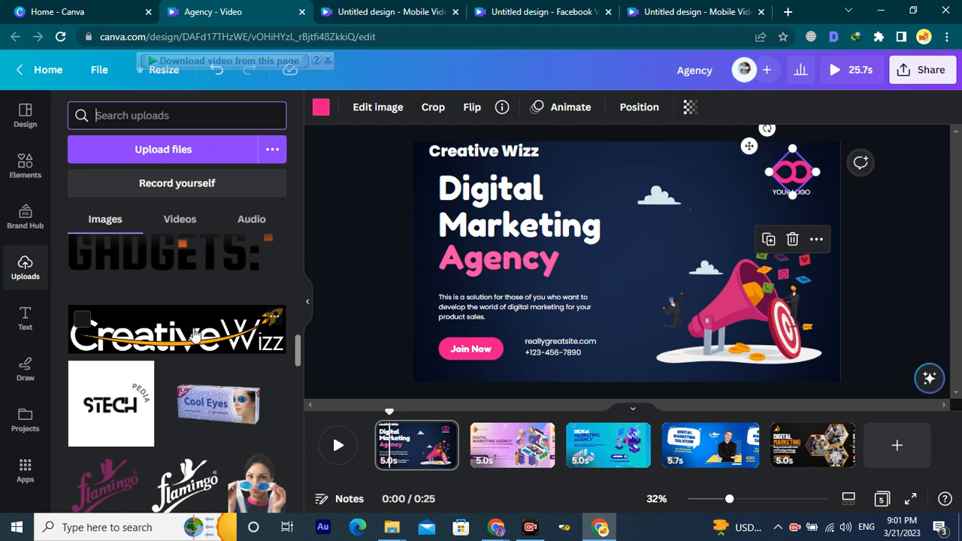
left_click(218, 331)
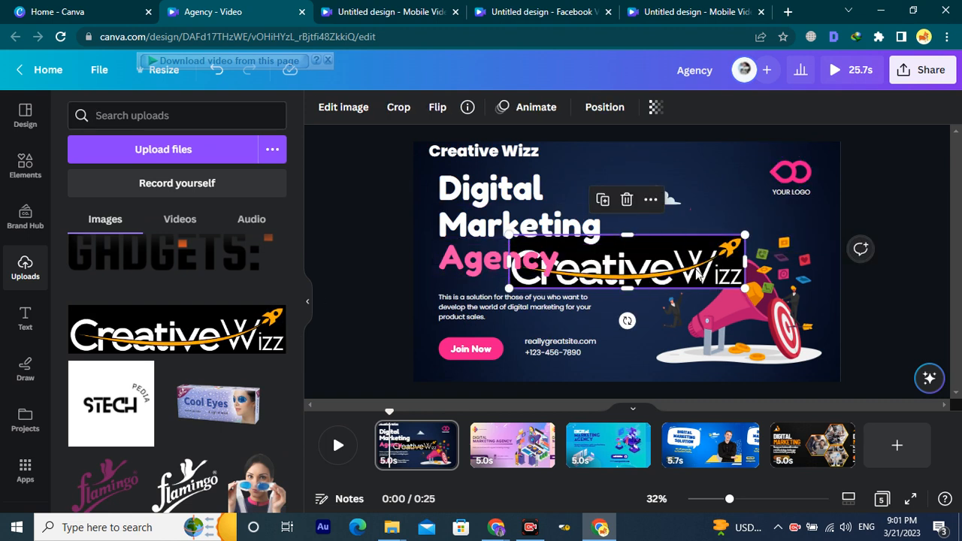
Delete the pink placeholder logo, undoing an accidental move of the Agency text.
left_click(785, 174)
key("Delete")
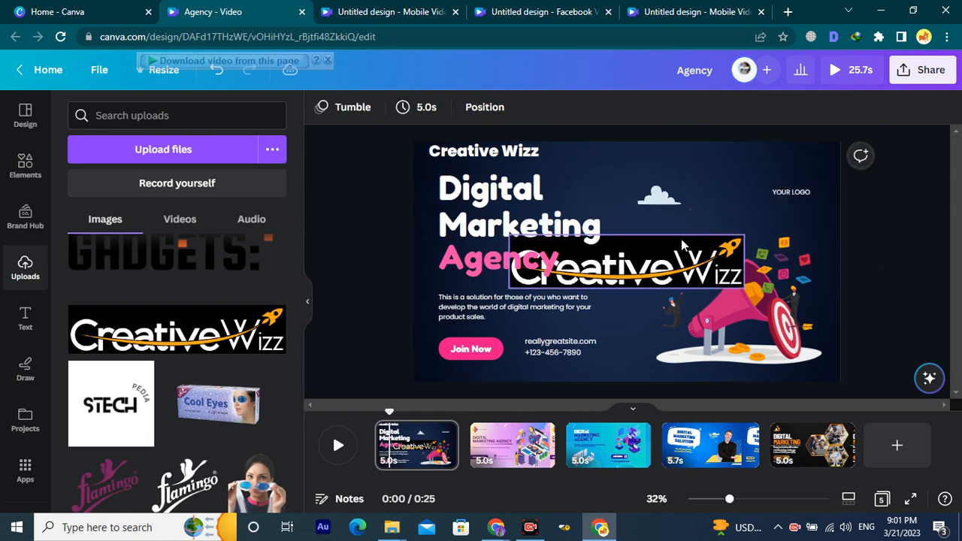
left_click_drag(673, 266, 740, 193)
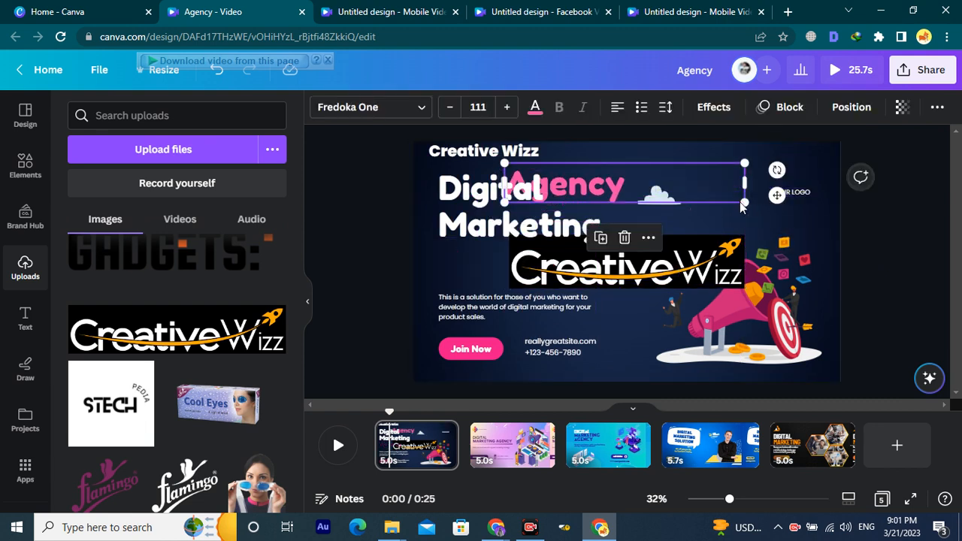
key("ctrl+z")
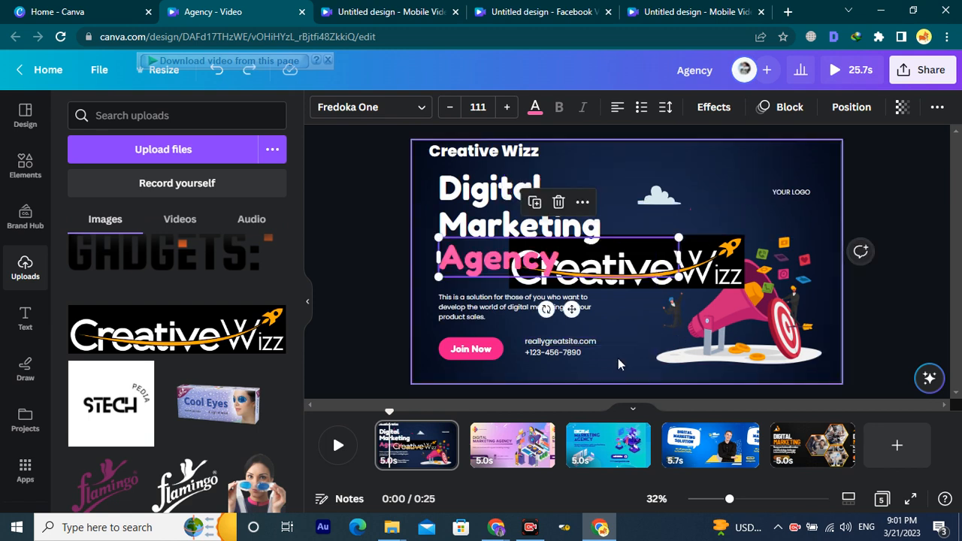
Move the CreativeWizz logo to the top-right corner over YOUR LOGO and shrink it to fit.
left_click(716, 253)
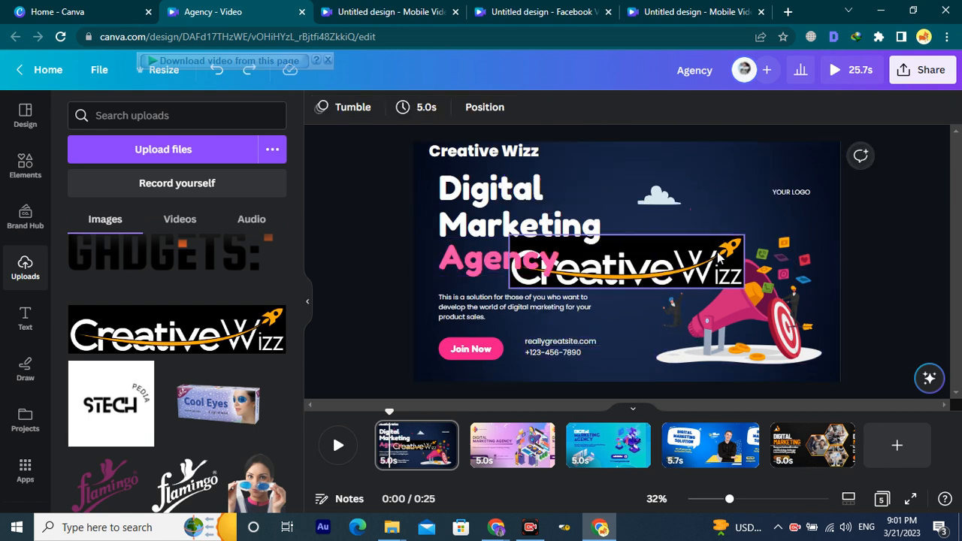
left_click_drag(716, 253, 819, 139)
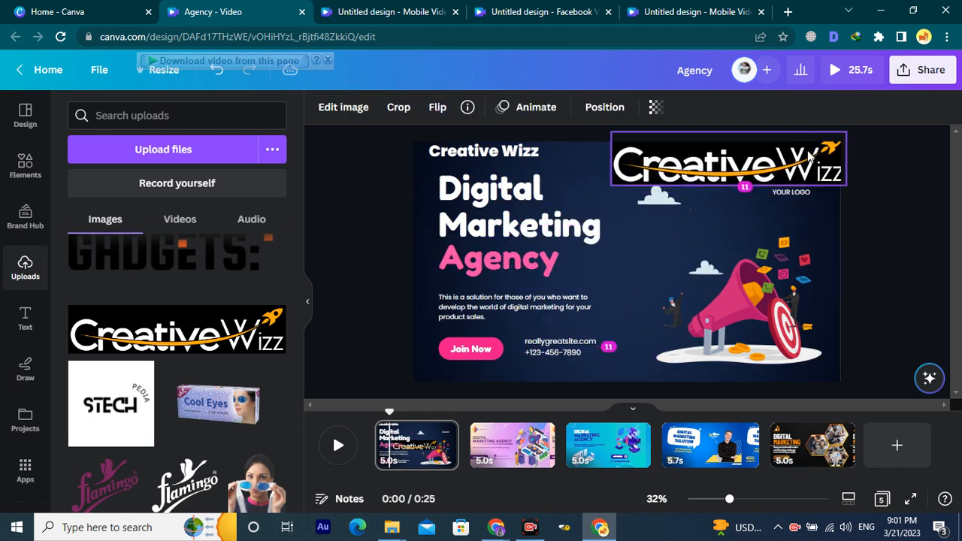
left_click(796, 193)
left_click(798, 198)
left_click_drag(770, 182, 767, 191)
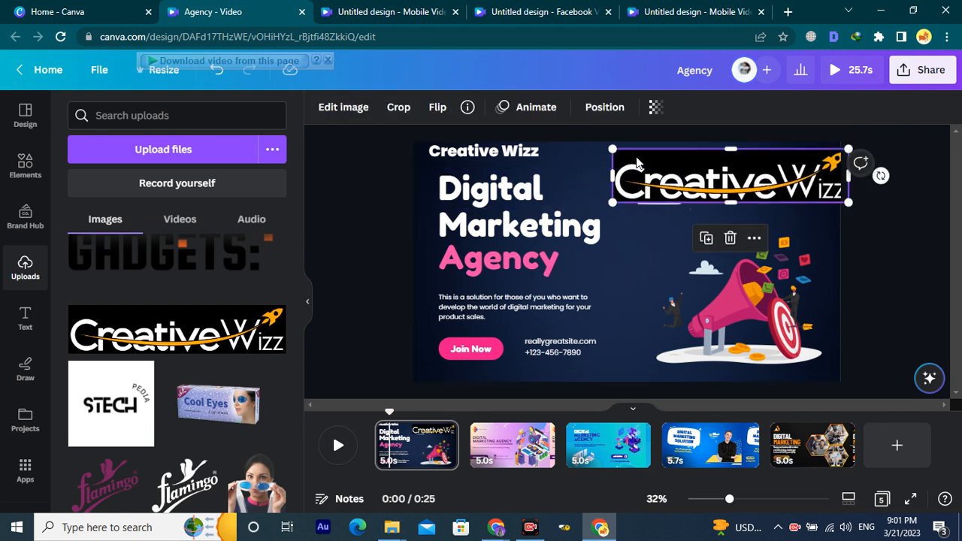
left_click_drag(611, 151, 734, 170)
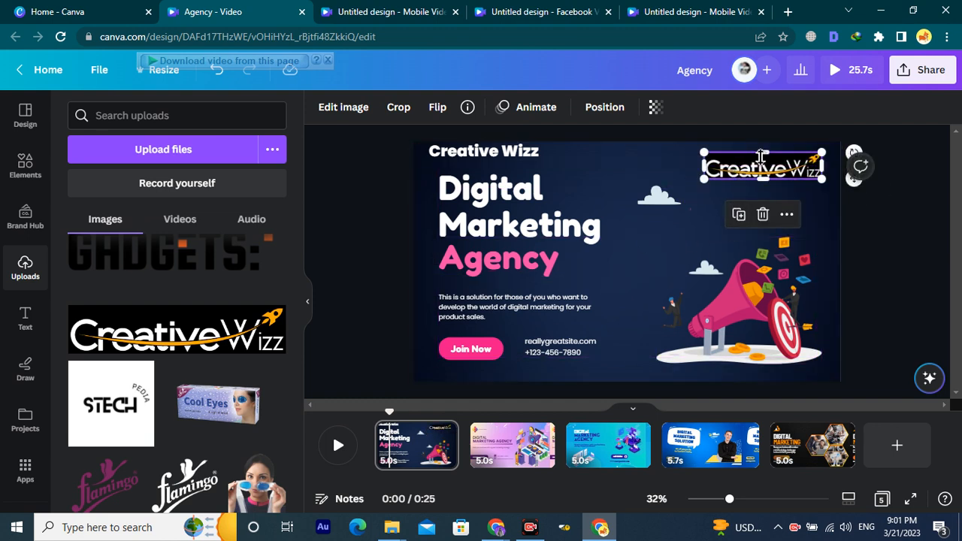
left_click(855, 243)
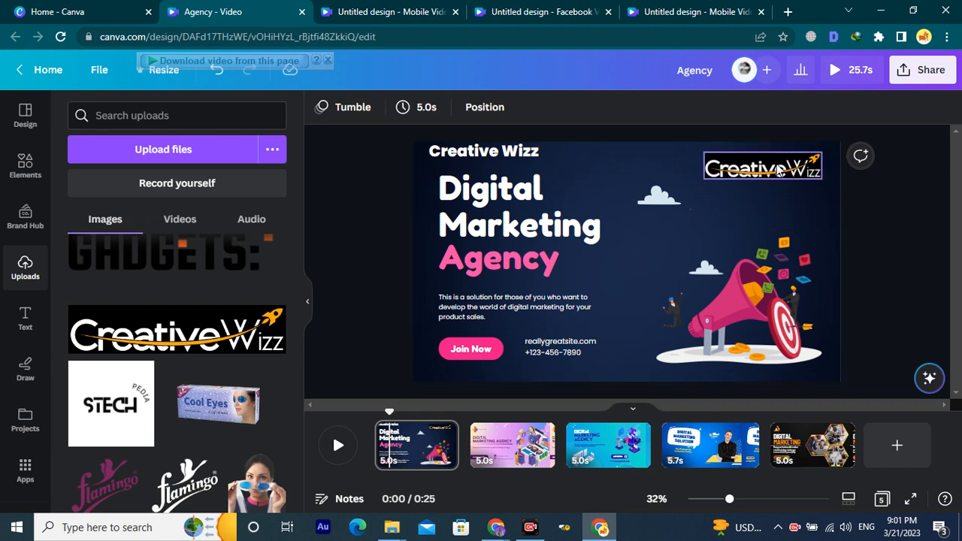
left_click(779, 172)
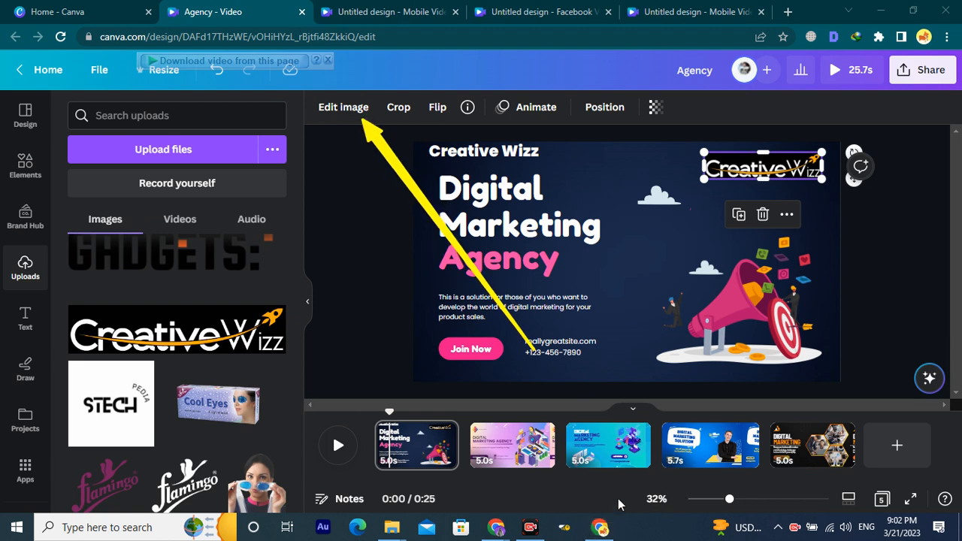
Strip the CreativeWizz logo's black background with BG Remover and check the result.
left_click(361, 111)
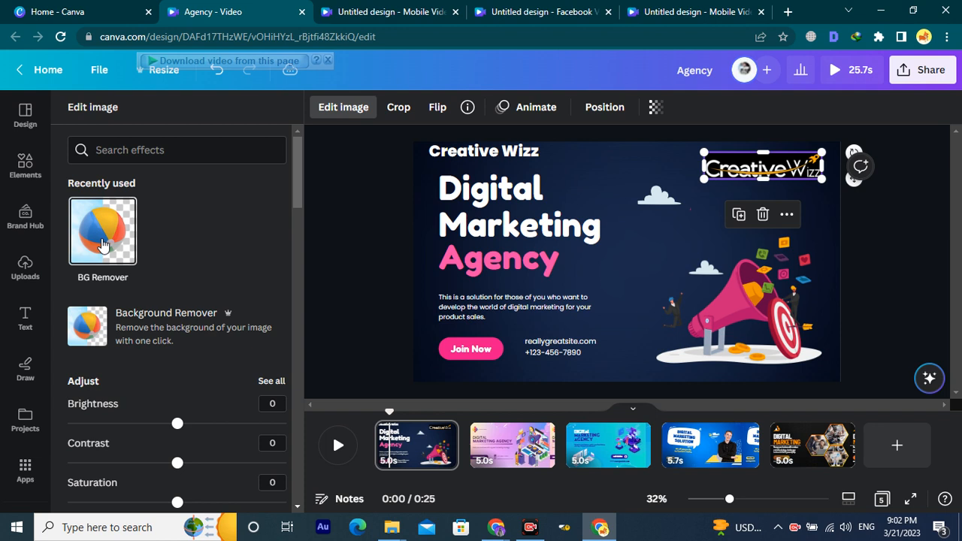
left_click(166, 322)
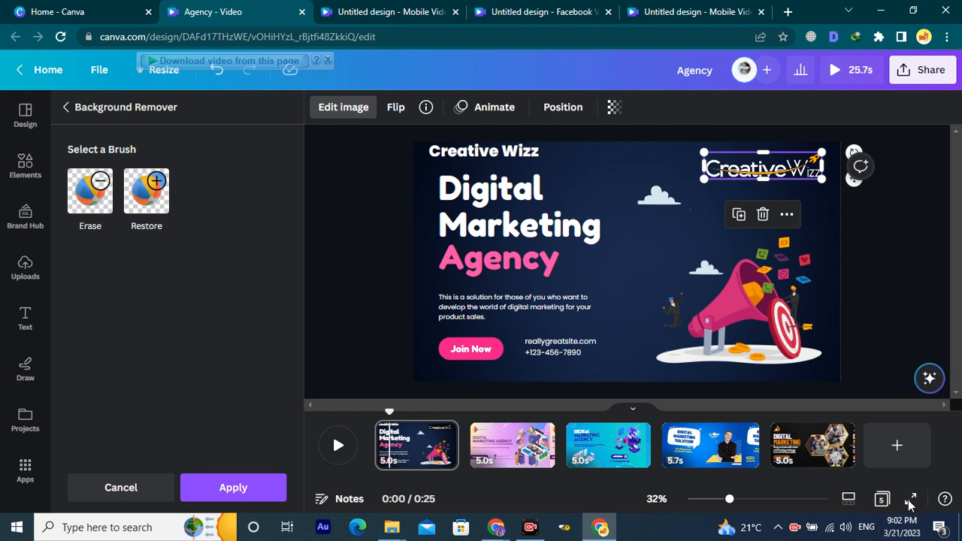
left_click(814, 231)
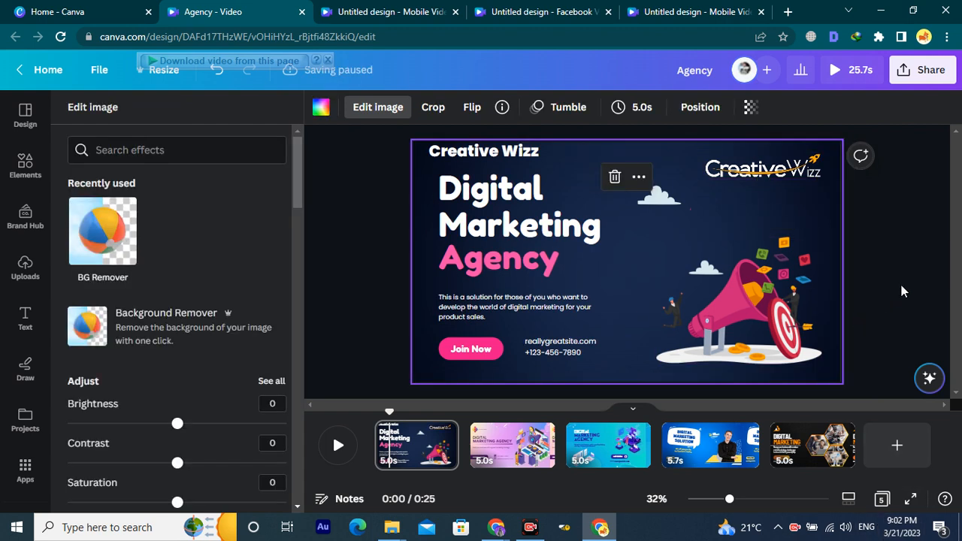
Present the video full screen, pause on the opening scene, and exit with Esc.
left_click(910, 501)
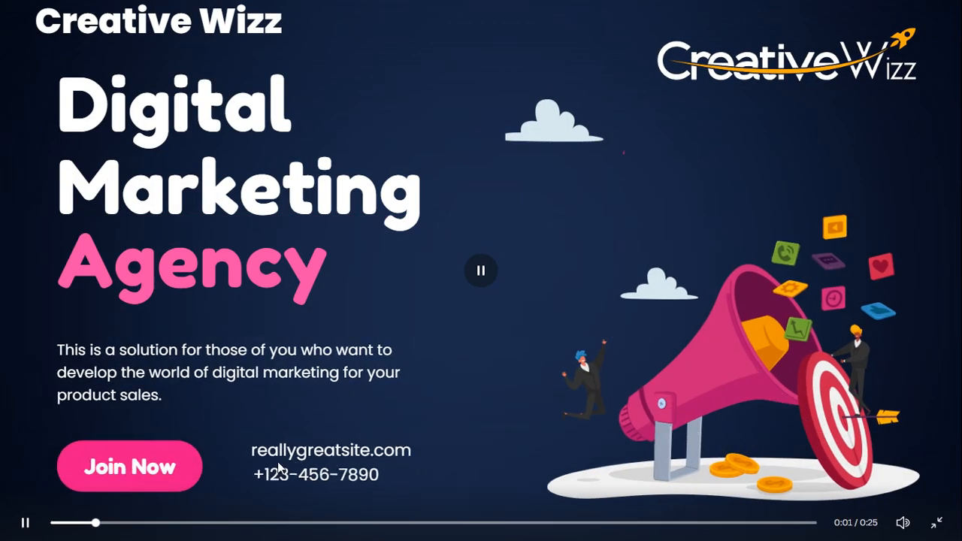
left_click(24, 524)
key("Escape")
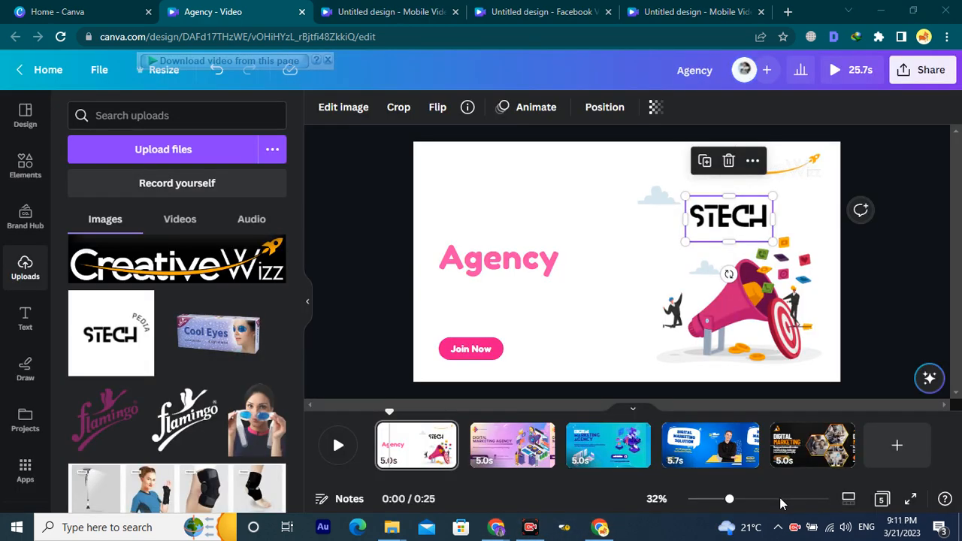
Fill the first Agency scene's background with the purple document colour and delete the STECH logo.
left_click(853, 339)
scroll(752, 348, "down", 3)
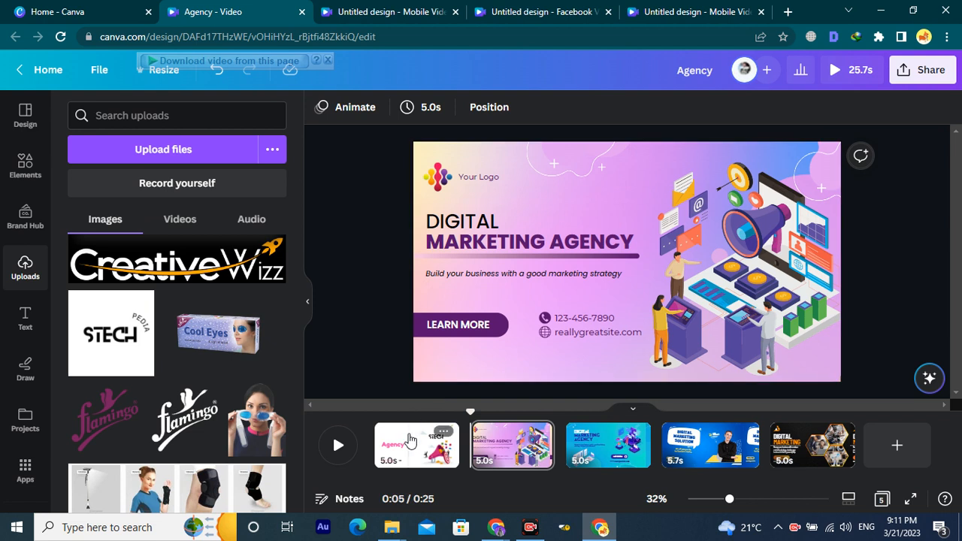
scroll(605, 320, "up", 3)
left_click(615, 260)
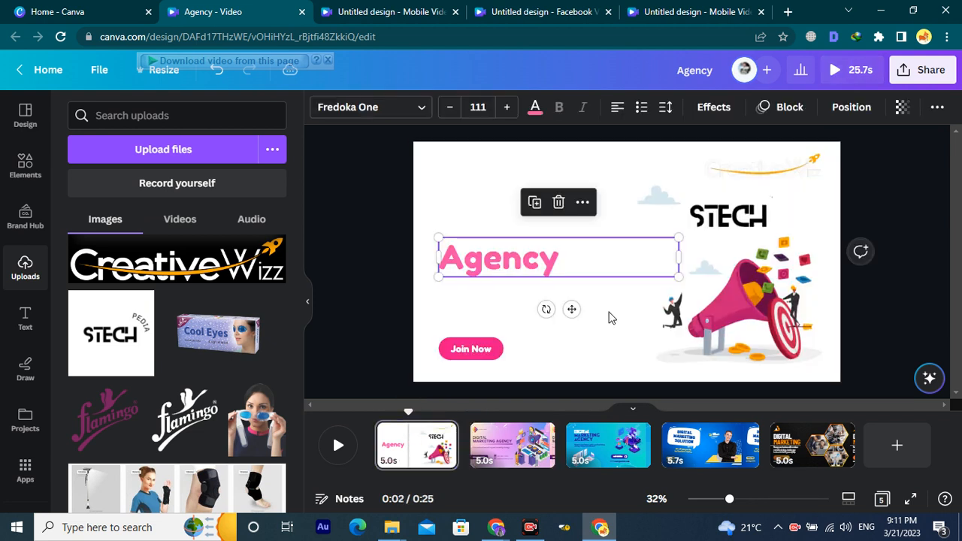
left_click(660, 381)
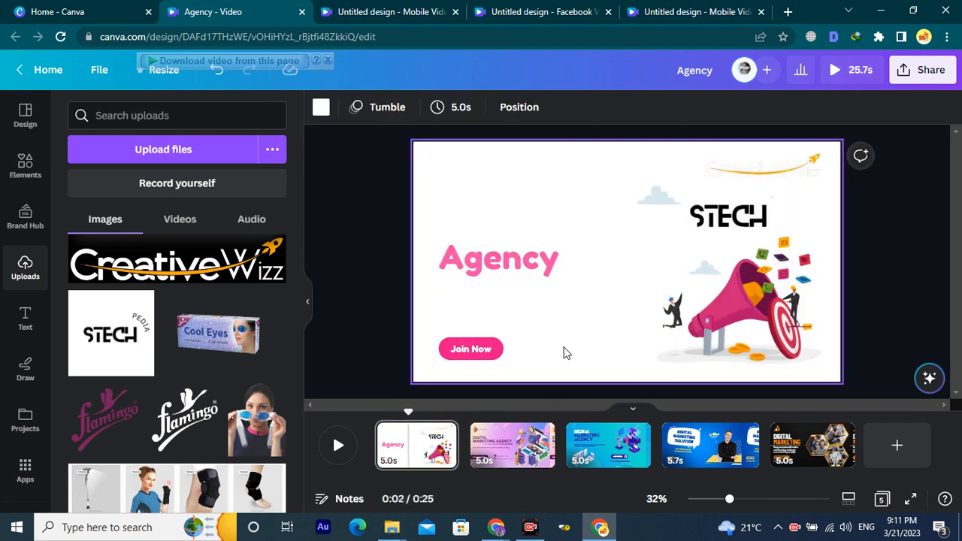
left_click(321, 110)
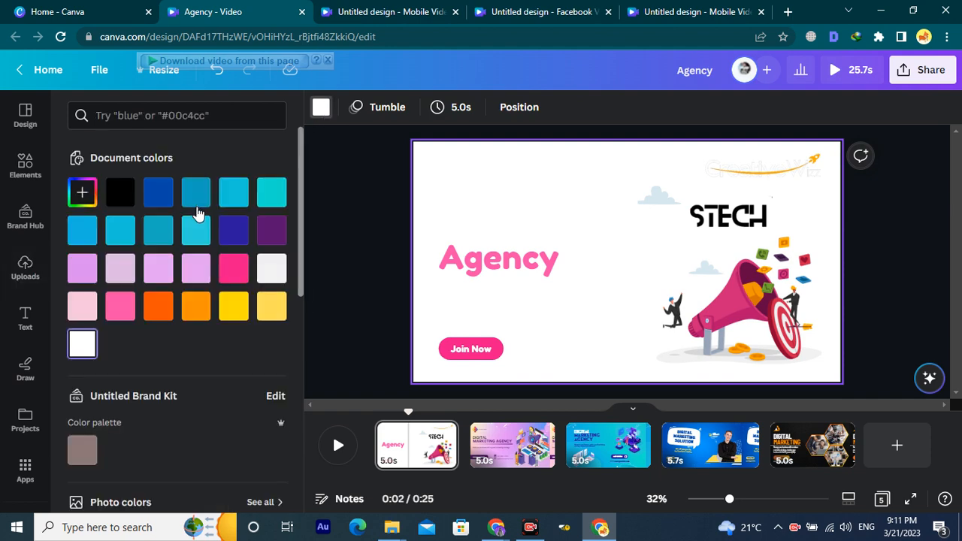
left_click(158, 197)
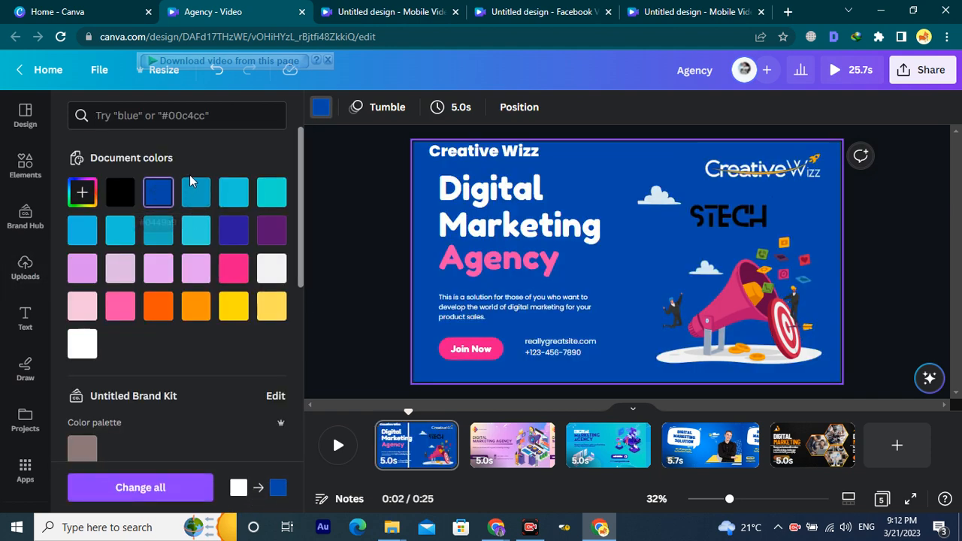
left_click(272, 233)
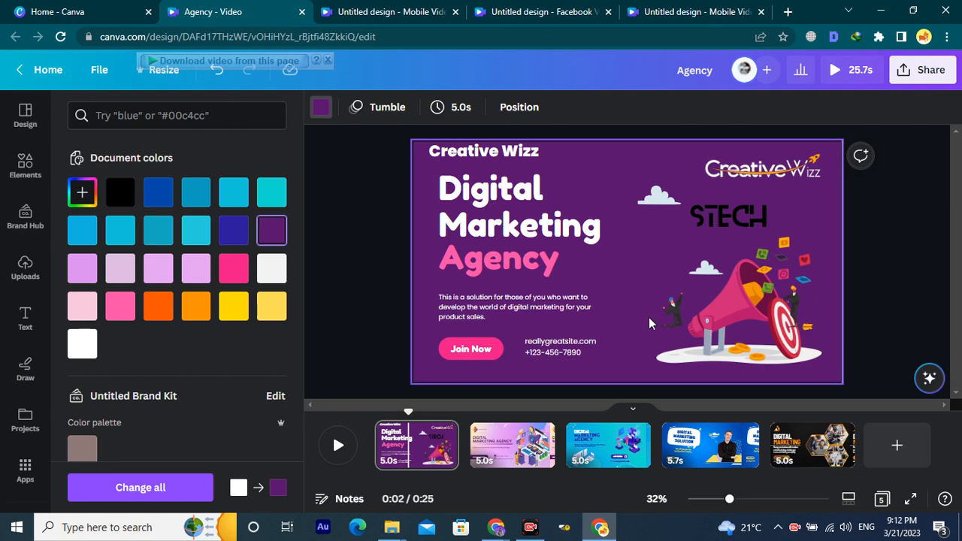
left_click(745, 220)
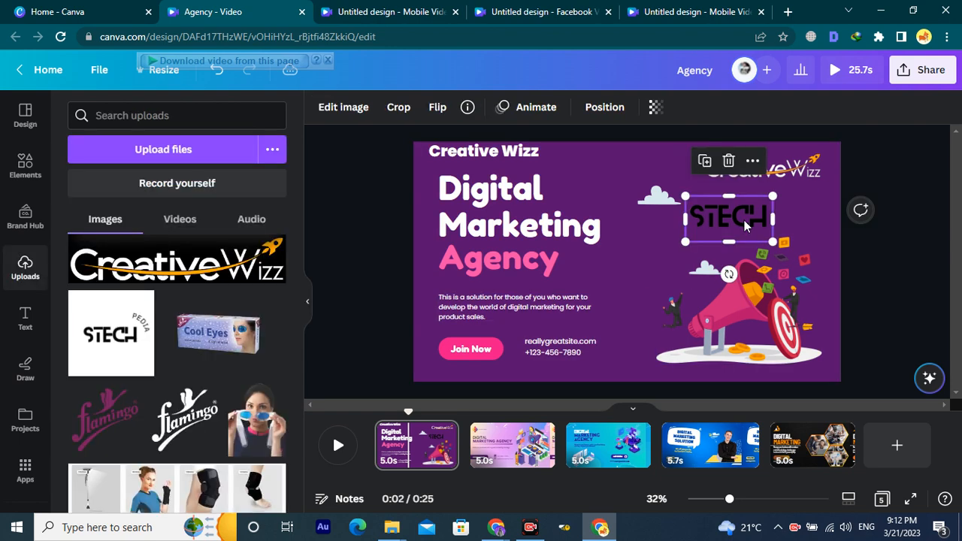
key("Delete")
Replace the first scene's website address with creativewizz.com.
left_click(512, 445)
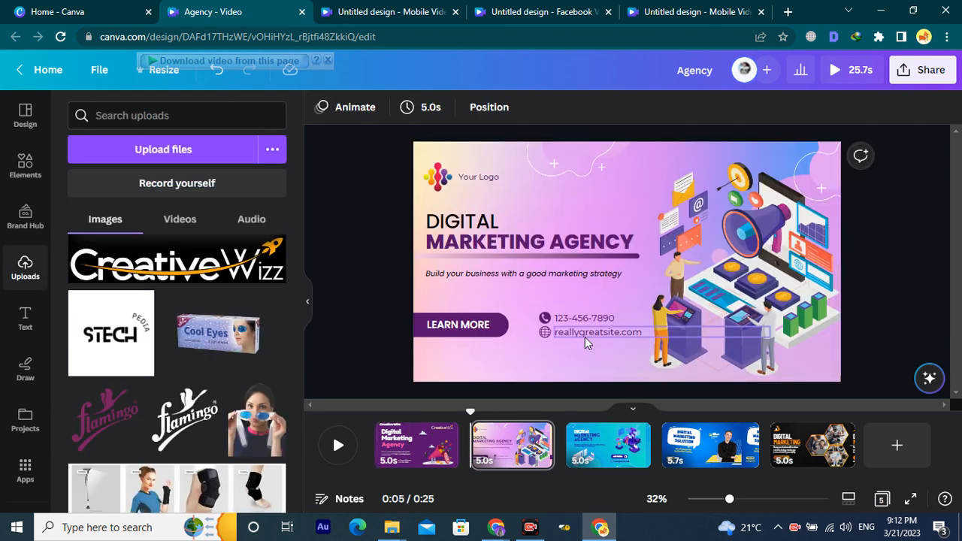
scroll(585, 343, "up", 1)
double_click(562, 344)
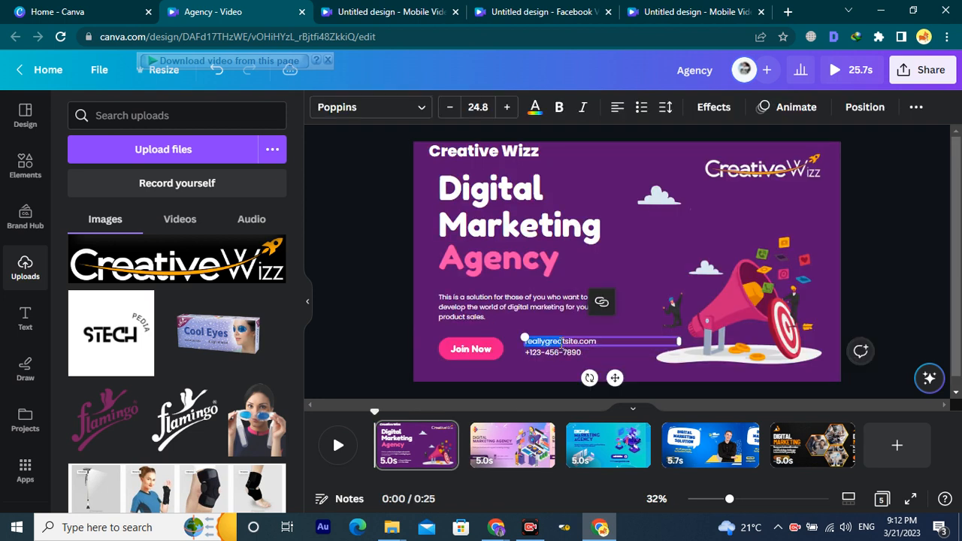
left_click(612, 342)
key("ctrl+a")
type("cr")
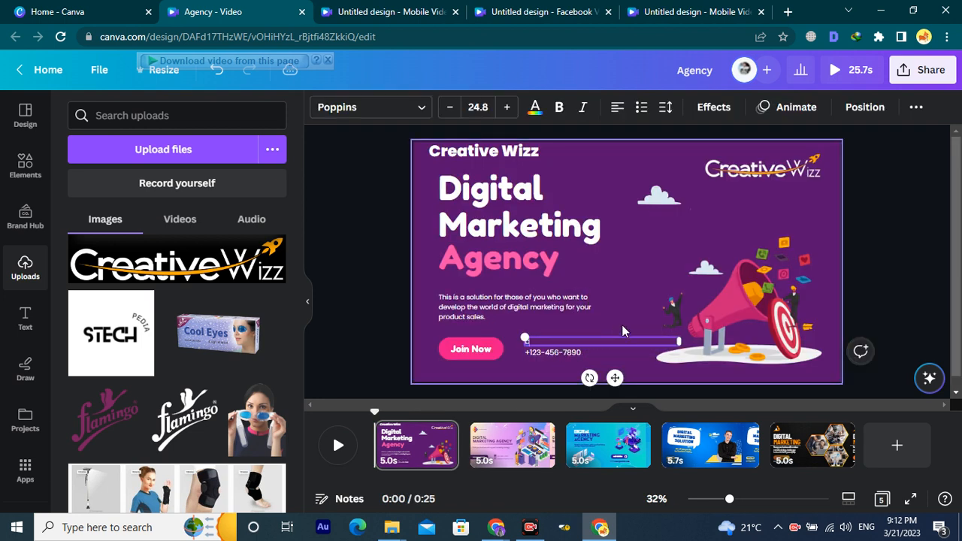
type("eativewizz.com")
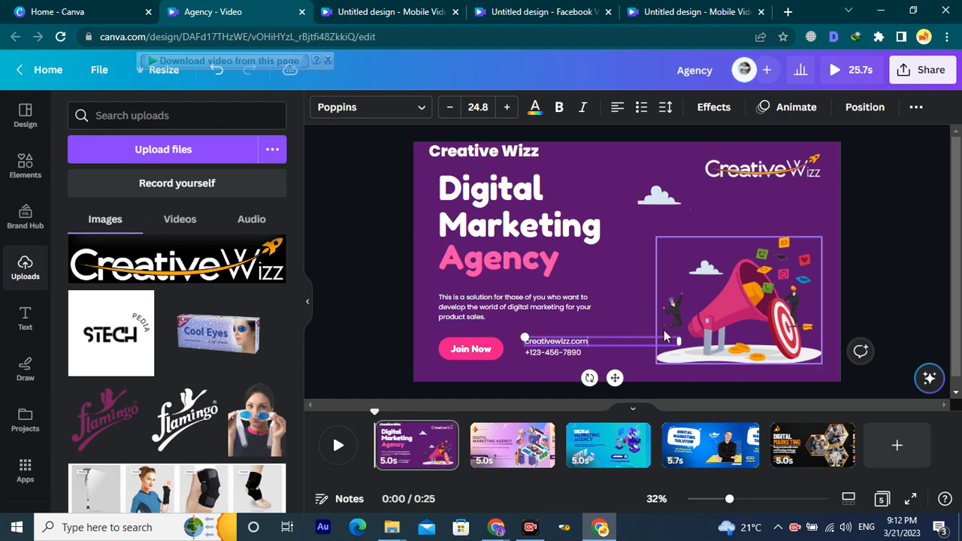
triple_click(575, 355)
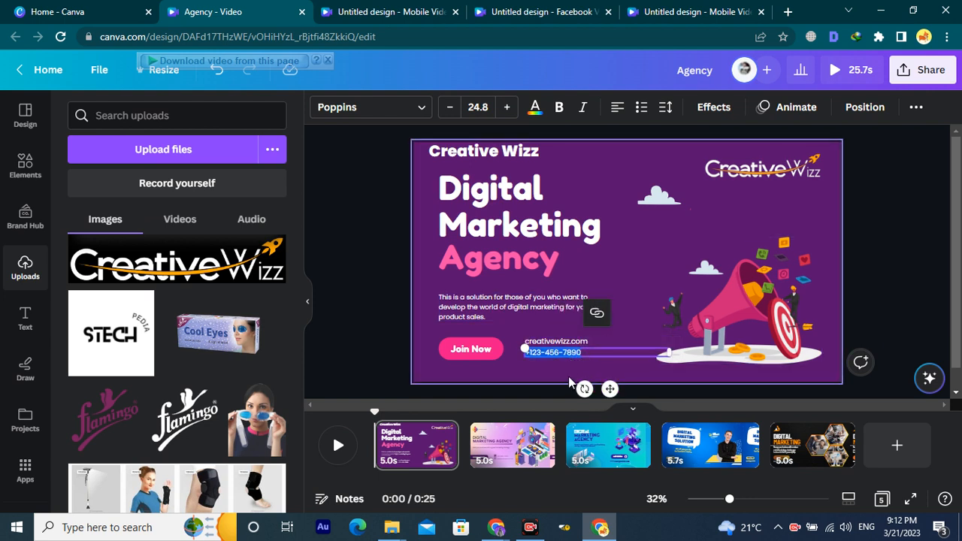
left_click(538, 367)
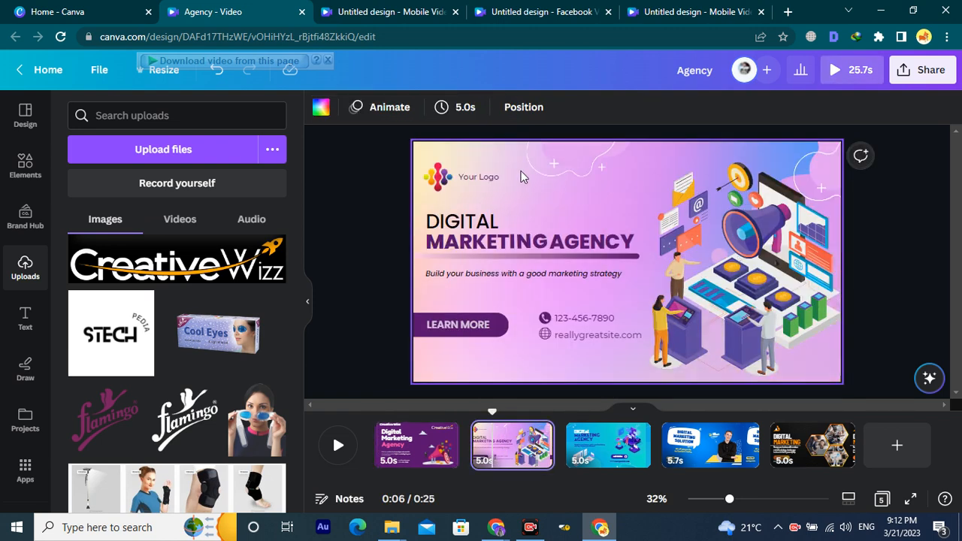
Delete the placeholder logo image and the Your Logo text from the second scene.
left_click(436, 184)
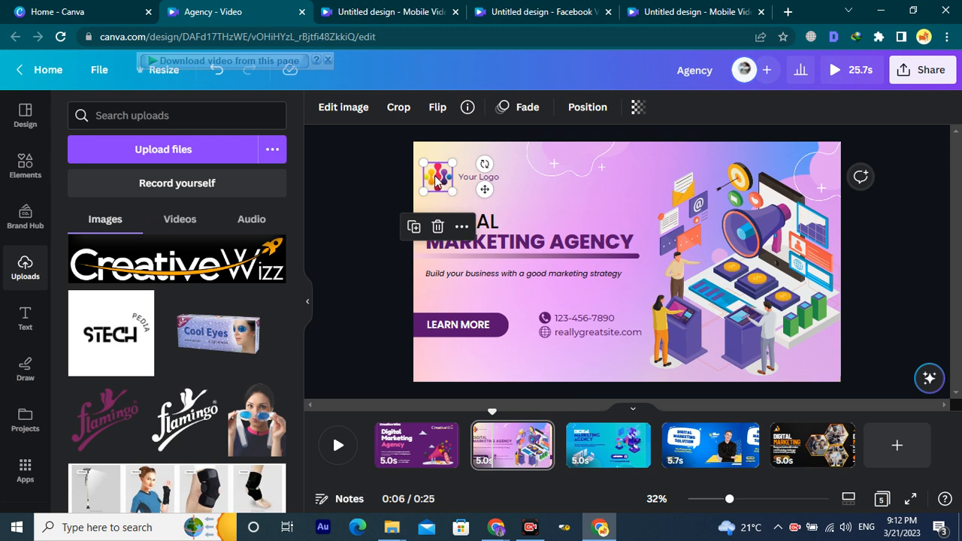
key("Delete")
left_click(488, 181)
key("Delete")
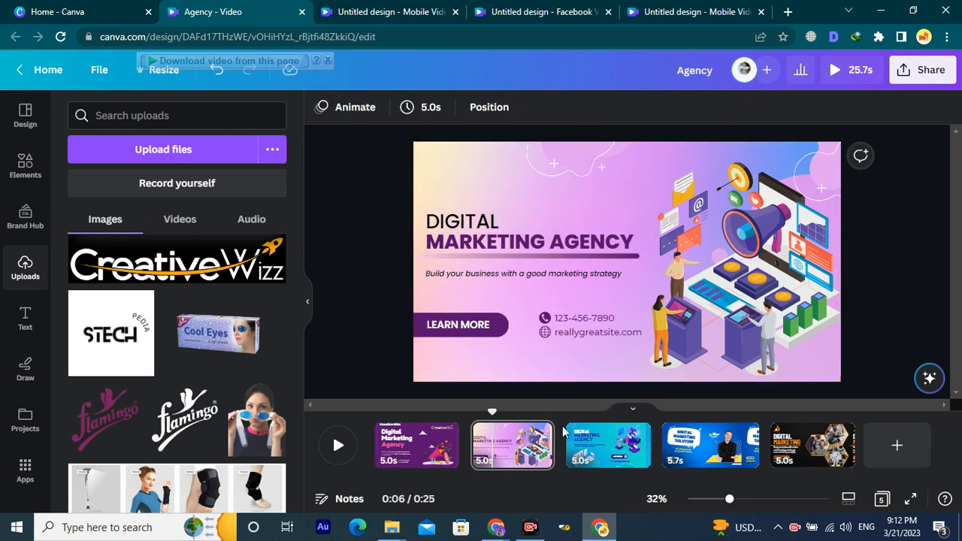
Paste creativewizz.com over the second scene's reallygreatsite.com website line.
left_click(430, 454)
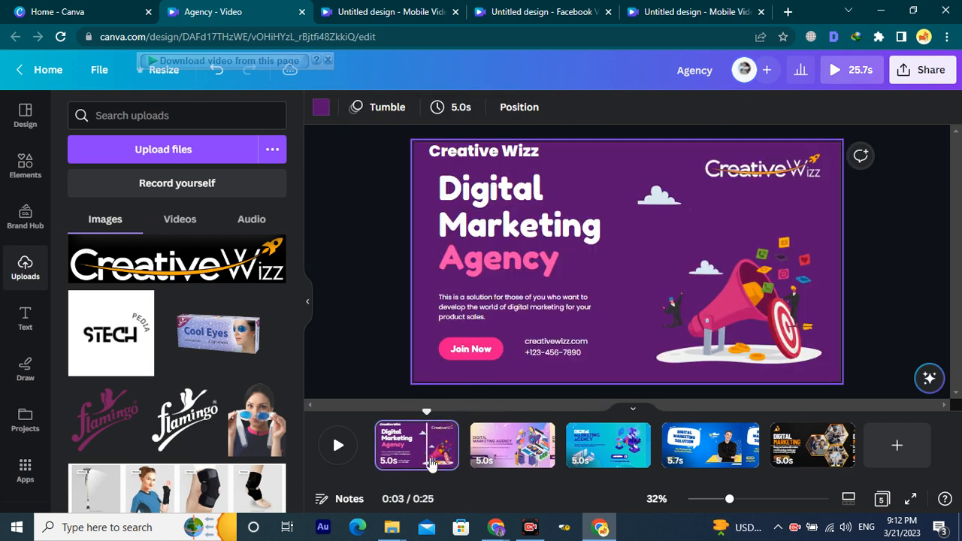
left_click(551, 342)
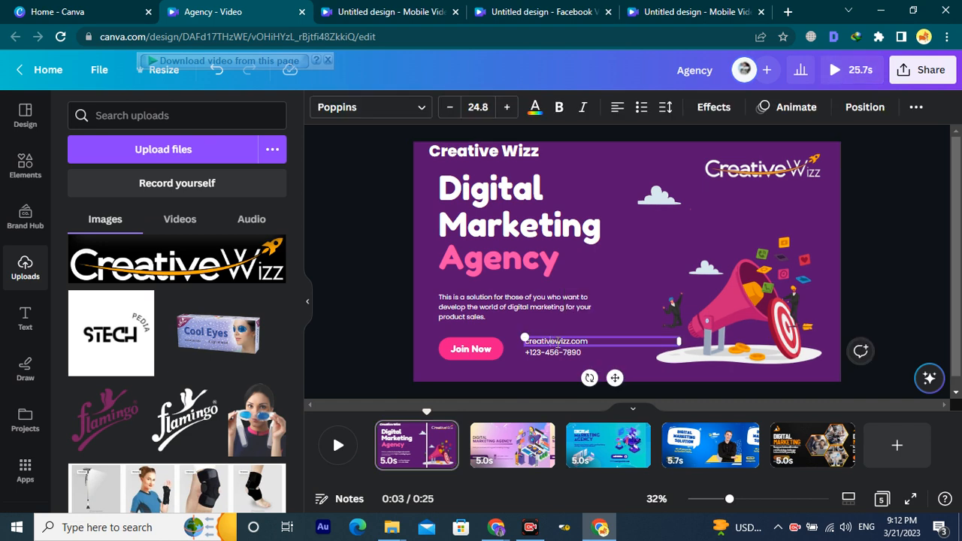
left_click(493, 455)
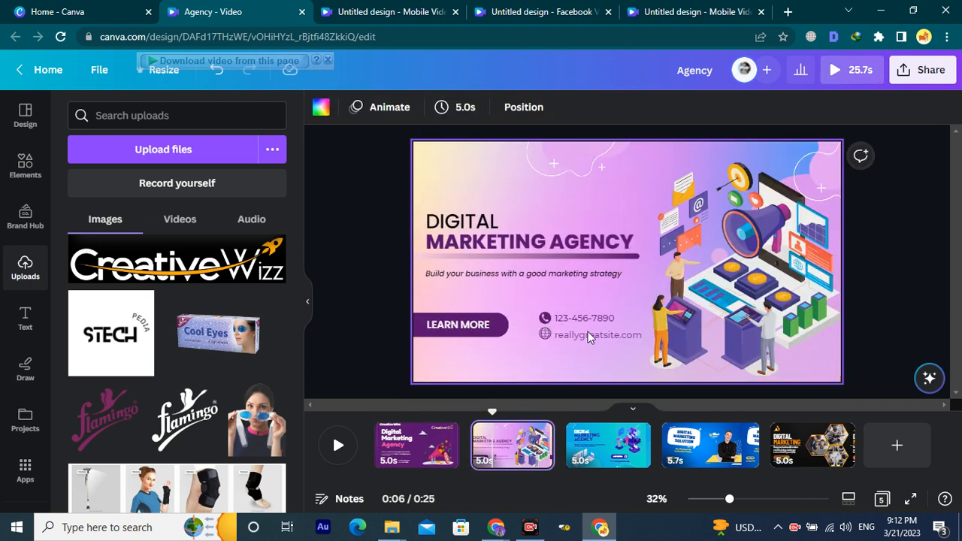
double_click(588, 333)
type("creativewizz.com")
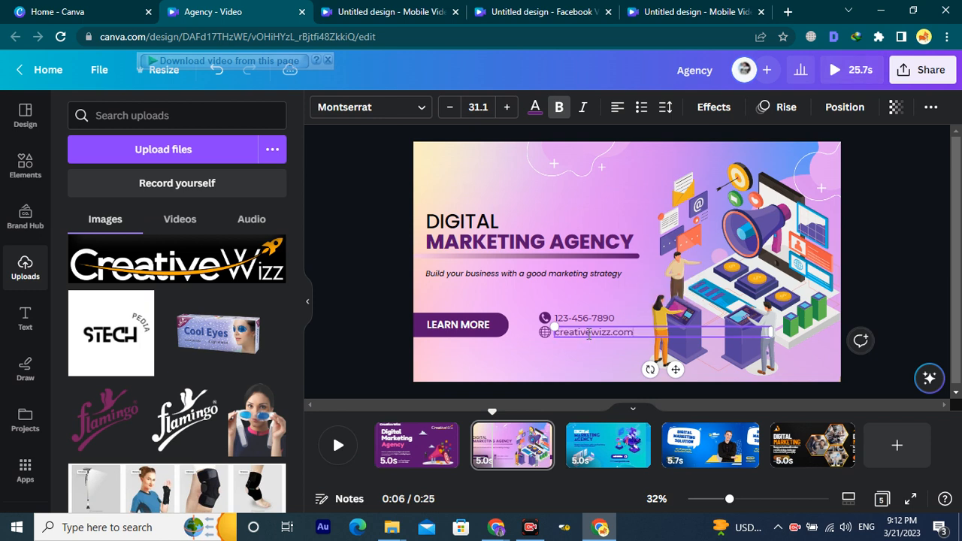
left_click(591, 342)
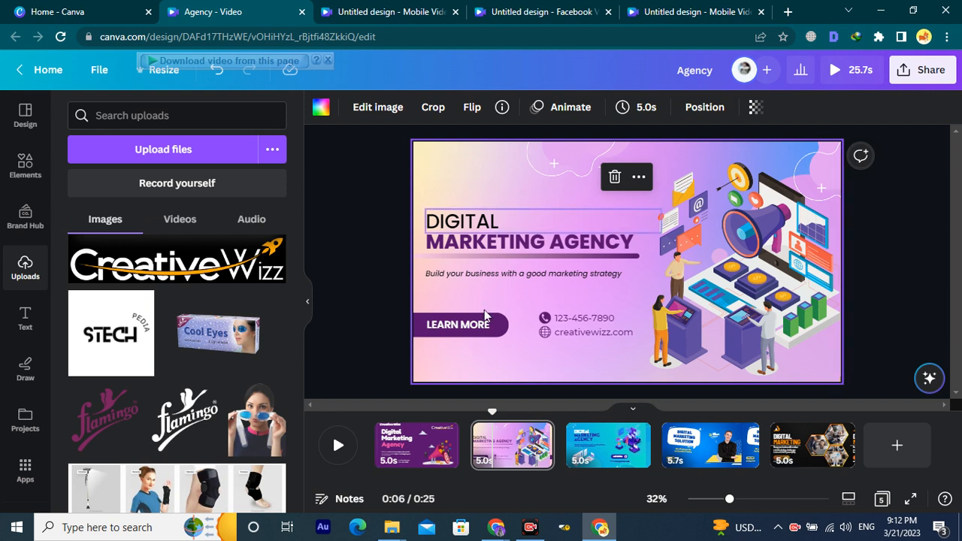
Add the uploaded CreativeWizz logo to page 2, then shrink it at the top-left above DIGITAL.
left_click(188, 271)
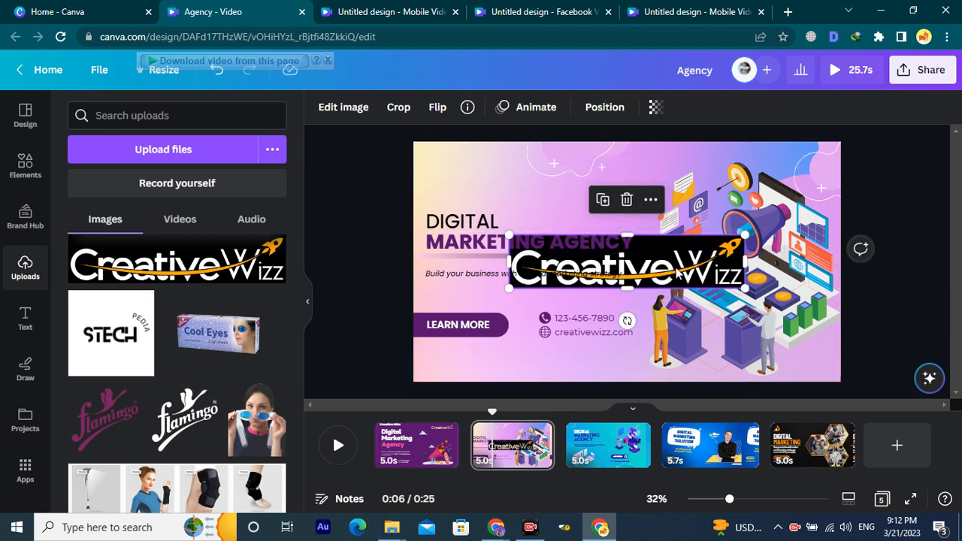
left_click_drag(706, 273, 636, 187)
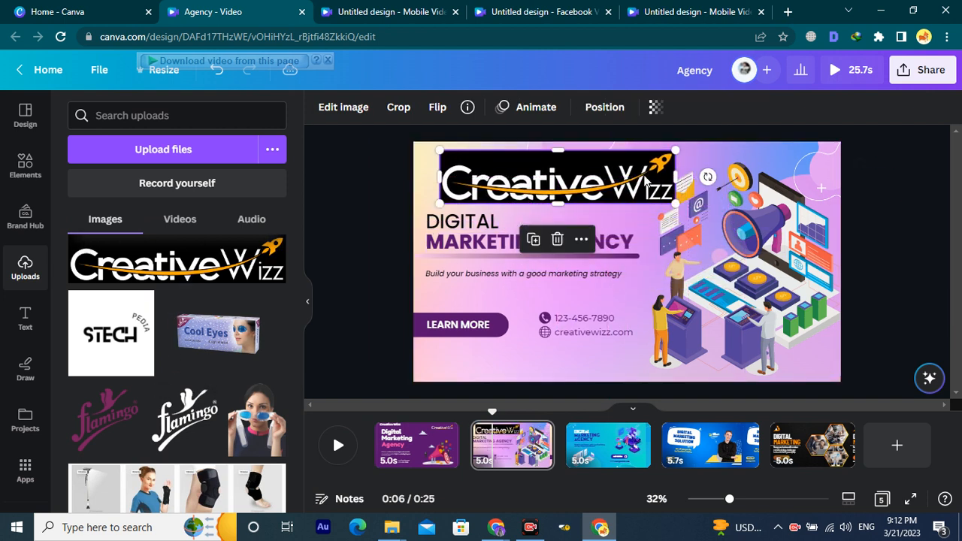
left_click_drag(675, 156, 545, 180)
scroll(123, 378, "down", 3)
Scroll through the uploaded images with the logo placed at page 2's top-left.
scroll(128, 387, "down", 12)
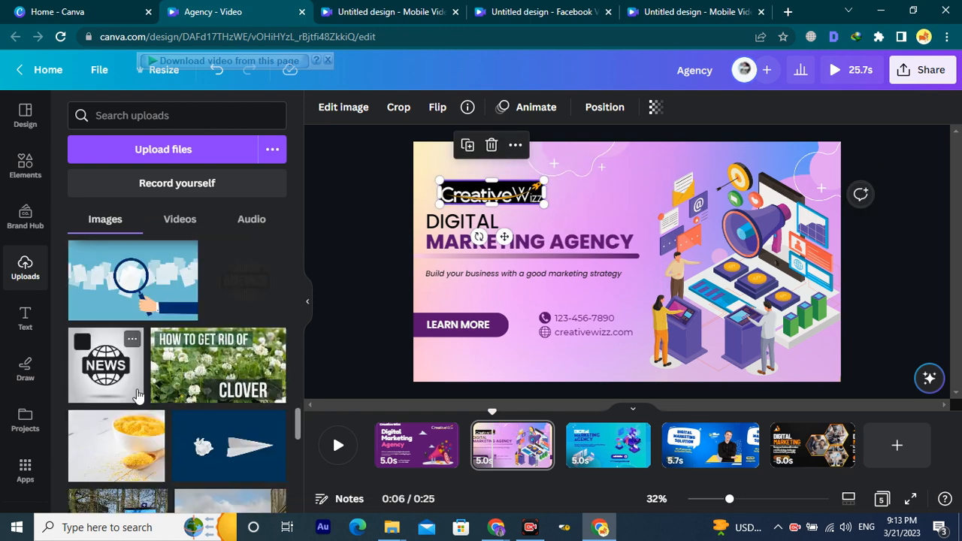
scroll(136, 402, "down", 2)
scroll(135, 368, "up", 2)
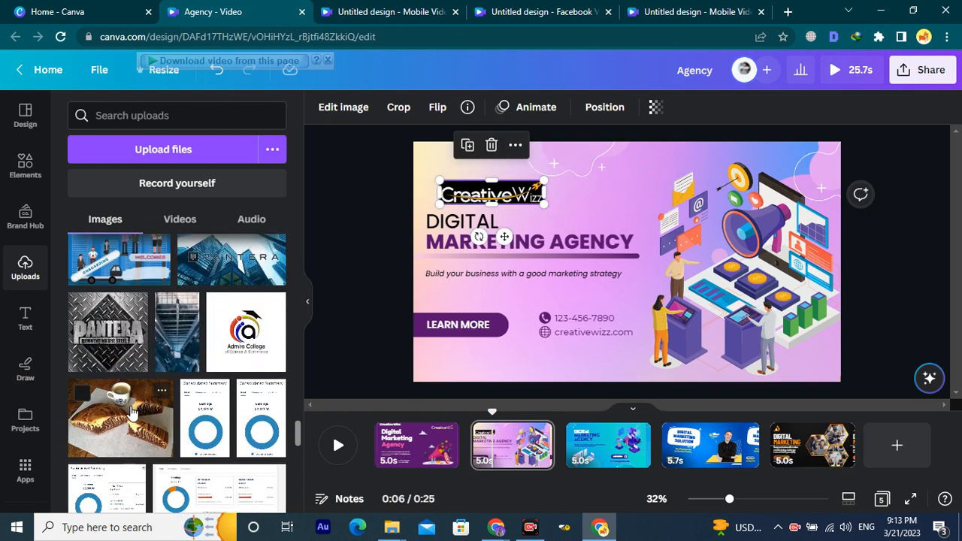
scroll(226, 365, "down", 2)
scroll(229, 359, "down", 10)
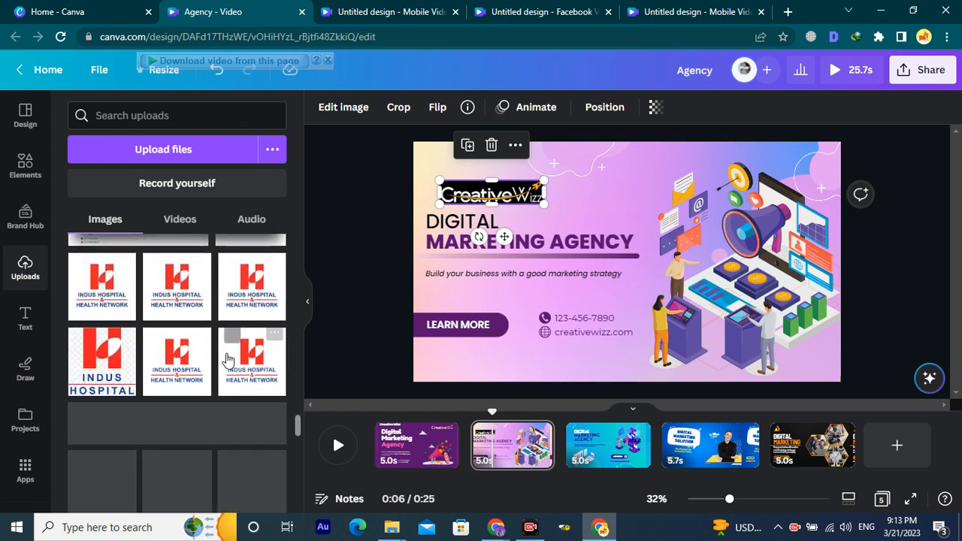
scroll(215, 371, "down", 6)
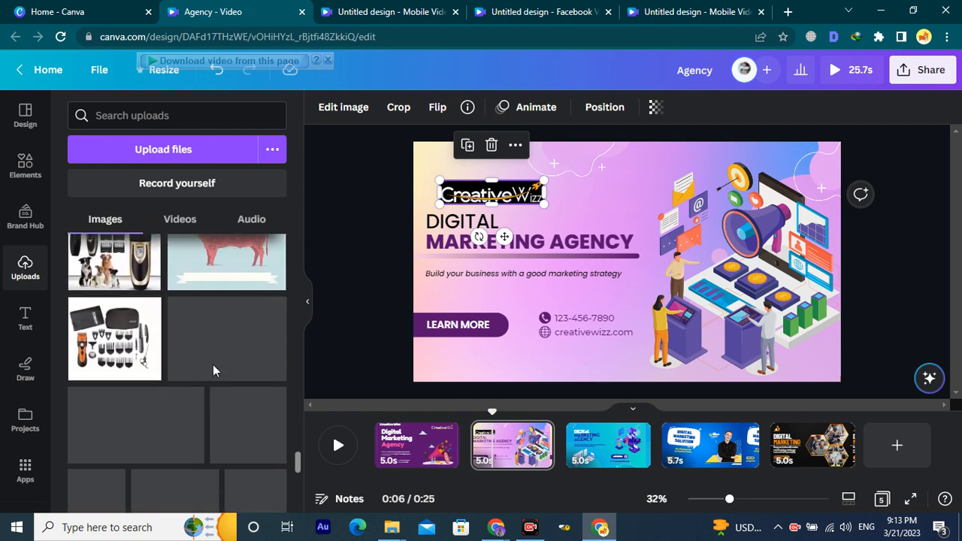
scroll(212, 366, "down", 2)
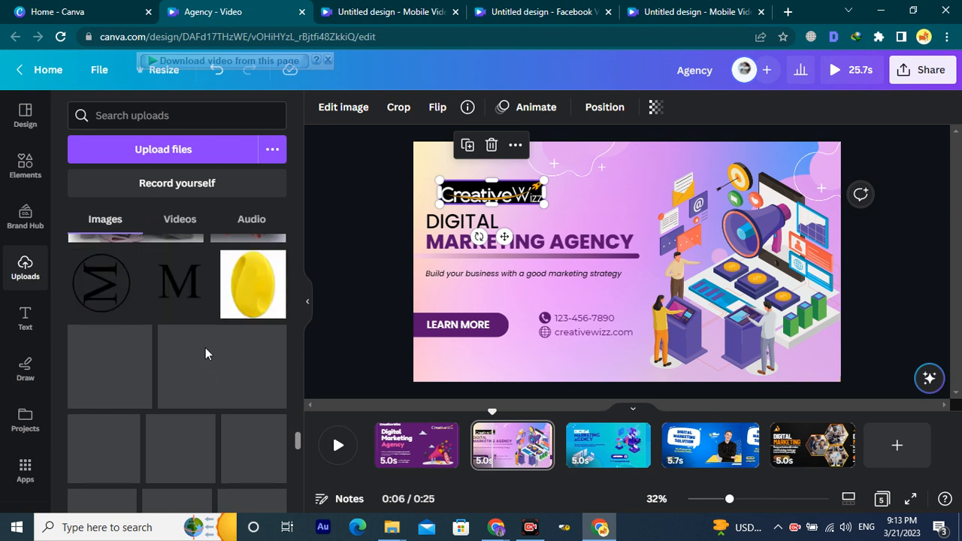
scroll(206, 348, "down", 1)
scroll(204, 355, "down", 1)
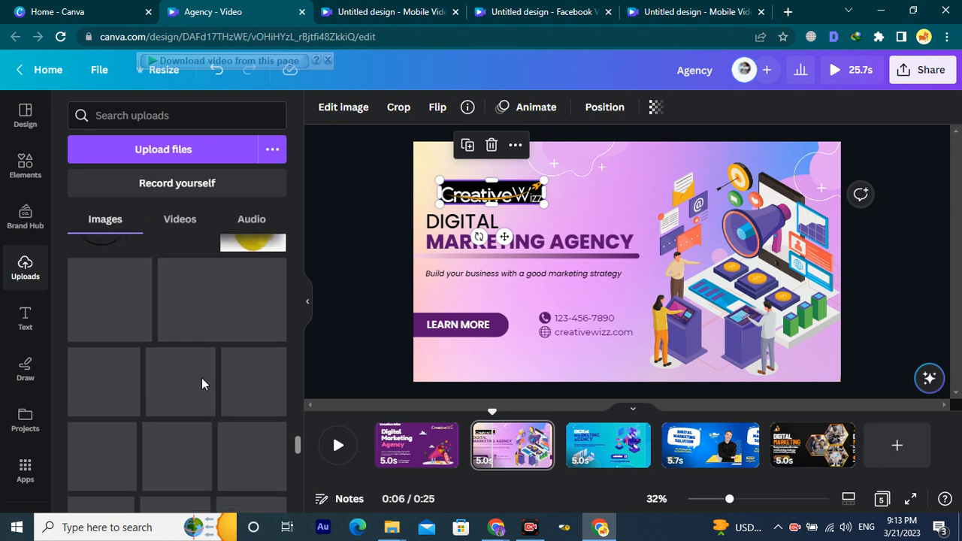
scroll(201, 377, "down", 3)
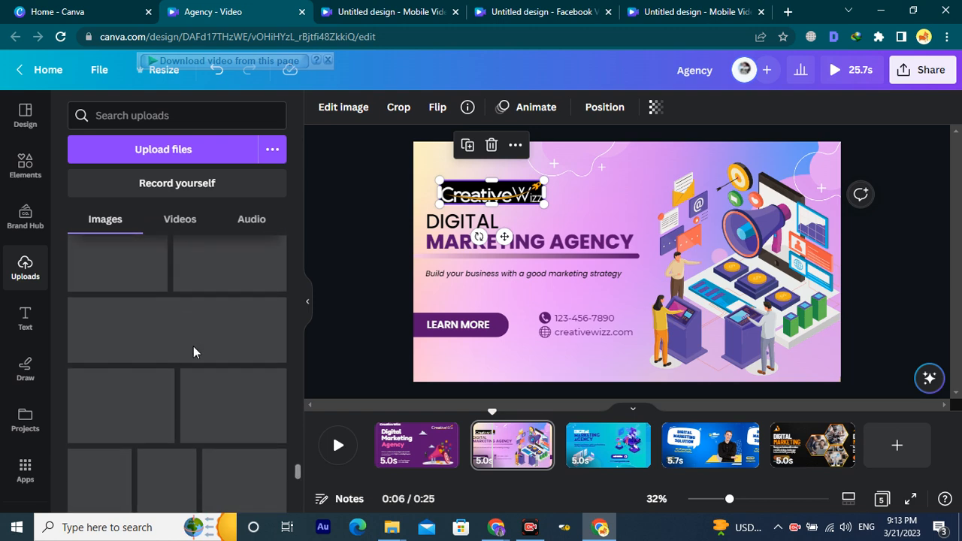
scroll(193, 352, "up", 3)
scroll(191, 355, "down", 4)
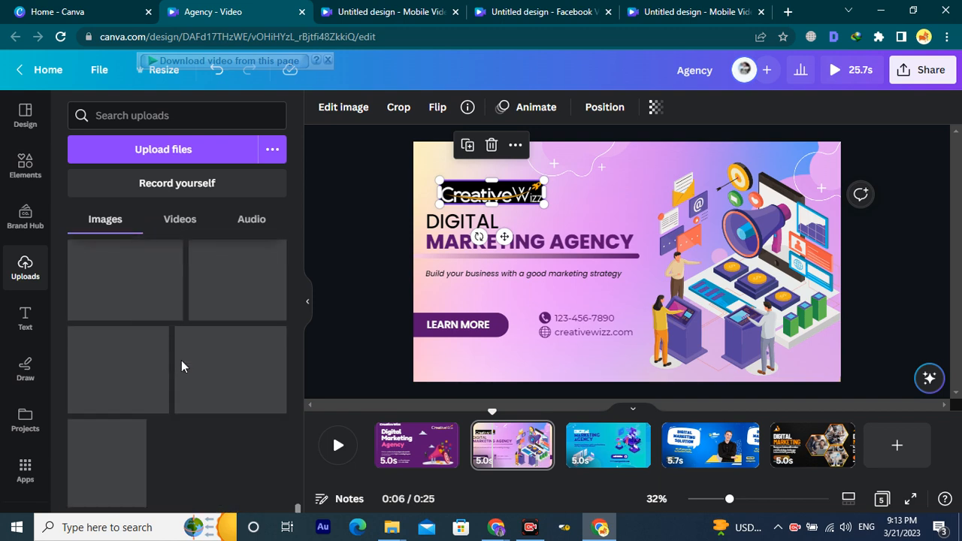
Upload the color 02 logo from G: > Creative Wizz > creative wizz > New Logo.
left_click(148, 155)
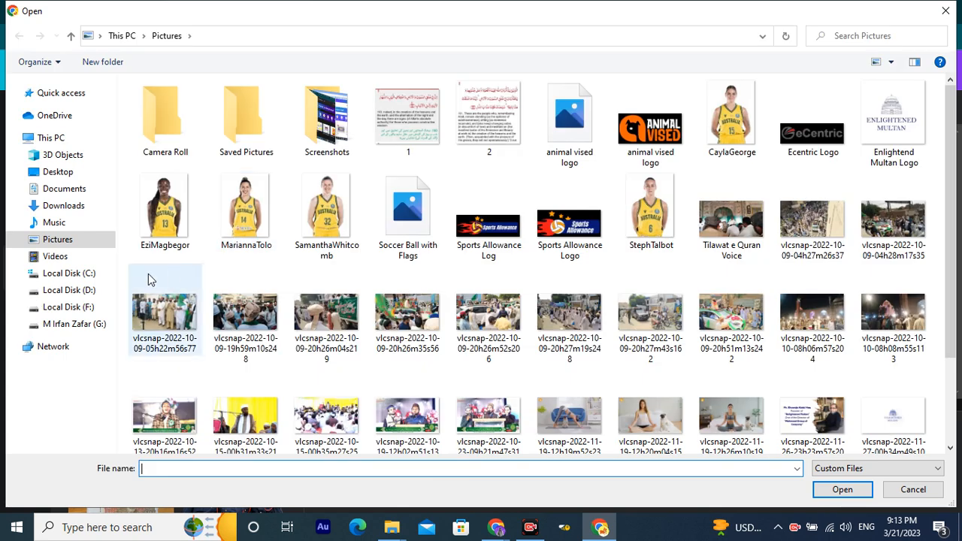
left_click(72, 325)
double_click(248, 210)
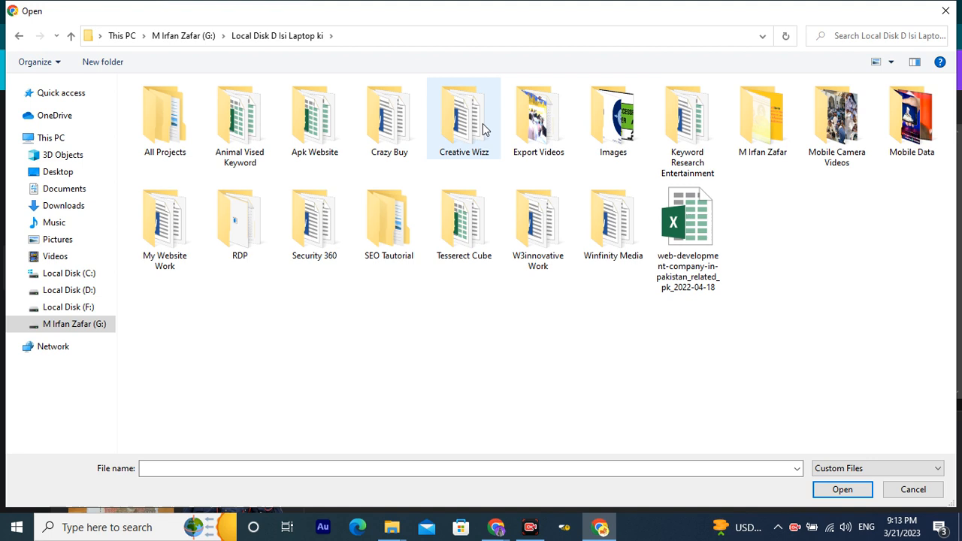
double_click(481, 127)
double_click(203, 136)
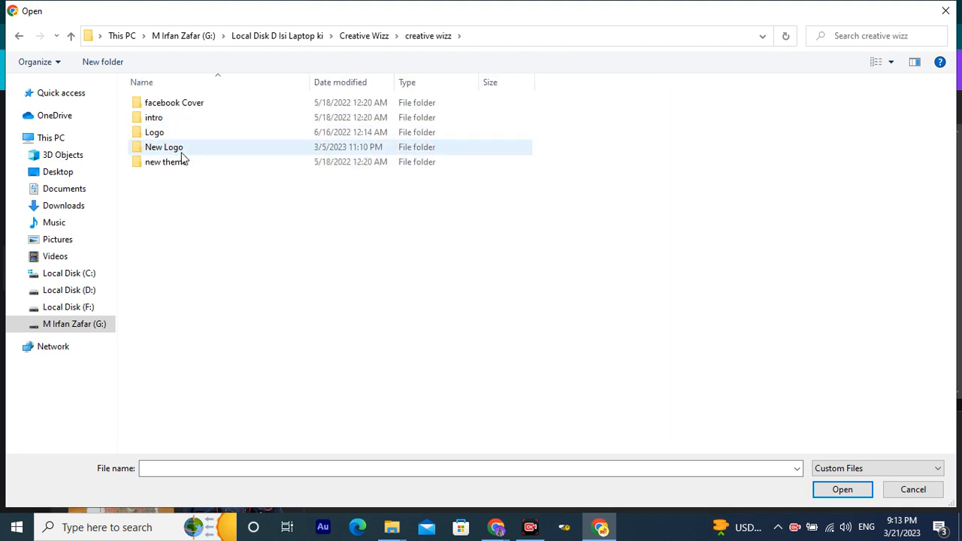
left_click(190, 149)
double_click(190, 149)
left_click(175, 143)
key("Return")
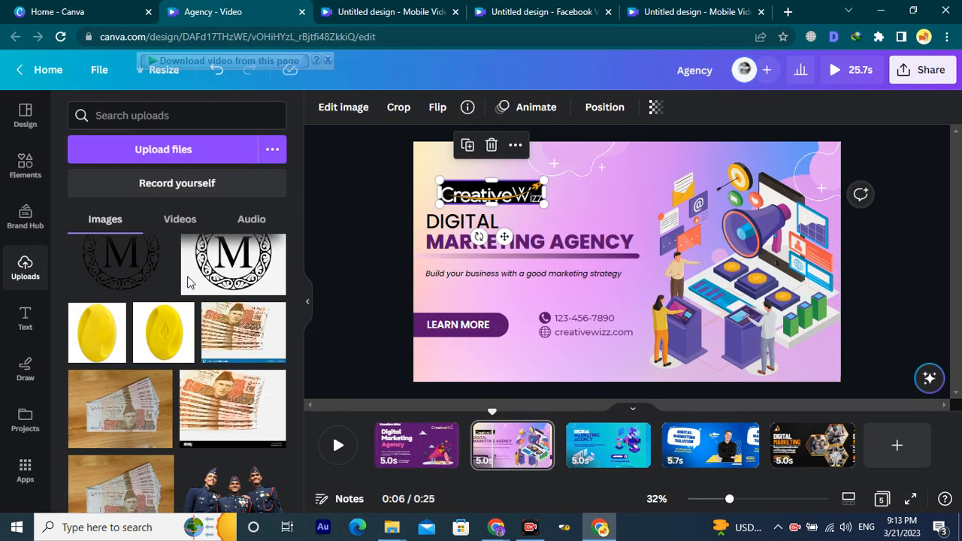
Delete the old black-backed logo from the pink second page.
scroll(188, 282, "down", 10)
scroll(194, 301, "up", 10)
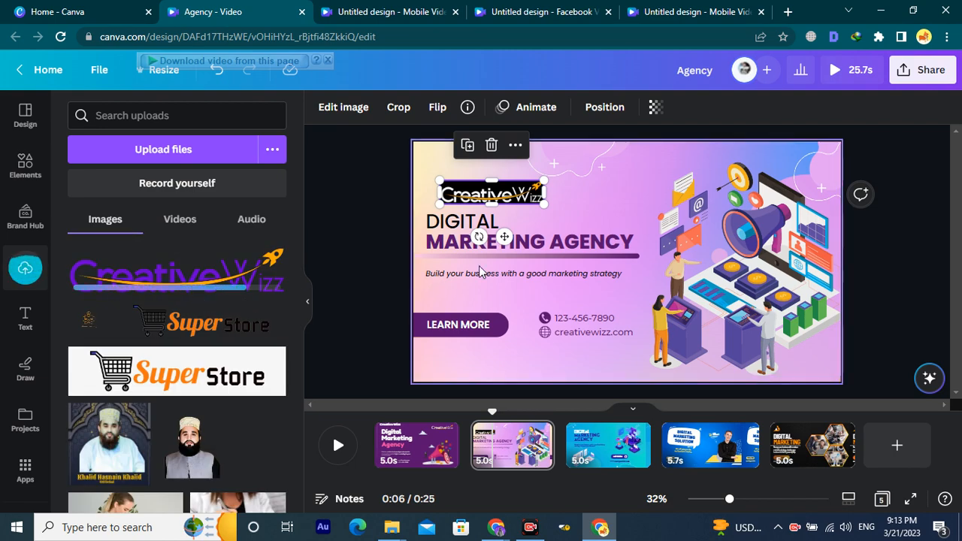
key("Delete")
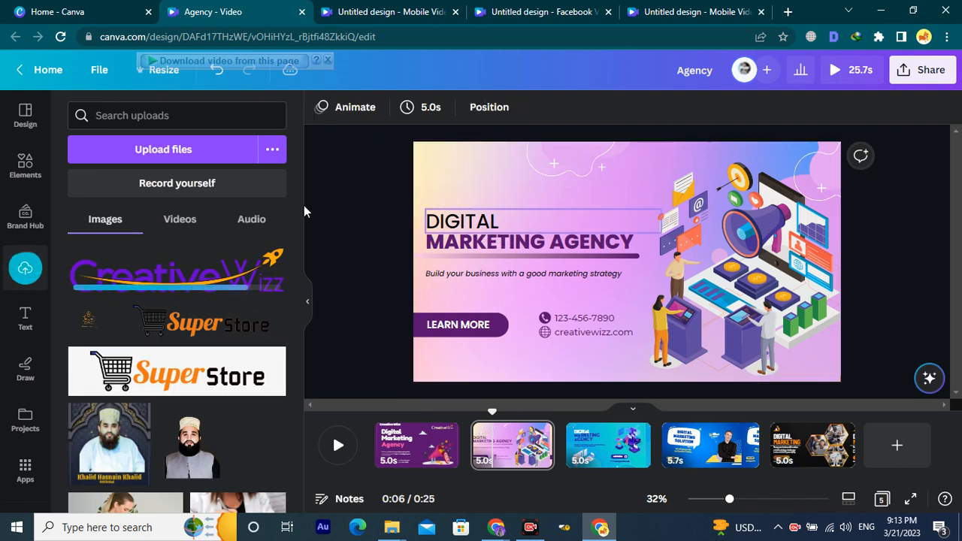
Add the new purple CreativeWizz logo, moved to the top-left and shrunk small.
left_click(154, 279)
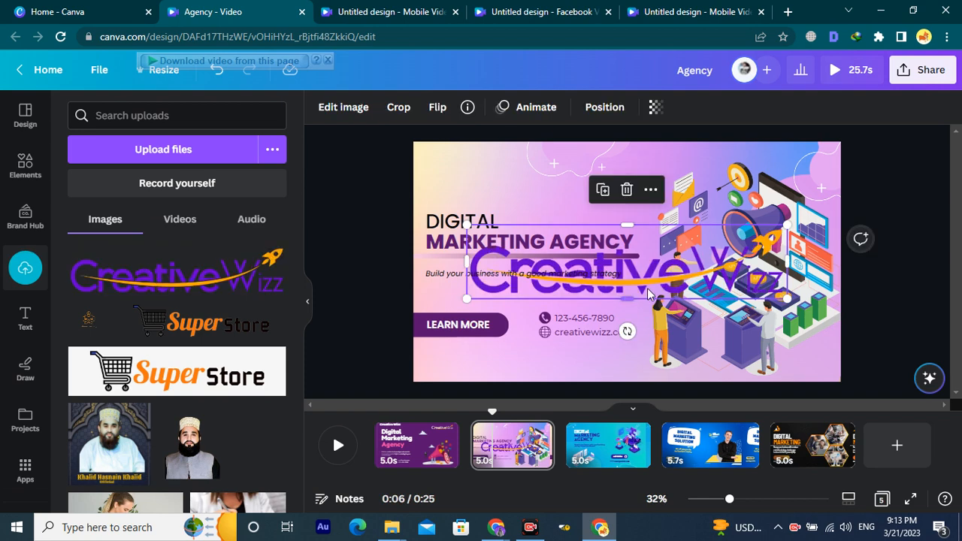
left_click_drag(648, 294, 602, 194)
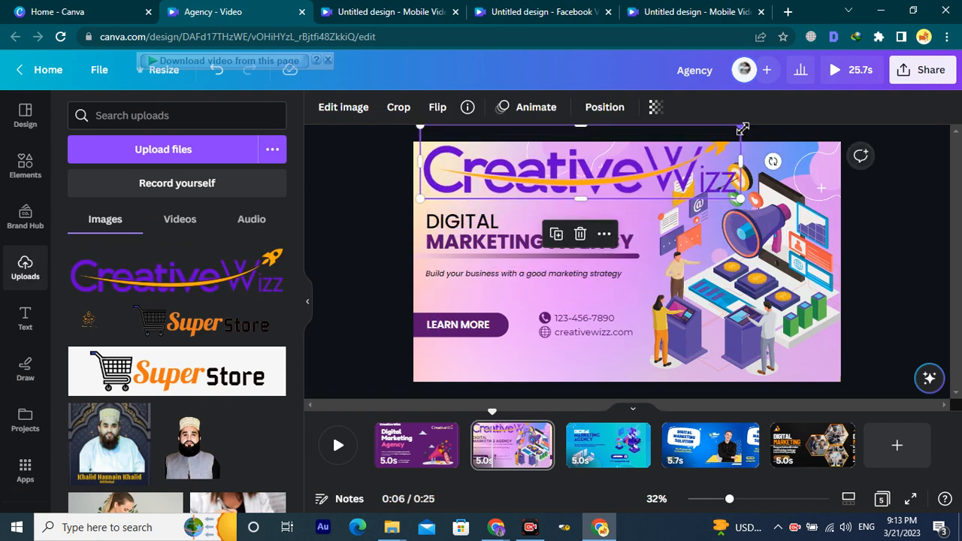
left_click_drag(707, 140, 492, 183)
left_click(662, 194)
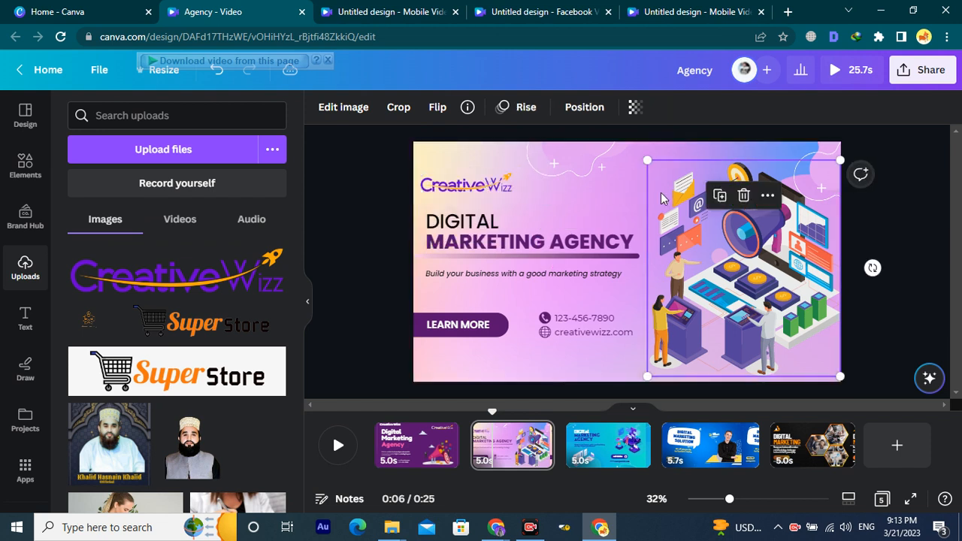
left_click(465, 190)
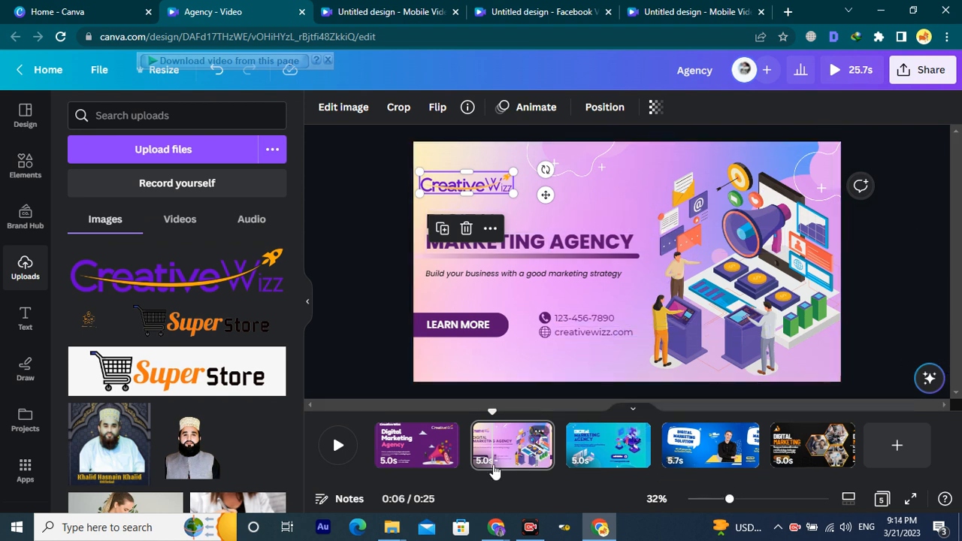
left_click(617, 445)
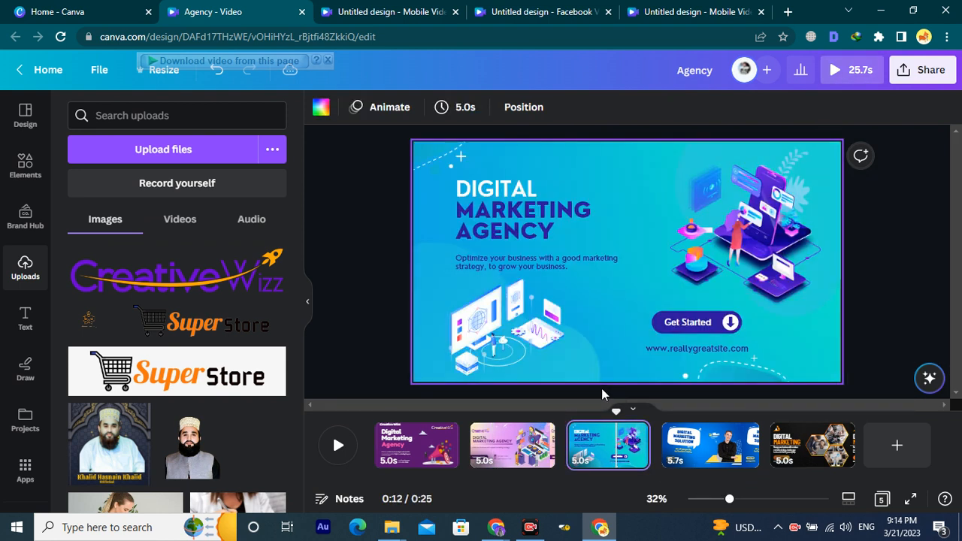
Change the third page's website text to creativewizz.com, then compare the earlier scenes.
left_click(703, 352)
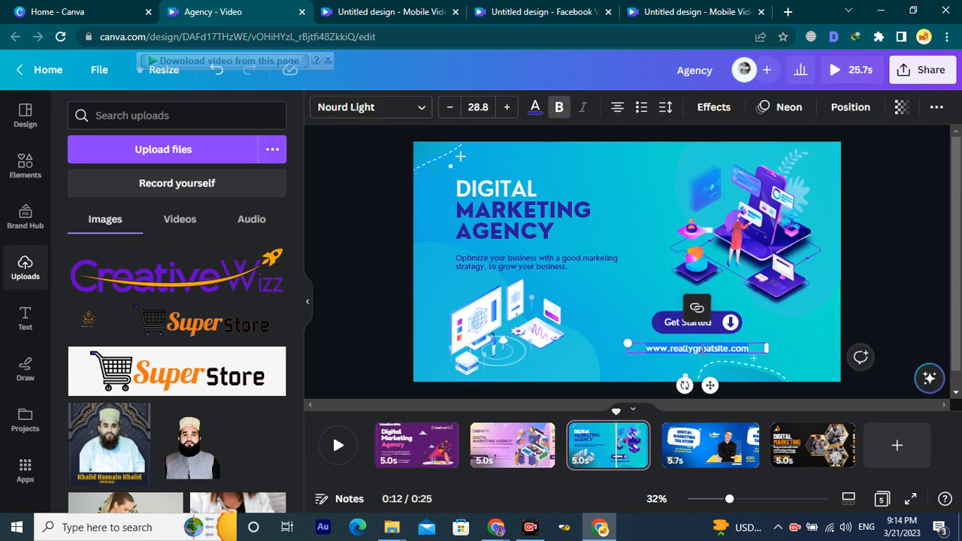
type("creativewizz.com")
left_click(556, 378)
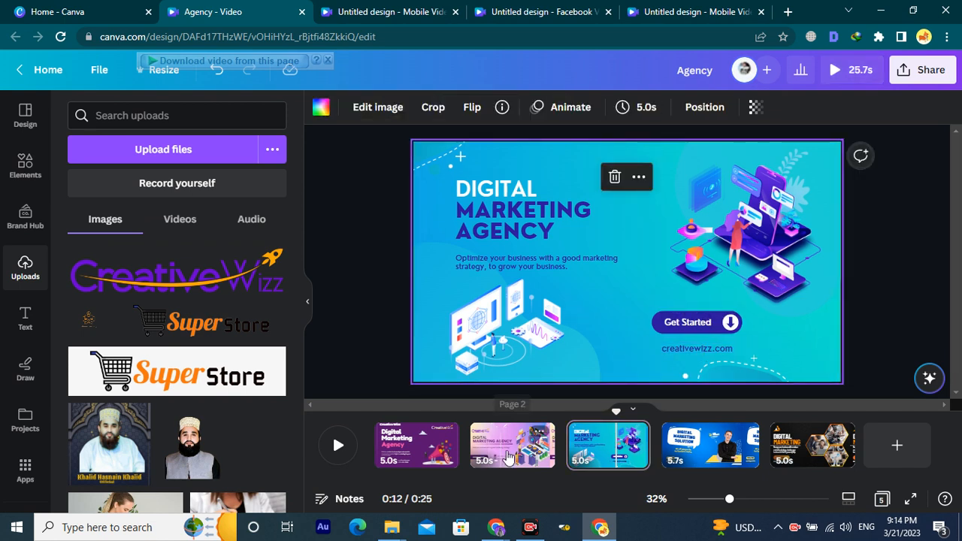
left_click(485, 451)
left_click(419, 451)
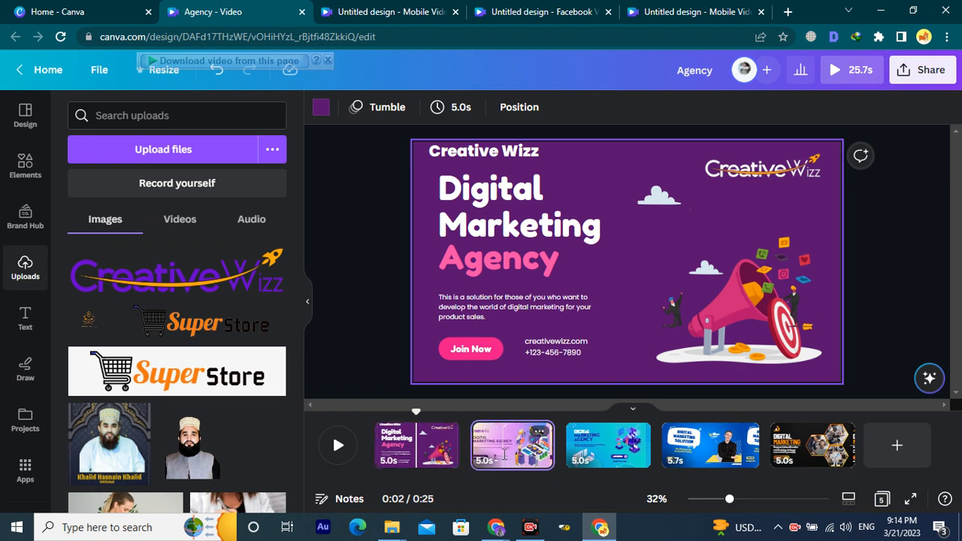
left_click(474, 188)
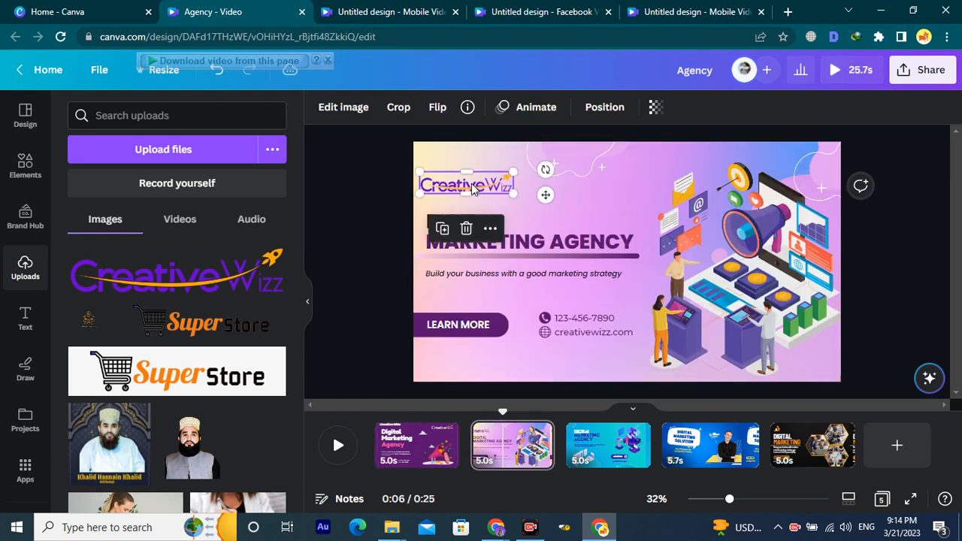
Add the CreativeWizz logo to the blue third page, moved to the top and shrunk.
left_click(608, 444)
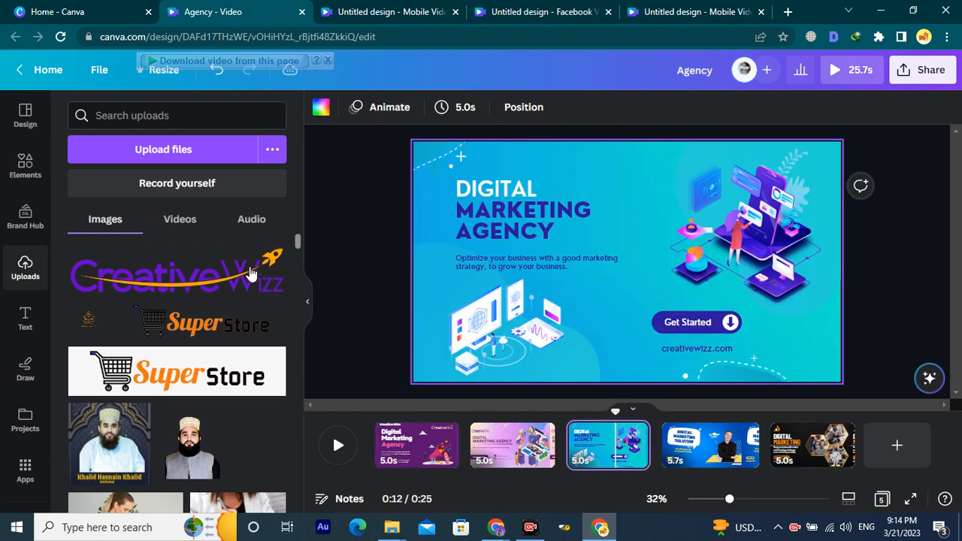
left_click(233, 280)
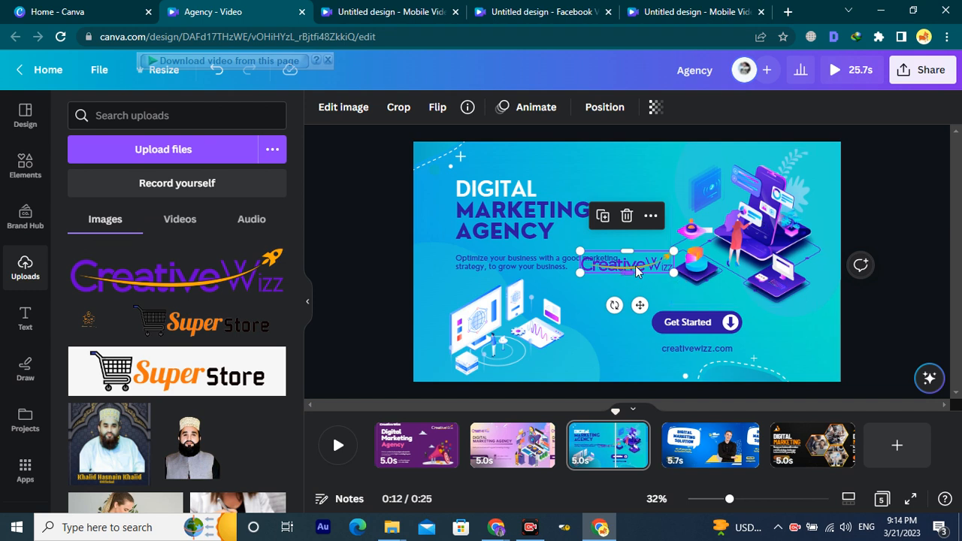
left_click_drag(658, 267, 604, 153)
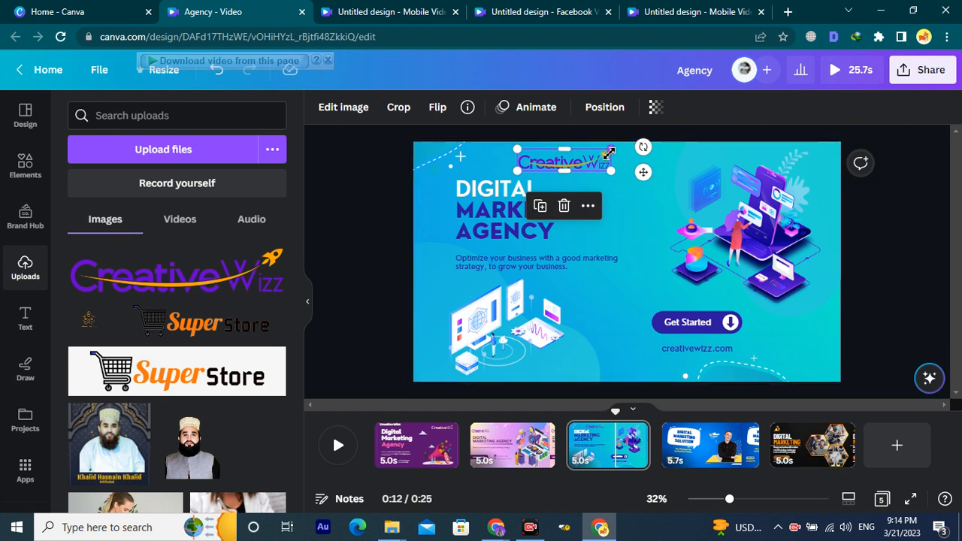
left_click_drag(603, 163, 517, 159)
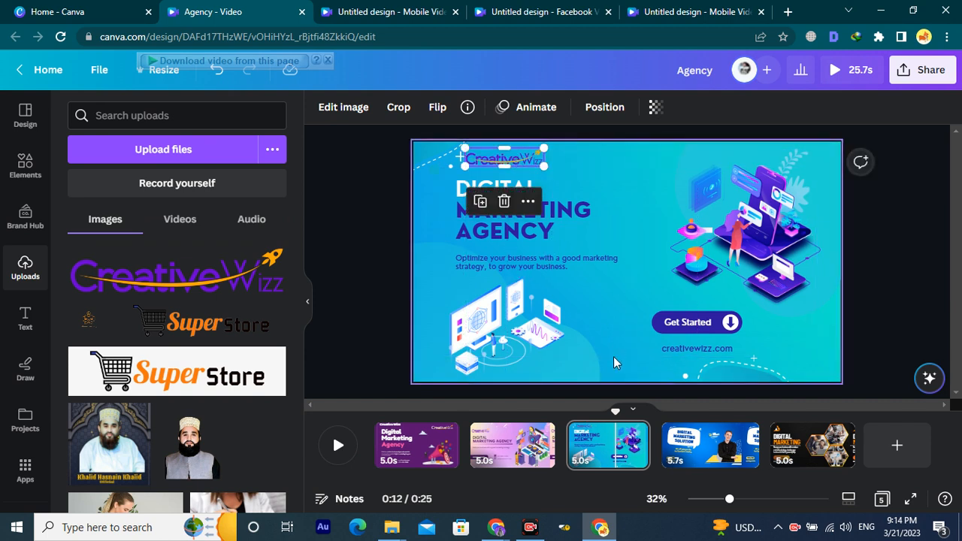
left_click(690, 443)
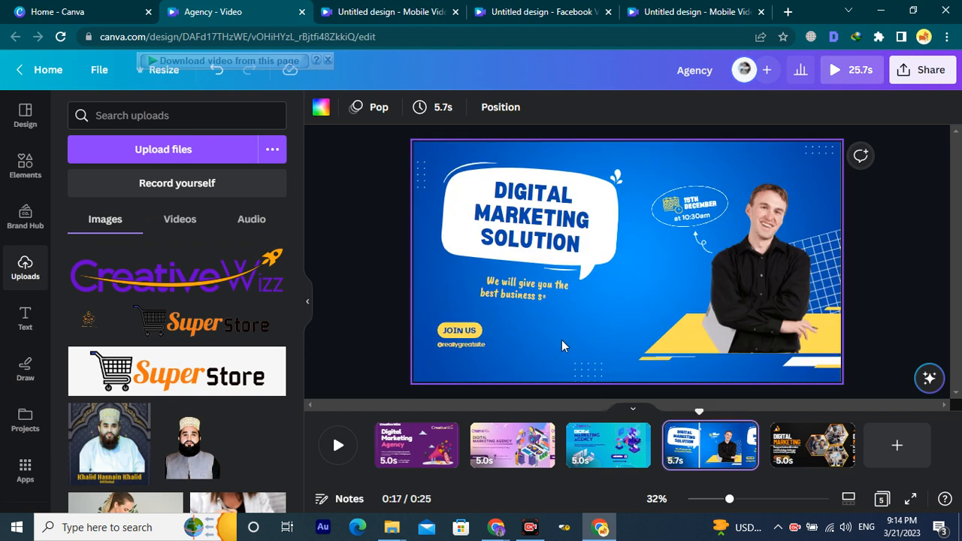
left_click(462, 345)
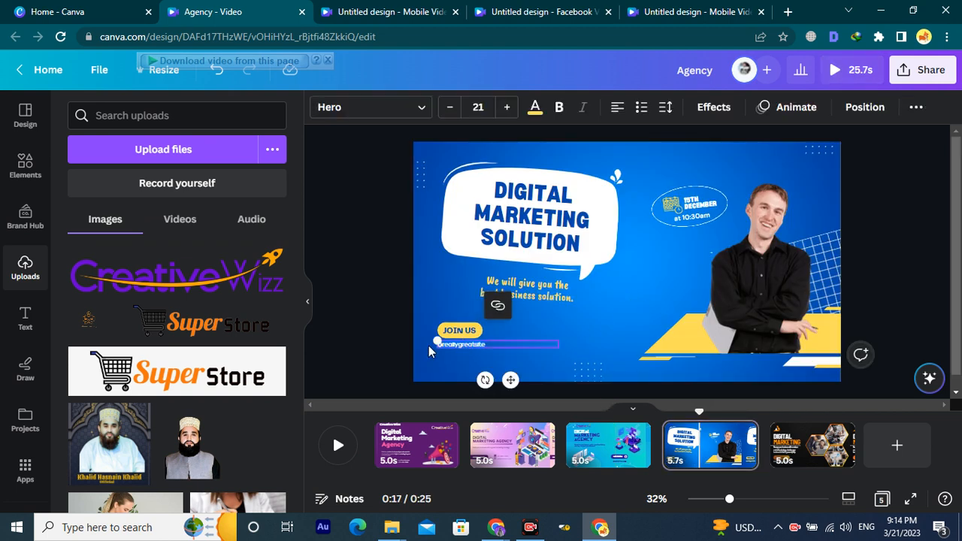
scroll(490, 345, "up", 5)
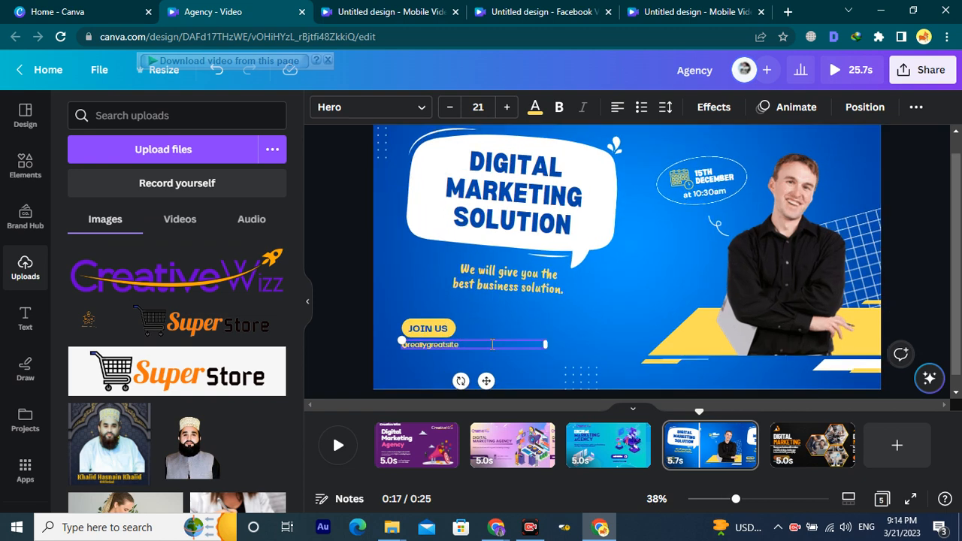
scroll(500, 342, "left", 1)
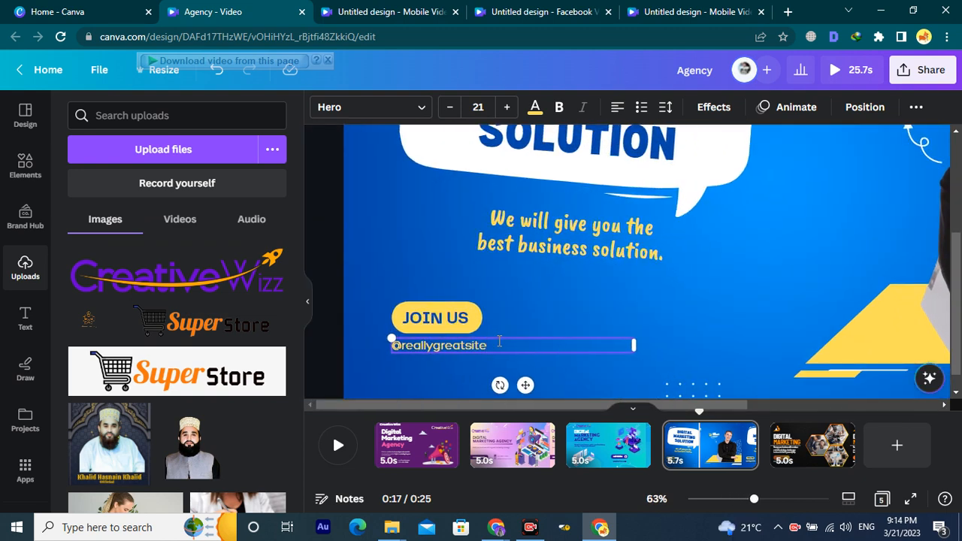
left_click(546, 308)
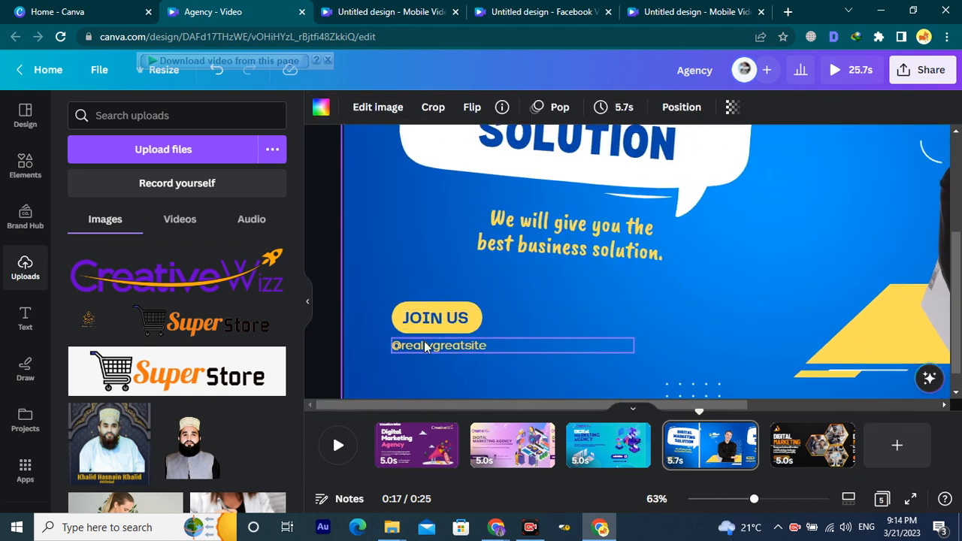
left_click(502, 344)
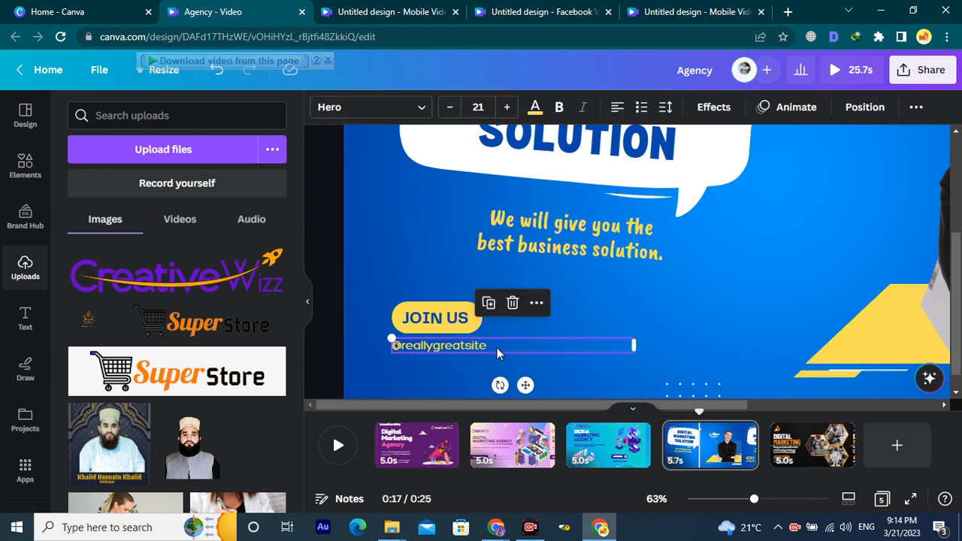
left_click(498, 348)
left_click_drag(500, 347, 406, 352)
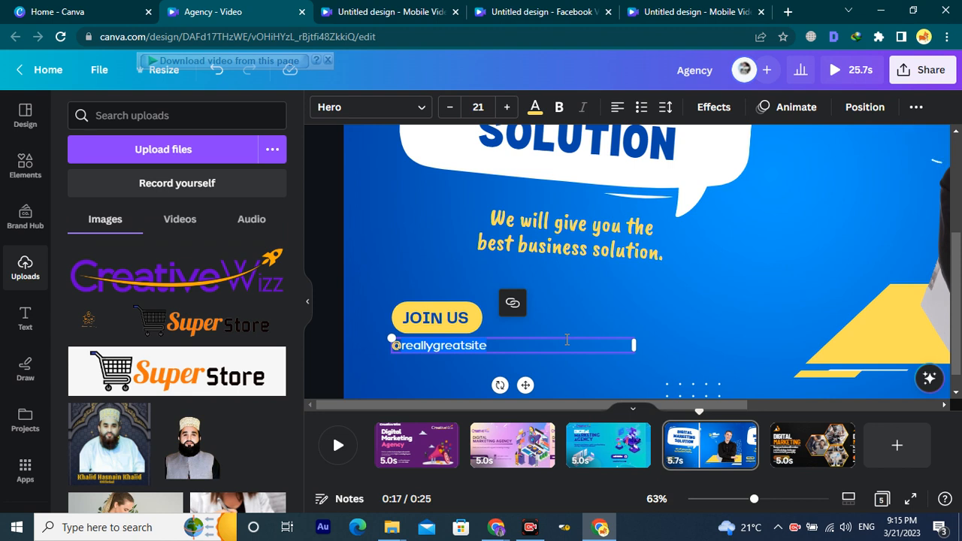
key("ctrl+t")
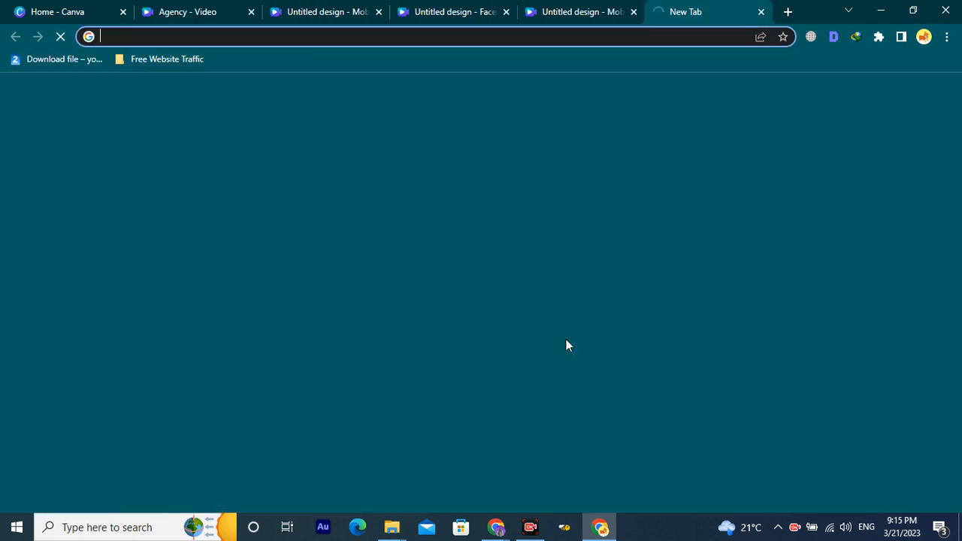
type("y")
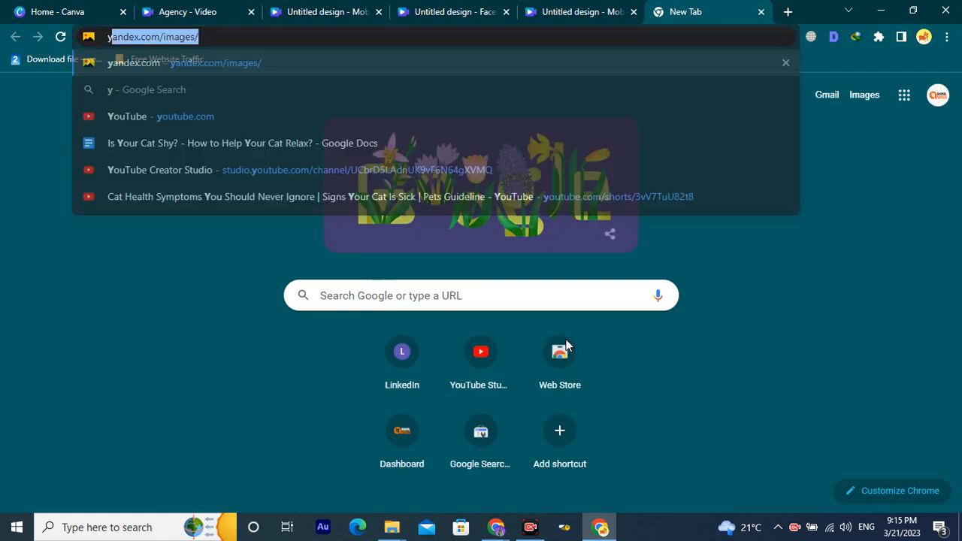
key("Up")
key("Up")
key("Up")
key("Up")
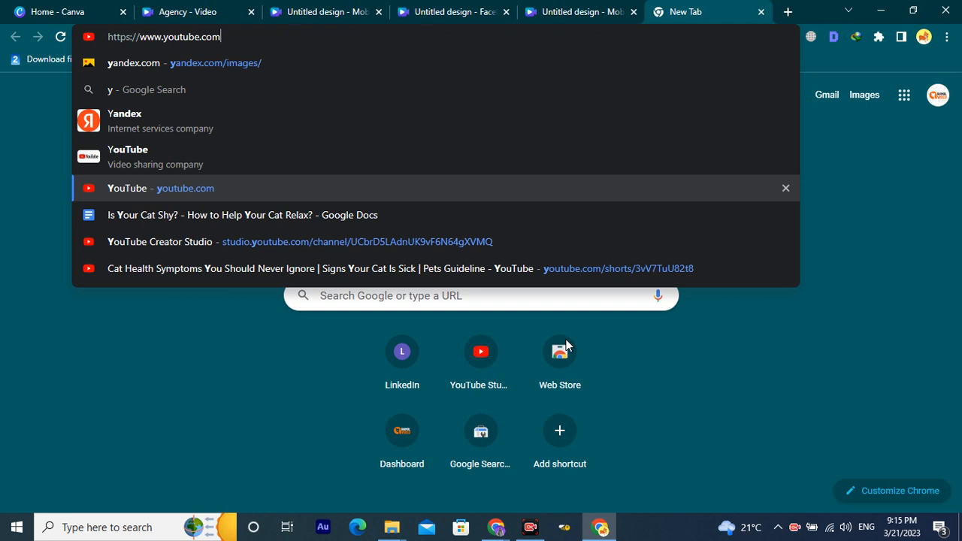
type("/@")
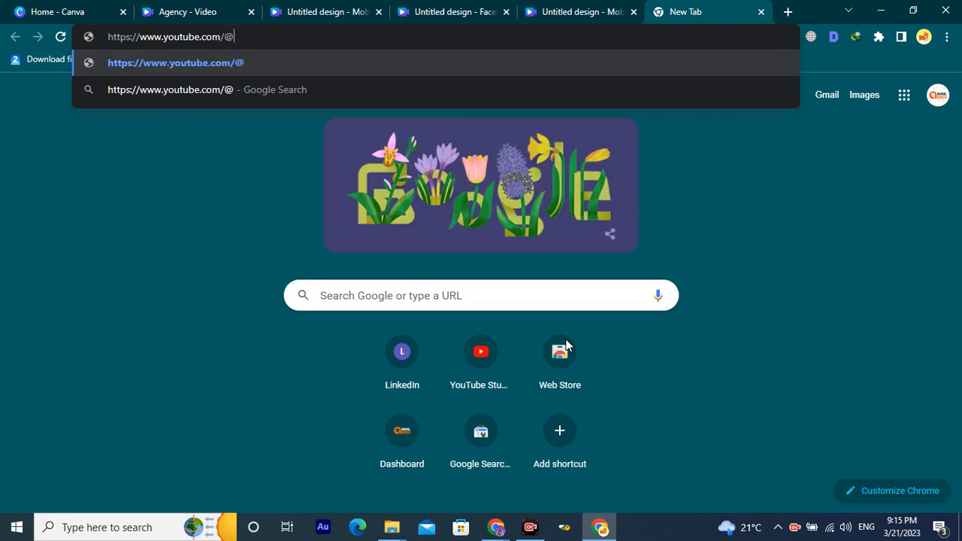
type("mirfan")
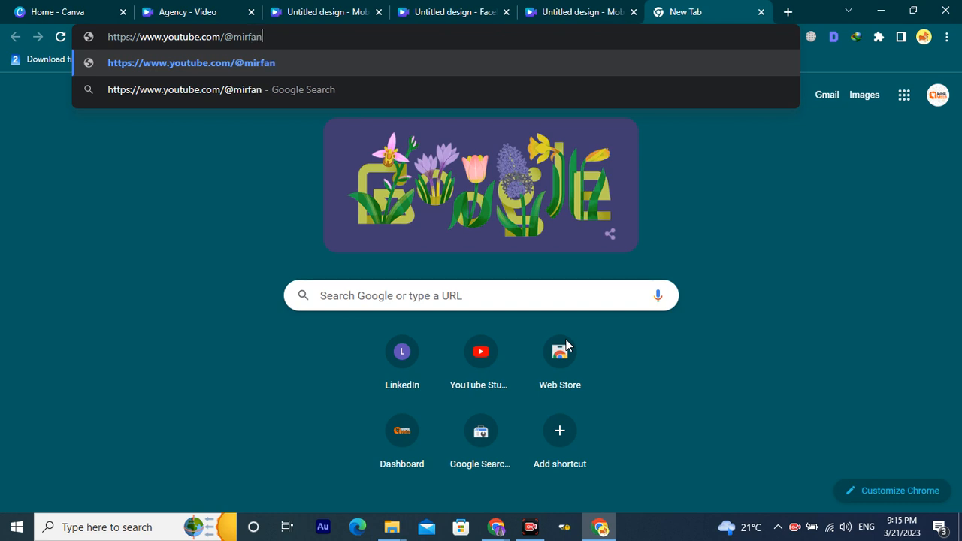
type("zafarqad")
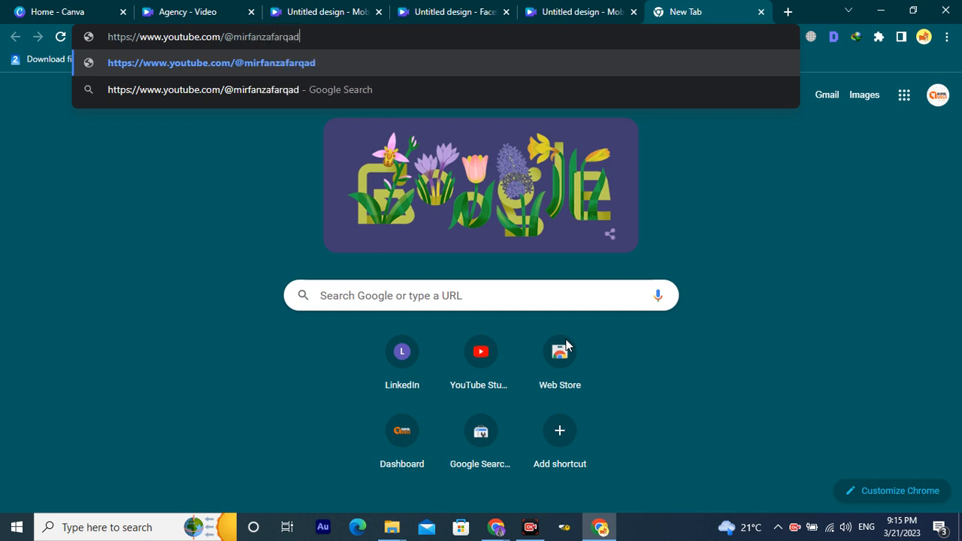
type("ri/")
key("Return")
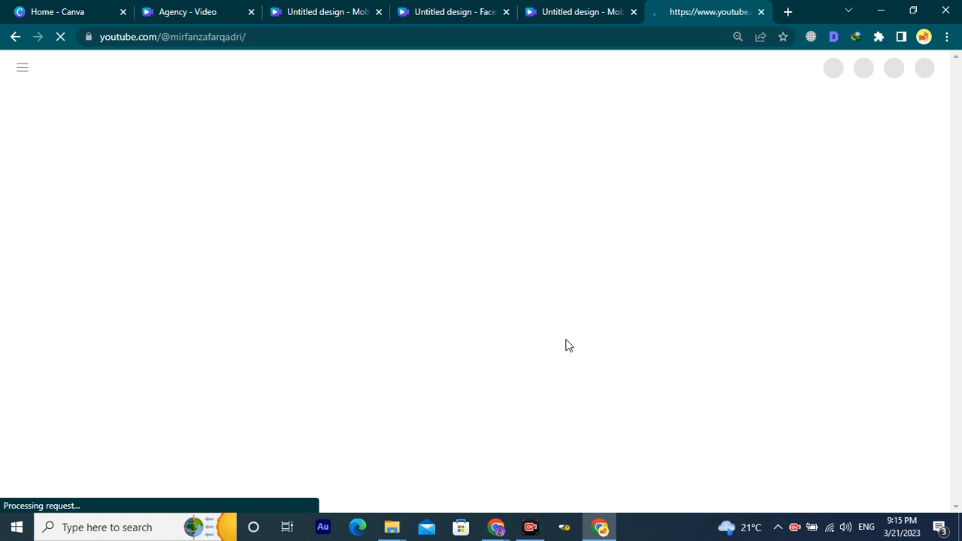
left_click(538, 9)
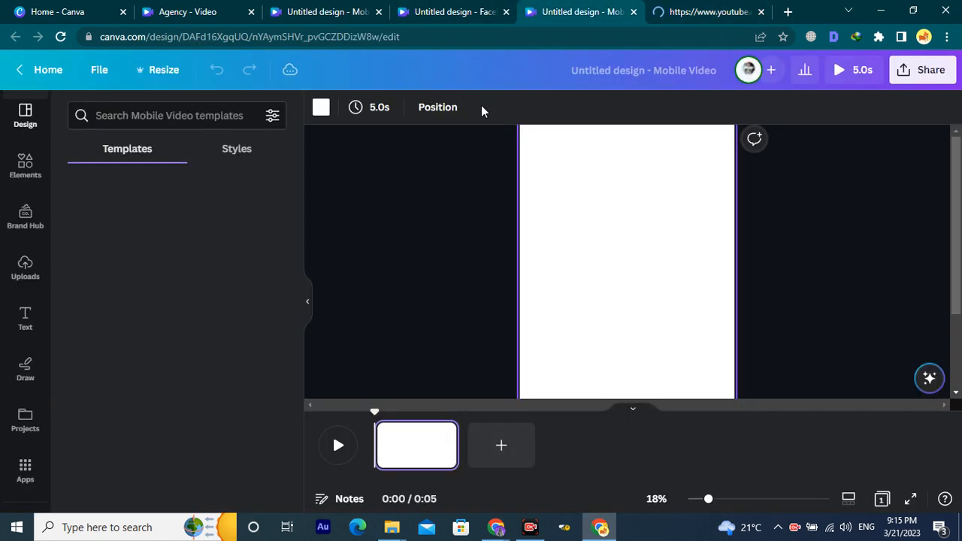
left_click(101, 10)
Select the channel handle in YouTube's address bar and pause the autoplaying video, then return to Agency.
left_click(194, 9)
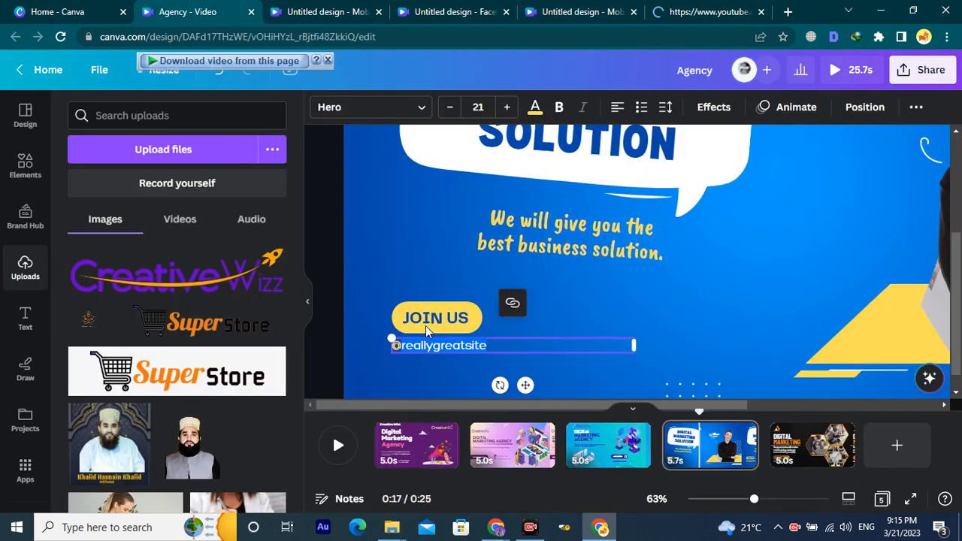
left_click(711, 9)
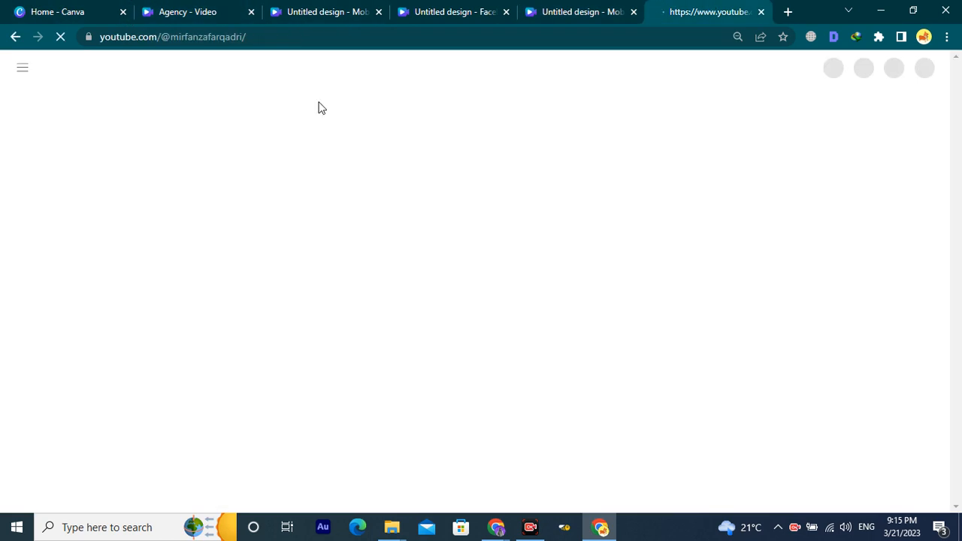
left_click_drag(168, 37, 250, 36)
key("ctrl+c")
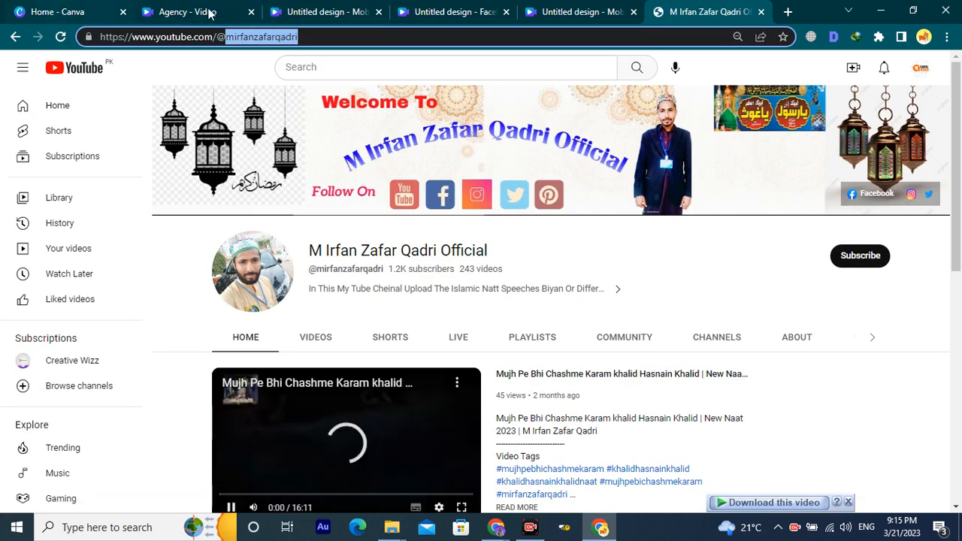
left_click(209, 11)
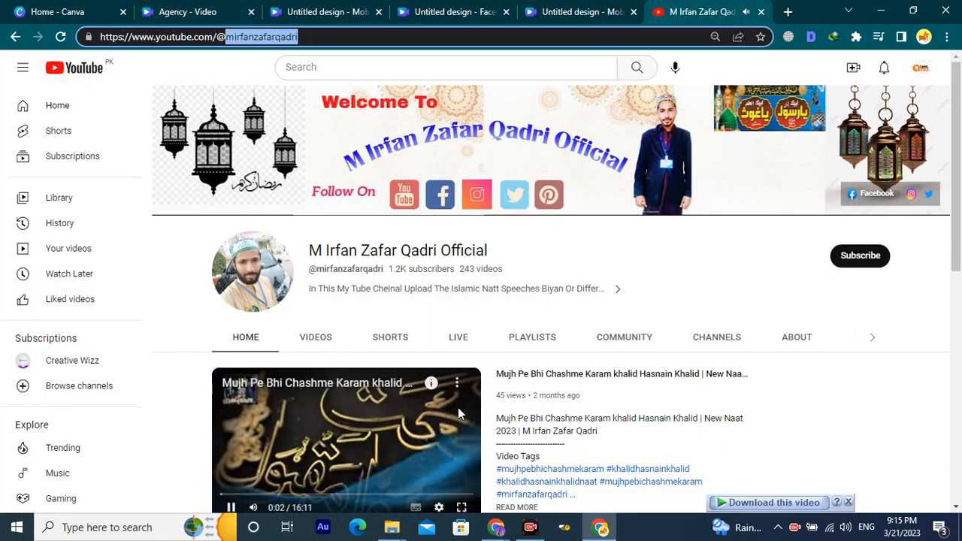
left_click(703, 12)
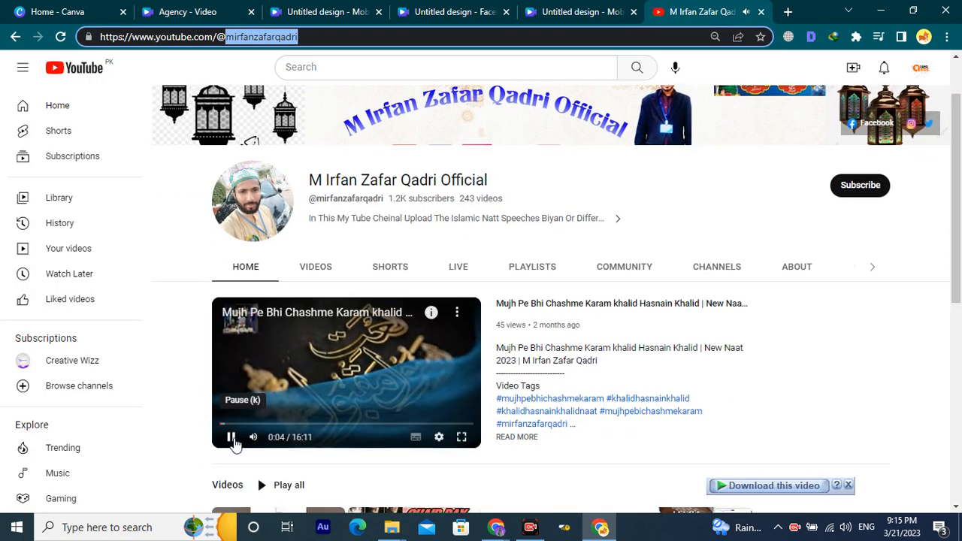
left_click(231, 437)
left_click(353, 9)
left_click(223, 9)
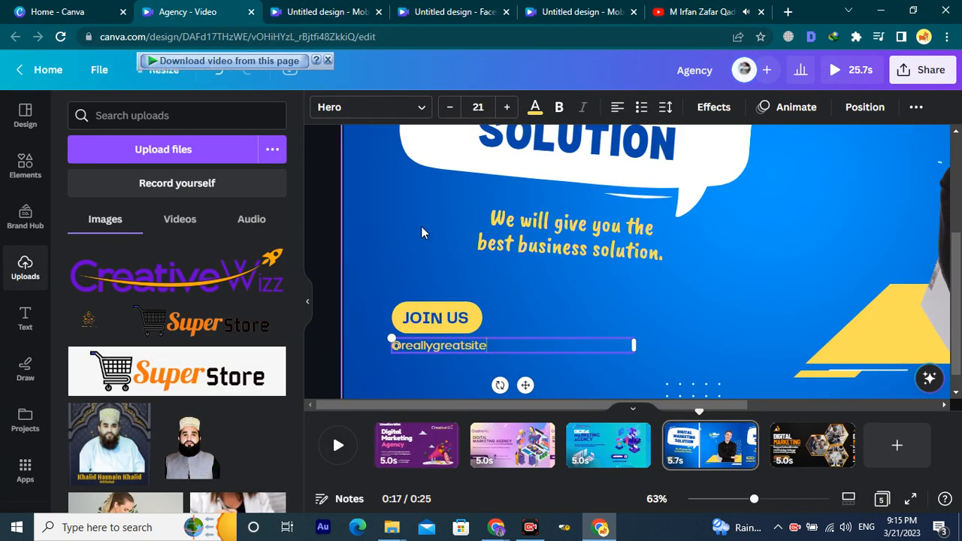
Paste the channel handle over 'reallygreatsite' under JOIN US on page 4 and check it.
left_click_drag(505, 348, 401, 345)
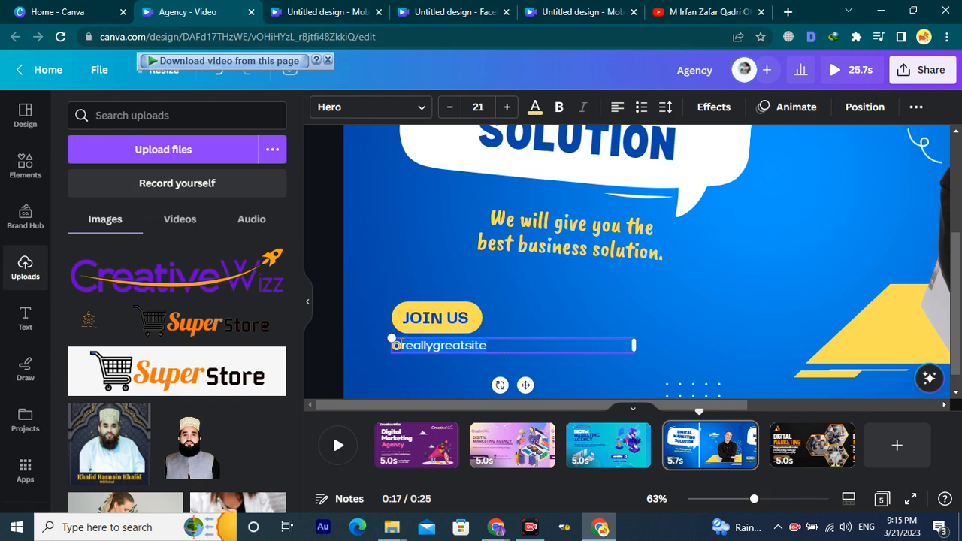
key("ctrl+v")
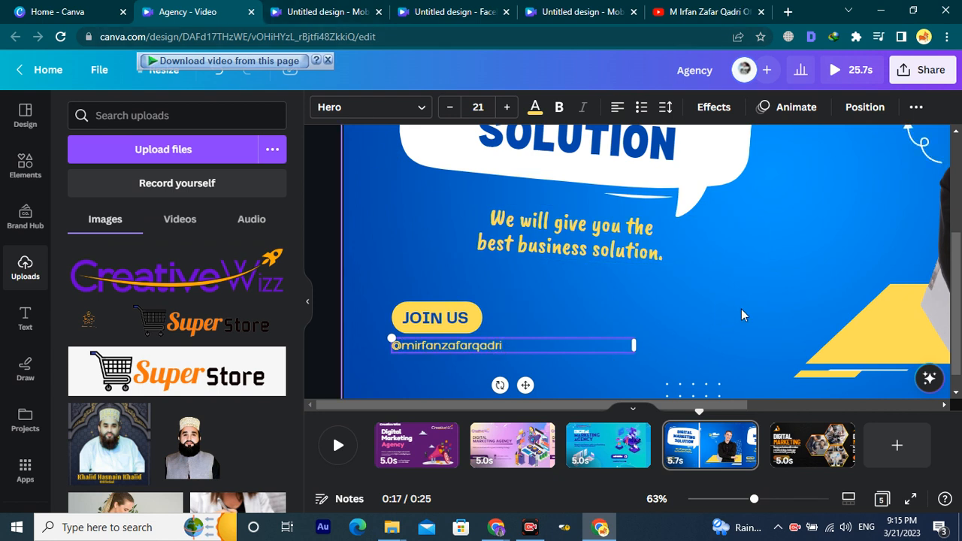
left_click(740, 310)
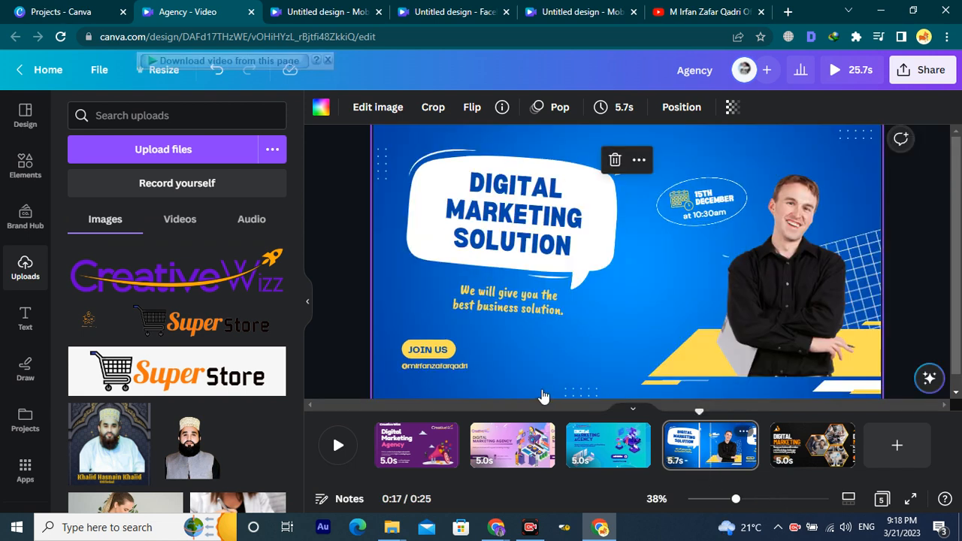
left_click(460, 366)
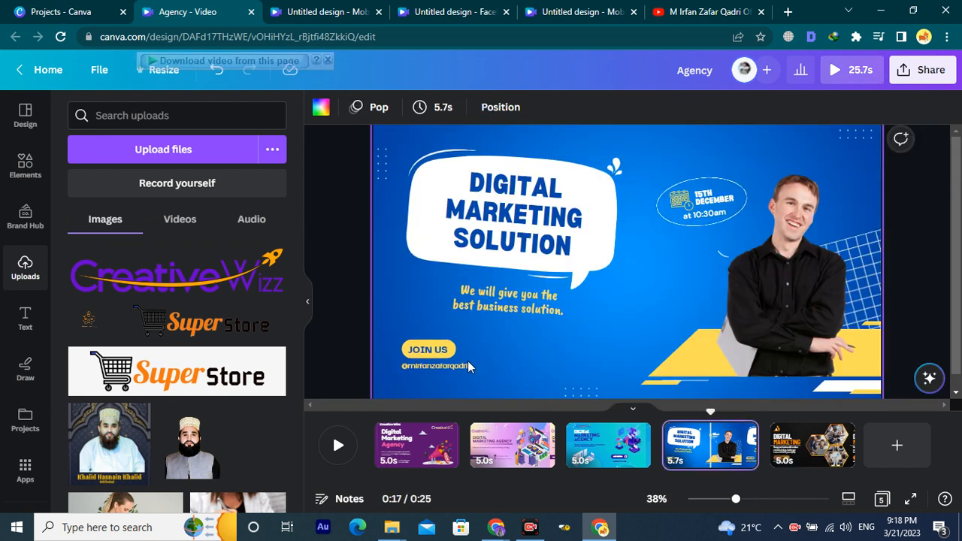
left_click(468, 366)
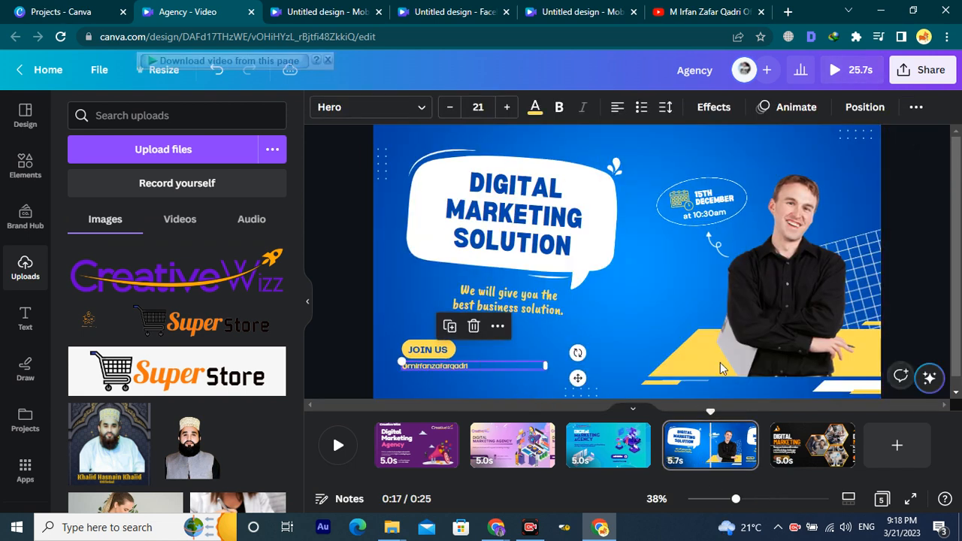
left_click(803, 443)
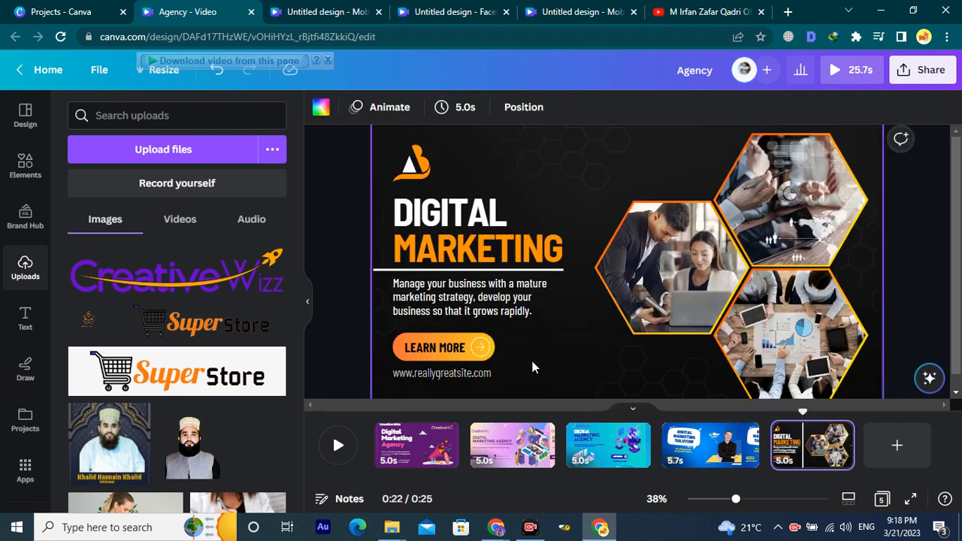
left_click(446, 374)
left_click(446, 372)
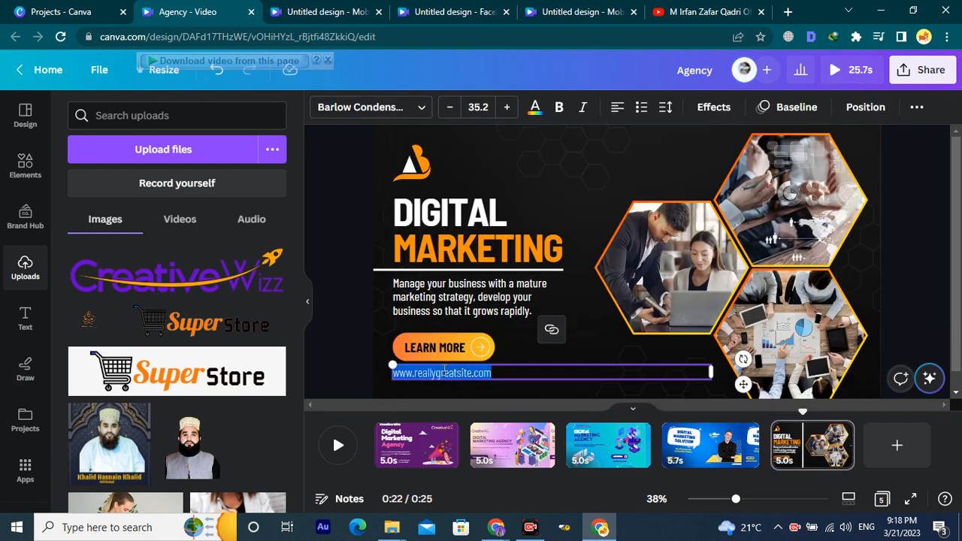
key("ctrl+v")
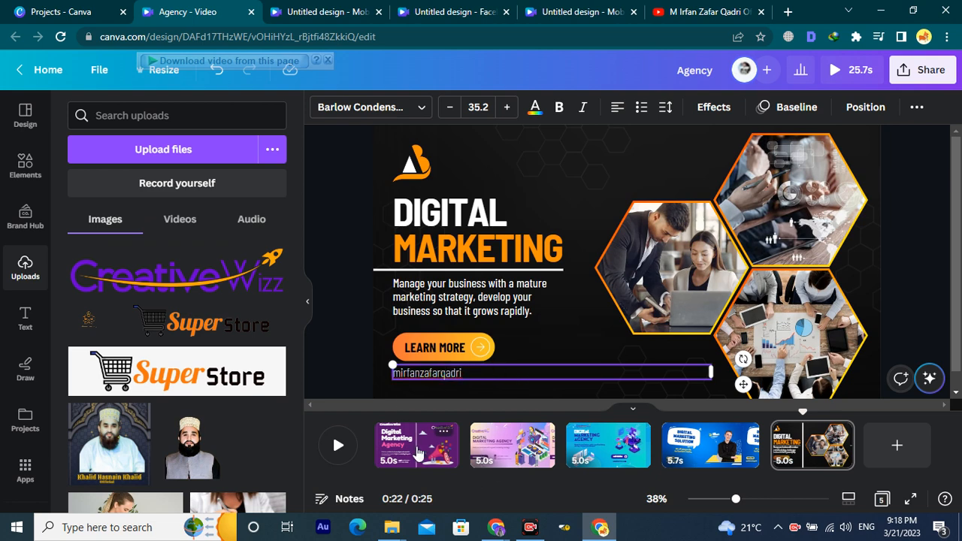
left_click(380, 433)
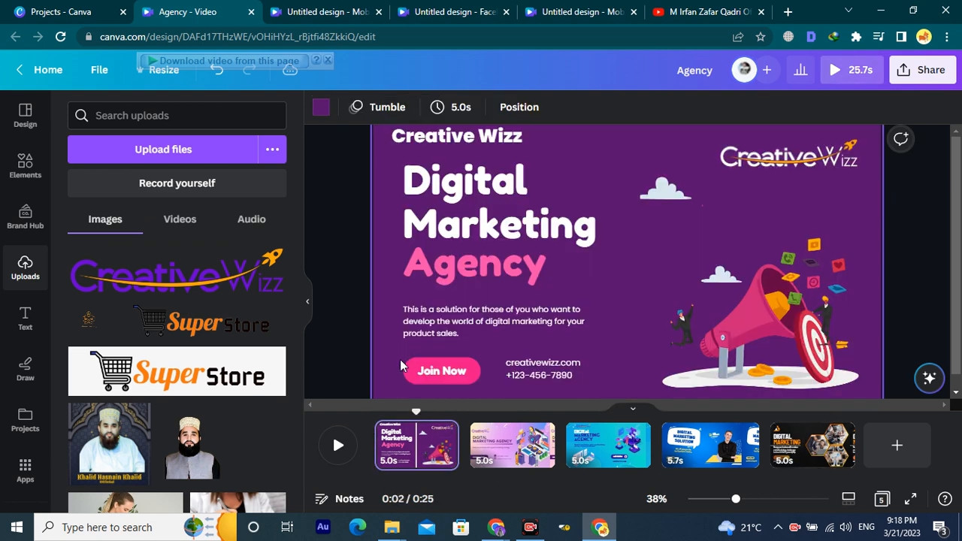
left_click(540, 366)
left_click(539, 365)
key("ctrl+c")
left_click(797, 459)
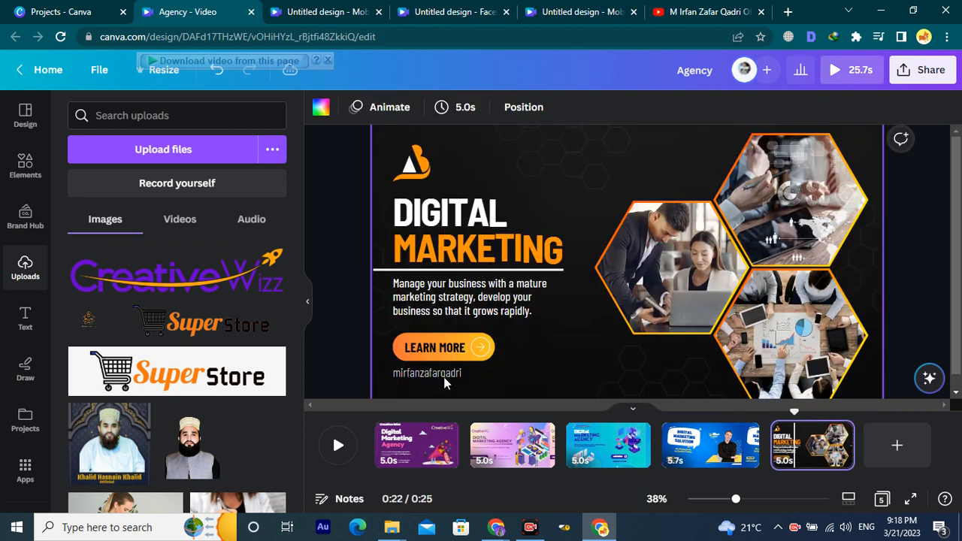
left_click(444, 373)
left_click(444, 374)
key("ctrl+v")
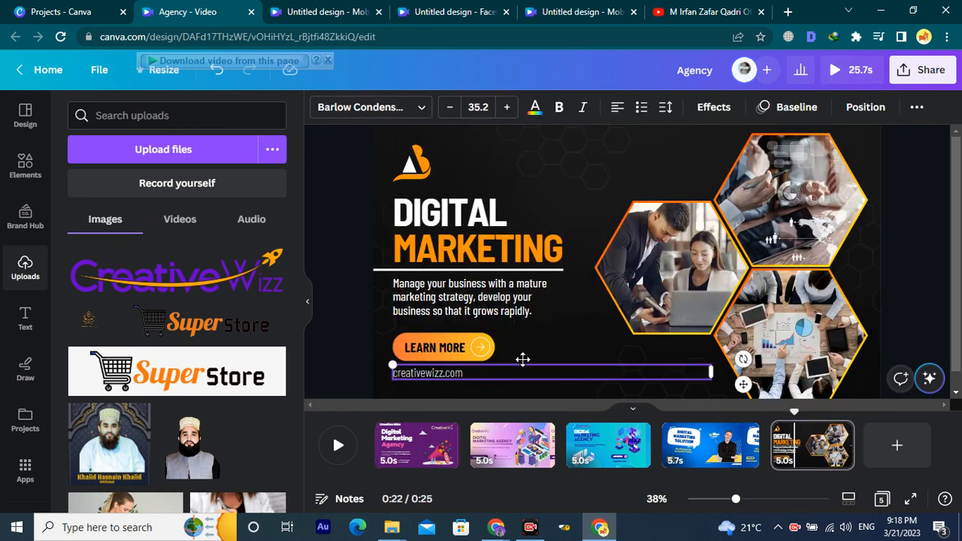
left_click(535, 355)
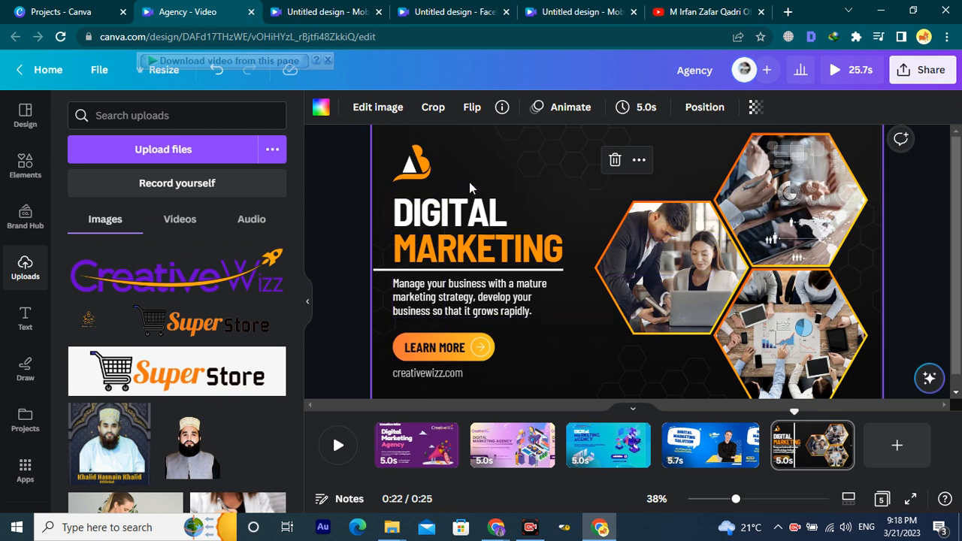
Add the Creative Wizz logo to page 5 and delete its hexagon pattern and orange placeholder logo.
left_click(408, 161)
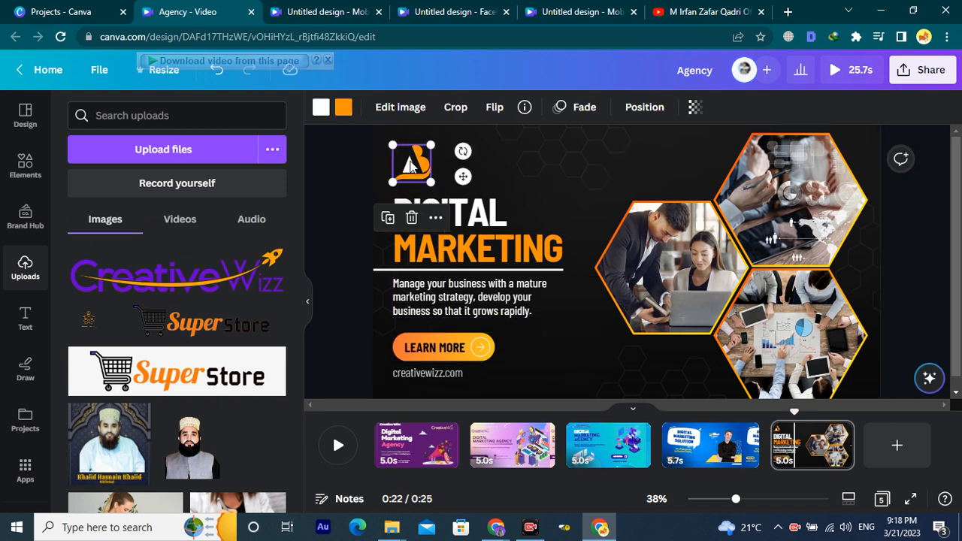
left_click(243, 282)
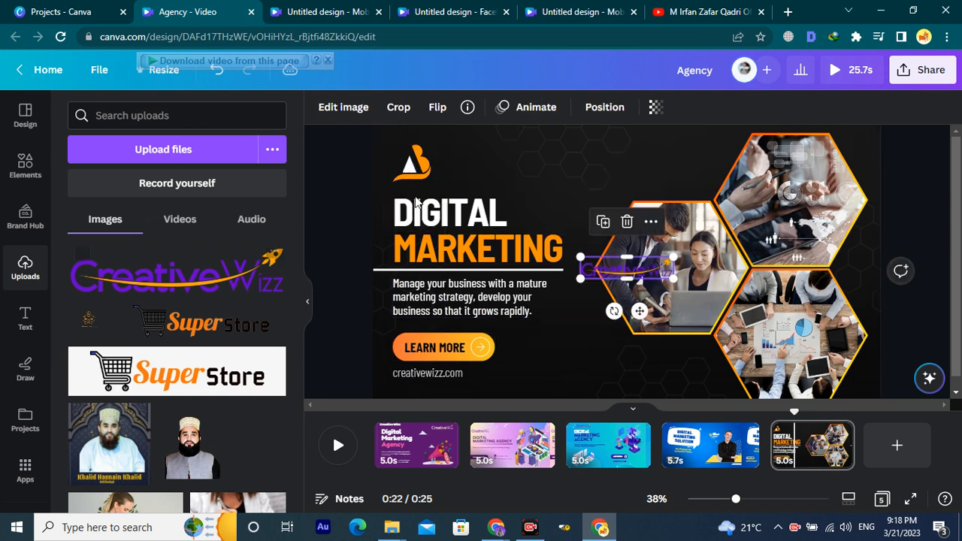
left_click(522, 161)
key("Delete")
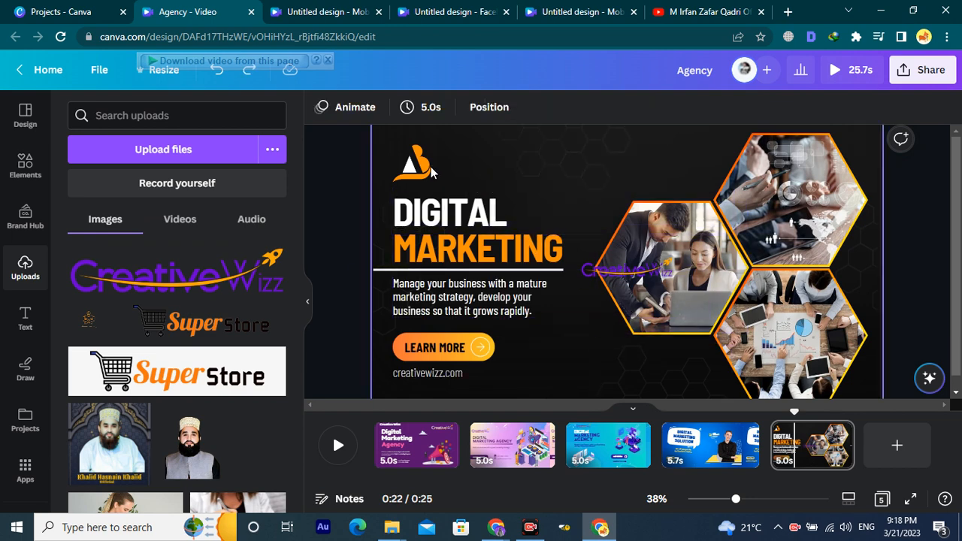
left_click(412, 162)
key("Delete")
Try the Creative Wizz logo at top-left, remove it again, and show the pink second page.
left_click(601, 272)
left_click_drag(601, 272, 416, 166)
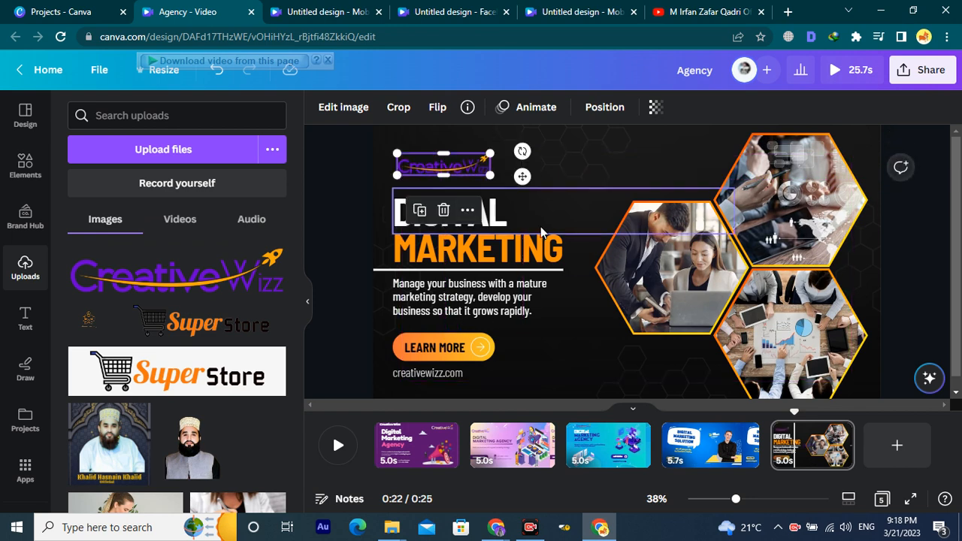
key("Delete")
scroll(230, 316, "down", 10)
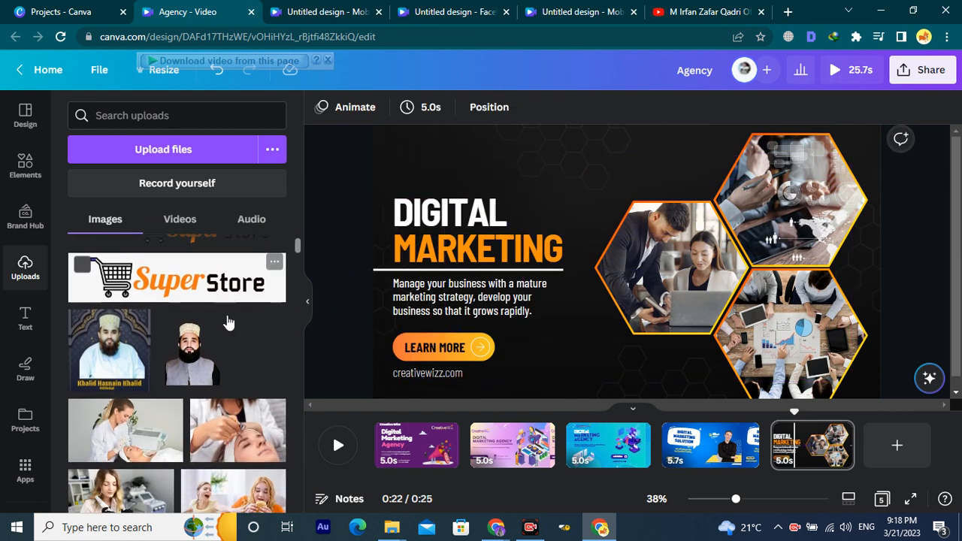
scroll(230, 337, "down", 5)
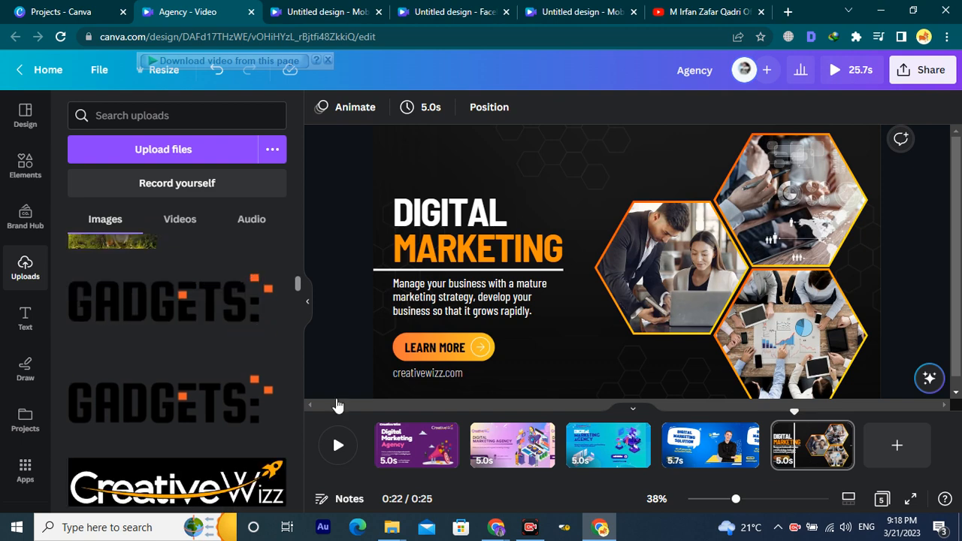
left_click(514, 446)
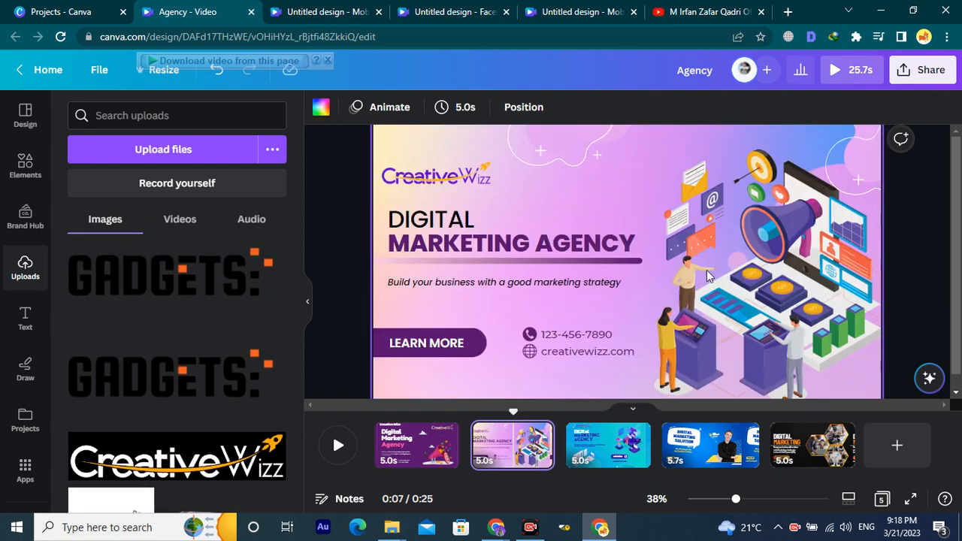
Paste the white CreativeWizz logo from page 1 onto the dark fifth page.
left_click(606, 446)
left_click(421, 446)
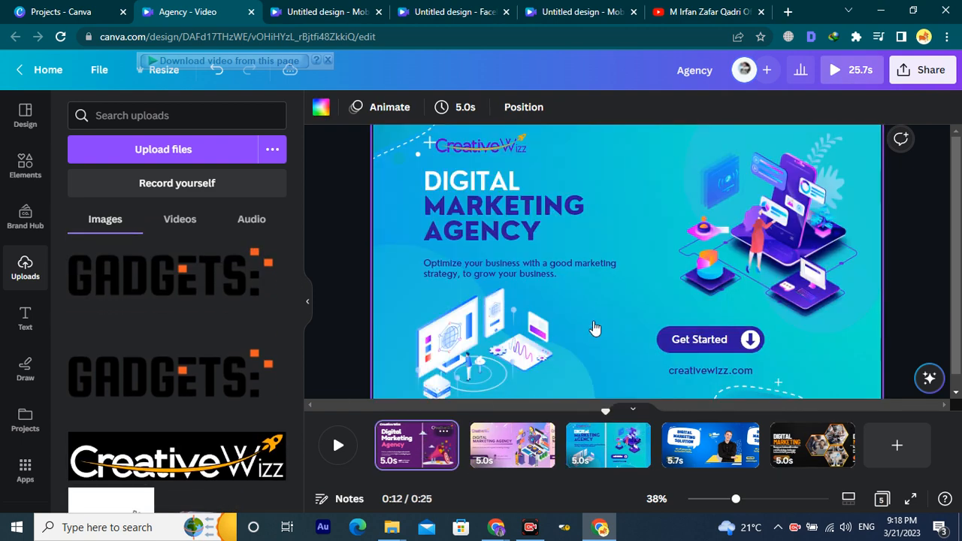
left_click(776, 155)
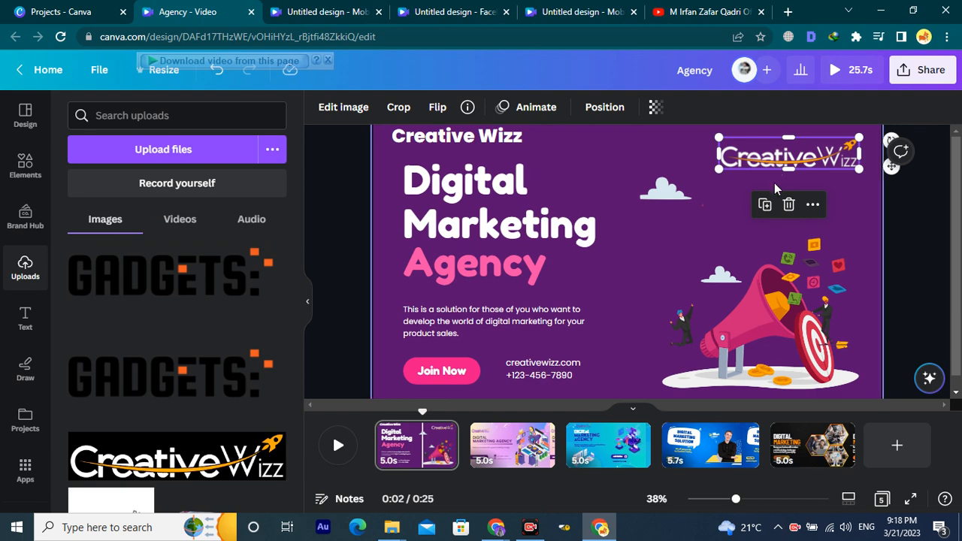
left_click(806, 464)
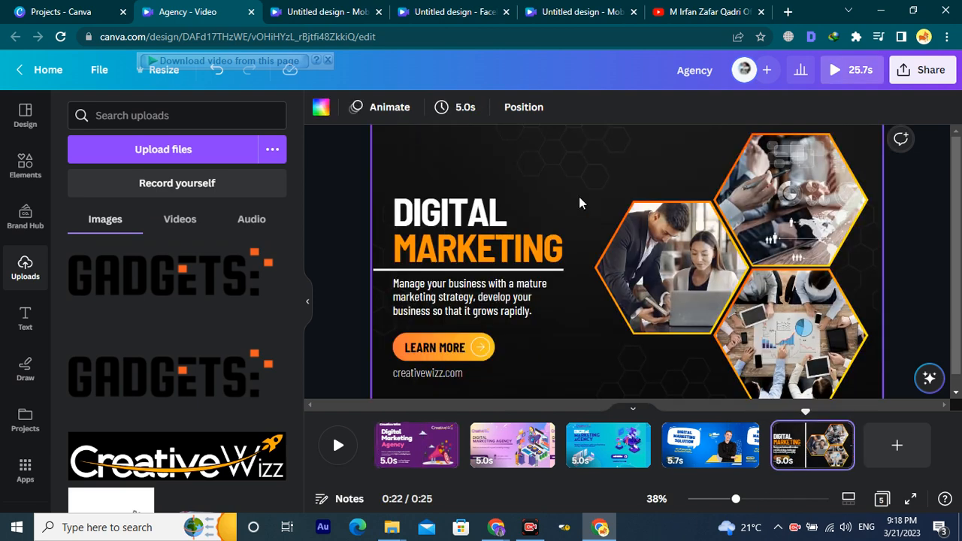
key("ctrl+v")
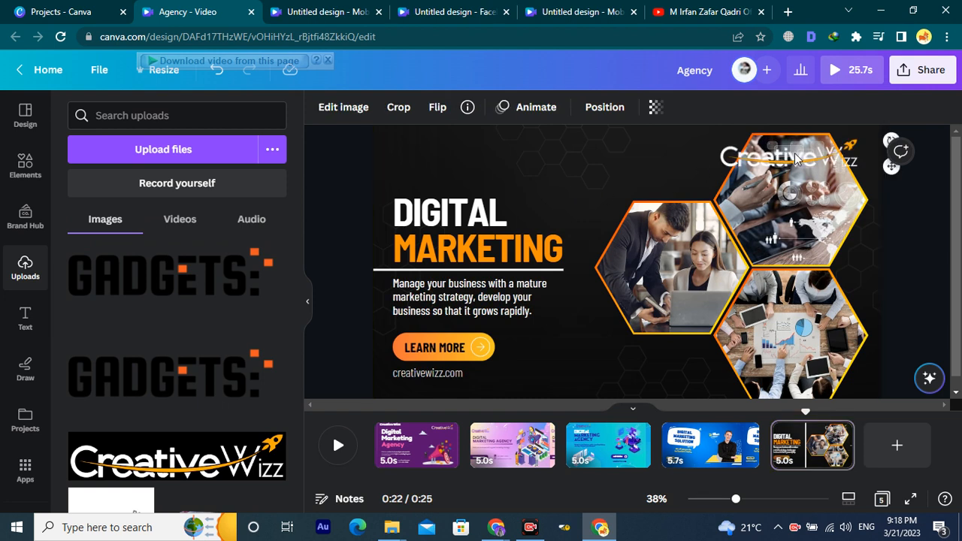
Test-paste the logo on pages 2 and 3, delete those copies, and view page 4.
left_click(428, 444)
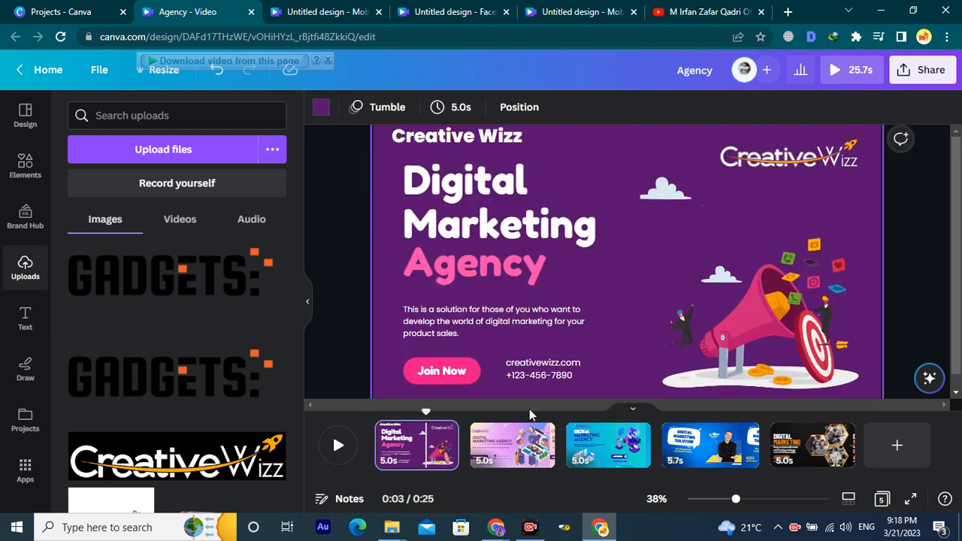
left_click(512, 445)
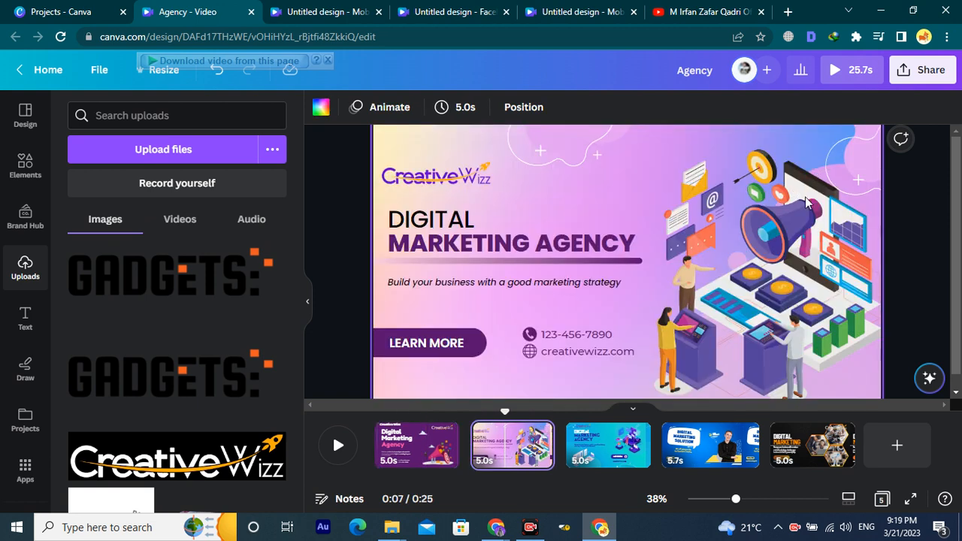
key("ctrl+v")
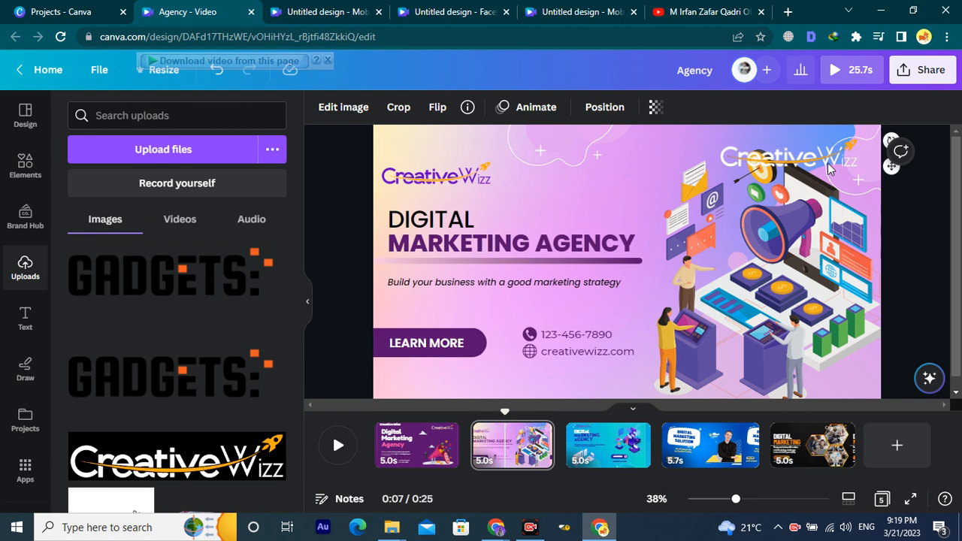
key("Delete")
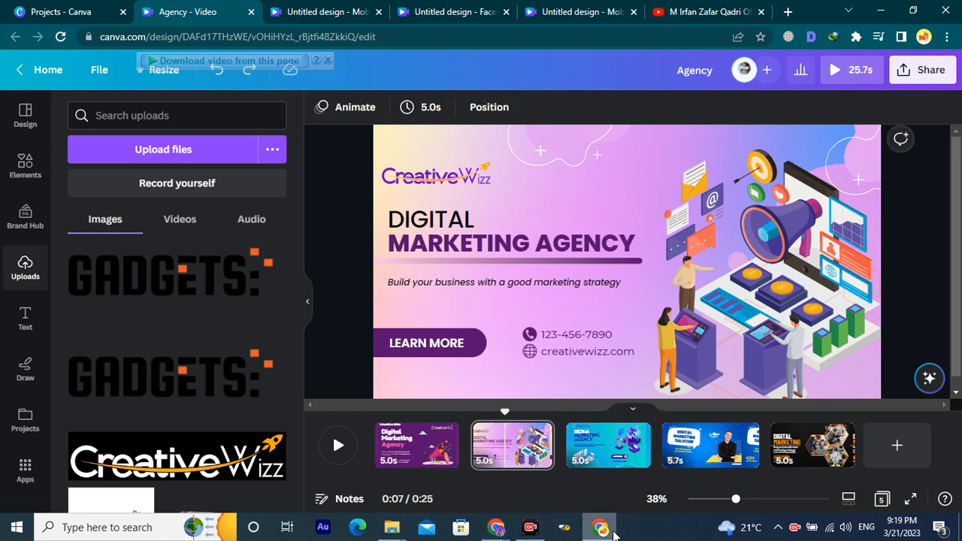
left_click(635, 459)
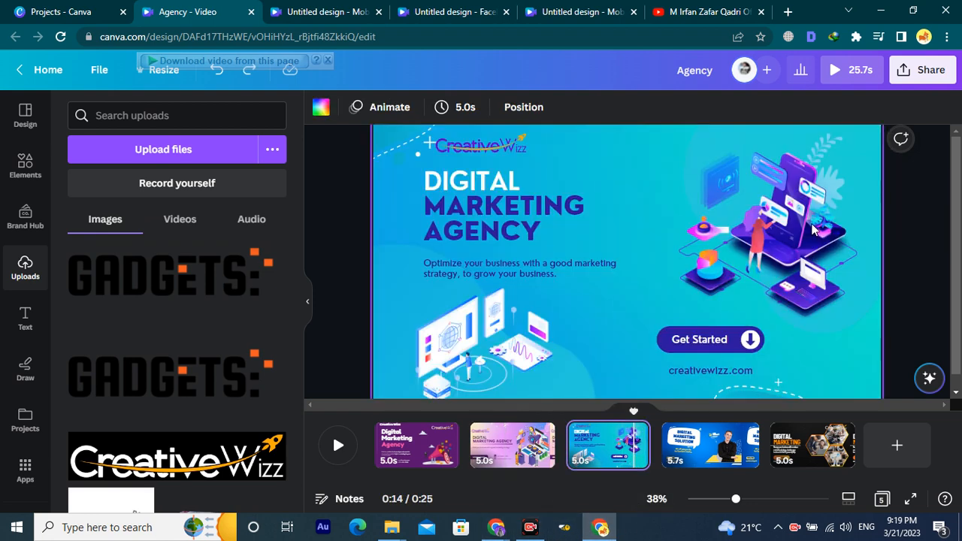
key("ctrl+v")
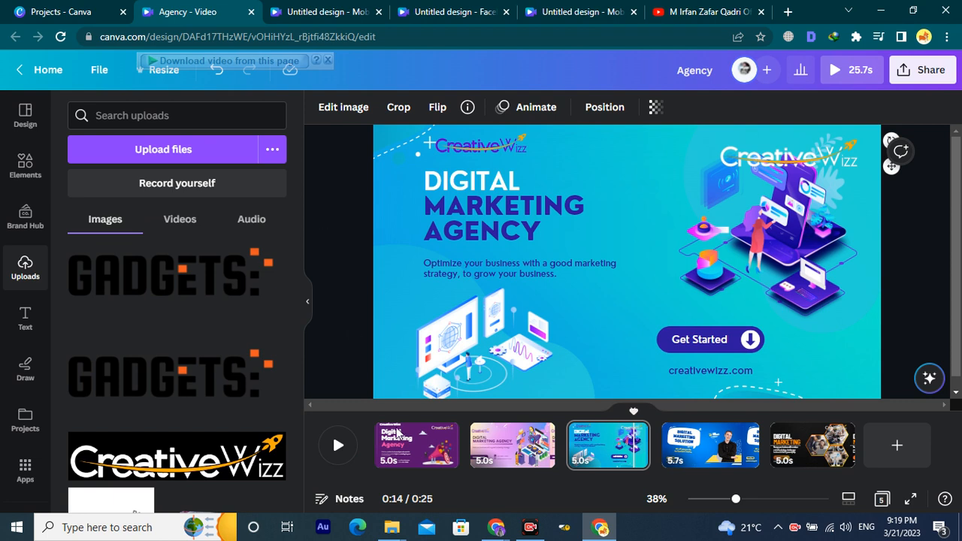
key("Delete")
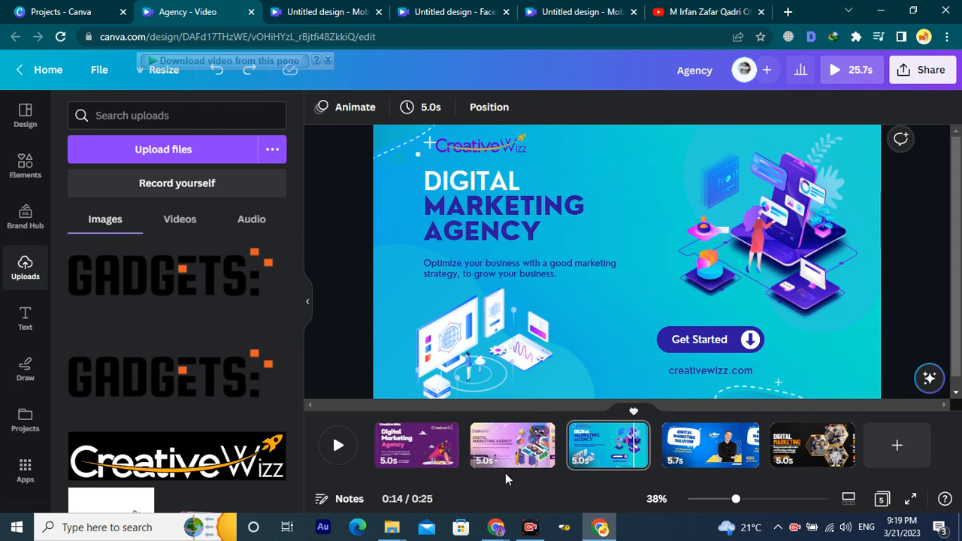
left_click(708, 445)
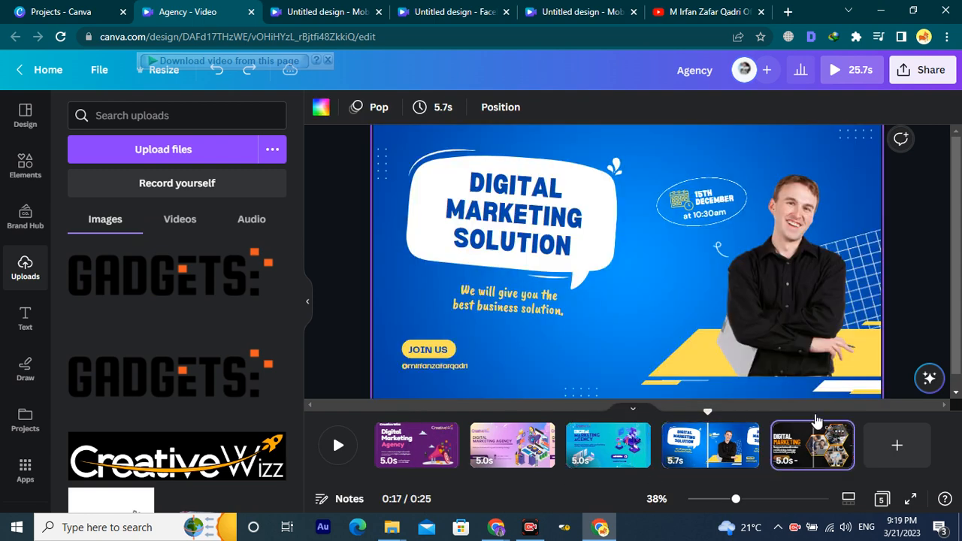
Move the white CreativeWizz logo on page 5 to the top left above DIGITAL MARKETING, scaled to about 393×90.
left_click(817, 423)
left_click(811, 163)
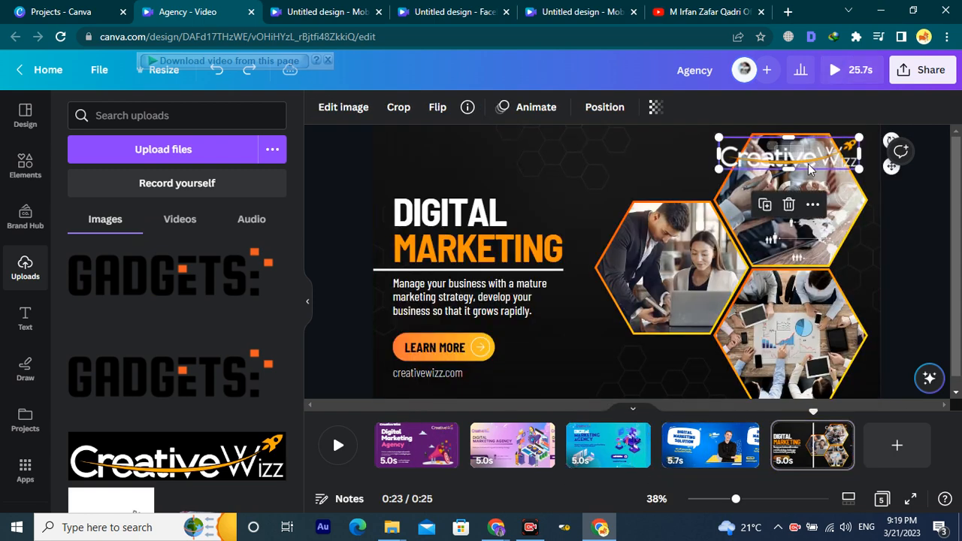
left_click_drag(783, 167, 492, 168)
left_click_drag(539, 142, 504, 155)
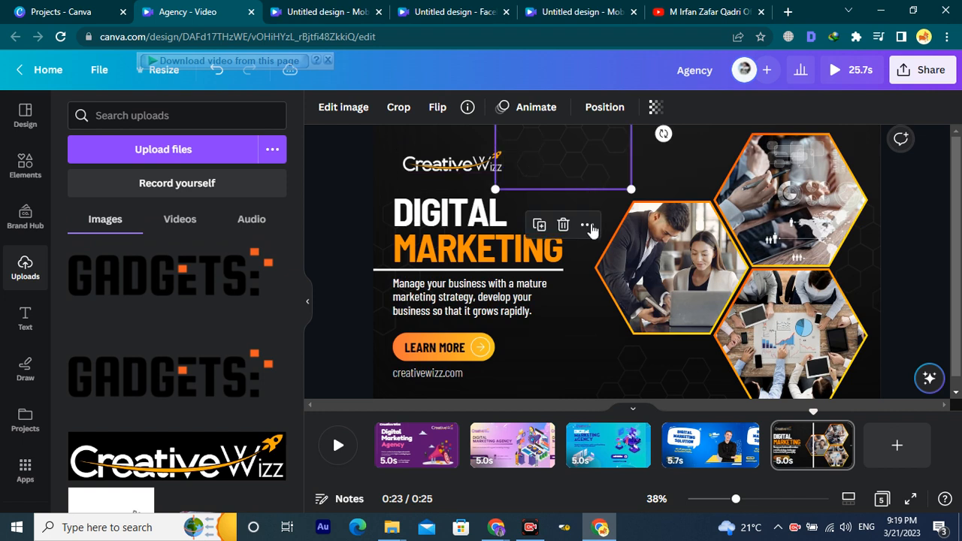
left_click(485, 203)
left_click(455, 167)
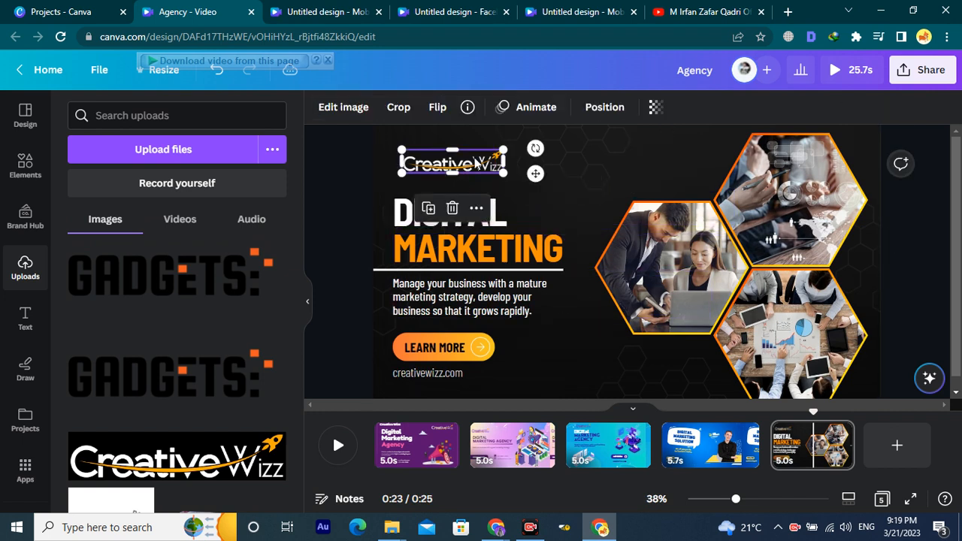
left_click_drag(506, 154, 518, 148)
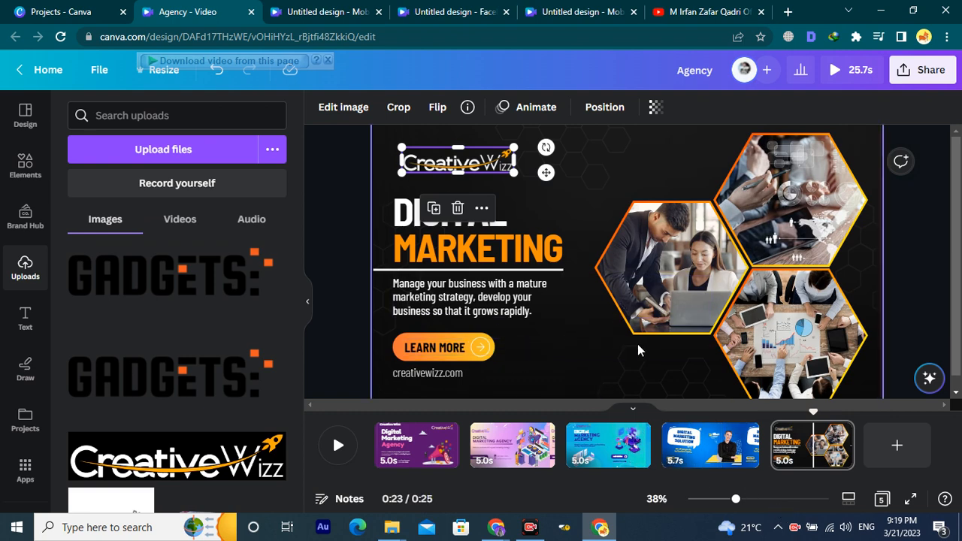
scroll(632, 344, "down", 2)
scroll(646, 376, "up", 1)
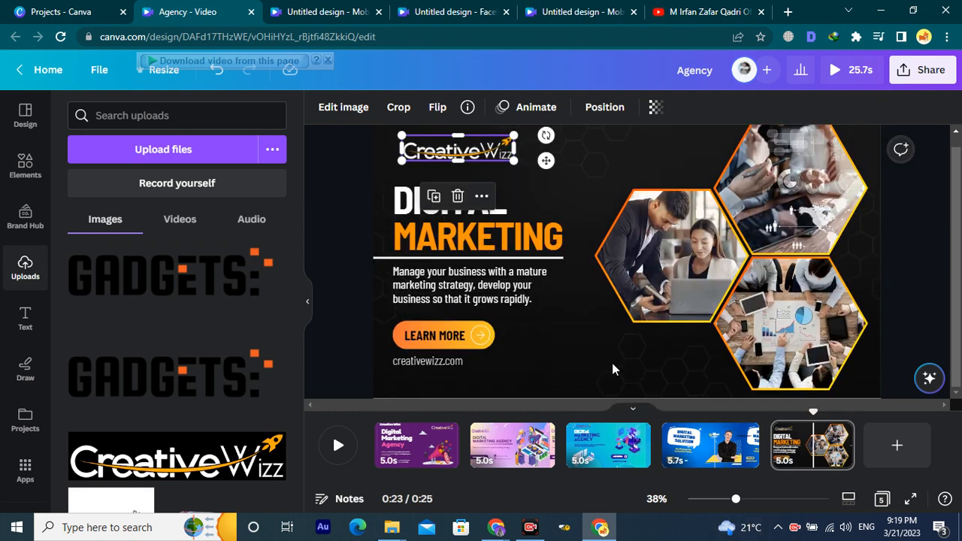
scroll(542, 331, "up", 1)
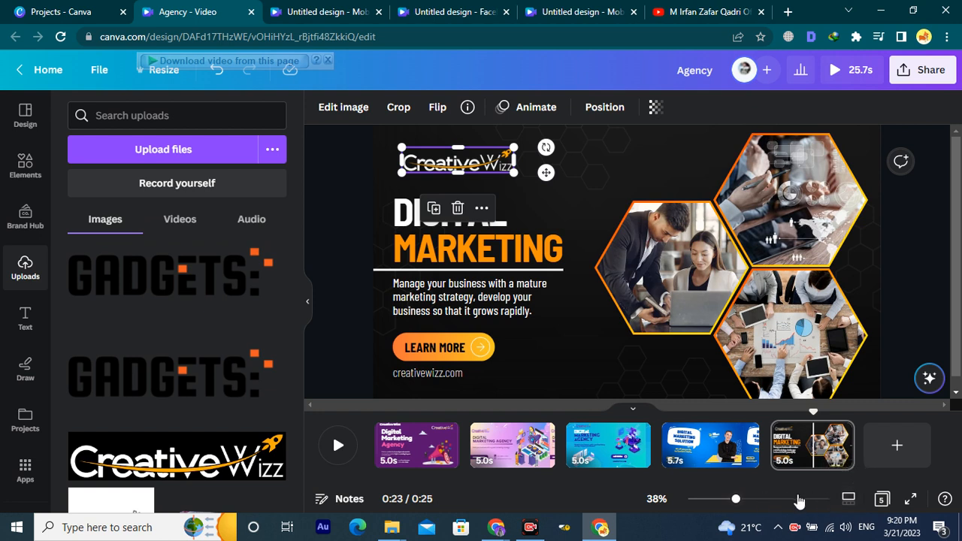
Open page 5's notes, then present the five-scene video full screen.
left_click(340, 503)
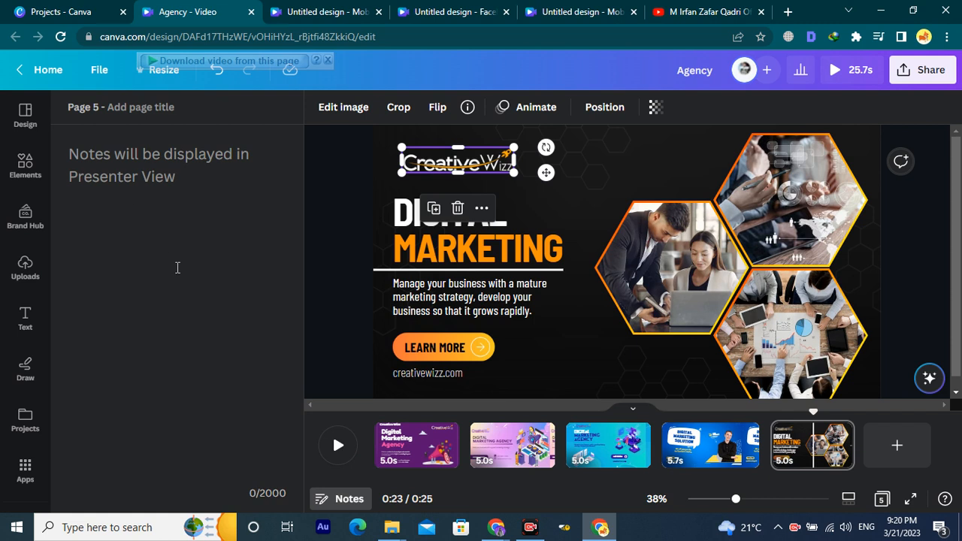
left_click(912, 503)
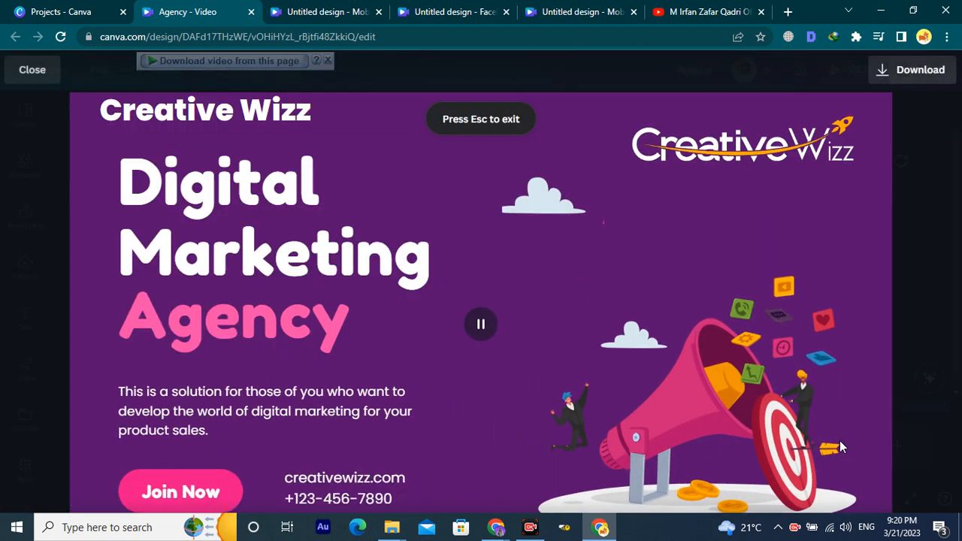
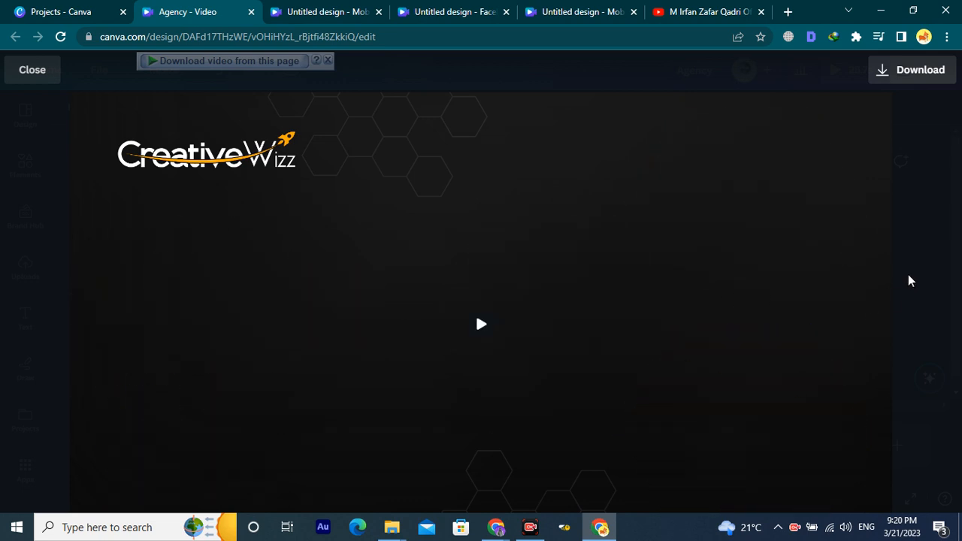
Leave the full-screen video preview and bring up the Design templates panel.
key("Escape")
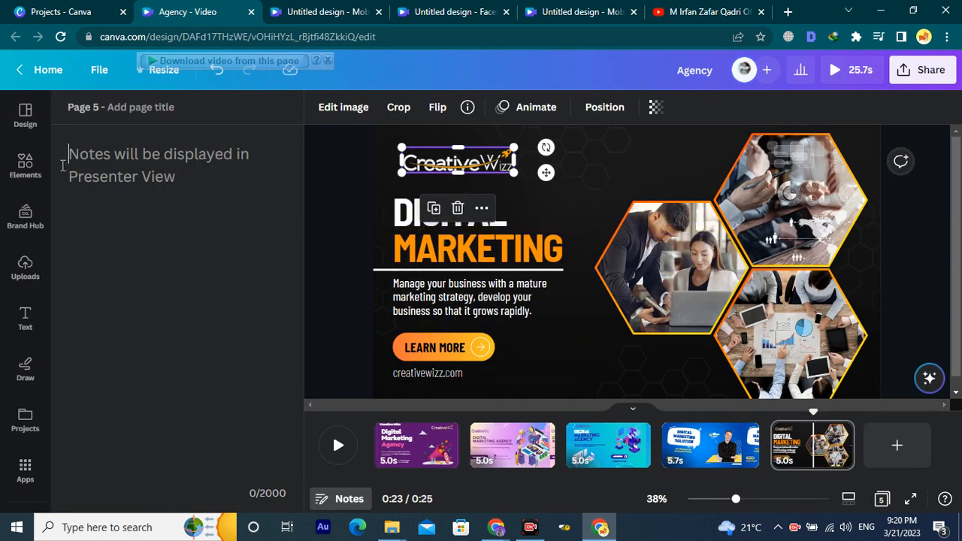
left_click(25, 113)
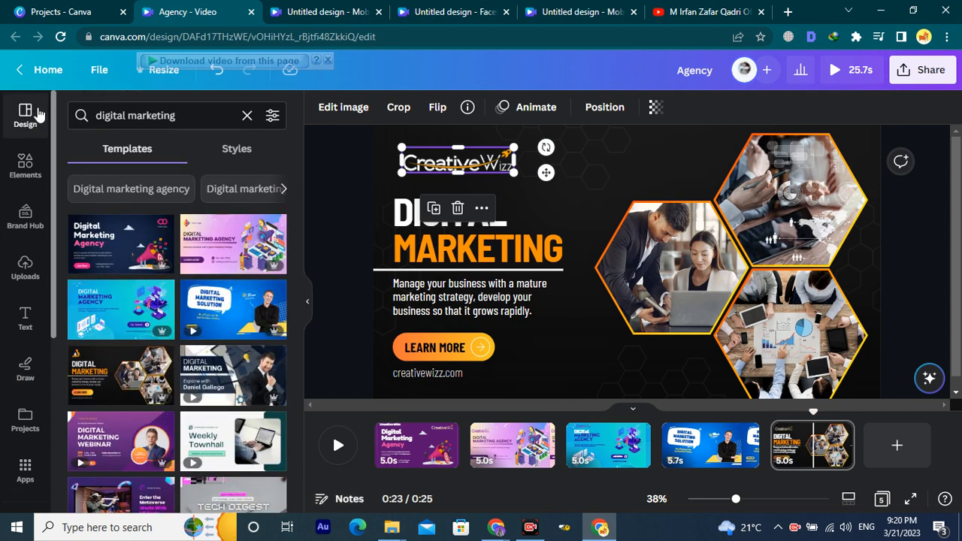
Search the design templates for 'seo'.
scroll(252, 361, "down", 5)
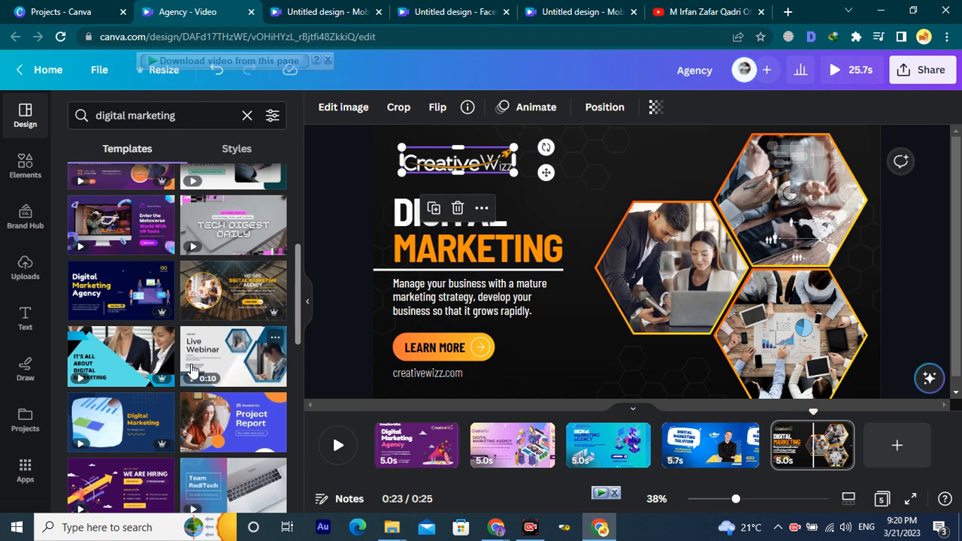
scroll(187, 369, "down", 3)
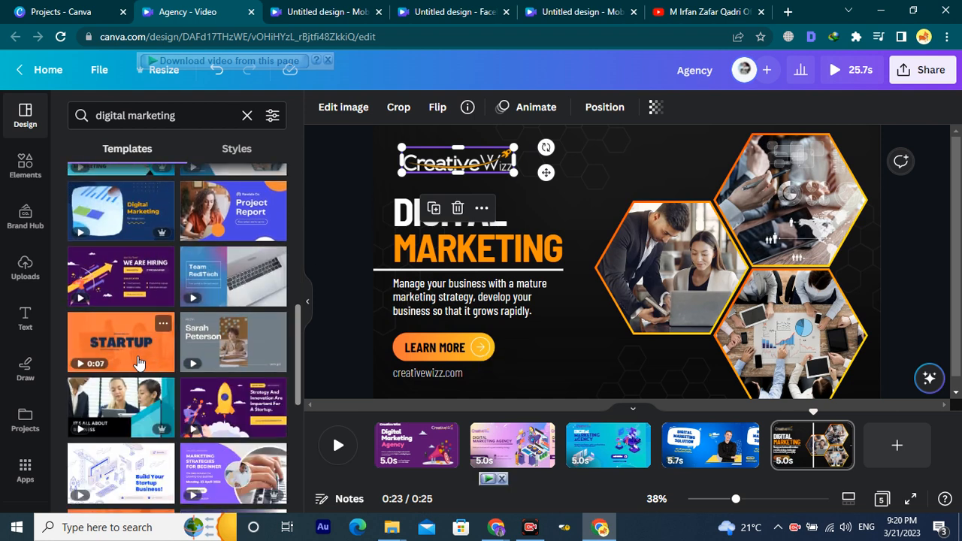
left_click(177, 115)
type("seo")
key("Return")
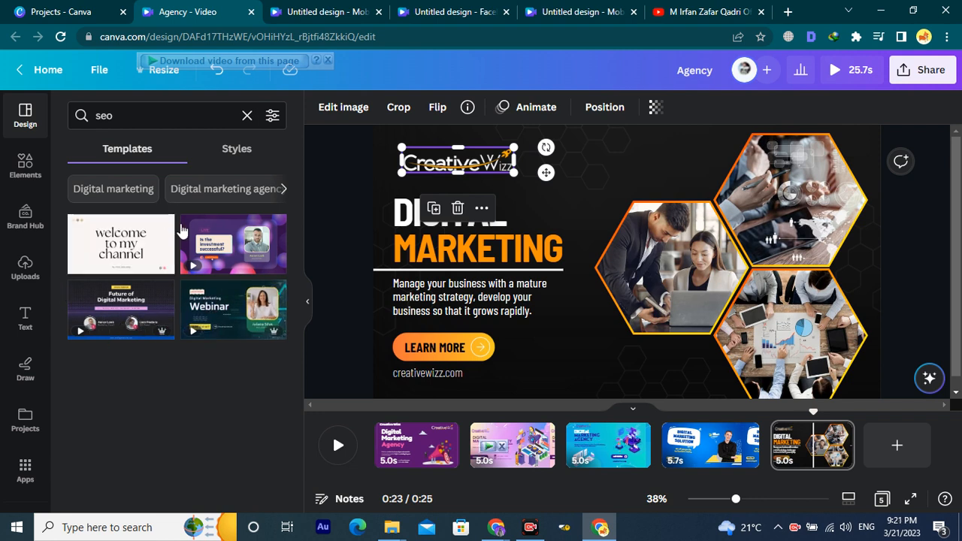
Replace the query with 'social media marketing' and browse those template results.
left_click(149, 109)
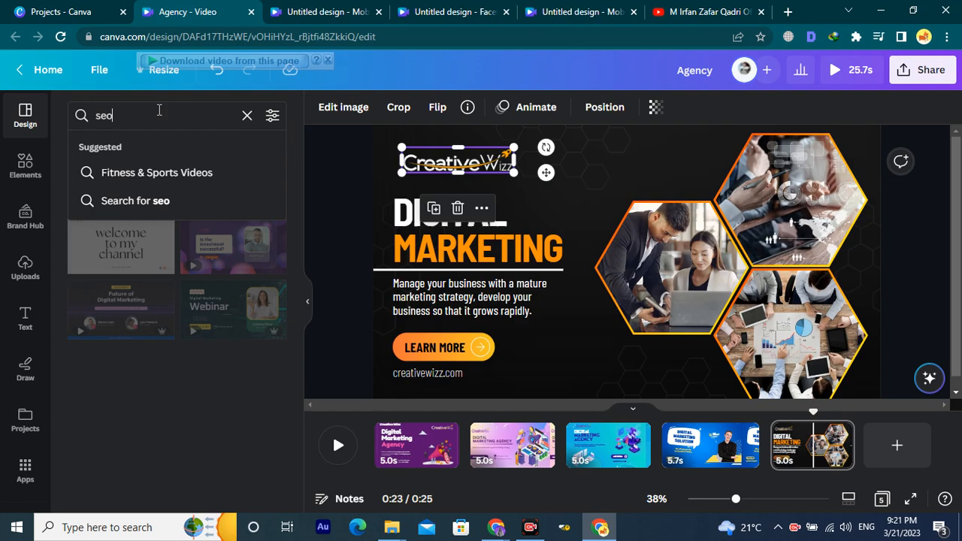
key("ctrl+s")
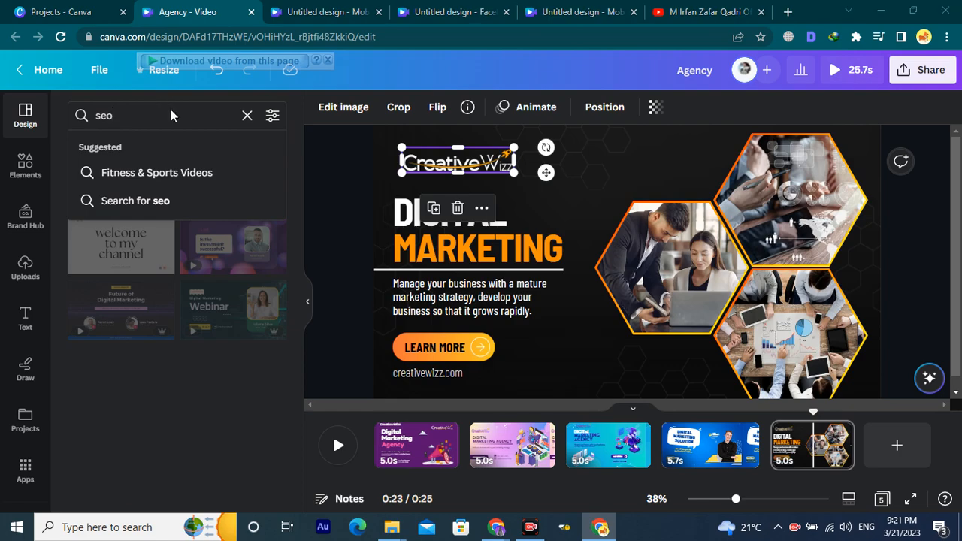
type("smm")
key("Escape")
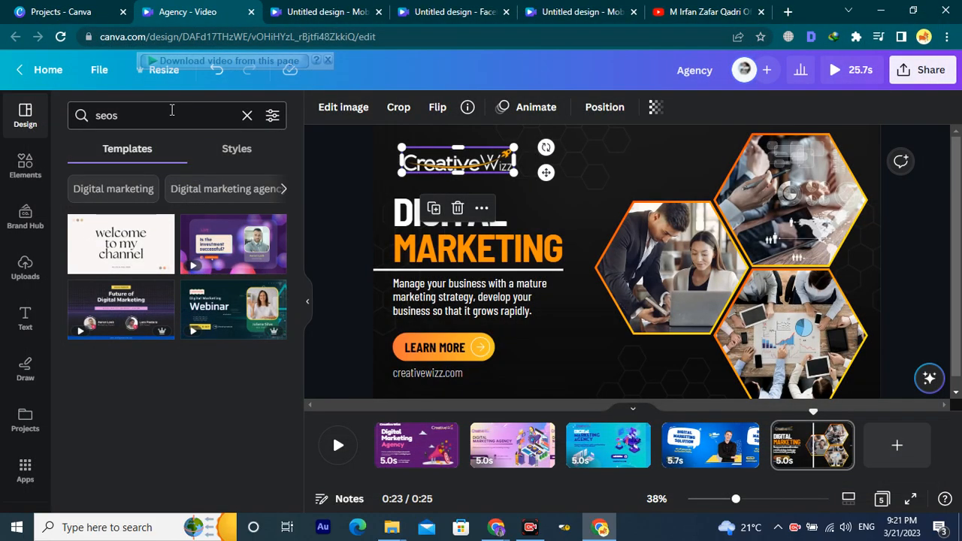
left_click(171, 110)
type("soci")
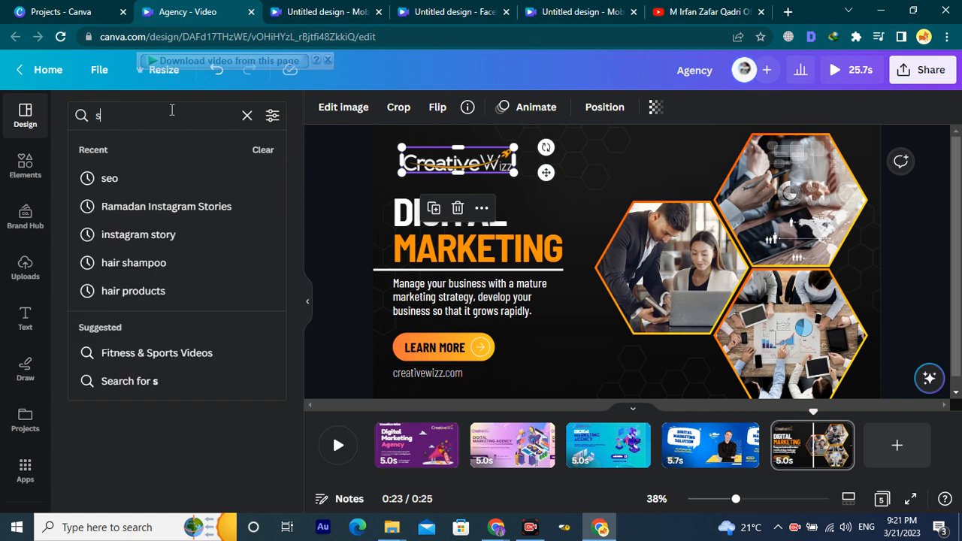
type("al")
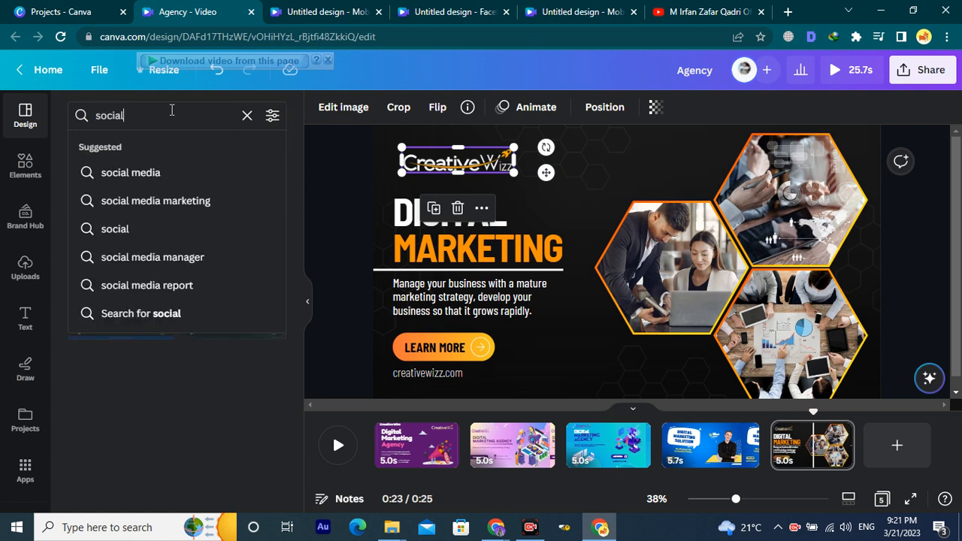
type(" media")
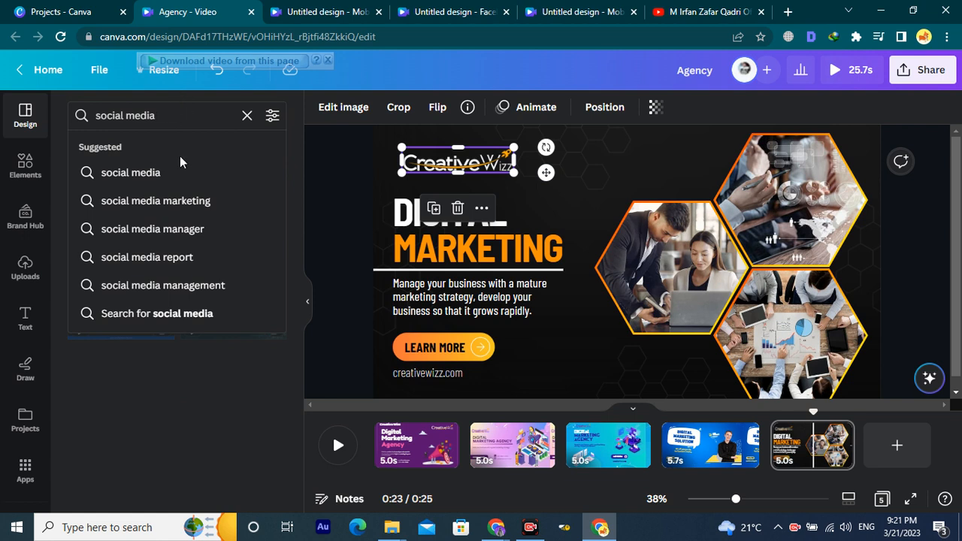
left_click(179, 203)
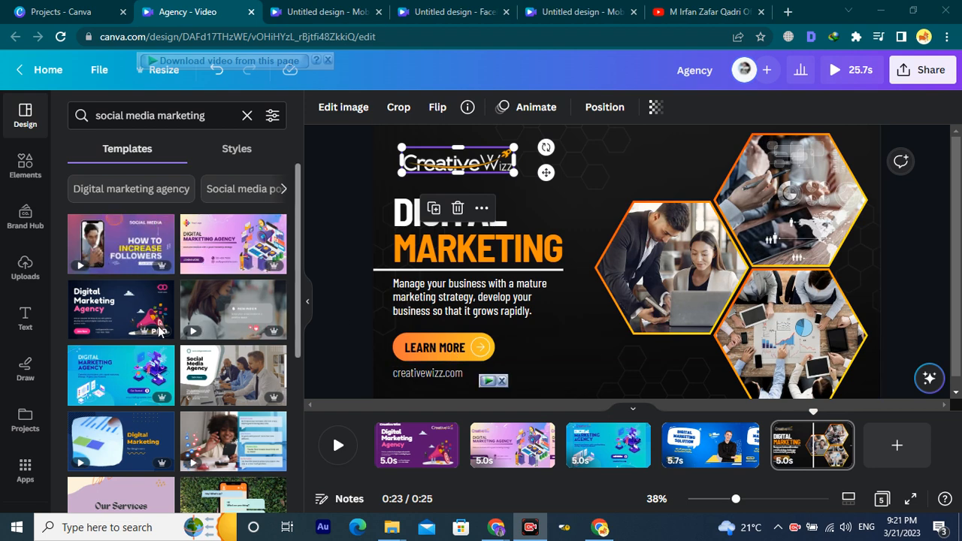
scroll(171, 421, "down", 5)
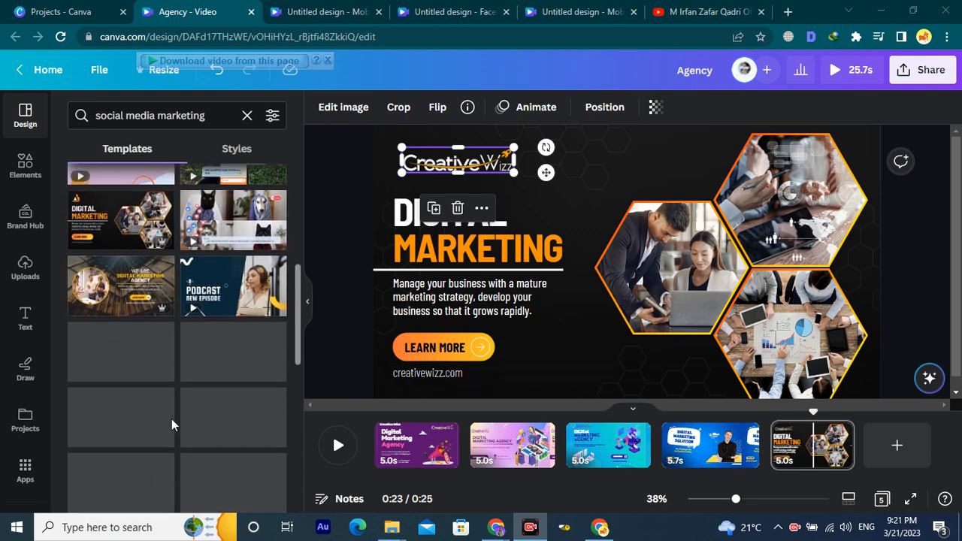
scroll(171, 393, "up", 2)
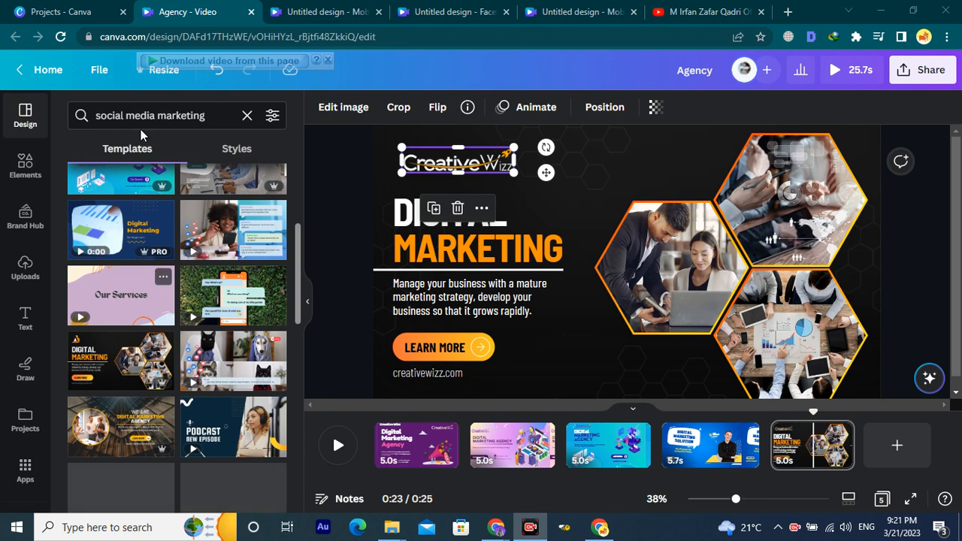
left_click(196, 117)
triple_click(194, 119)
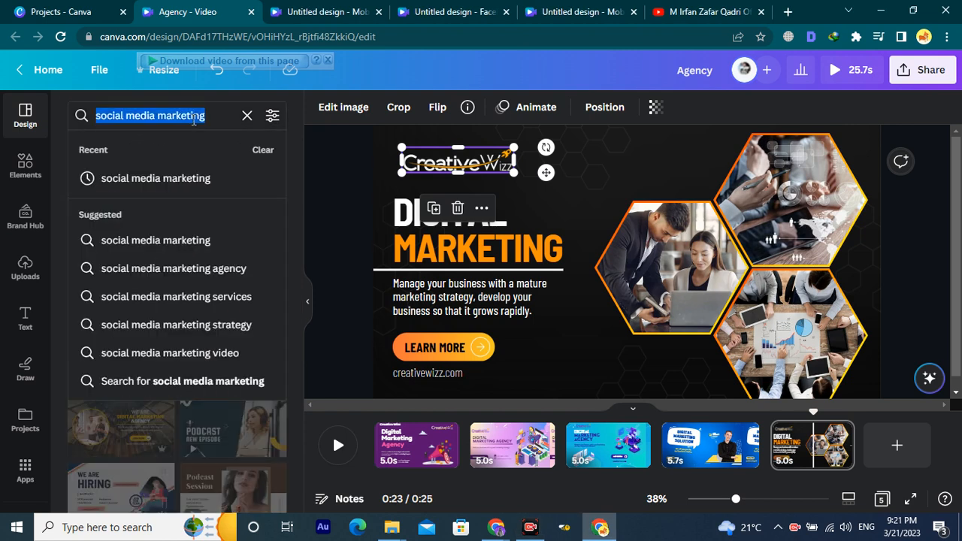
Search templates for 'animal', then 'cat', scrolling through each set of results.
type("animal")
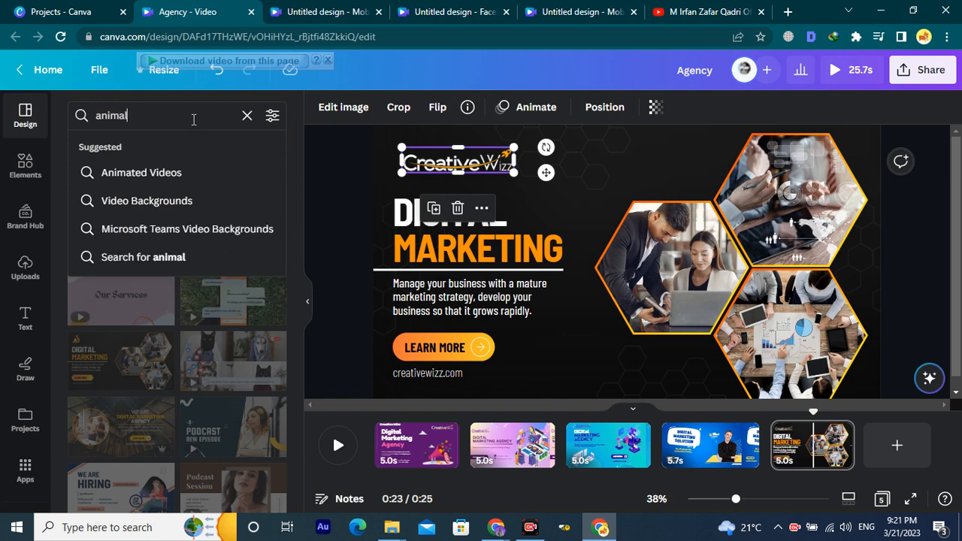
key("Return")
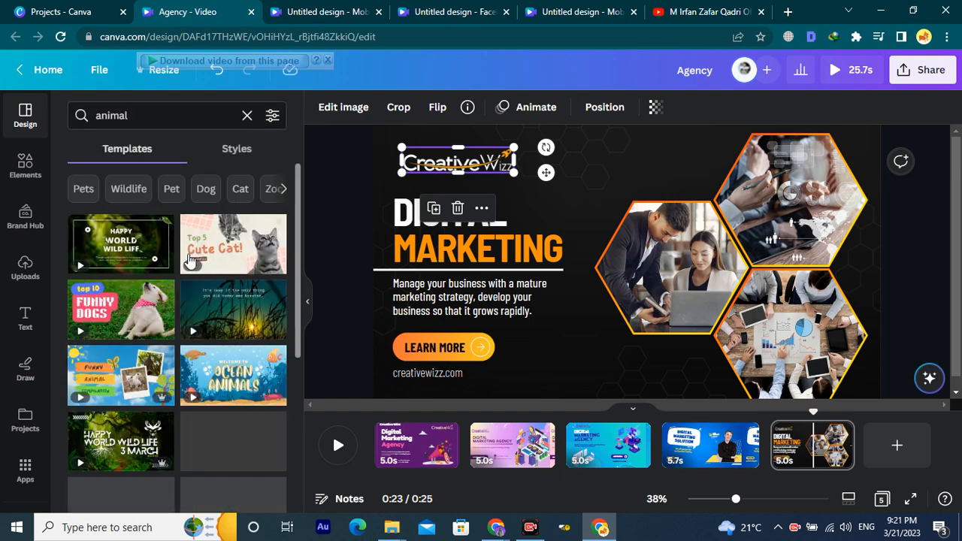
scroll(191, 259, "down", 5)
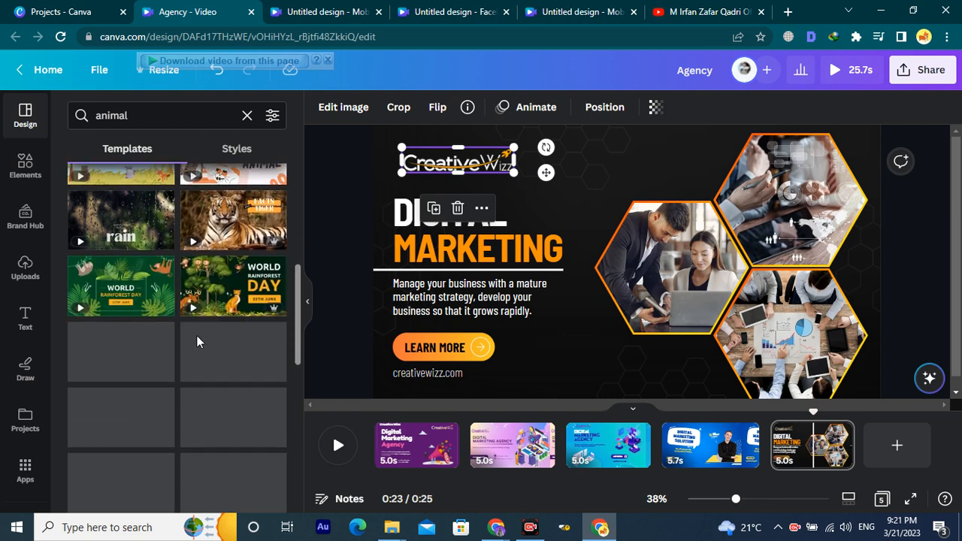
scroll(194, 346, "down", 3)
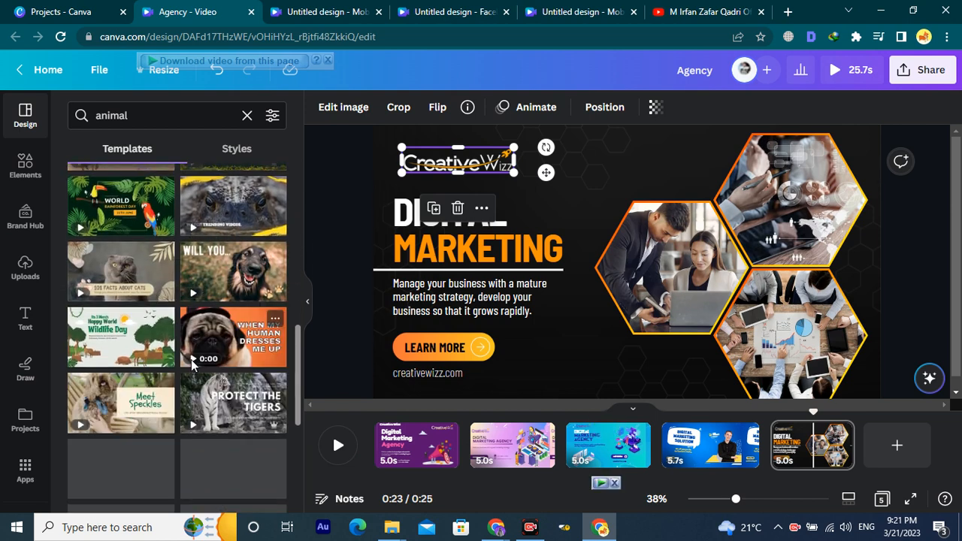
scroll(191, 360, "down", 2)
left_click(194, 119)
double_click(194, 119)
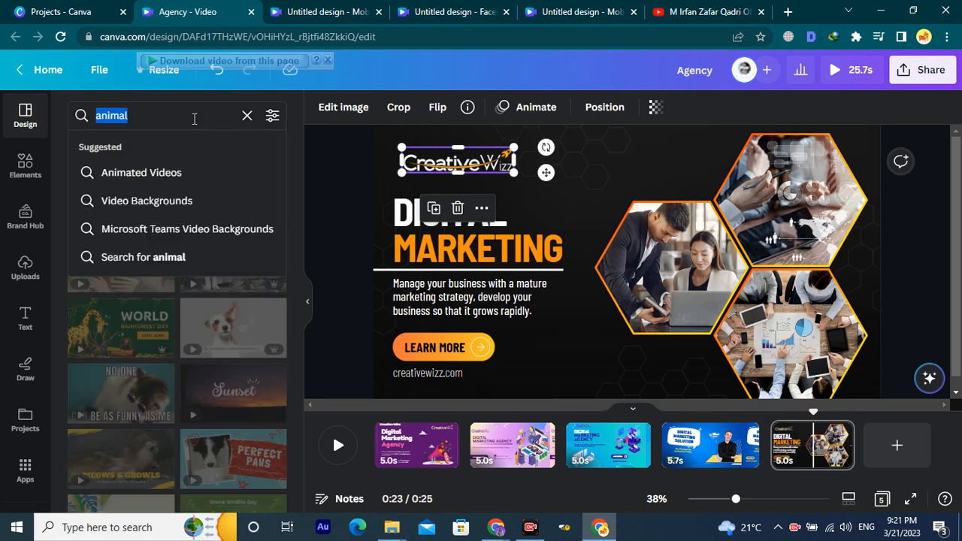
type("cat")
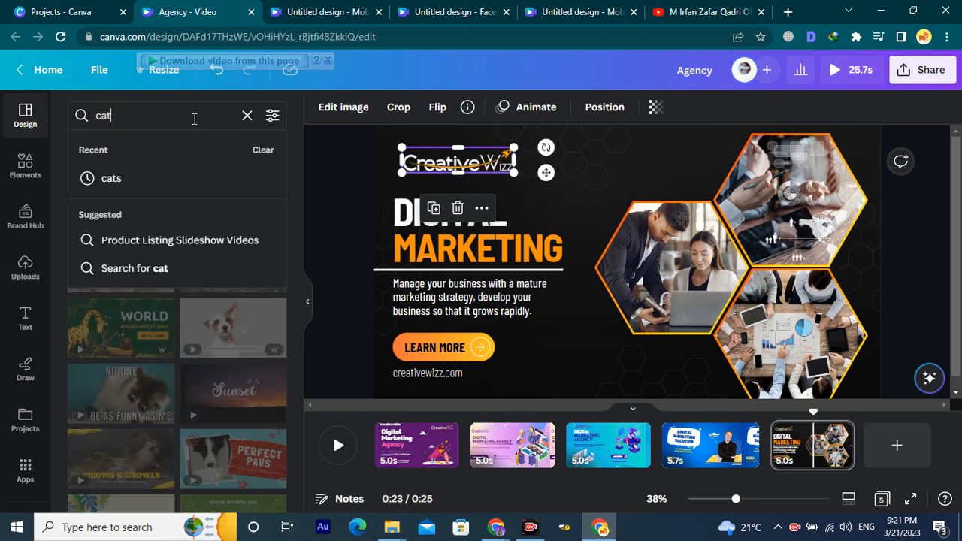
key("Return")
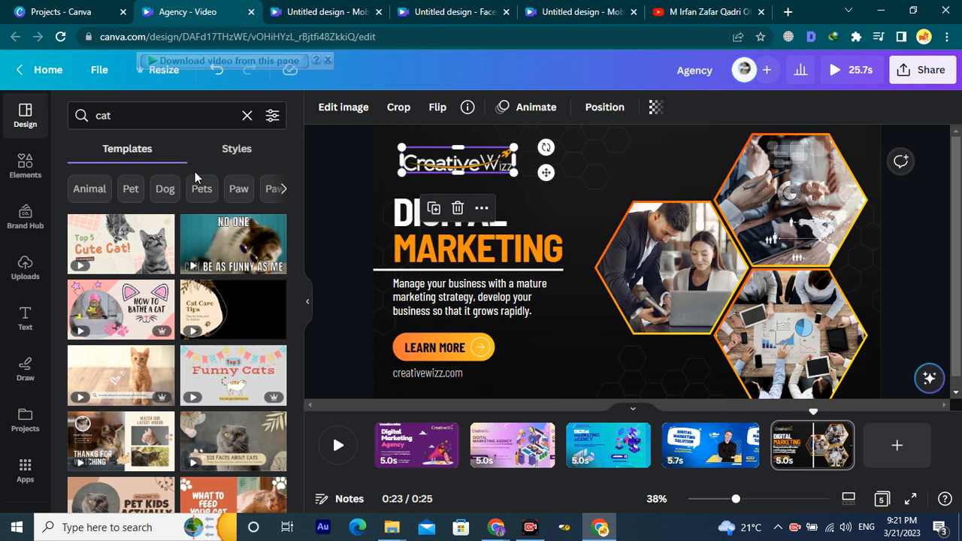
scroll(230, 432, "down", 10)
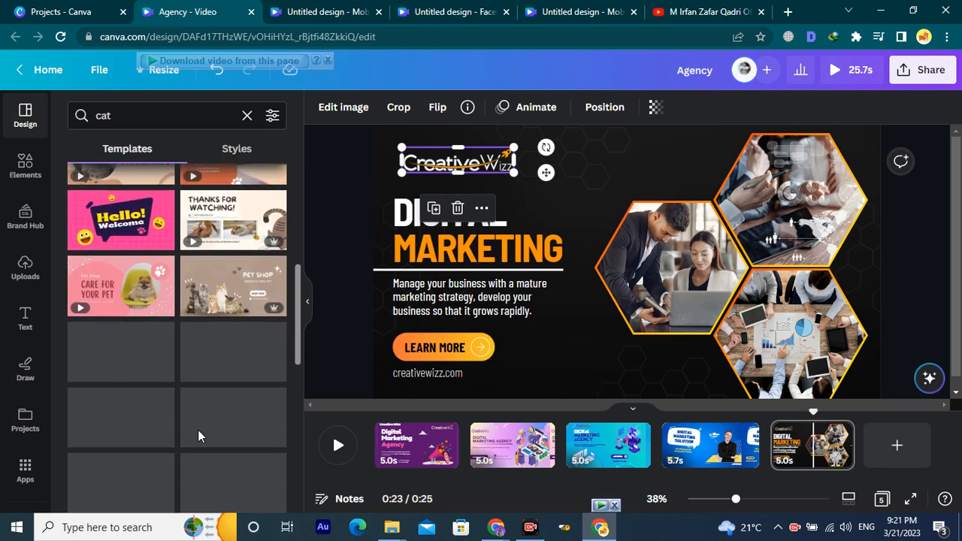
scroll(194, 459, "down", 2)
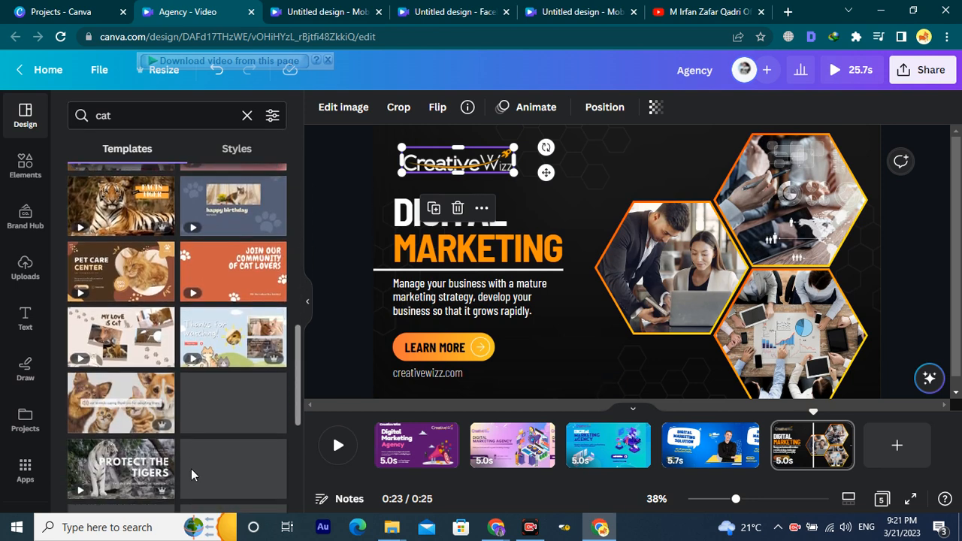
Search templates for 'lion' and view the lion template results.
left_click(170, 122)
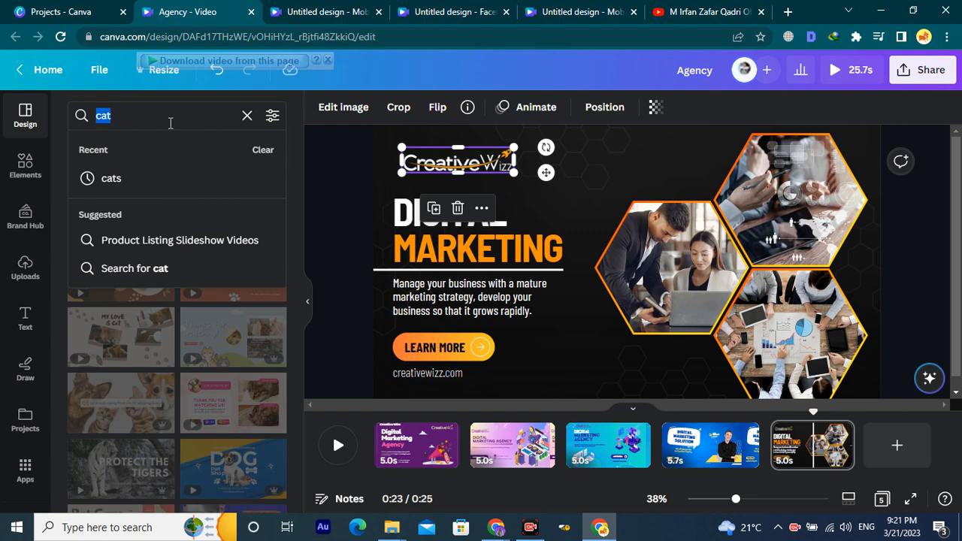
type("lion")
key("Return")
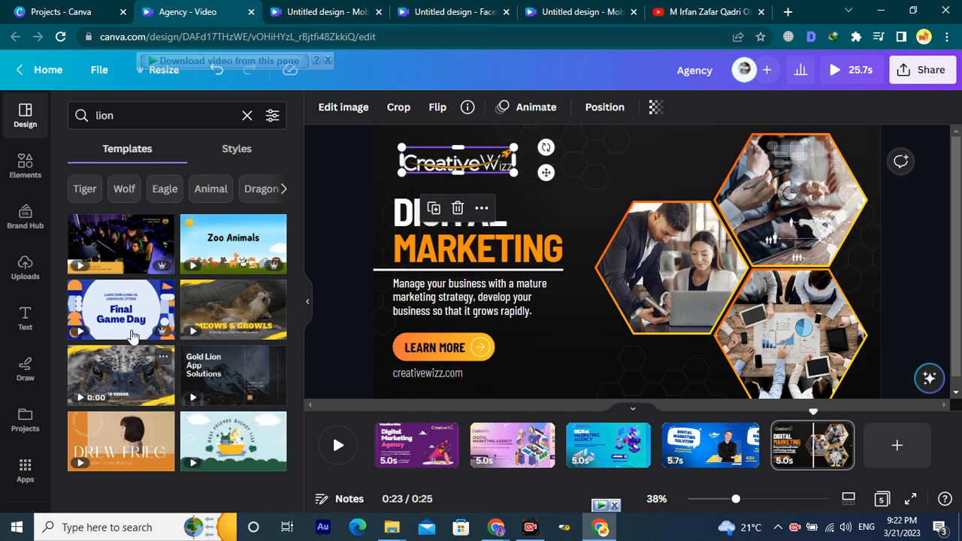
left_click(238, 150)
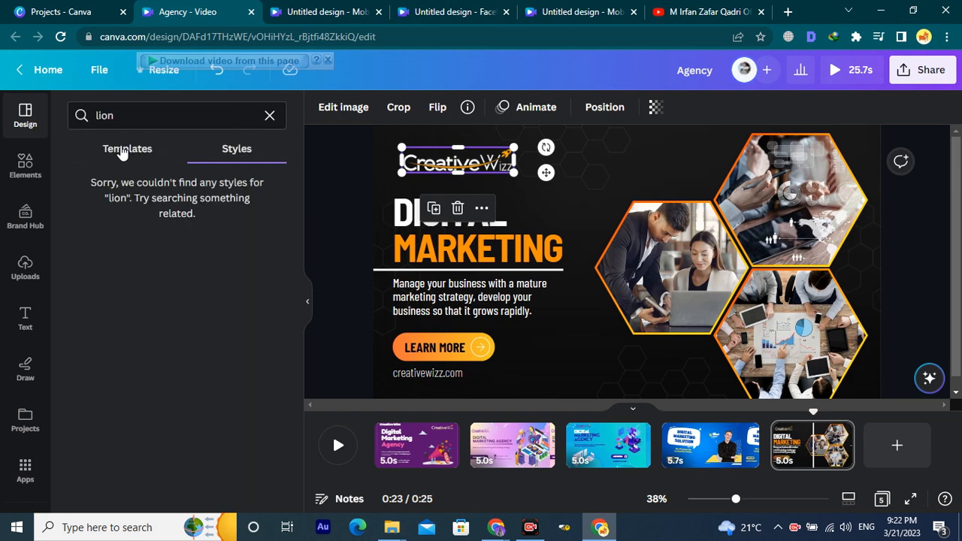
left_click(122, 149)
left_click(138, 115)
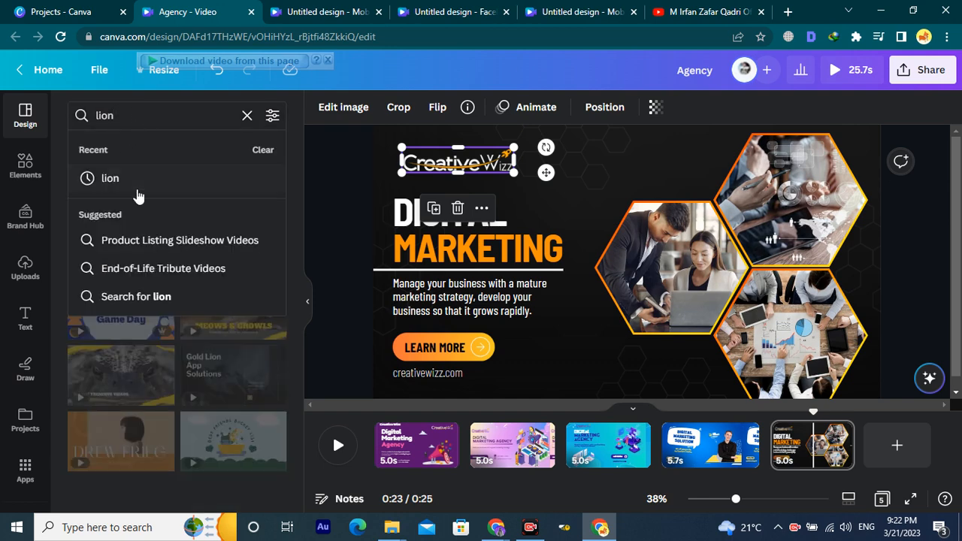
left_click(336, 289)
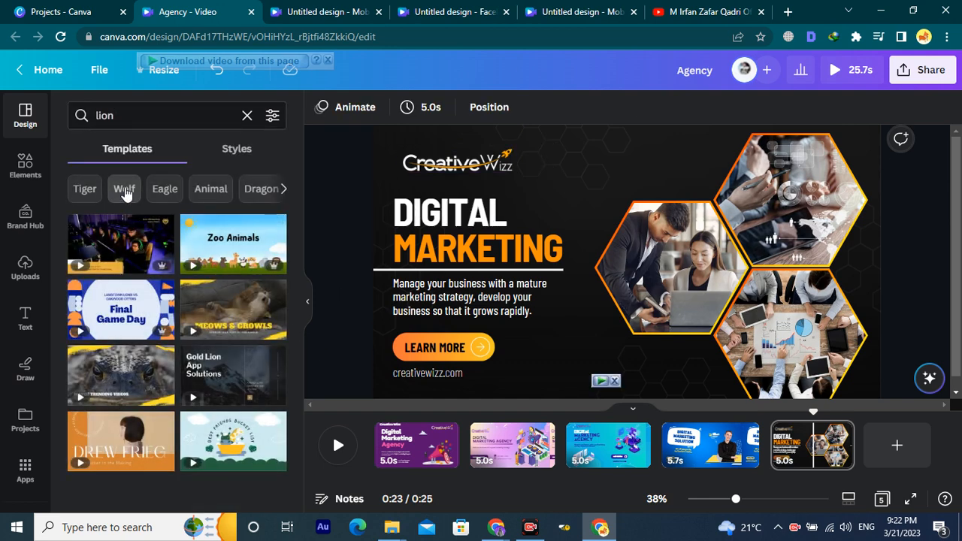
Switch through the Wolf, Fox and Animal suggestions, browsing the Animal templates.
left_click(125, 189)
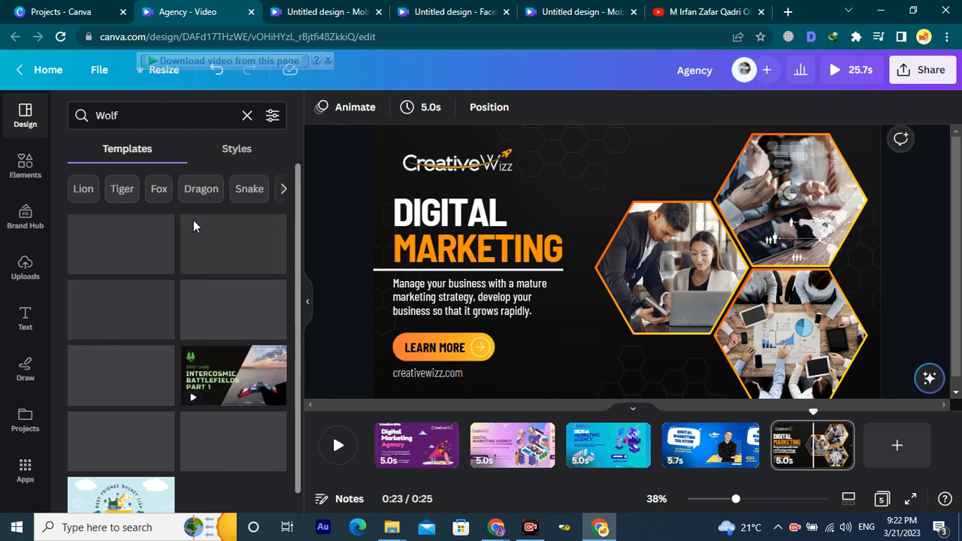
scroll(235, 349, "down", 2)
scroll(226, 316, "up", 2)
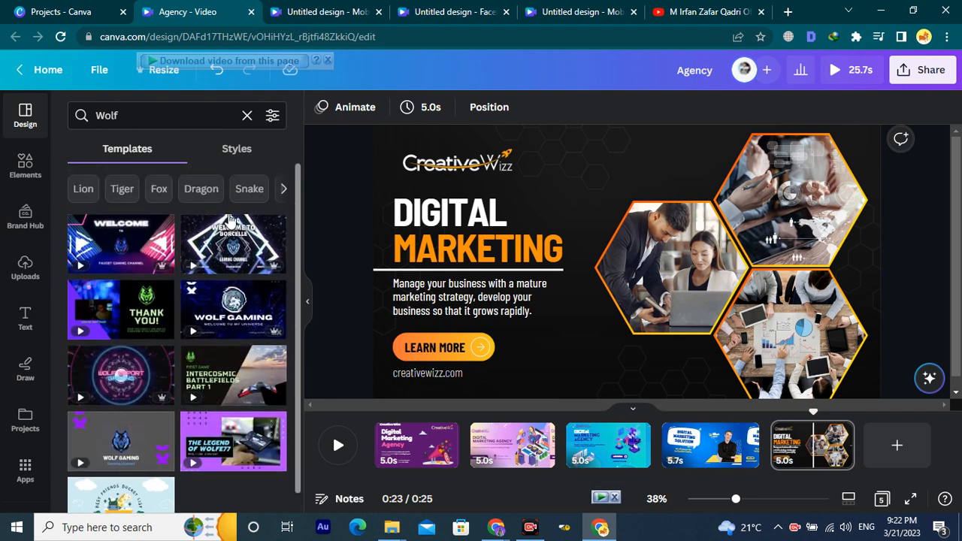
left_click(158, 189)
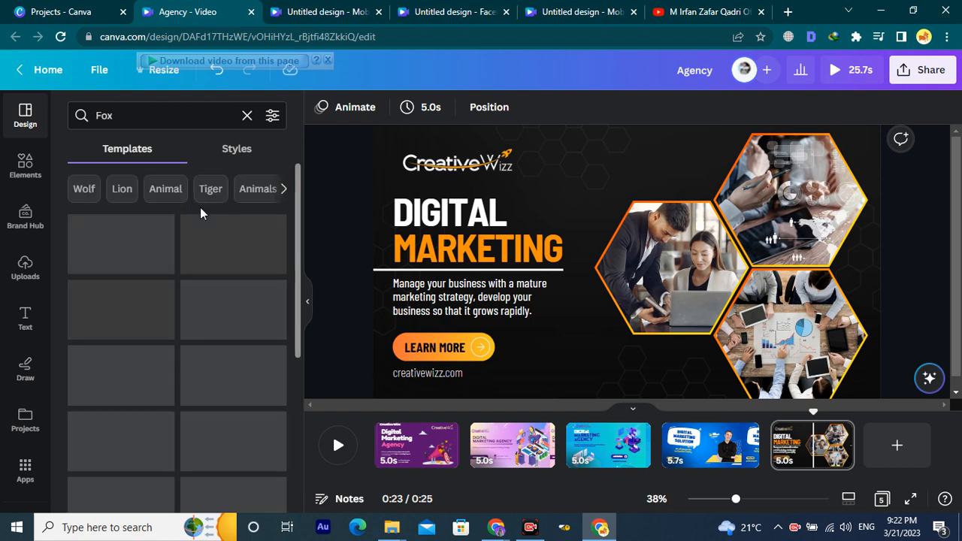
left_click(165, 189)
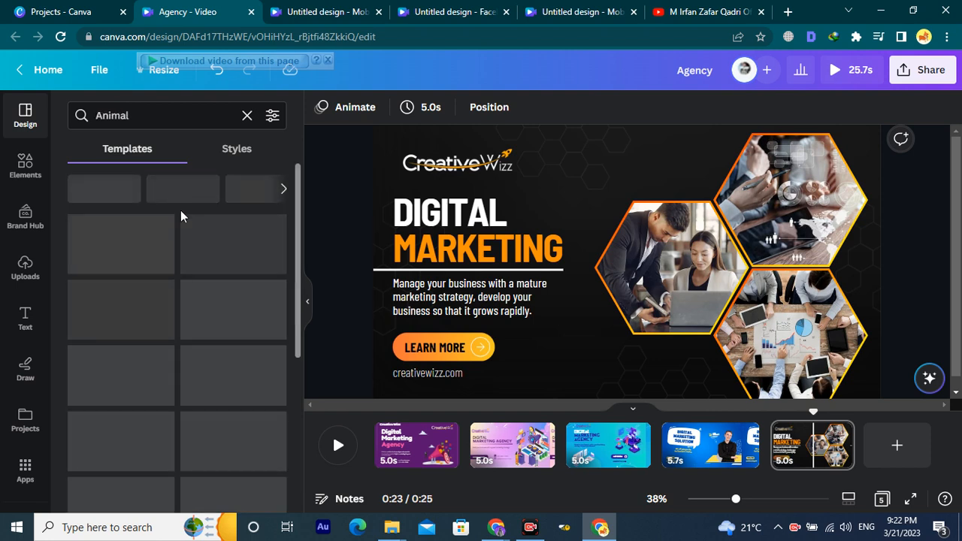
scroll(191, 333, "down", 4)
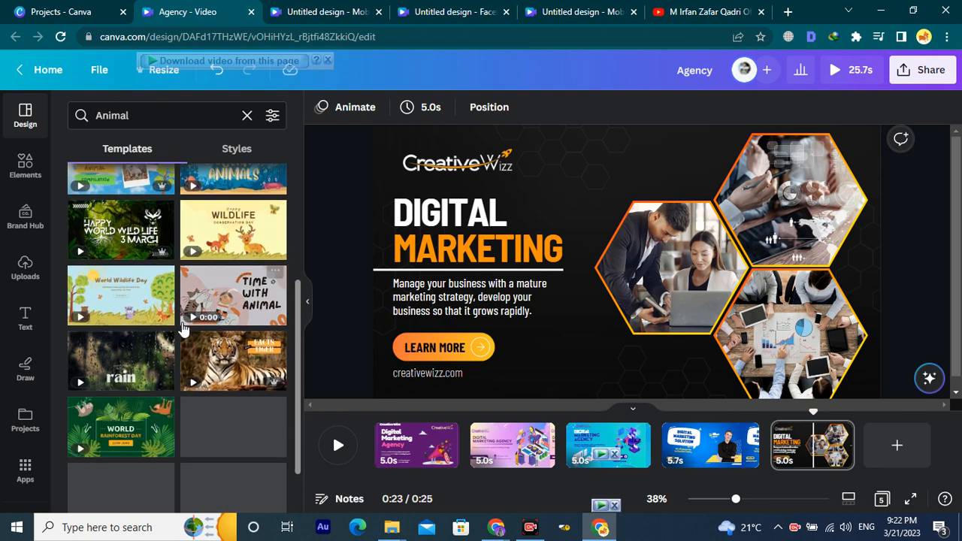
scroll(129, 276, "up", 5)
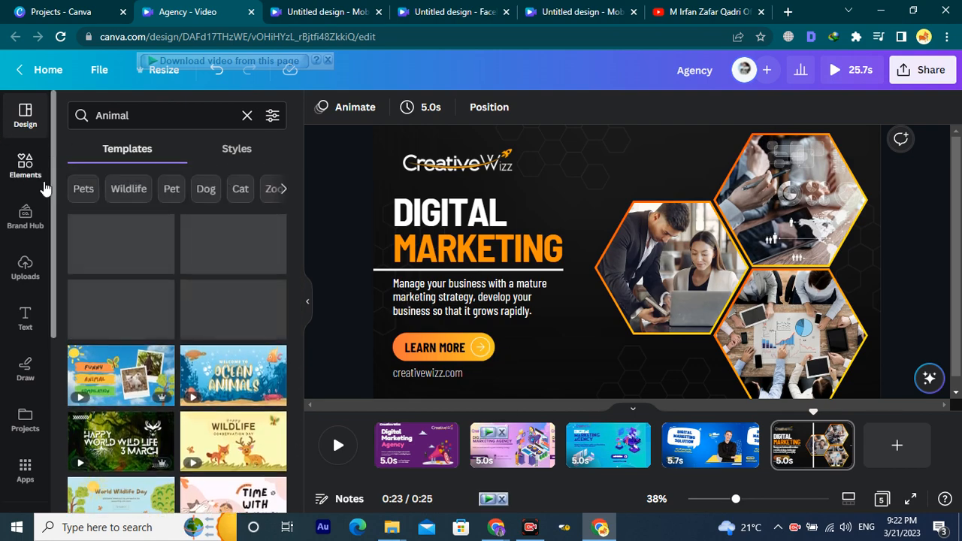
left_click(592, 208)
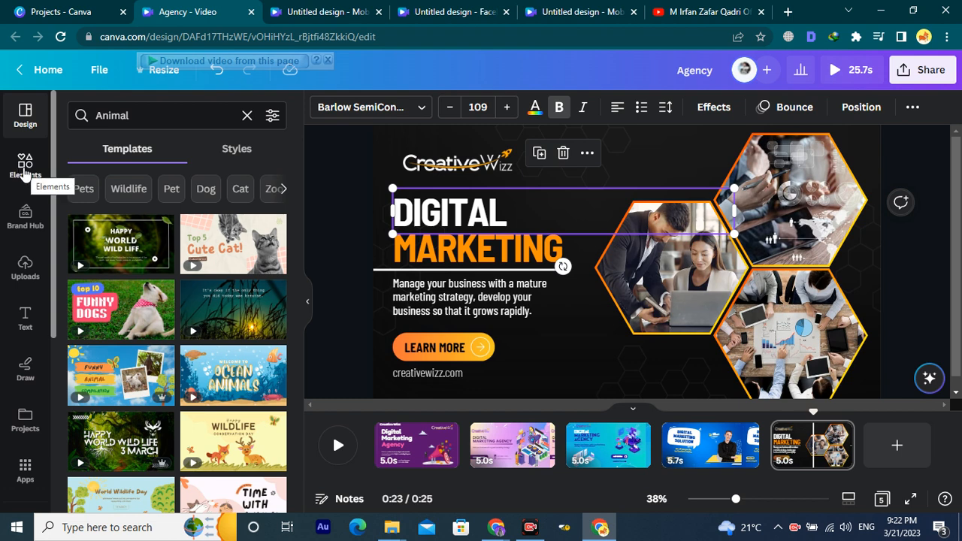
Search the Elements library for 'erro' to bring up arrow graphics.
left_click(26, 173)
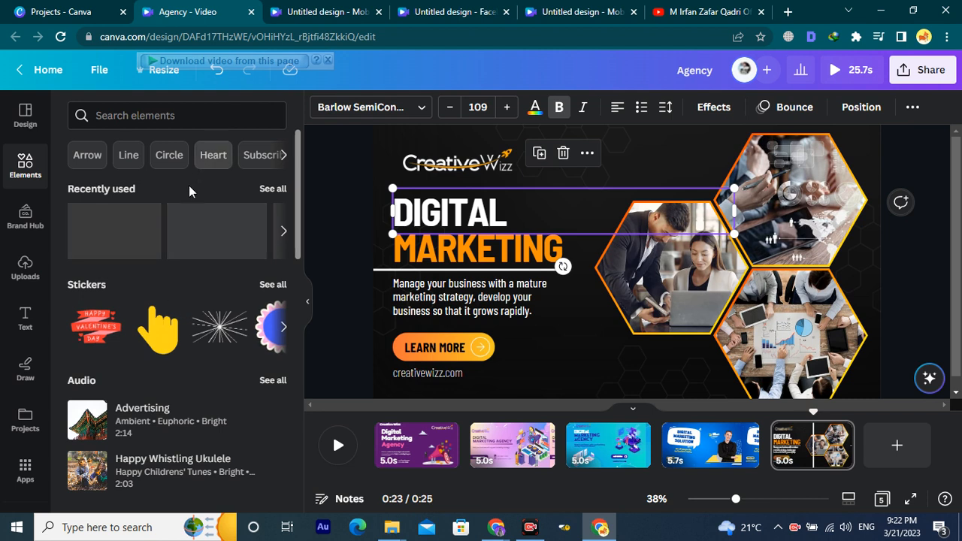
scroll(198, 301, "down", 3)
scroll(197, 289, "up", 3)
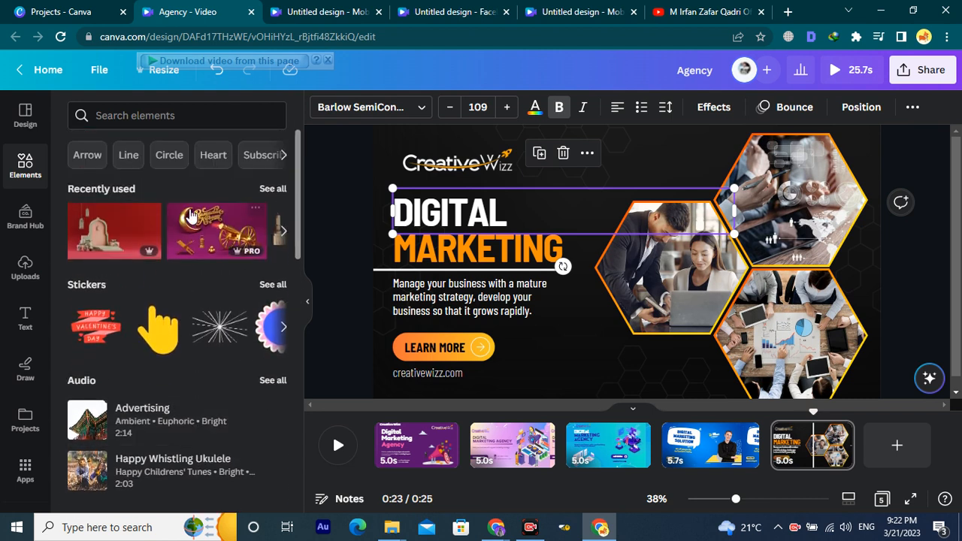
left_click(178, 115)
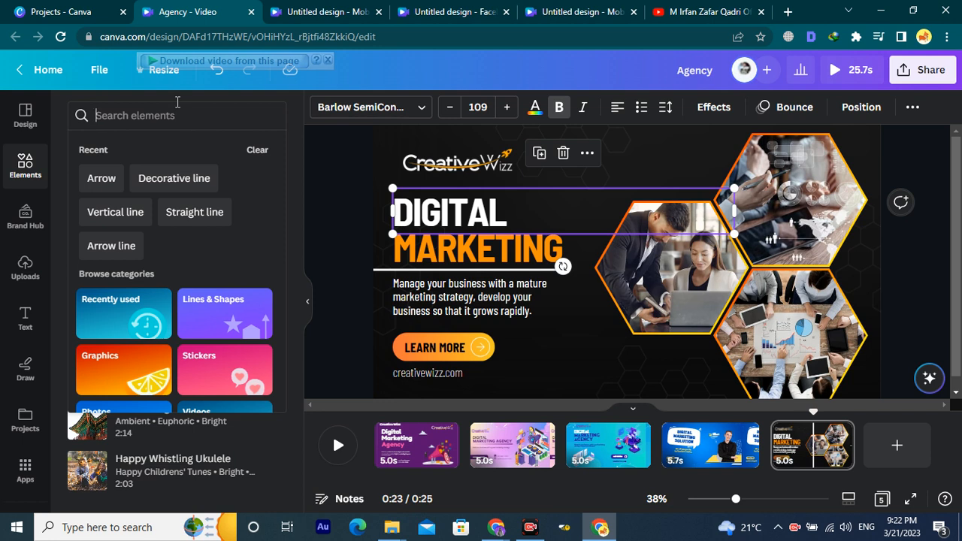
type("erro")
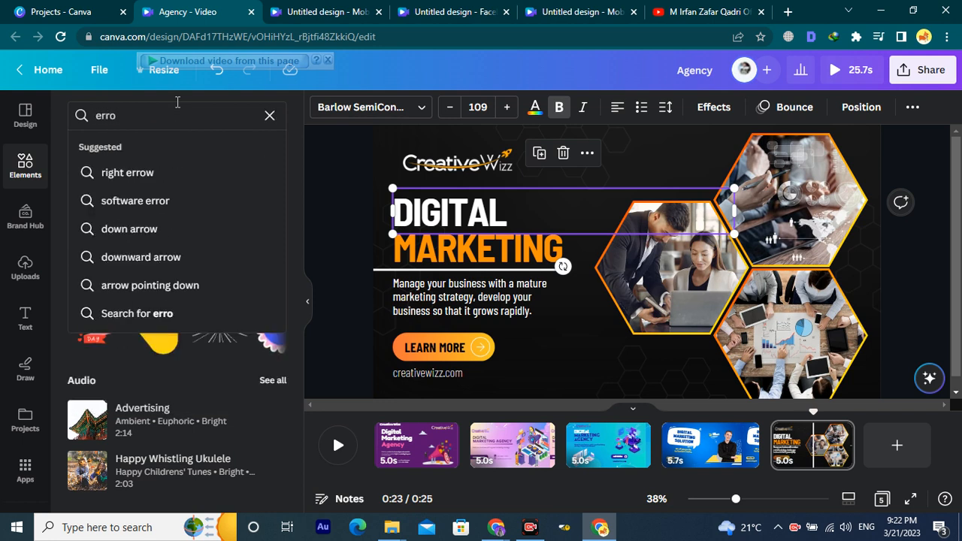
key("Return")
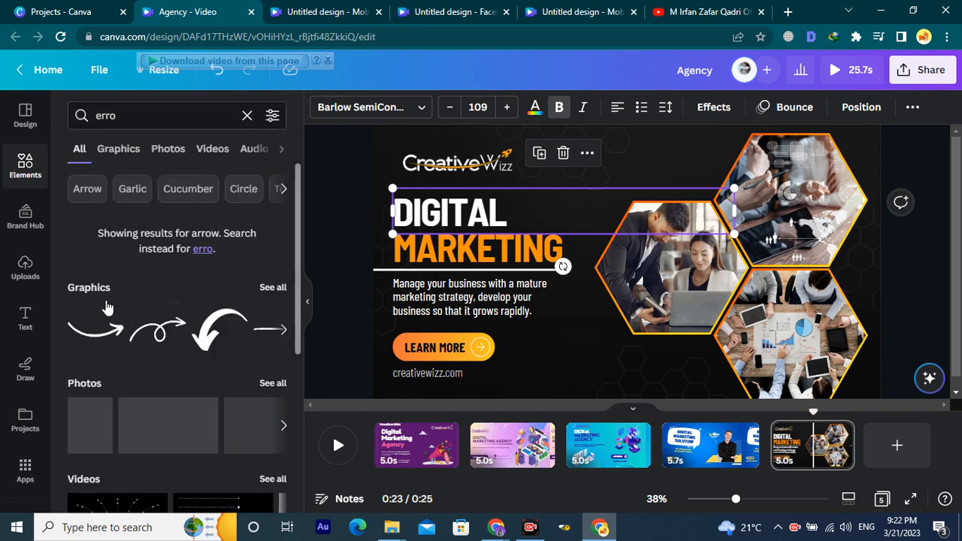
Add a curved arrow graphic, try rotating and shrinking it, then delete it.
left_click(272, 288)
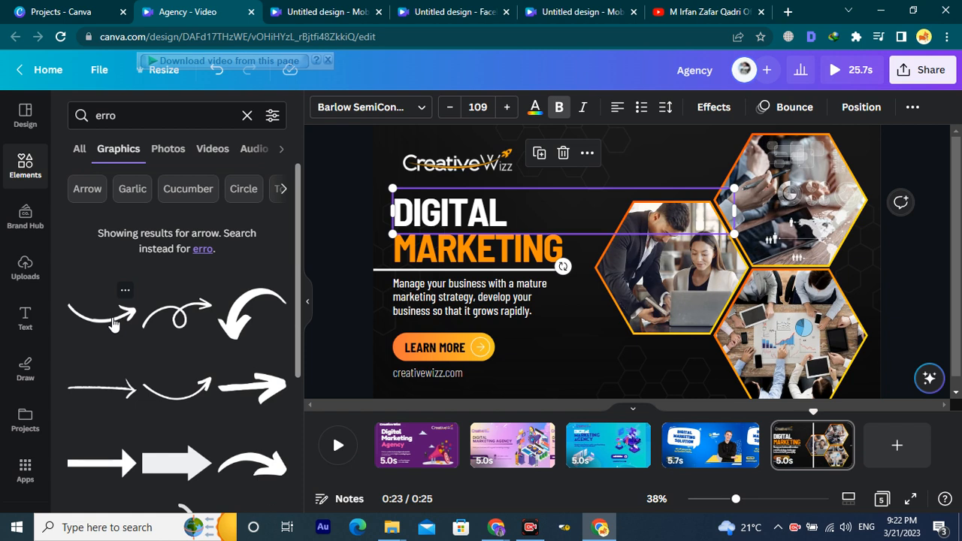
left_click(113, 321)
left_click_drag(628, 331, 672, 308)
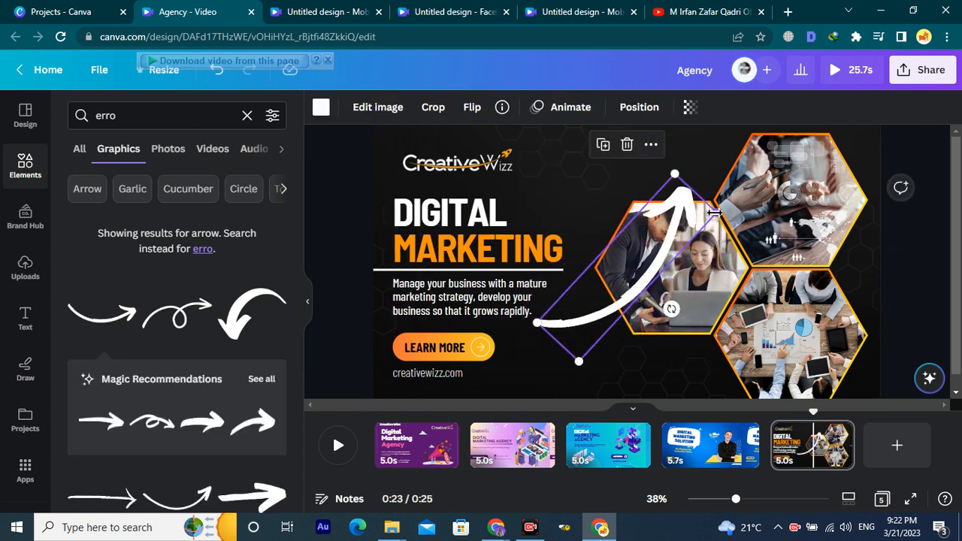
left_click_drag(696, 220, 583, 320)
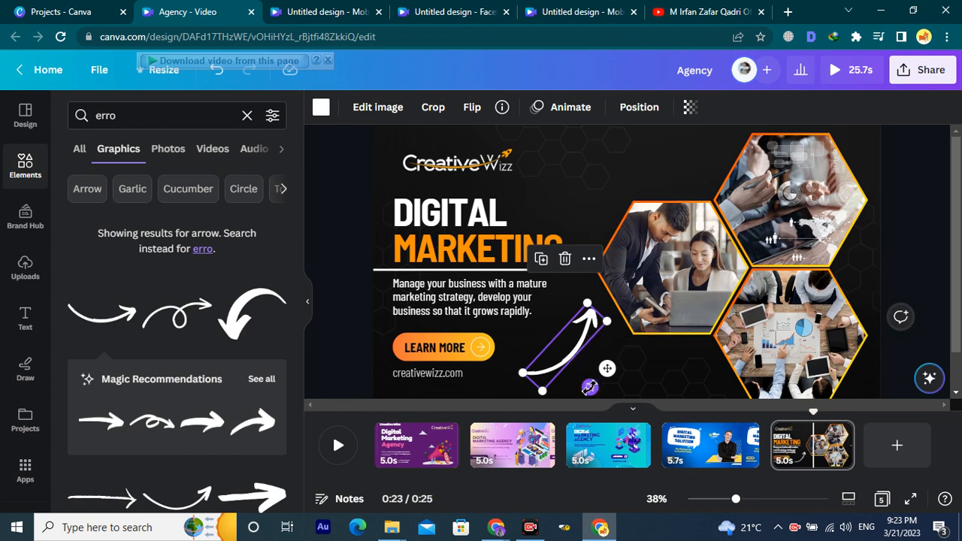
key("Delete")
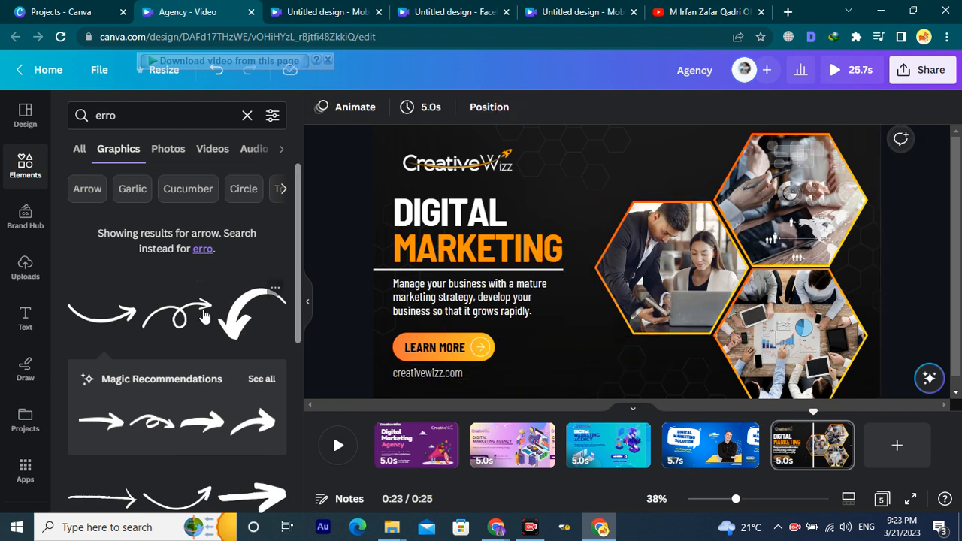
Add a white curved arrow, shrink it beside the logo and tilt it about 26° clockwise.
scroll(191, 320, "down", 1)
scroll(209, 394, "down", 1)
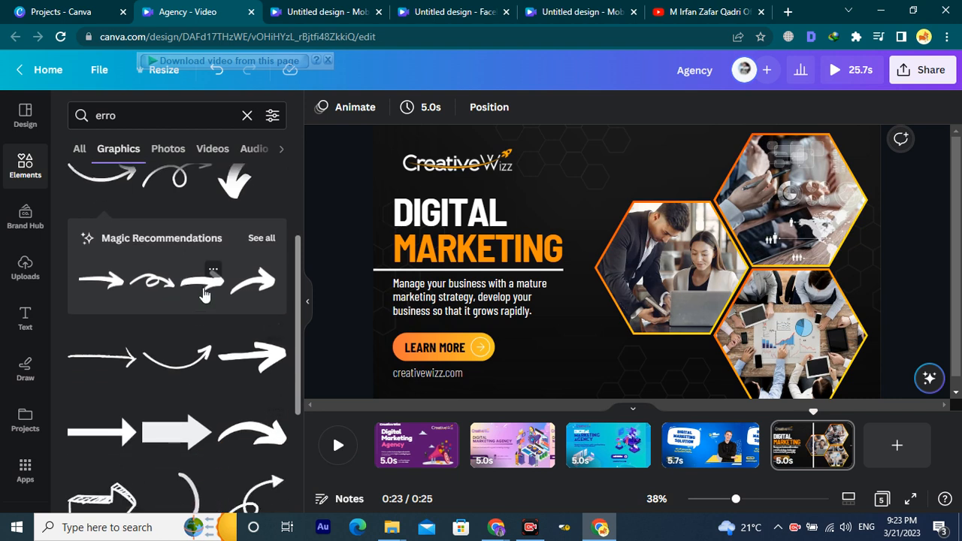
left_click(284, 418)
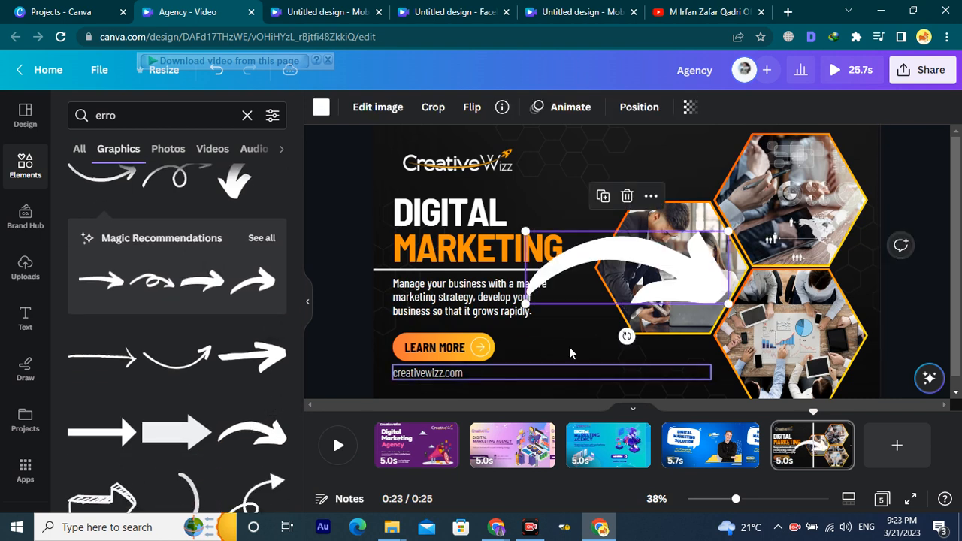
left_click_drag(662, 262, 661, 173)
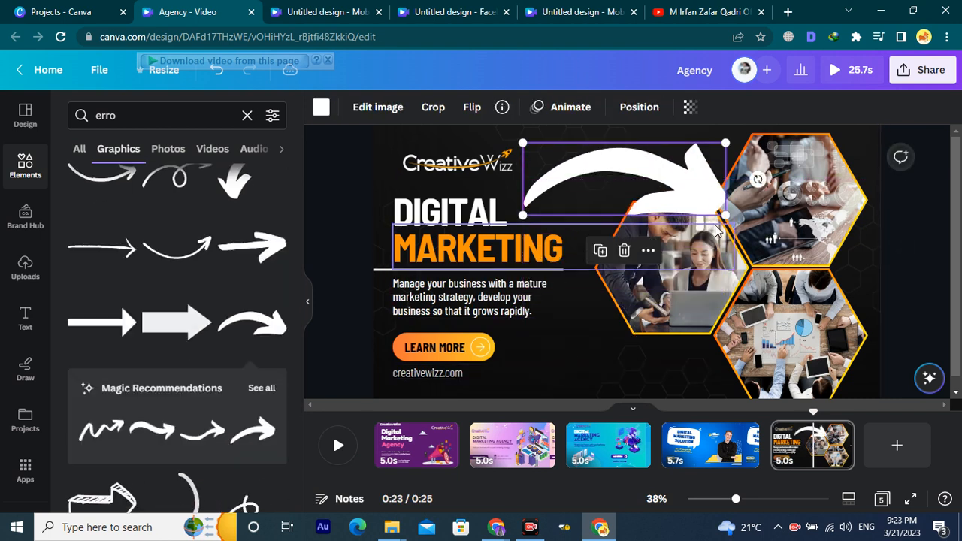
left_click_drag(722, 149, 664, 165)
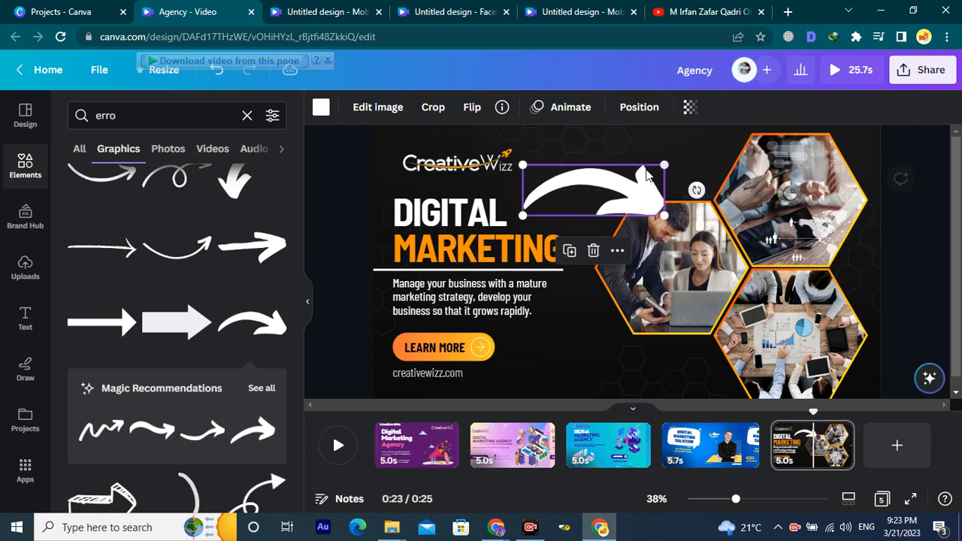
left_click_drag(581, 175, 592, 150)
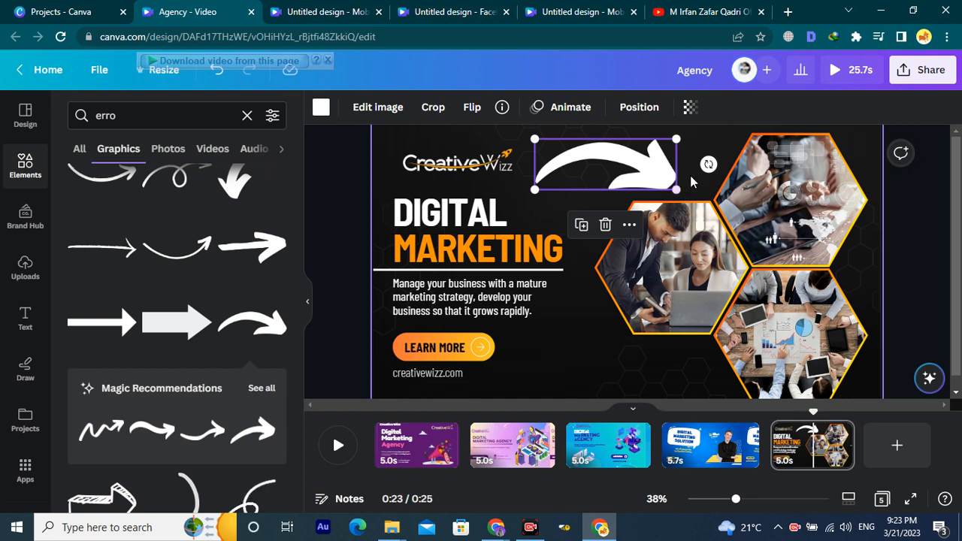
left_click_drag(708, 166, 638, 182)
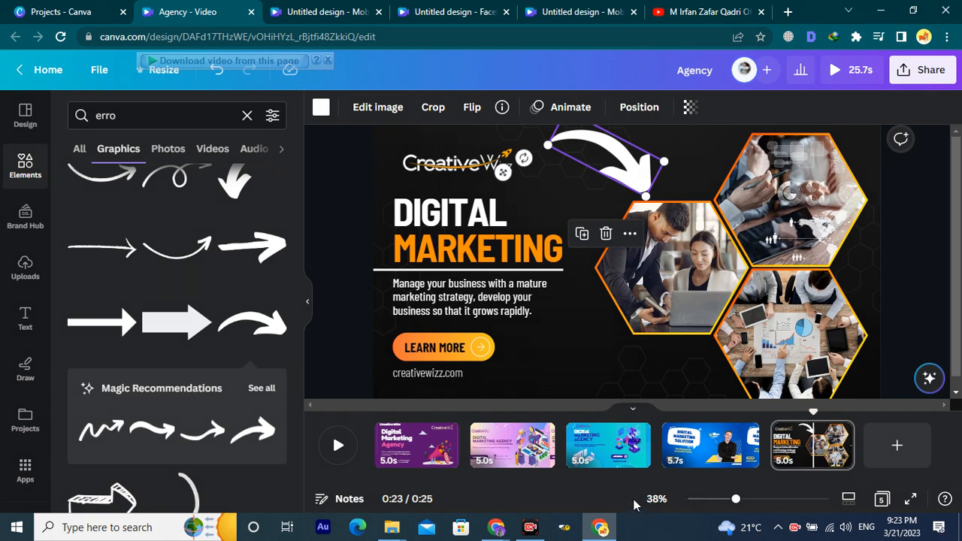
mouse_move(683, 393)
left_mouse_down()
mouse_move(312, 146)
mouse_move(331, 119)
left_mouse_up()
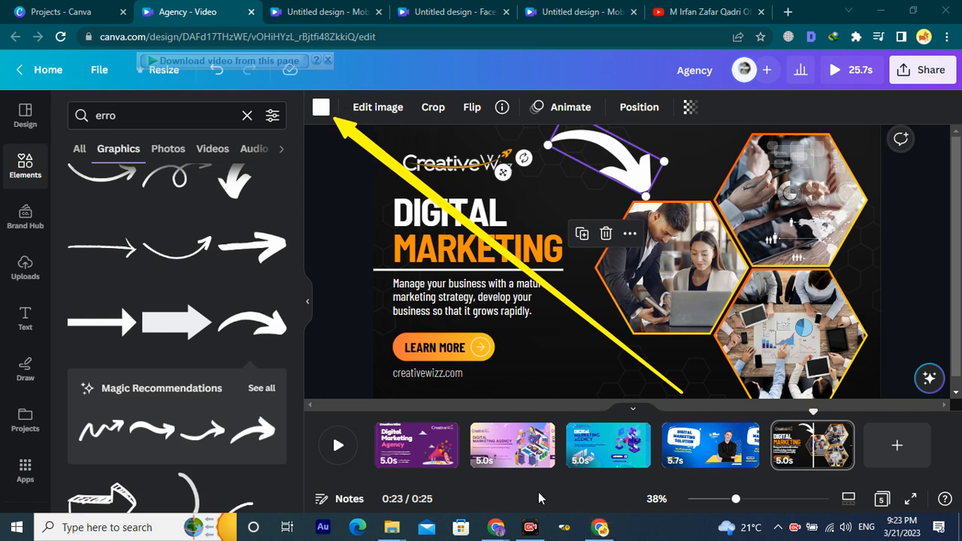
Colour the curved arrow yellow from the colour swatches.
left_click(320, 107)
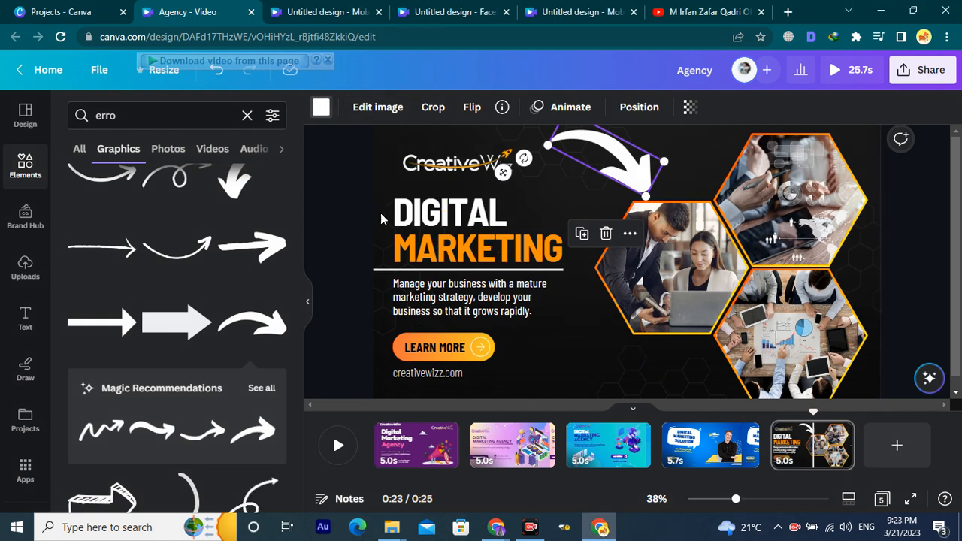
left_click(228, 308)
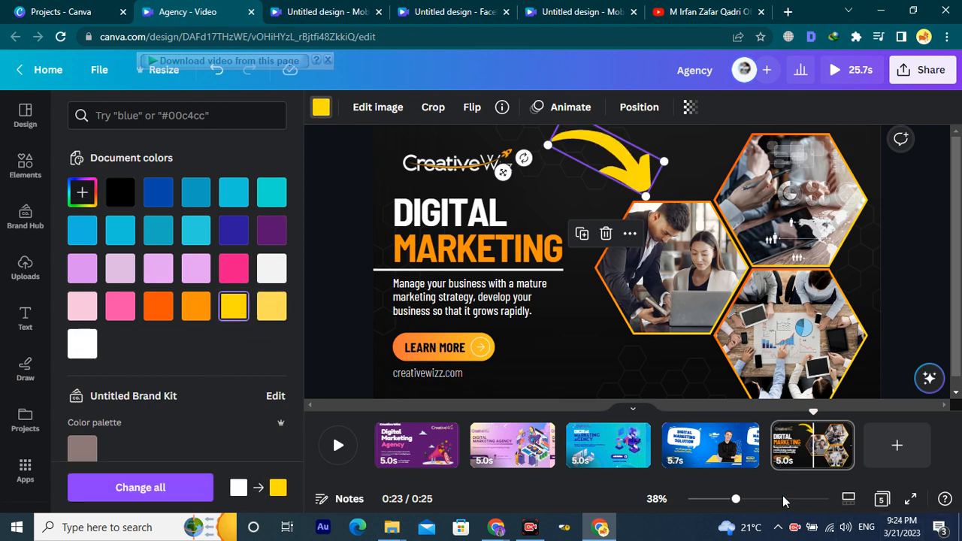
left_click(653, 367)
left_click(577, 154)
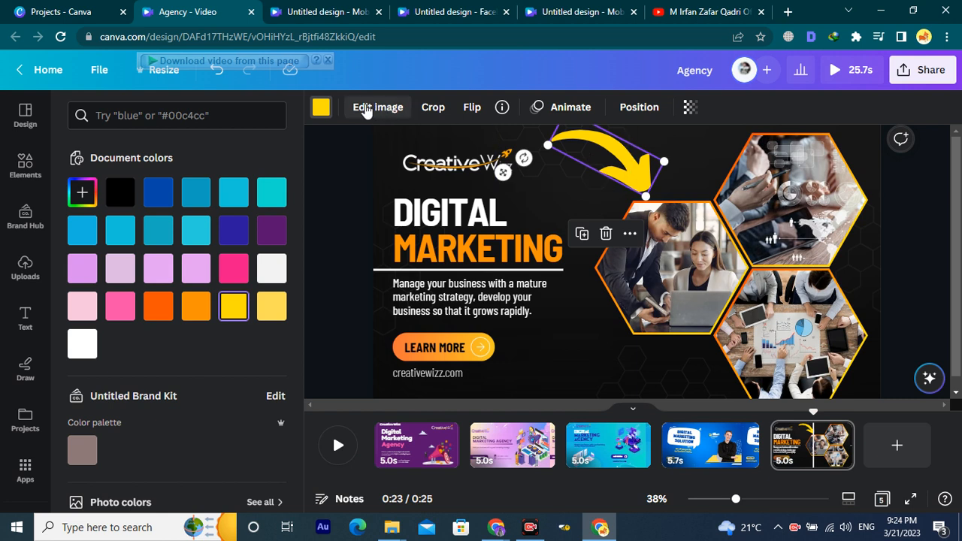
left_click(321, 107)
scroll(285, 241, "down", 2)
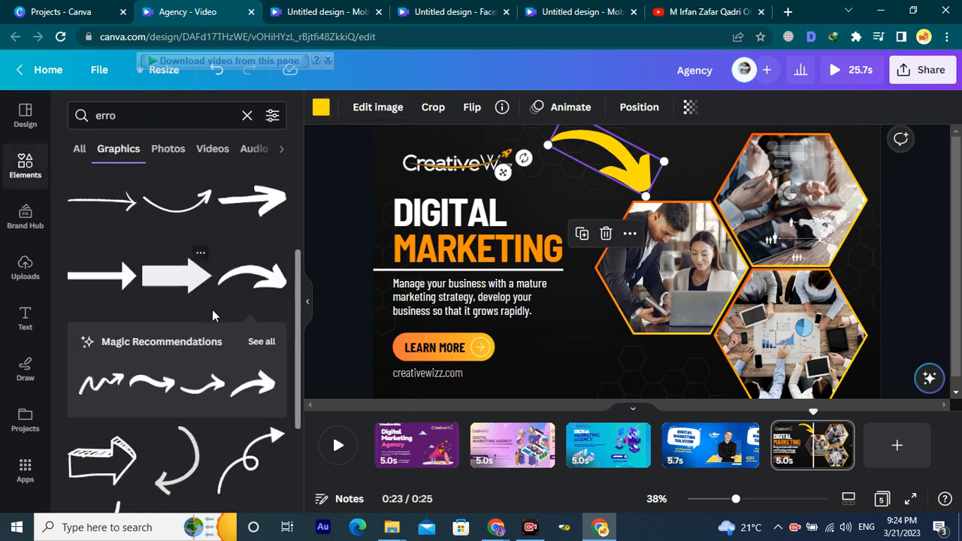
left_click(321, 109)
scroll(196, 345, "down", 3)
scroll(180, 389, "up", 3)
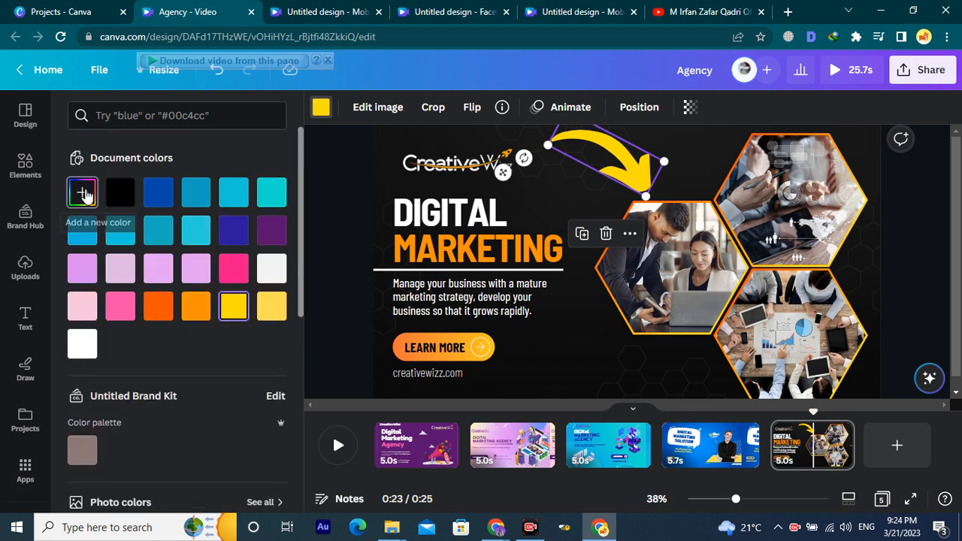
Set the arrow's yellow to #FAFF00 and apply it across all pages.
left_click(83, 193)
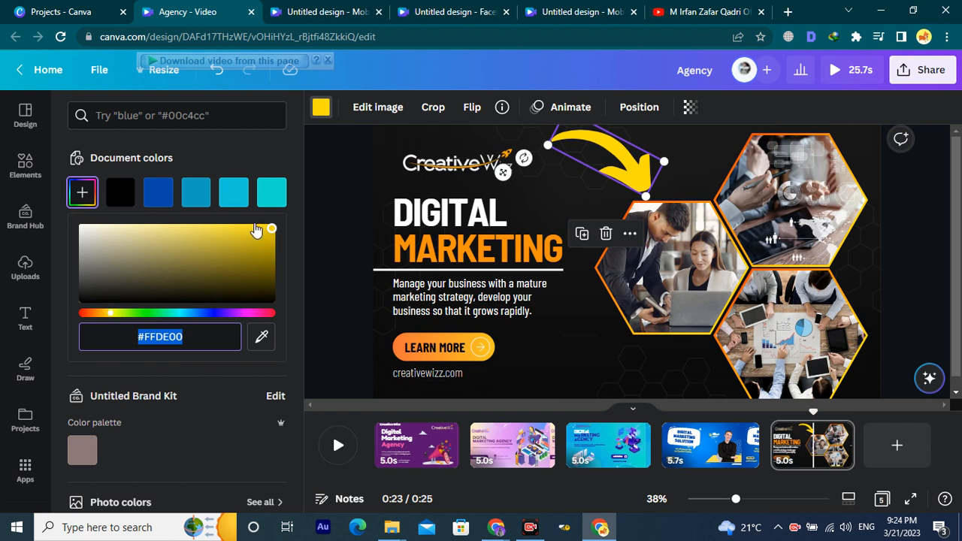
left_click(302, 204)
left_click_drag(111, 317, 114, 313)
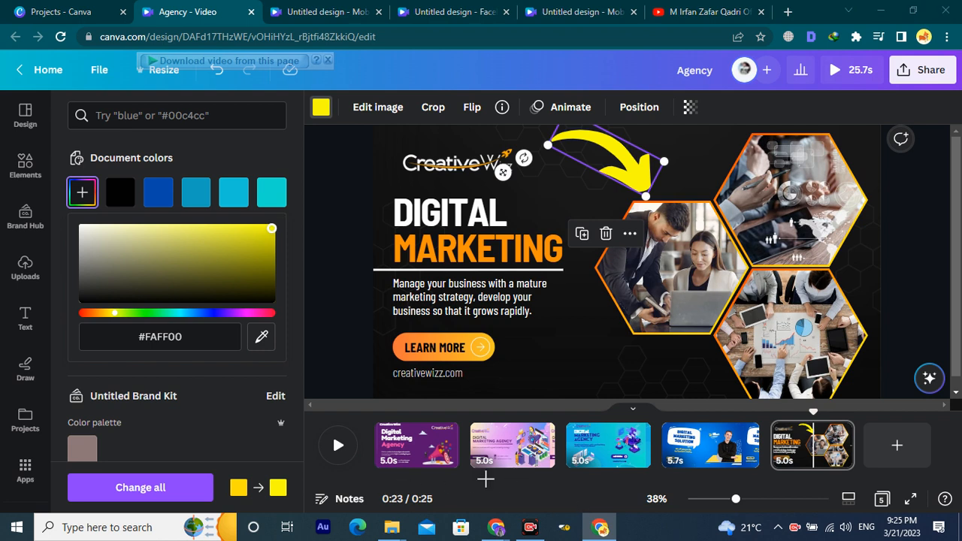
mouse_move(51, 457)
left_mouse_down()
mouse_move(116, 504)
mouse_move(182, 516)
mouse_move(290, 518)
mouse_move(298, 507)
left_mouse_up()
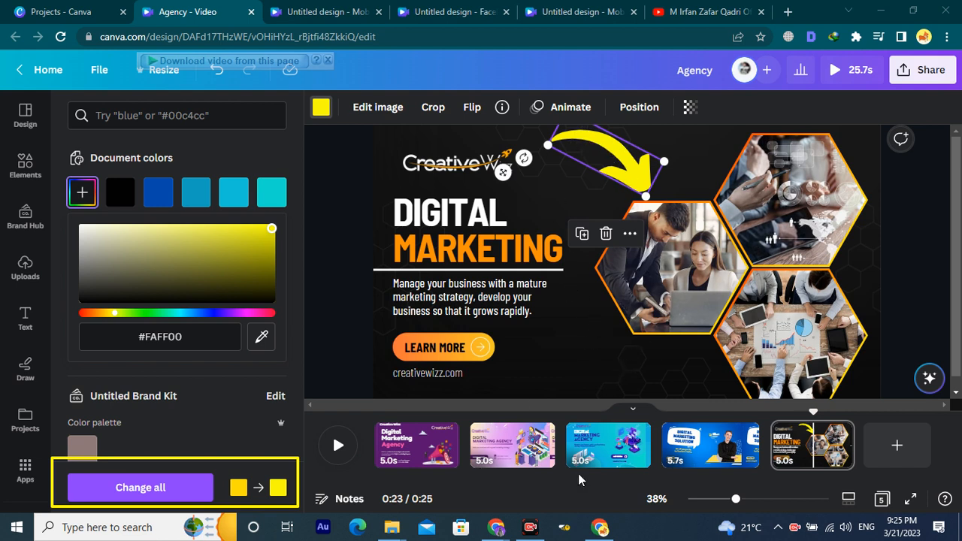
left_click_drag(595, 383, 597, 194)
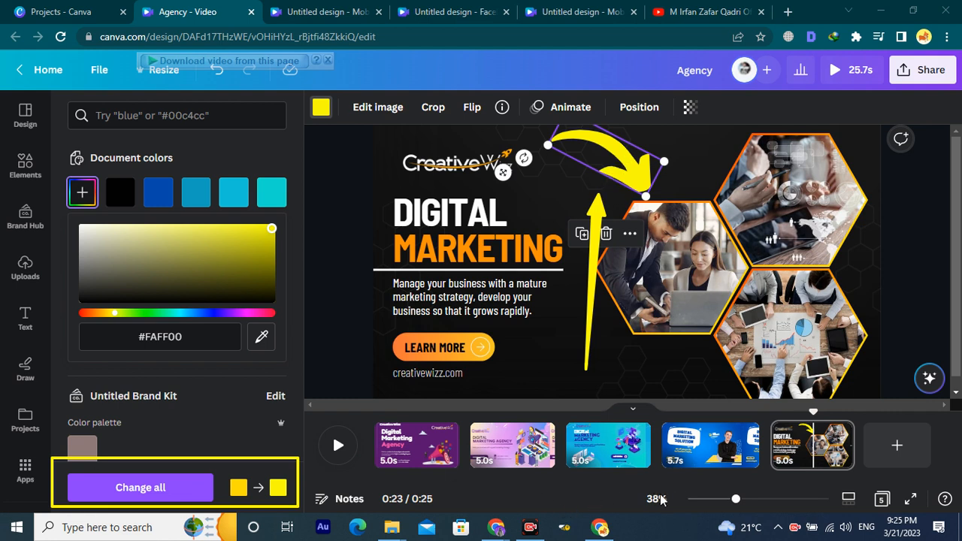
mouse_move(325, 307)
left_mouse_down()
mouse_move(212, 410)
mouse_move(188, 449)
left_mouse_up()
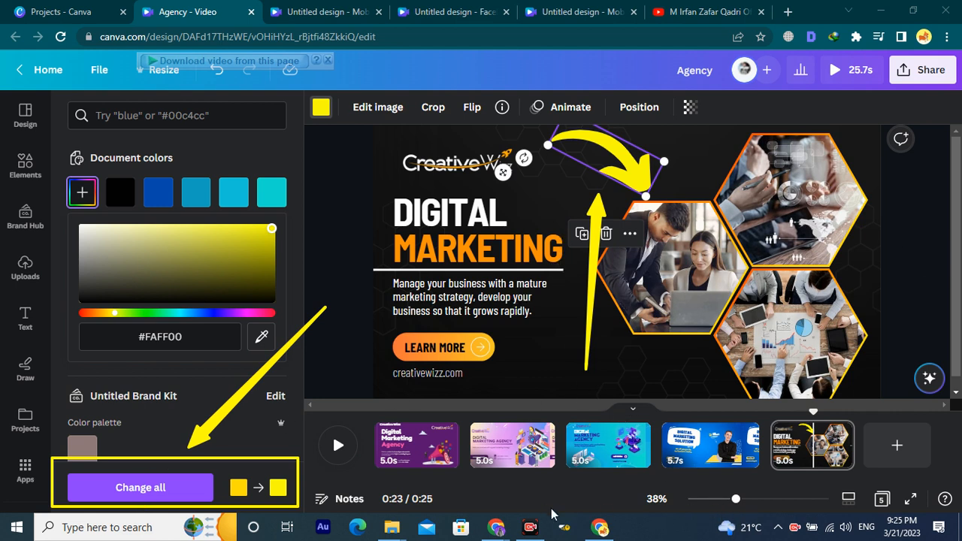
key("Escape")
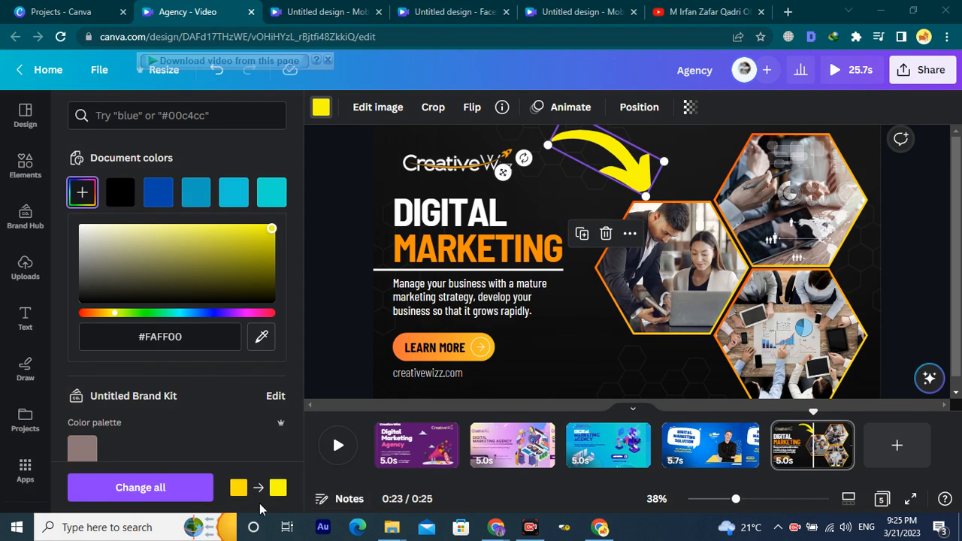
left_click(182, 492)
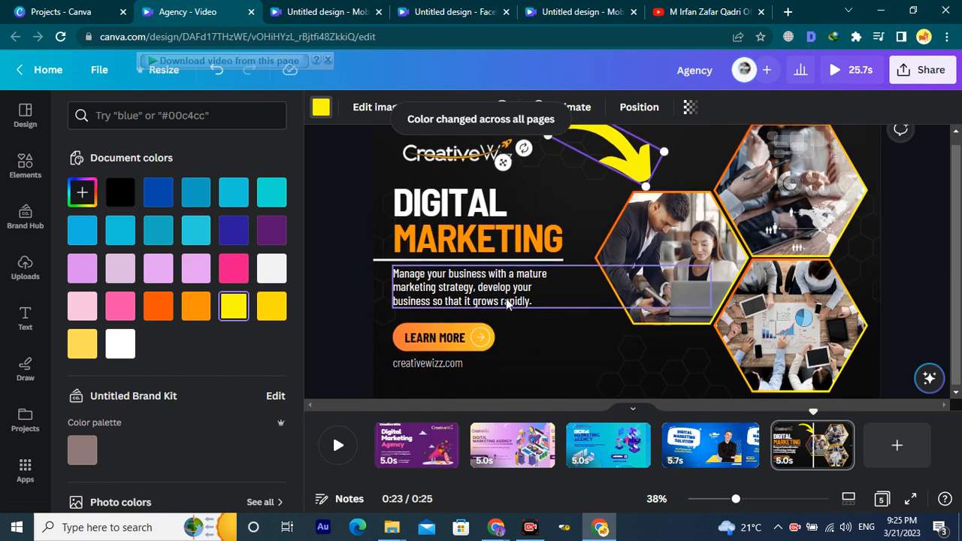
Recolour the DIGITAL heading yellow and swap white for yellow on all pages.
left_click(710, 172)
left_click(518, 238)
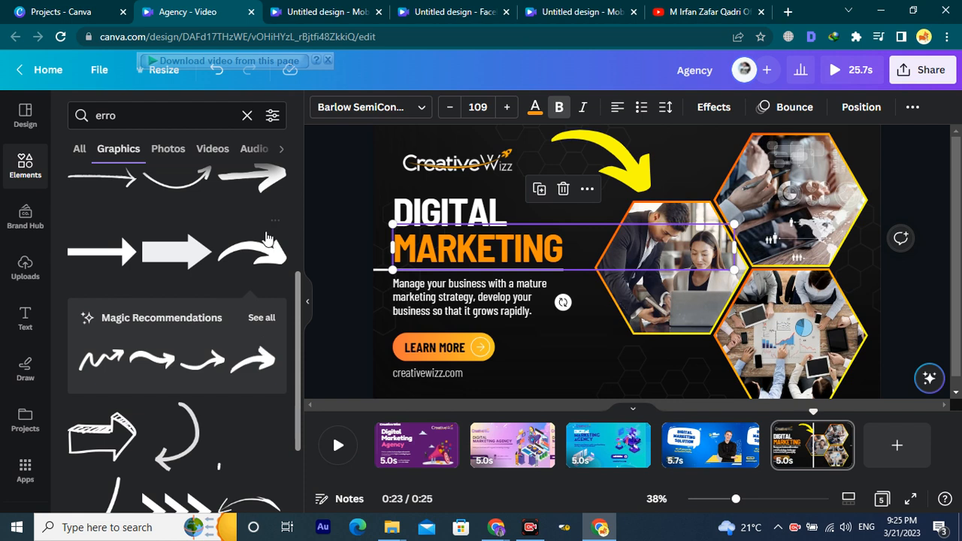
double_click(471, 258)
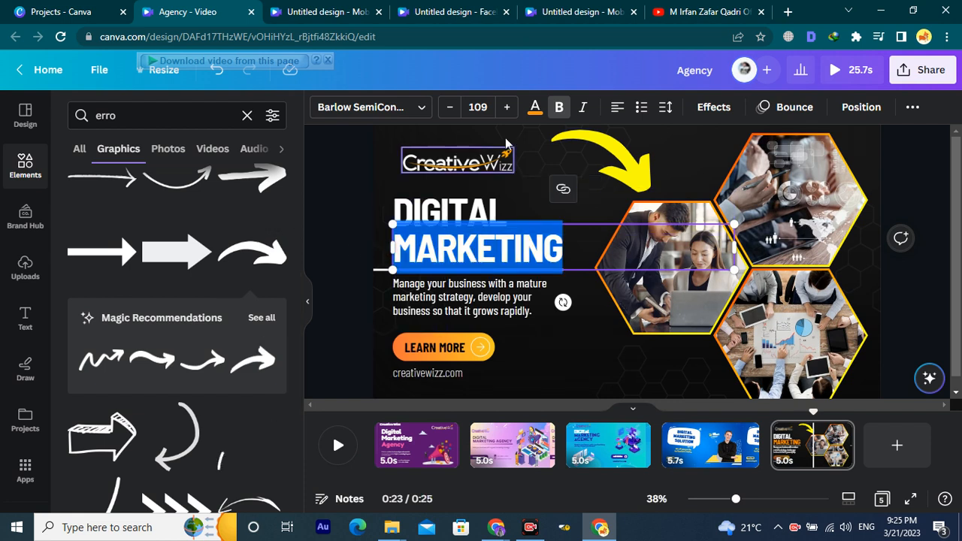
left_click(550, 373)
left_click(493, 215)
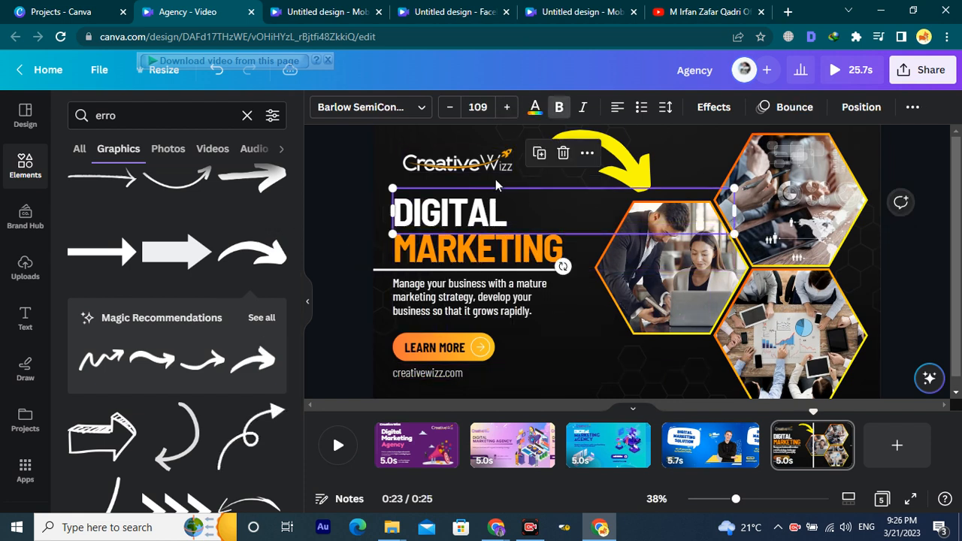
left_click(536, 109)
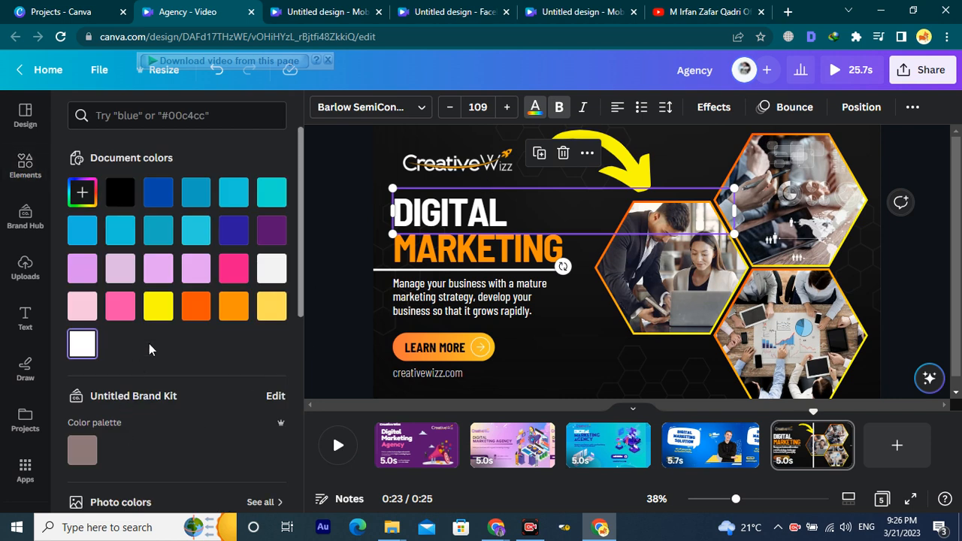
left_click(158, 307)
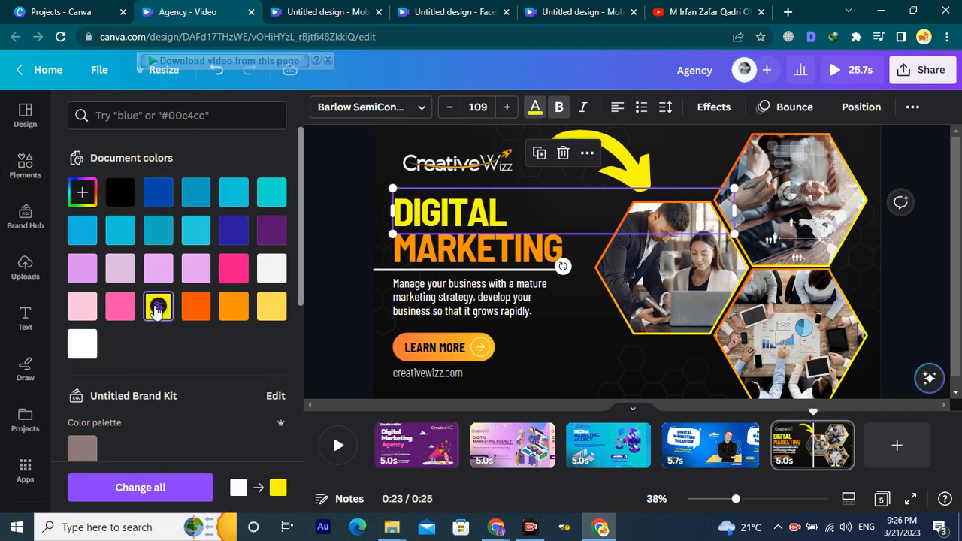
left_click(152, 488)
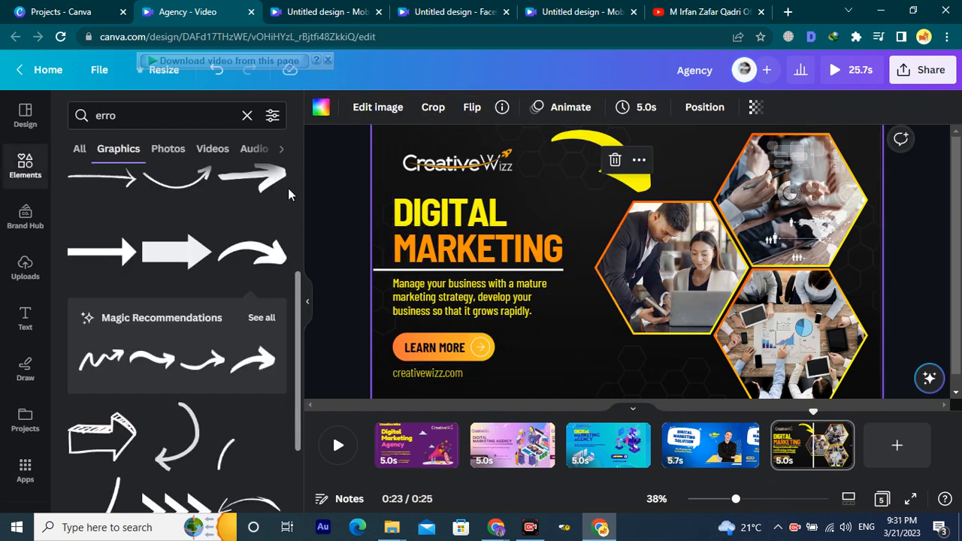
Nudge the yellow curved arrow around the slide, then delete it.
left_click(338, 193)
left_click_drag(639, 167, 617, 171)
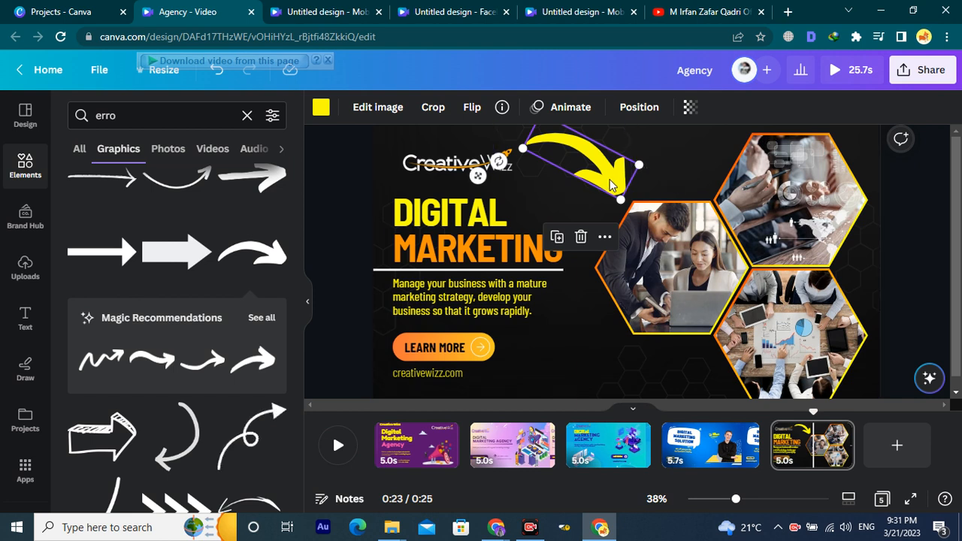
left_click_drag(615, 178, 621, 169)
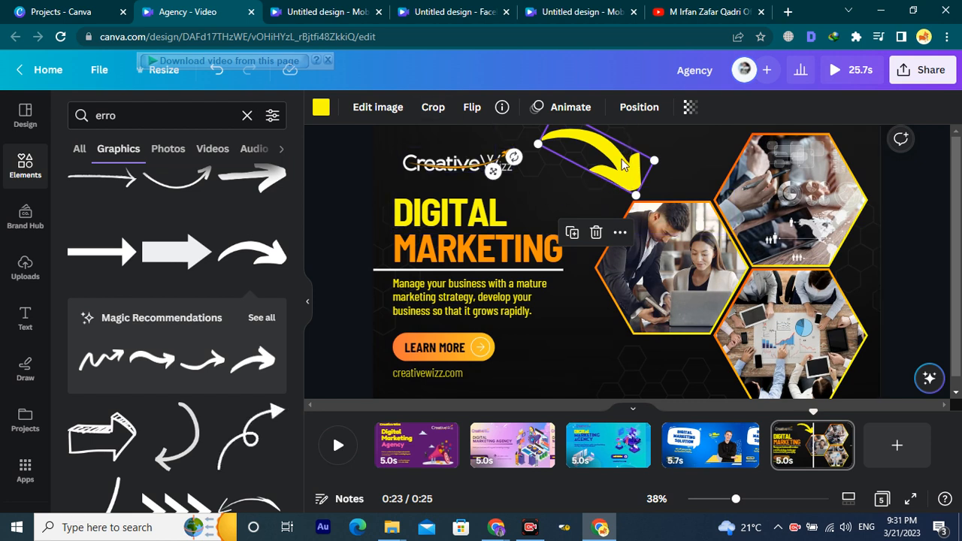
key("Delete")
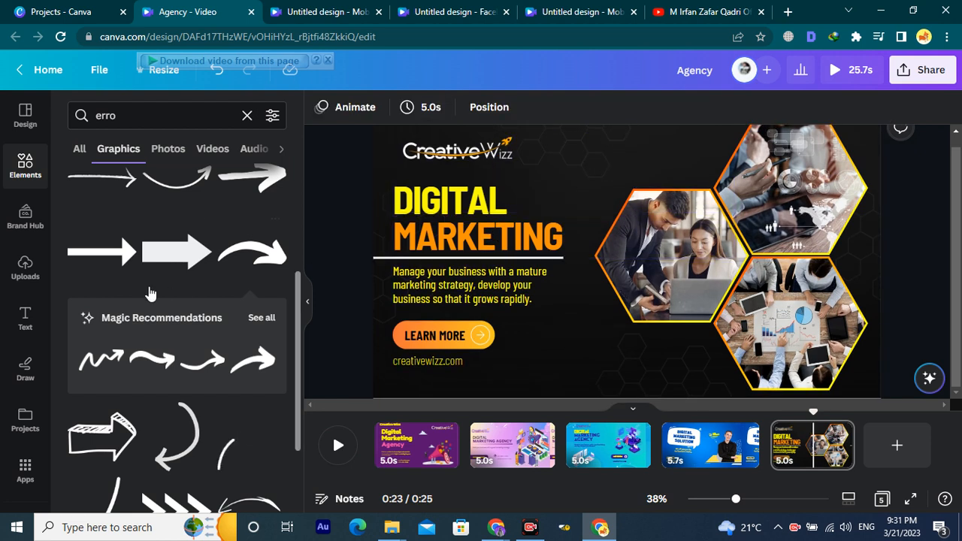
Search the Elements library for 'digital marketing'.
scroll(150, 293, "down", 3)
scroll(72, 199, "up", 4)
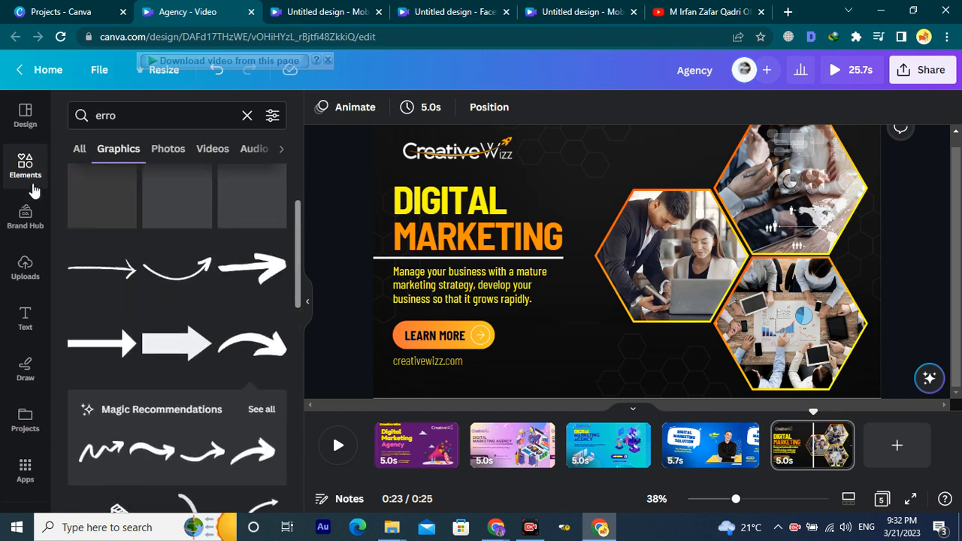
scroll(180, 248, "down", 5)
scroll(180, 263, "up", 5)
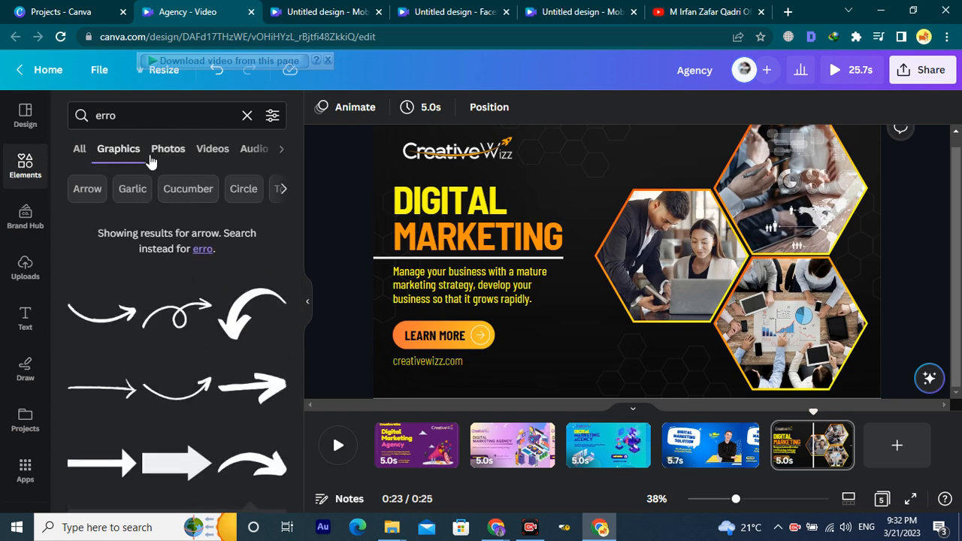
left_click(137, 116)
key("ctrl+a")
key("BackSpace")
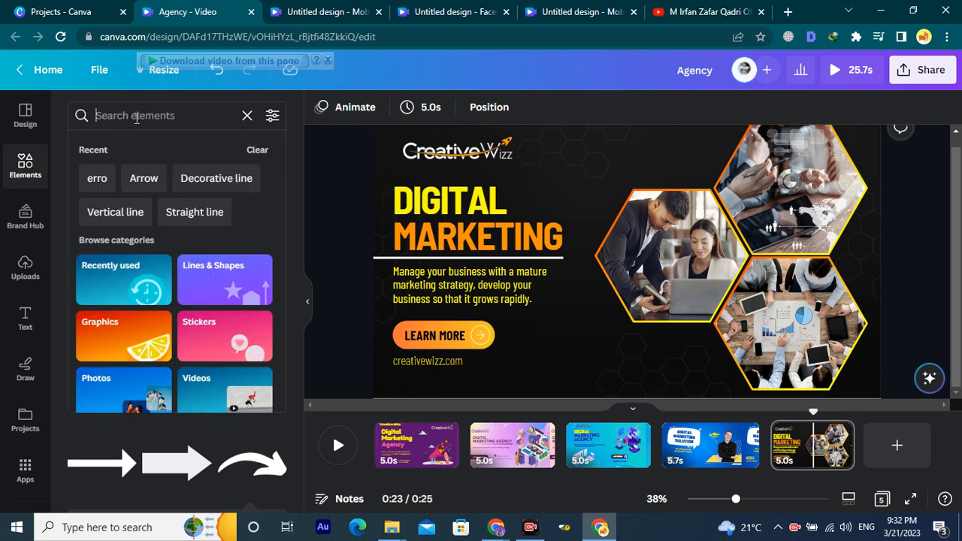
type("digital marketing")
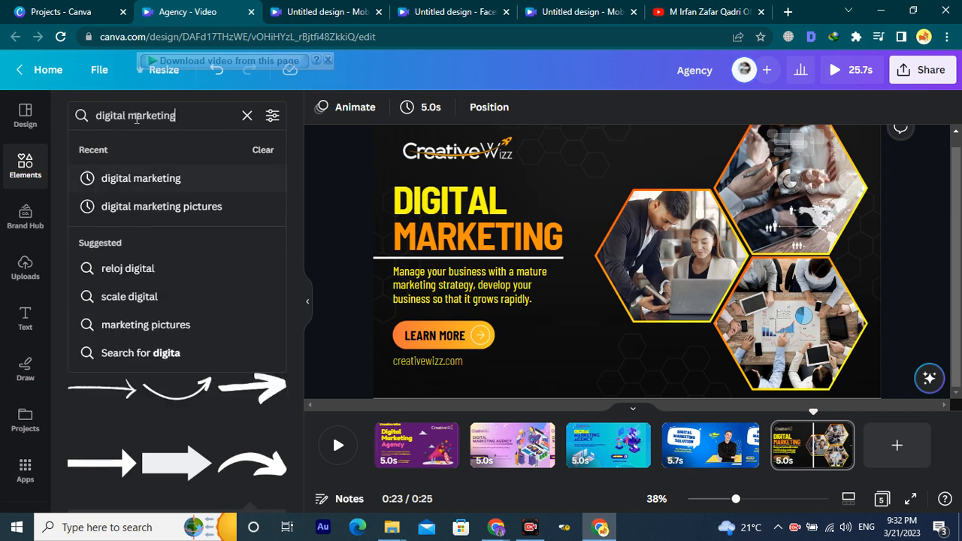
key("Return")
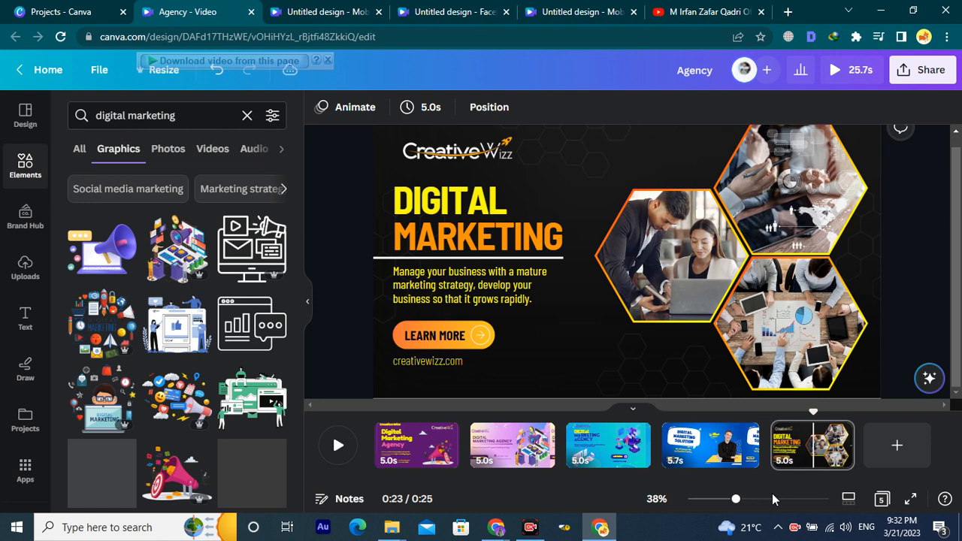
Try a megaphone graphic and a marketing collage in a hexagon, deleting both.
left_click(172, 470)
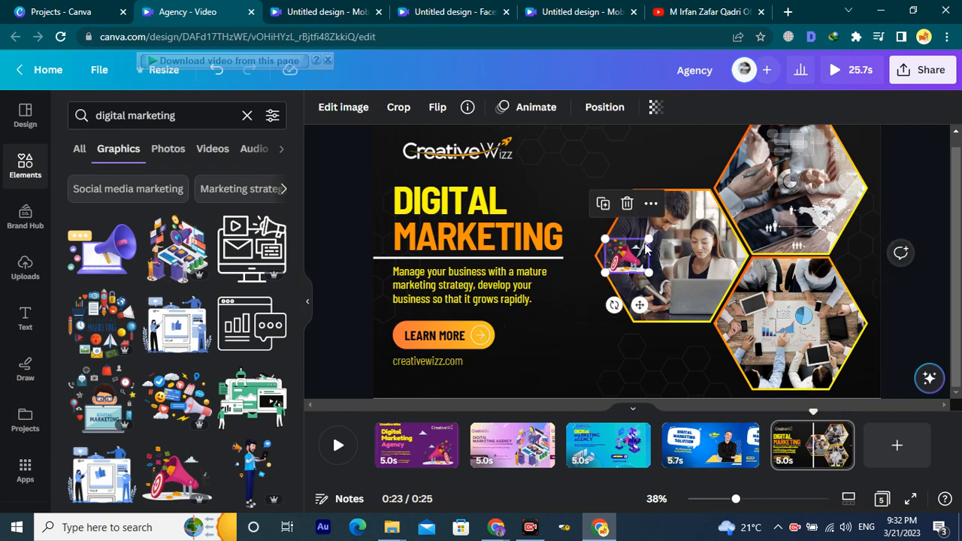
left_click_drag(655, 237, 720, 184)
left_click_drag(609, 349, 574, 343)
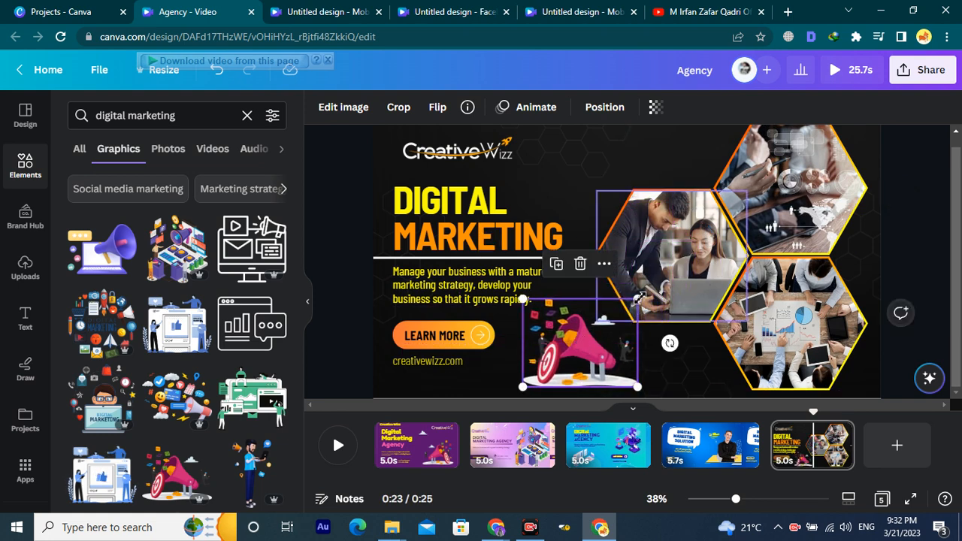
left_click_drag(637, 299, 622, 311)
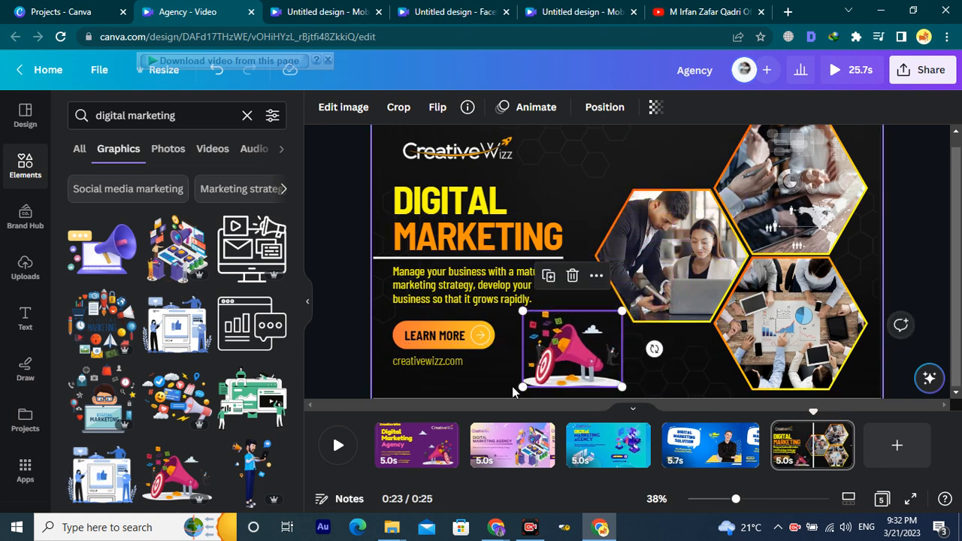
left_click_drag(579, 355, 585, 278)
key("Delete")
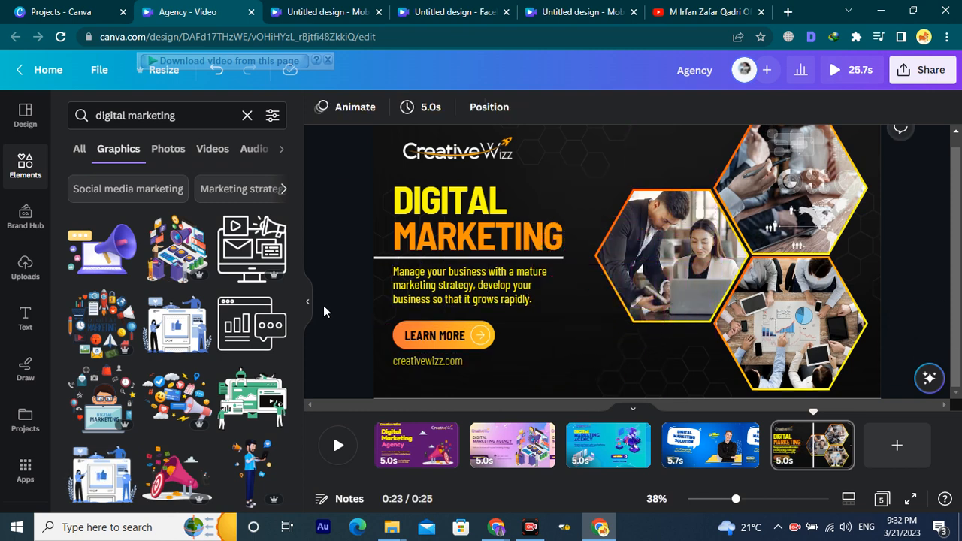
left_click_drag(105, 312, 783, 167)
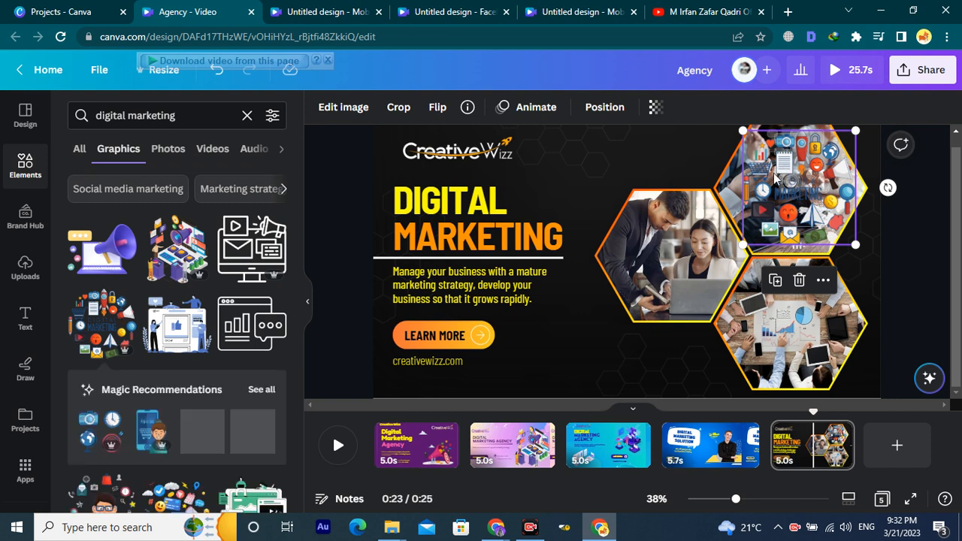
key("Delete")
Add a white target graphic below the photo hexagons, sized 247×247.
left_click(568, 366)
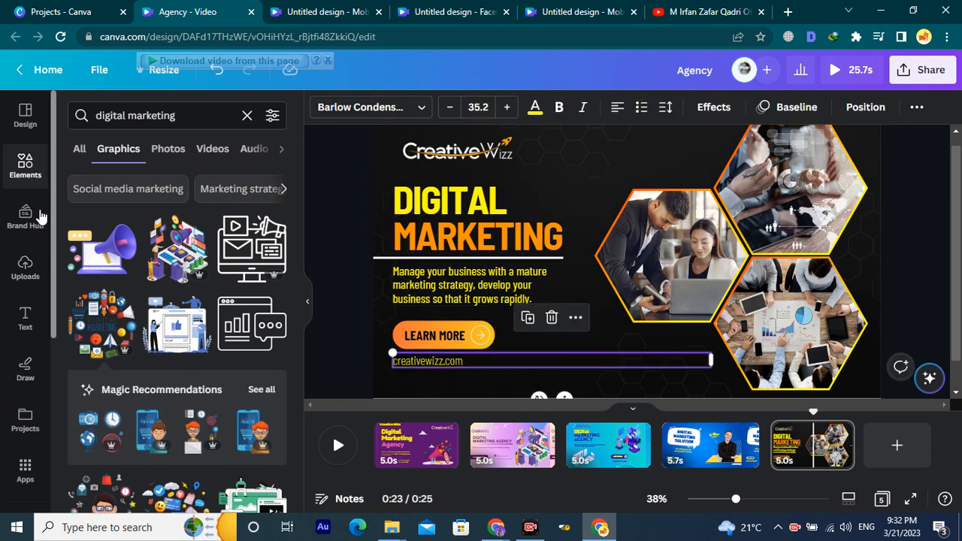
scroll(151, 339, "down", 5)
scroll(181, 380, "down", 2)
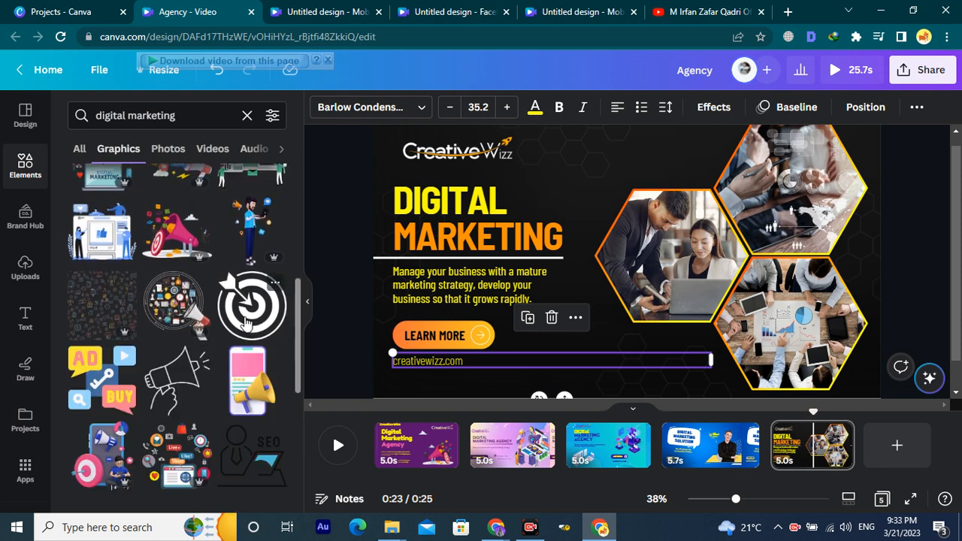
left_click(246, 322)
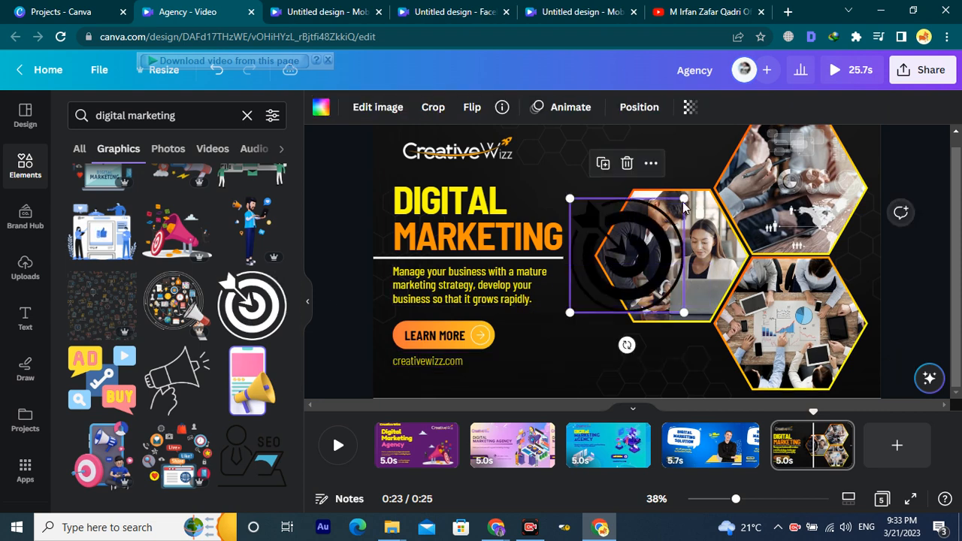
left_click_drag(684, 203, 647, 236)
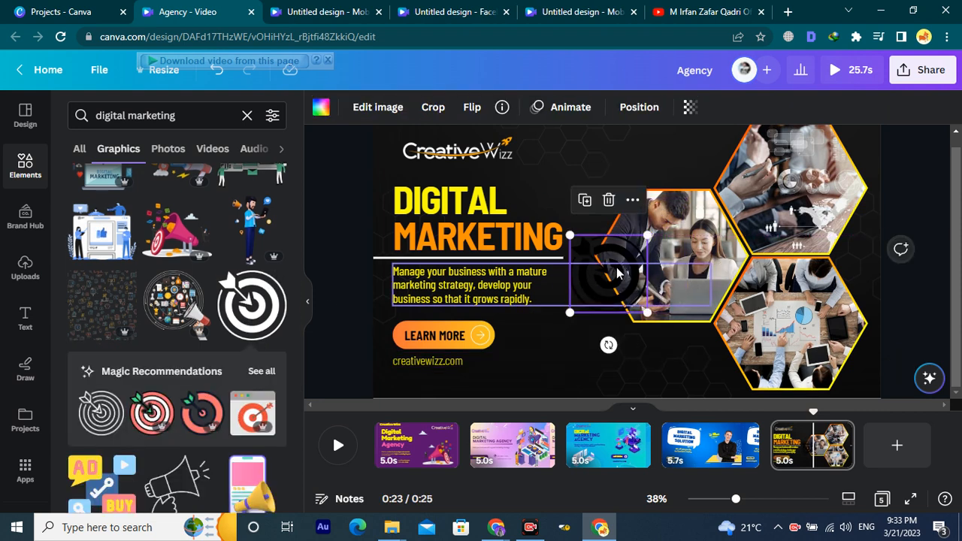
left_click_drag(608, 273, 603, 332)
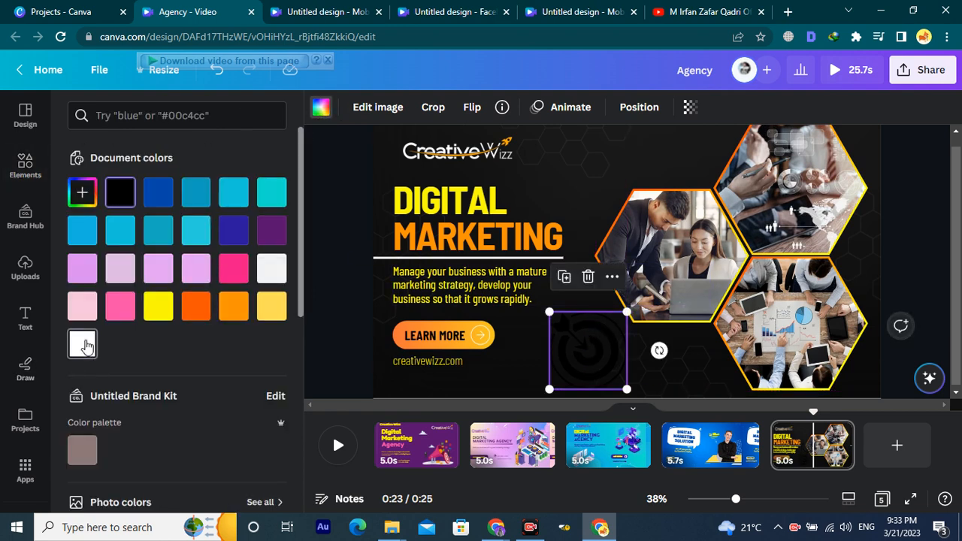
left_click(82, 344)
left_click(598, 168)
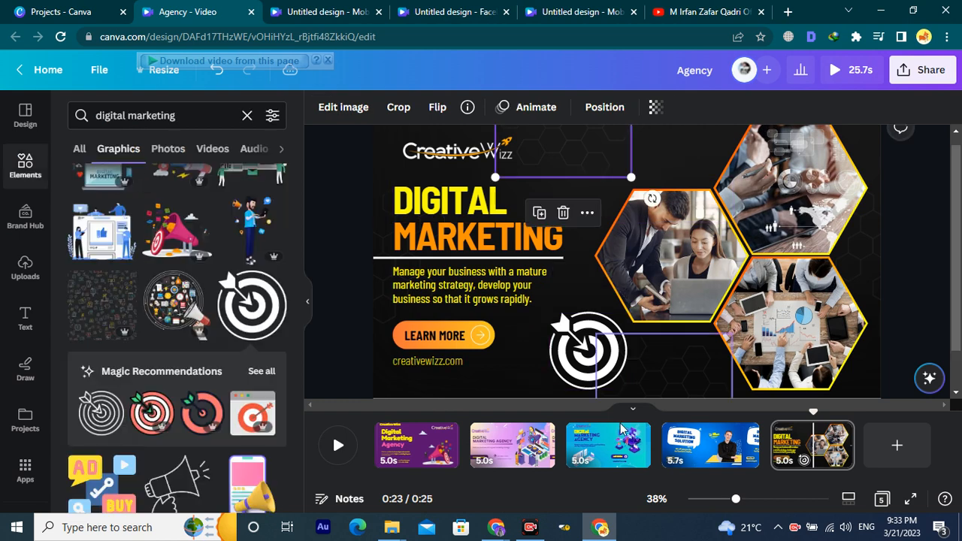
left_click(591, 344)
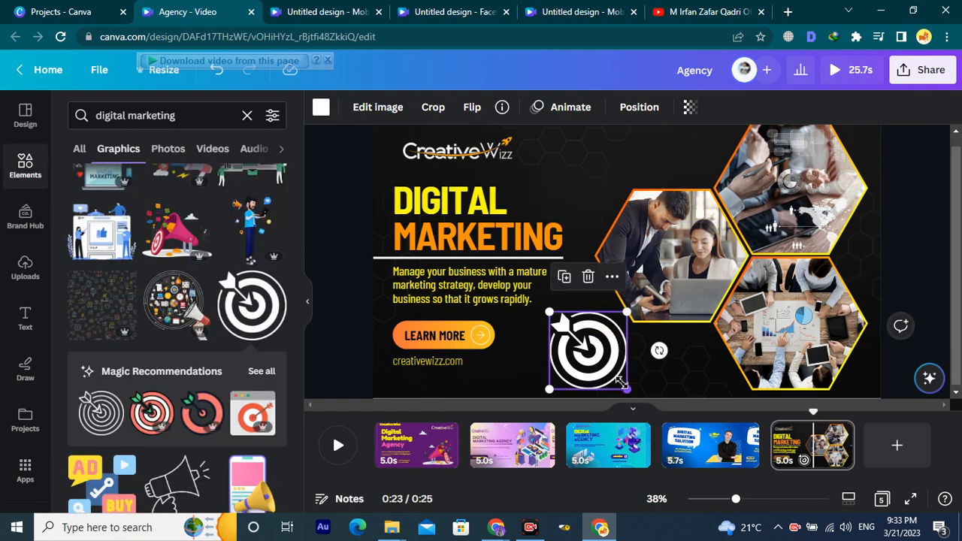
left_click_drag(625, 390, 616, 377)
left_click(347, 351)
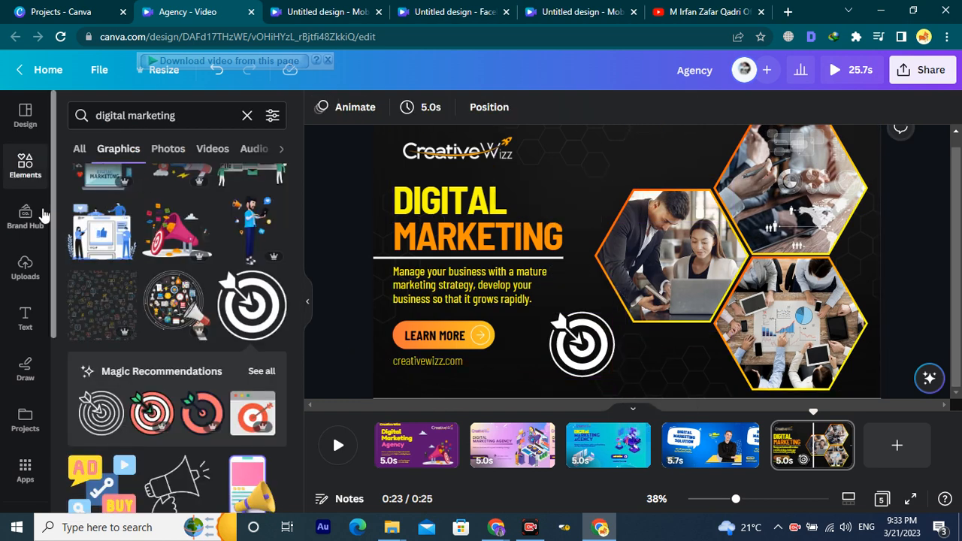
left_click(23, 217)
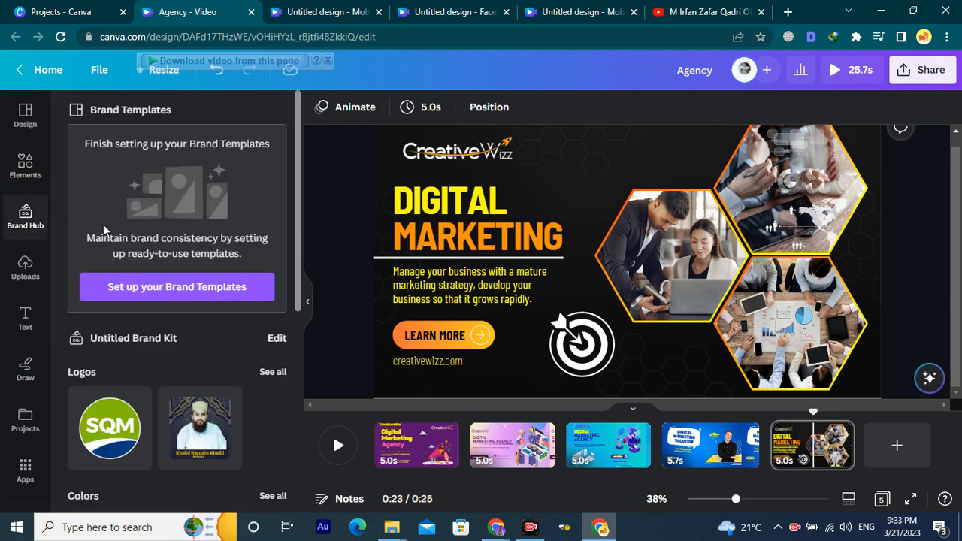
scroll(192, 289, "down", 5)
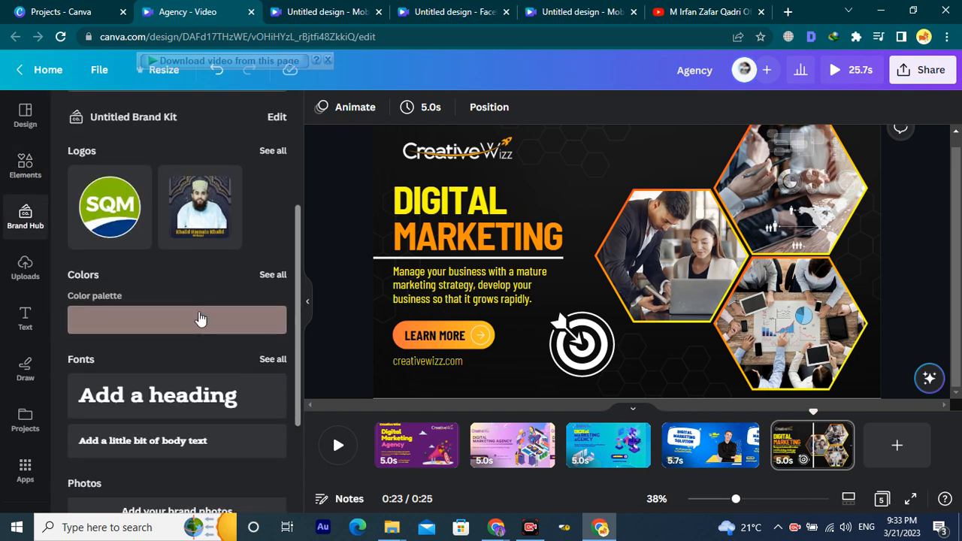
scroll(173, 308, "up", 5)
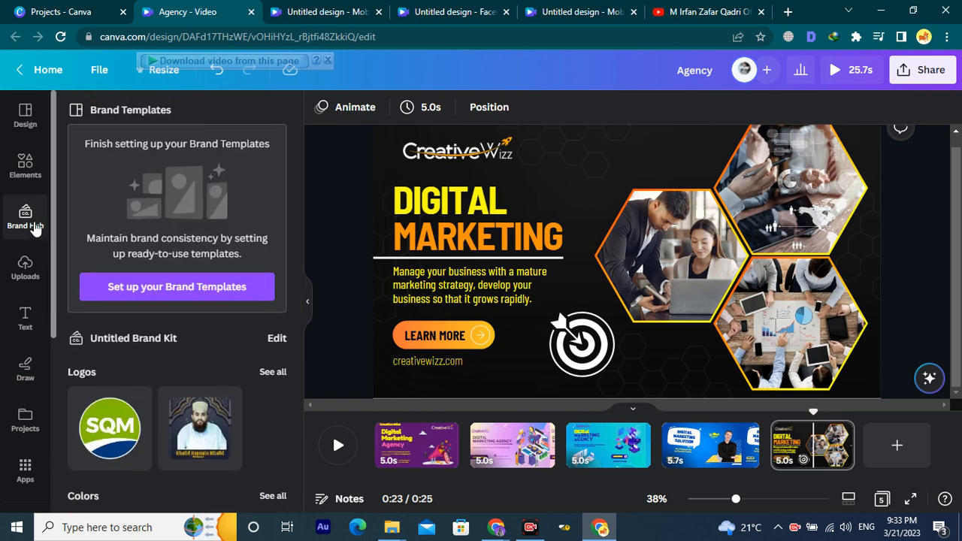
scroll(160, 287, "down", 5)
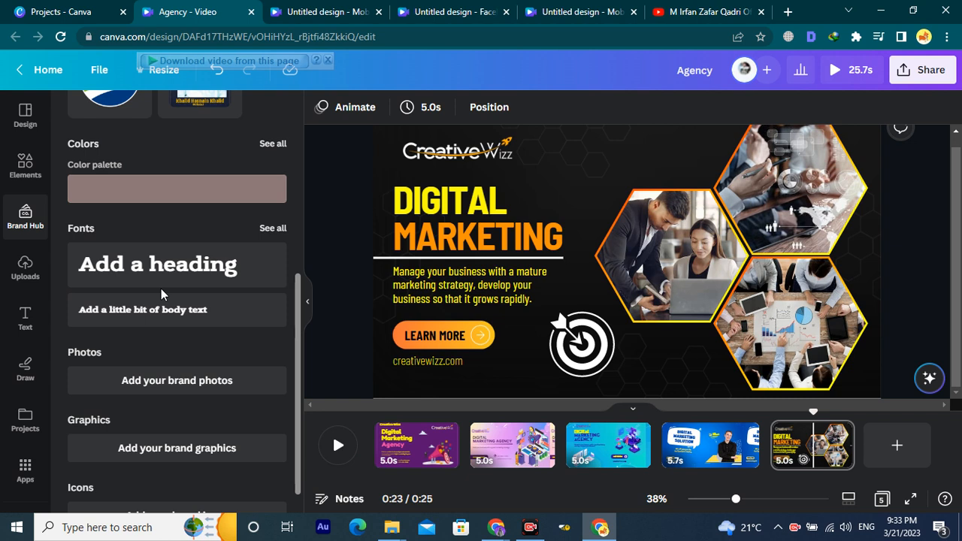
scroll(161, 289, "down", 1)
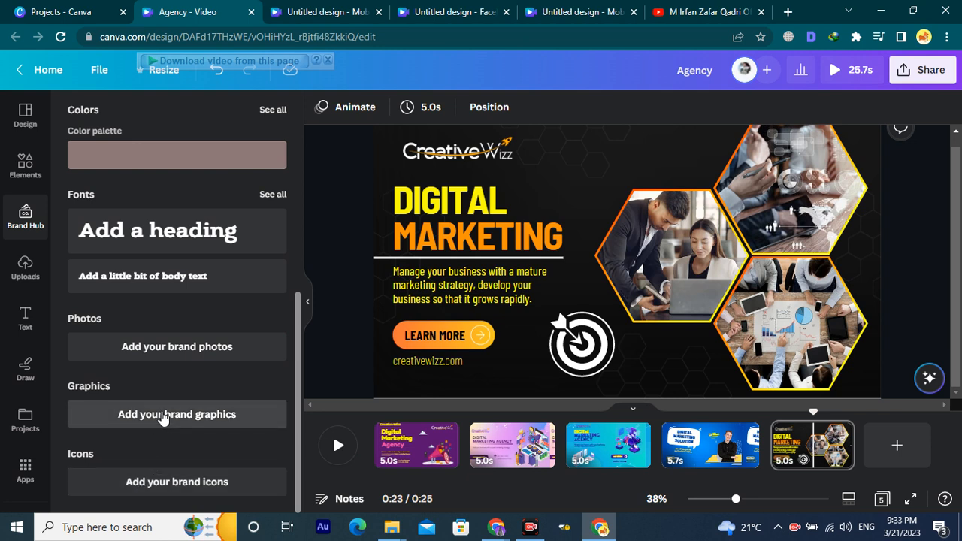
Upload color 02.png and color 03.png as brand kit photos.
left_click(156, 348)
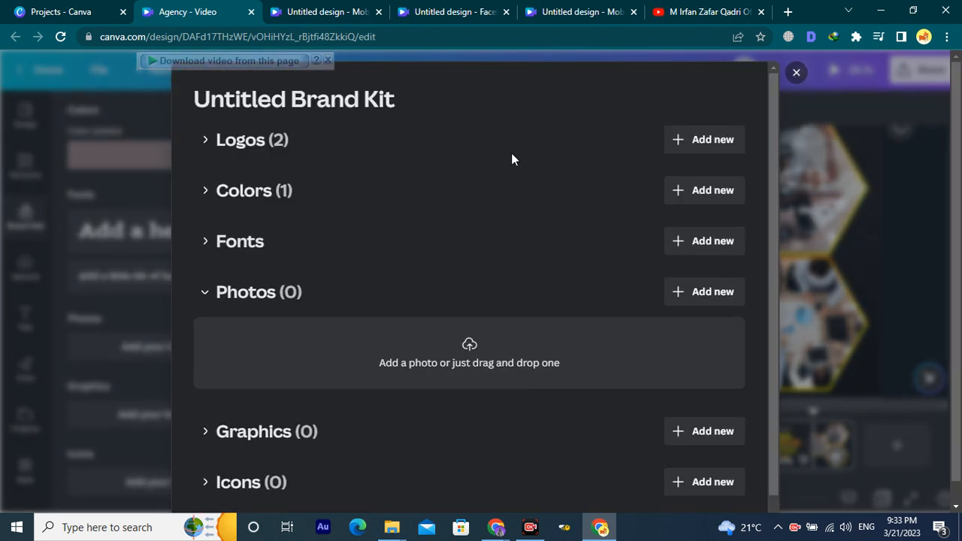
scroll(412, 157, "down", 2)
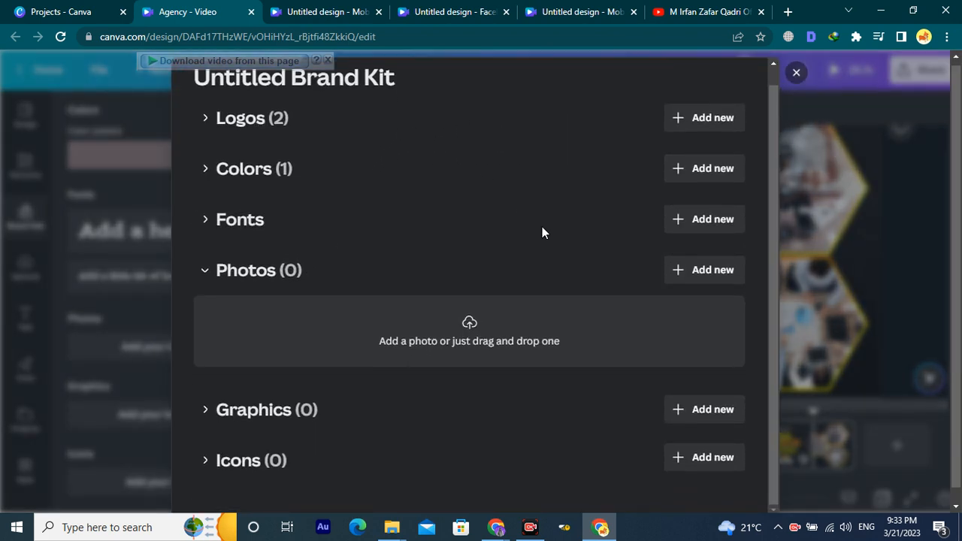
left_click(463, 325)
left_click(164, 124)
left_click(246, 144, "ctrl")
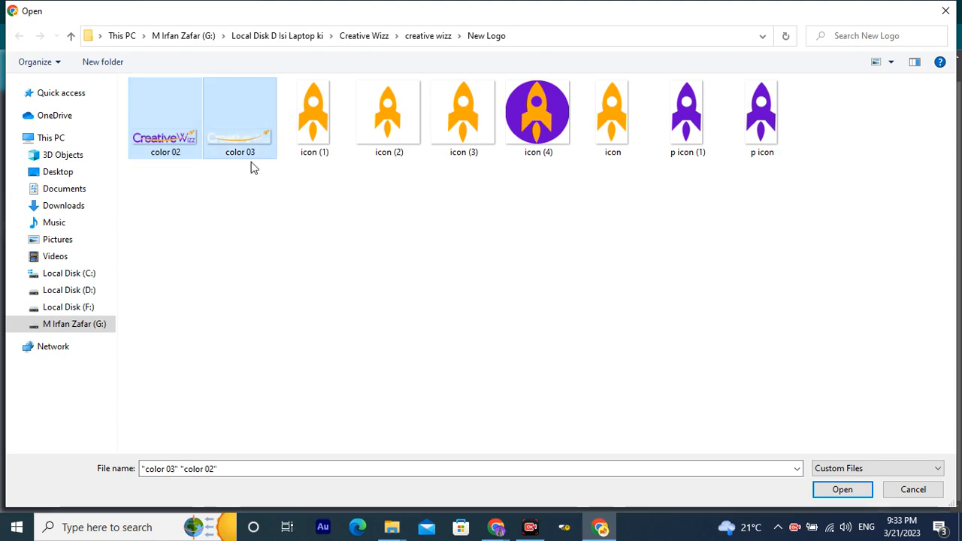
key("Return")
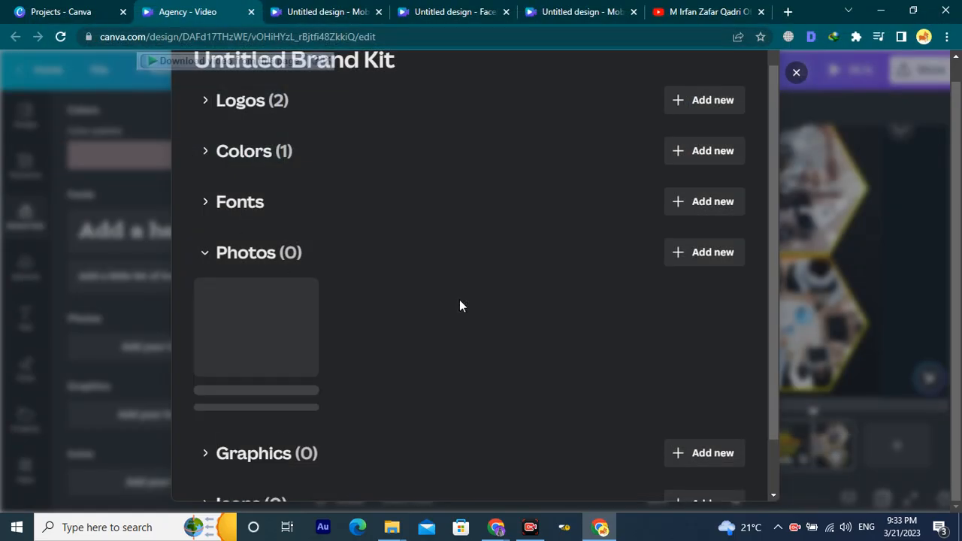
scroll(471, 355, "down", 2)
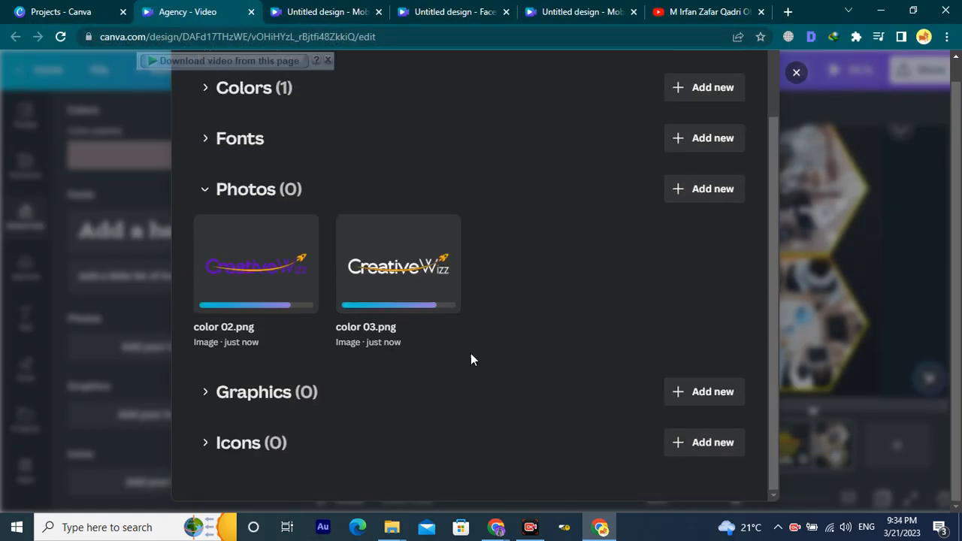
scroll(451, 343, "up", 2)
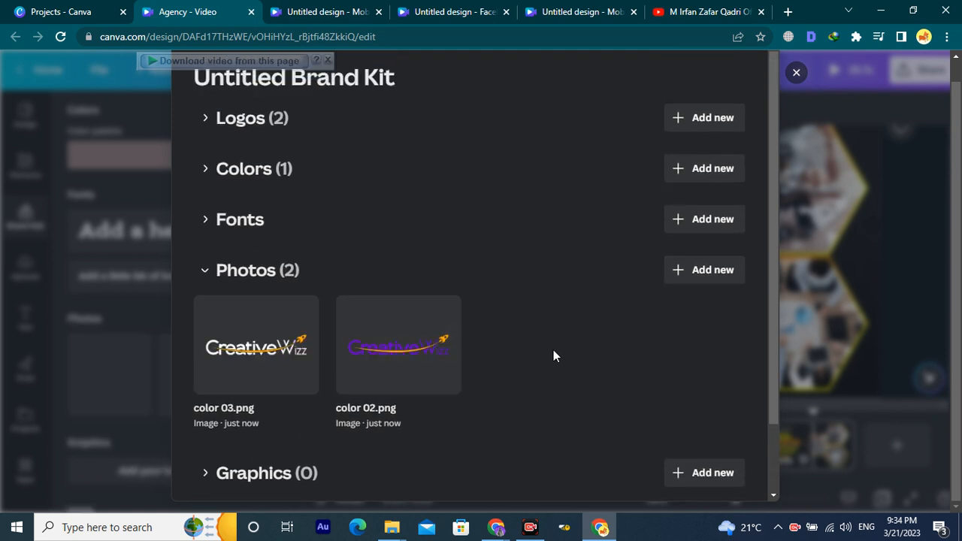
scroll(557, 355, "down", 2)
scroll(641, 320, "up", 2)
left_click(797, 74)
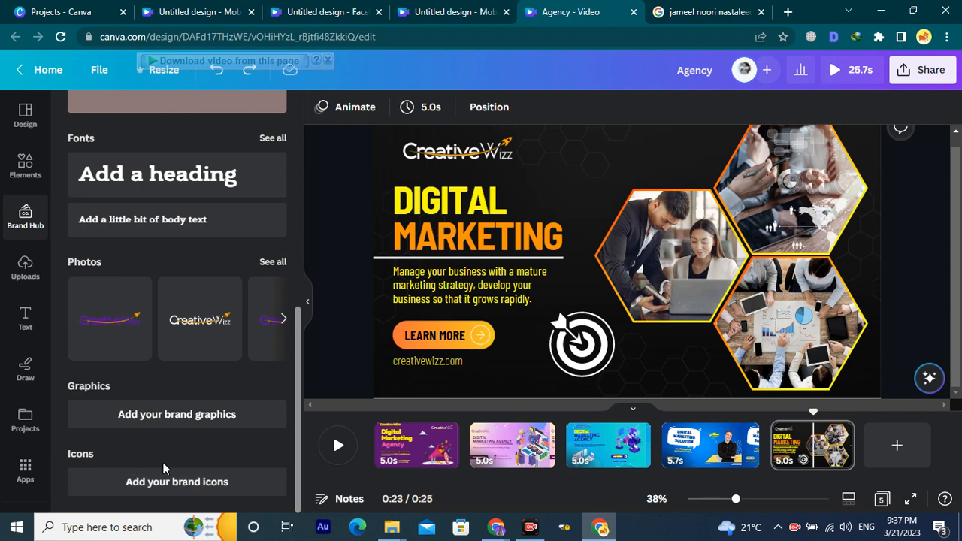
Open the Untitled Brand Kit to add brand graphics to its empty Graphics section.
left_click(177, 415)
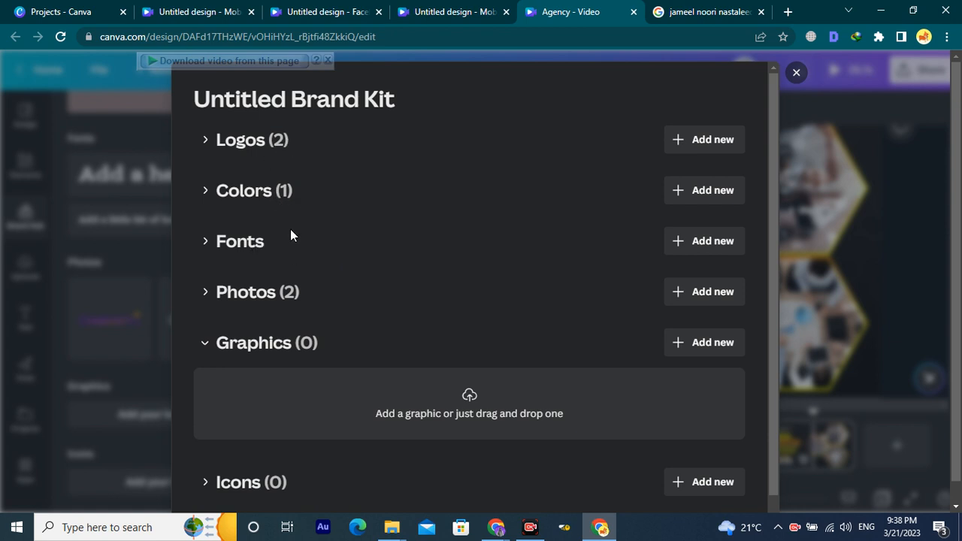
Bring up the brand fonts Add new options and start writing font usage guidelines.
left_click(713, 248)
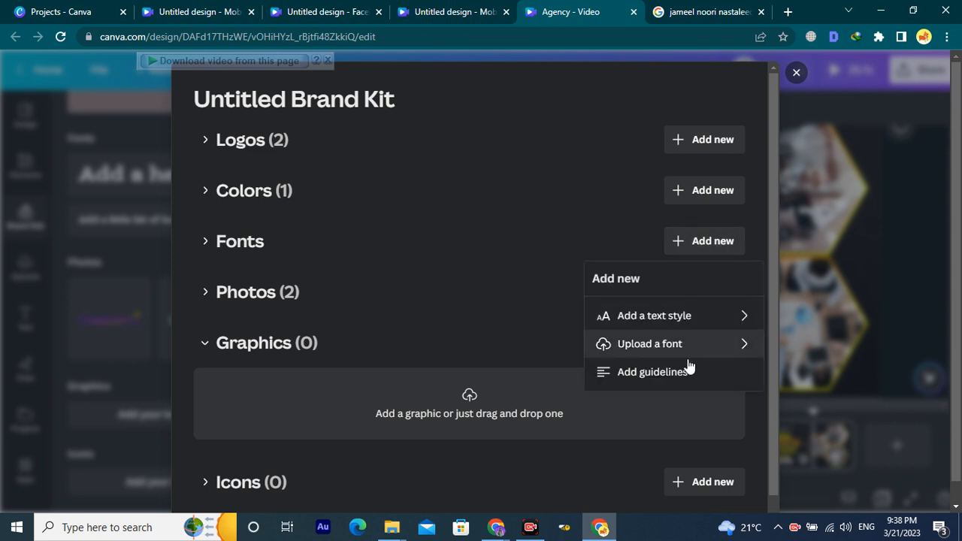
left_click(684, 385)
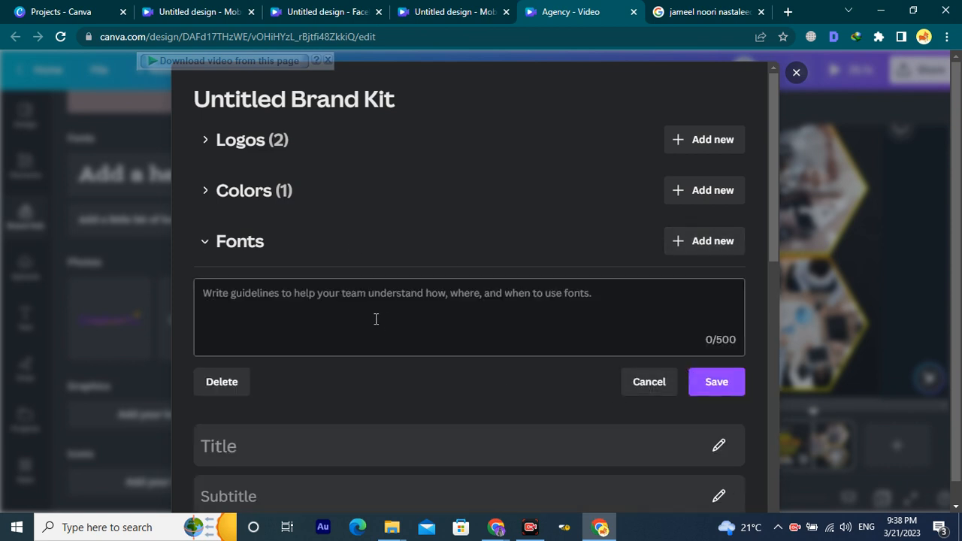
scroll(370, 304, "down", 3)
scroll(372, 294, "up", 2)
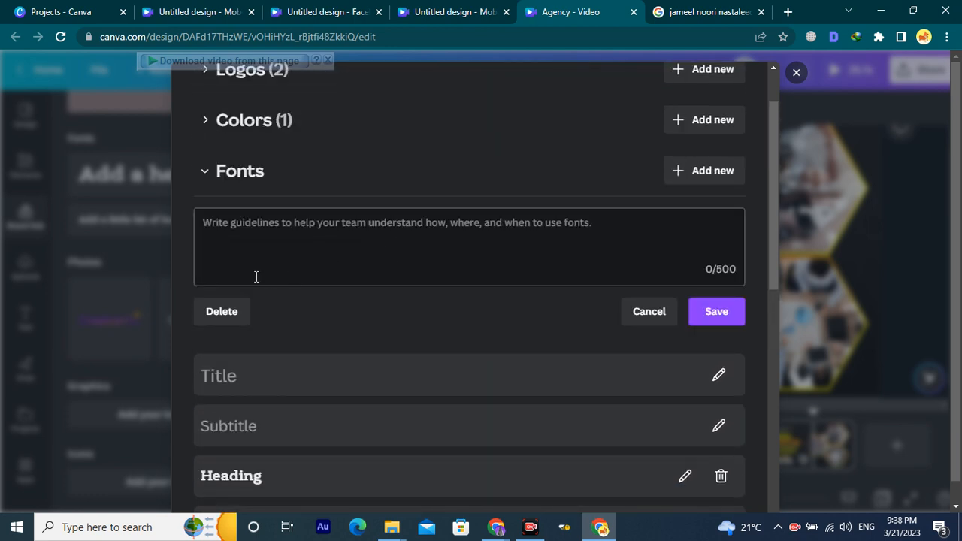
left_click(470, 230)
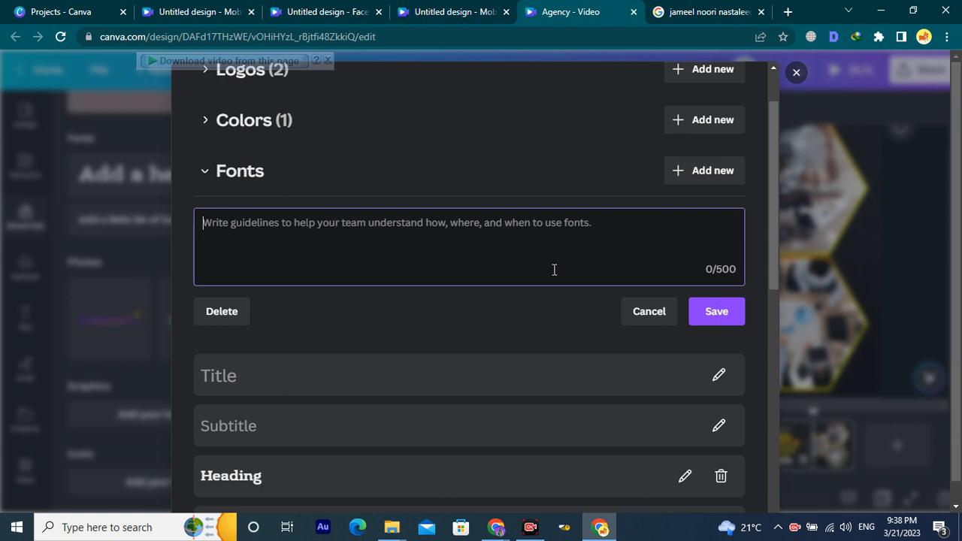
Open the uploaded fonts manager, then switch to the Jameel Noori Nastaleeq Google results.
scroll(556, 274, "down", 6)
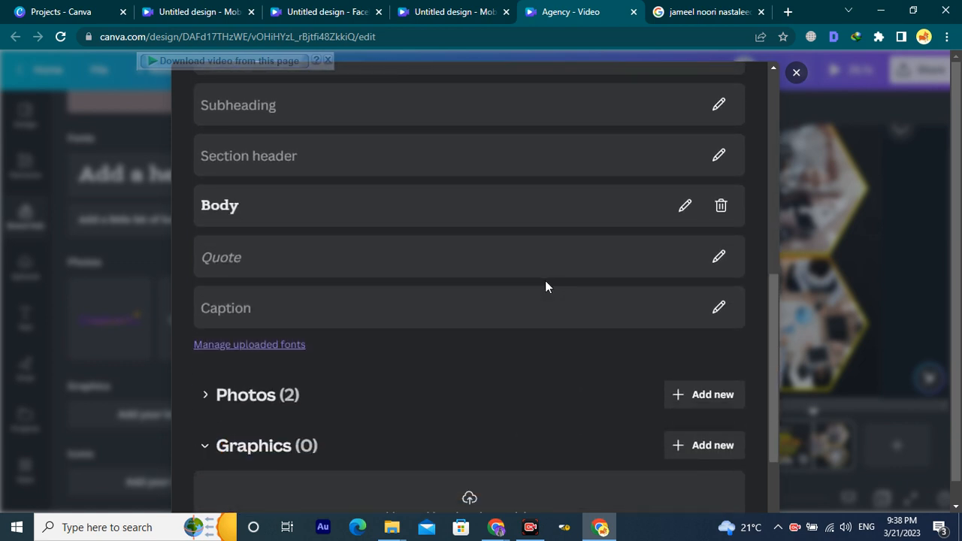
scroll(546, 281, "down", 1)
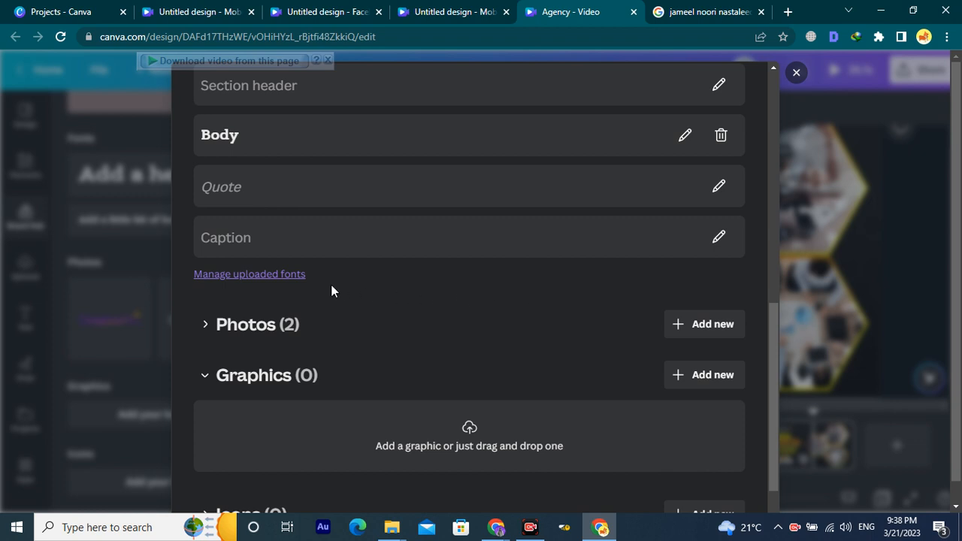
left_click(293, 276)
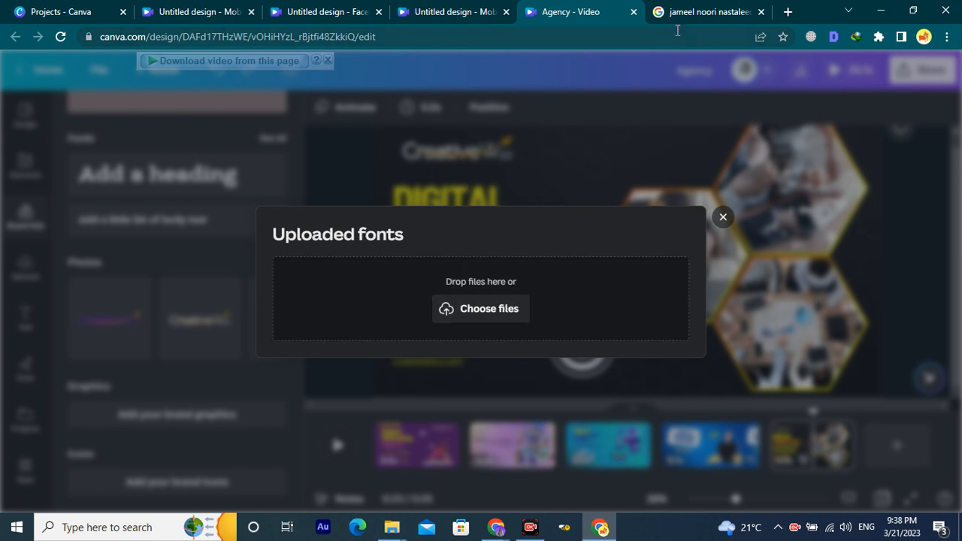
left_click(689, 9)
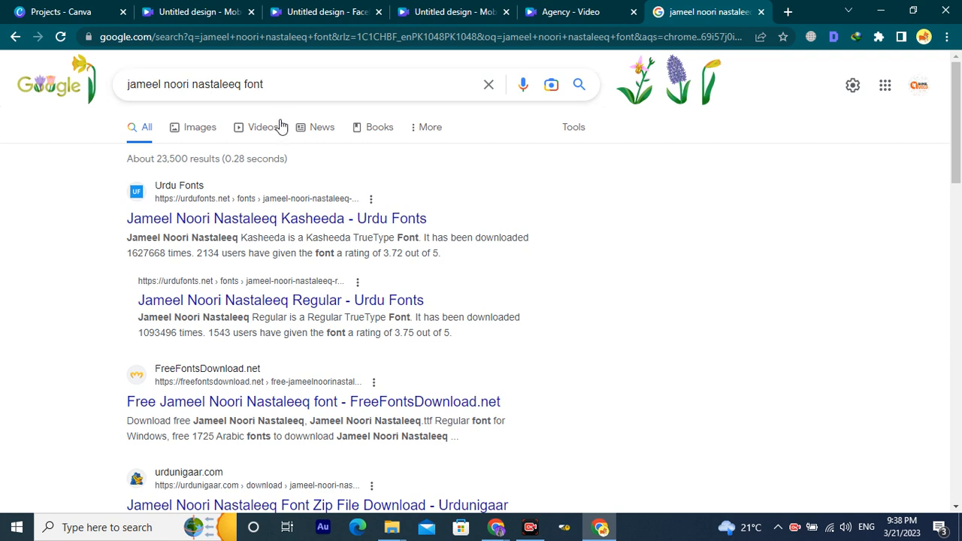
Open the urdufonts.net Jameel Noori Nastaleeq Kasheeda page and select 'Kasheeda' in its title.
middle_click(257, 220)
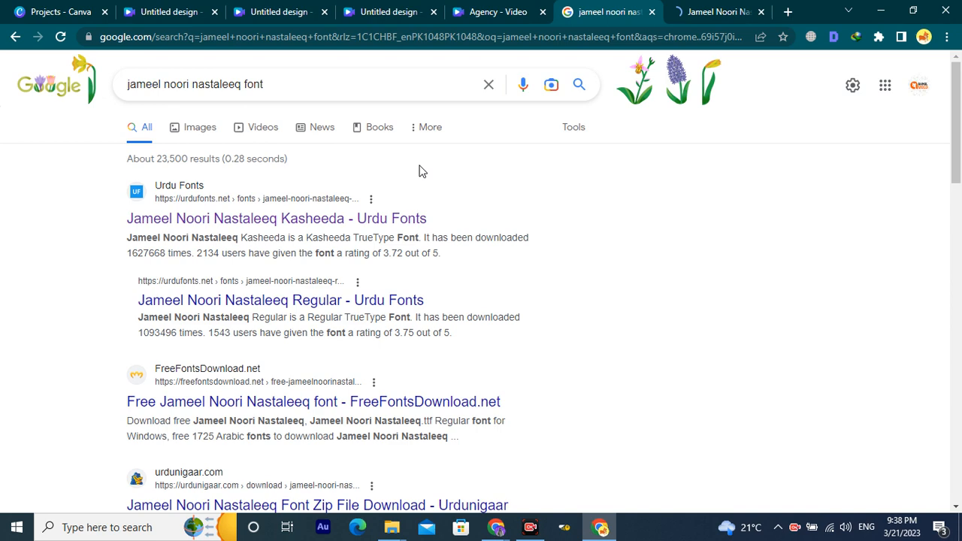
left_click(697, 11)
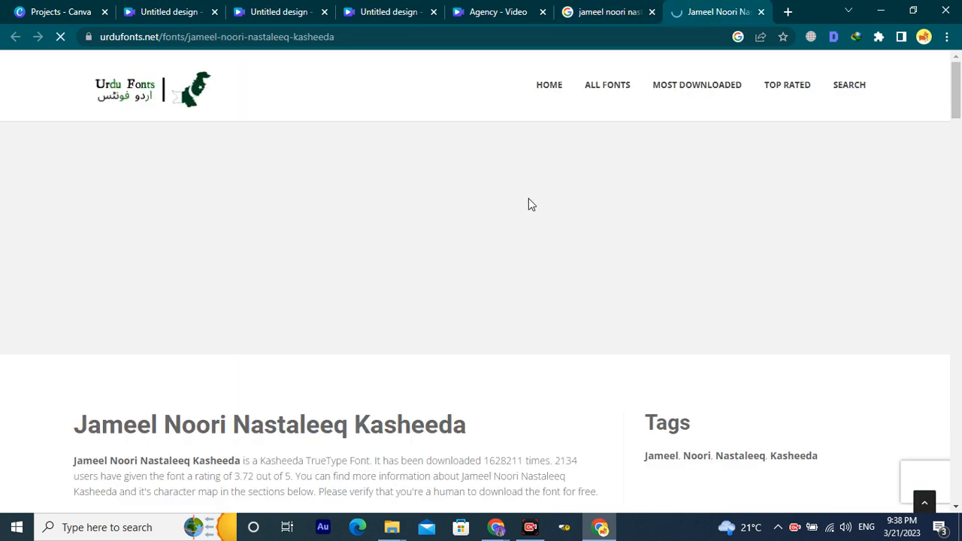
scroll(456, 322, "down", 3)
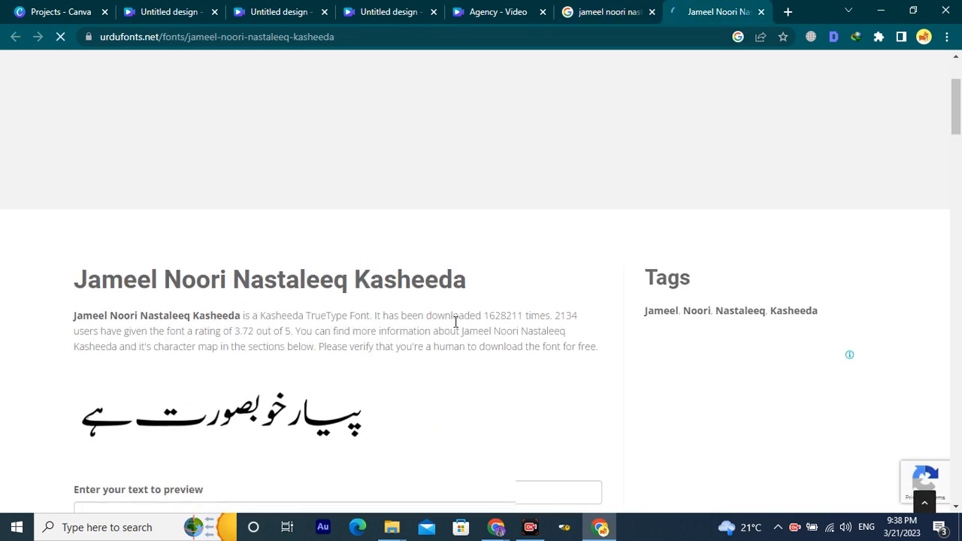
scroll(455, 322, "down", 2)
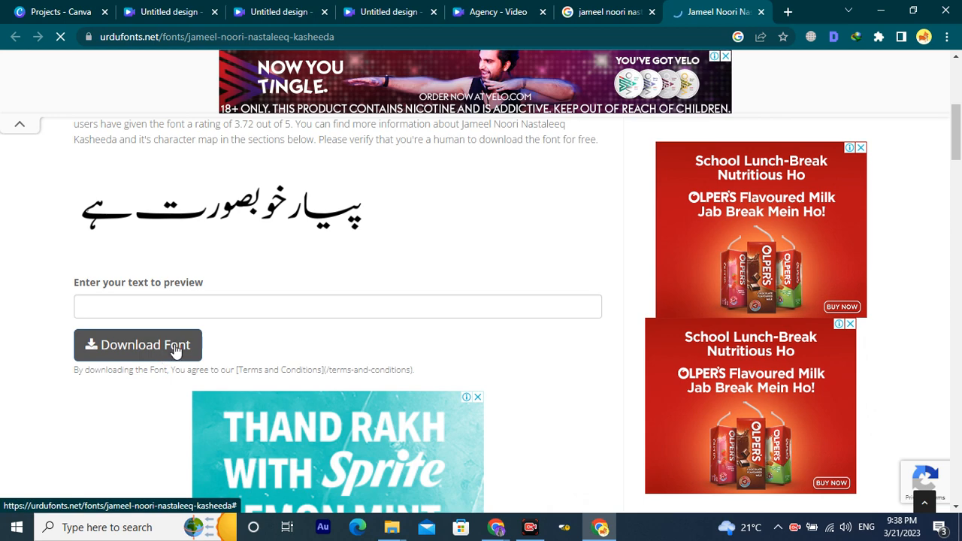
scroll(181, 361, "up", 2)
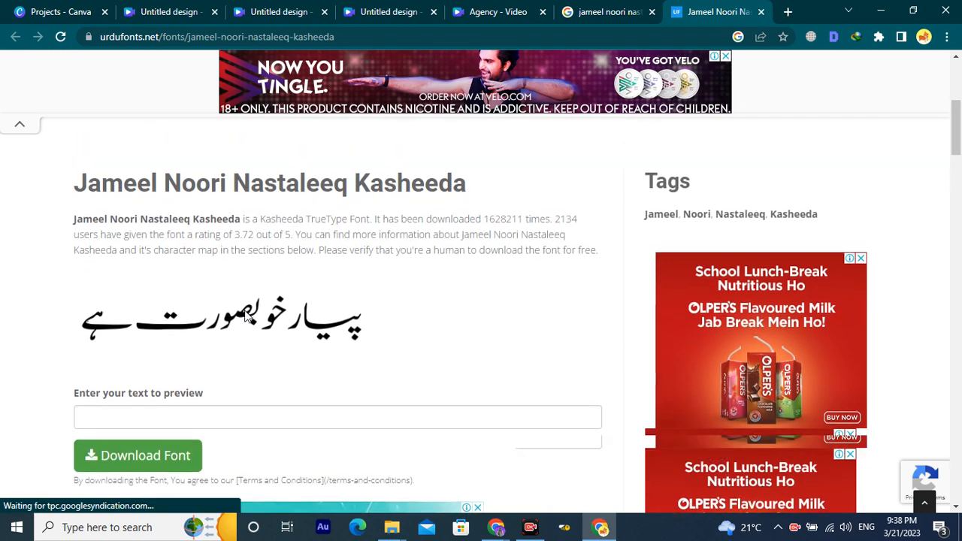
left_click_drag(470, 229, 278, 230)
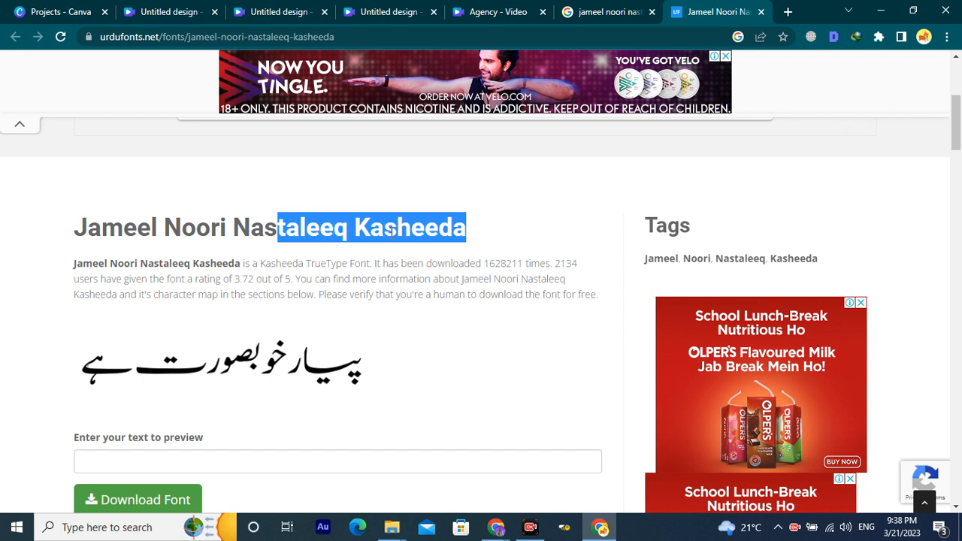
left_click(446, 230)
left_click_drag(468, 229, 353, 236)
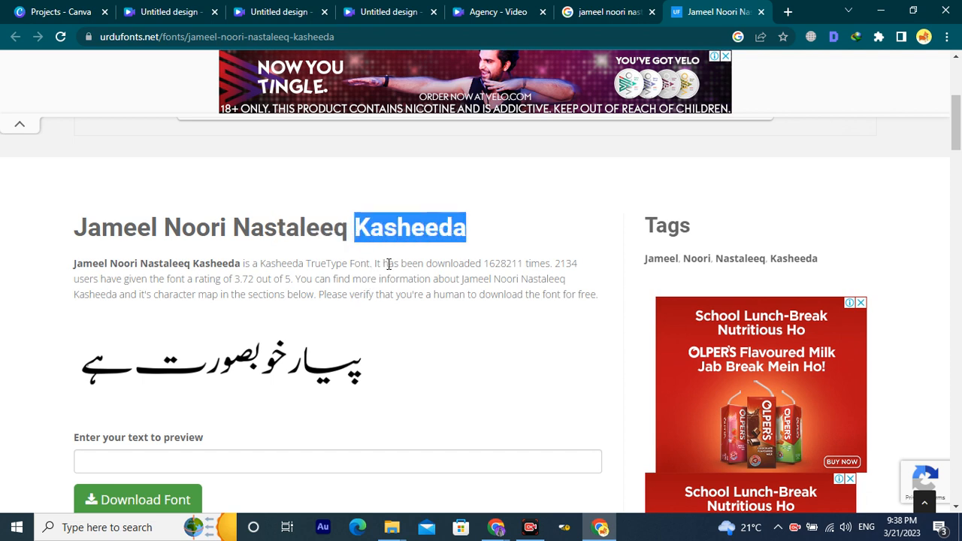
Scroll down to the free download section and start downloading the Kasheeda font.
scroll(249, 255, "down", 1)
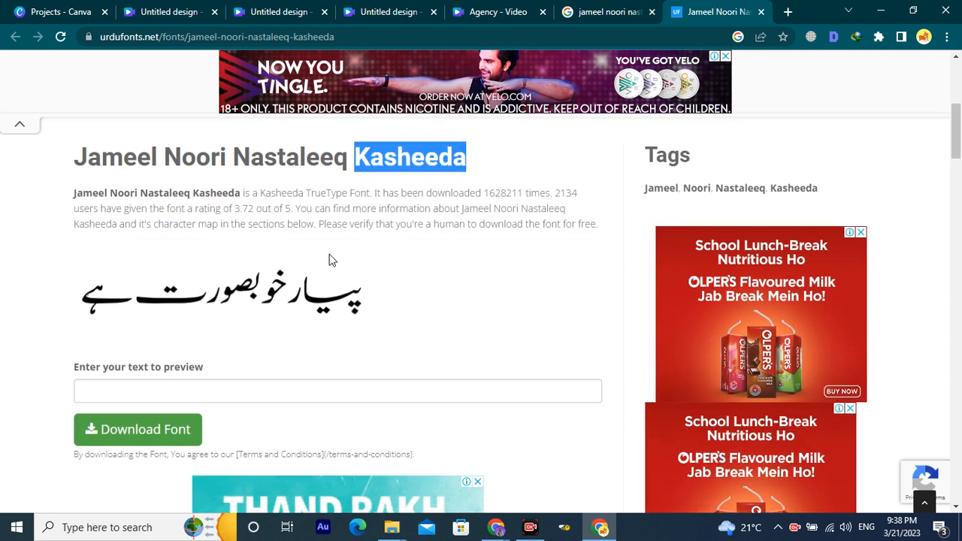
scroll(329, 260, "down", 10)
scroll(325, 290, "down", 12)
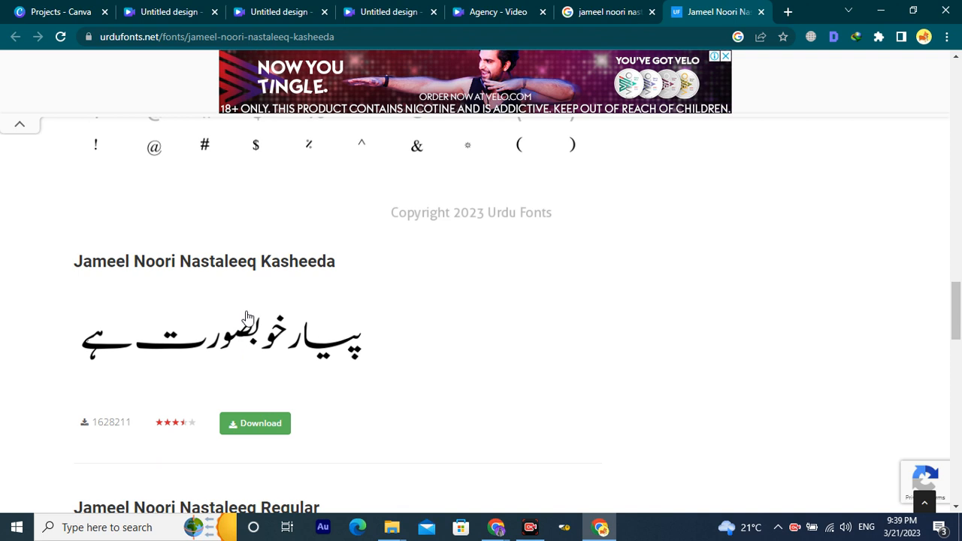
scroll(270, 351, "down", 3)
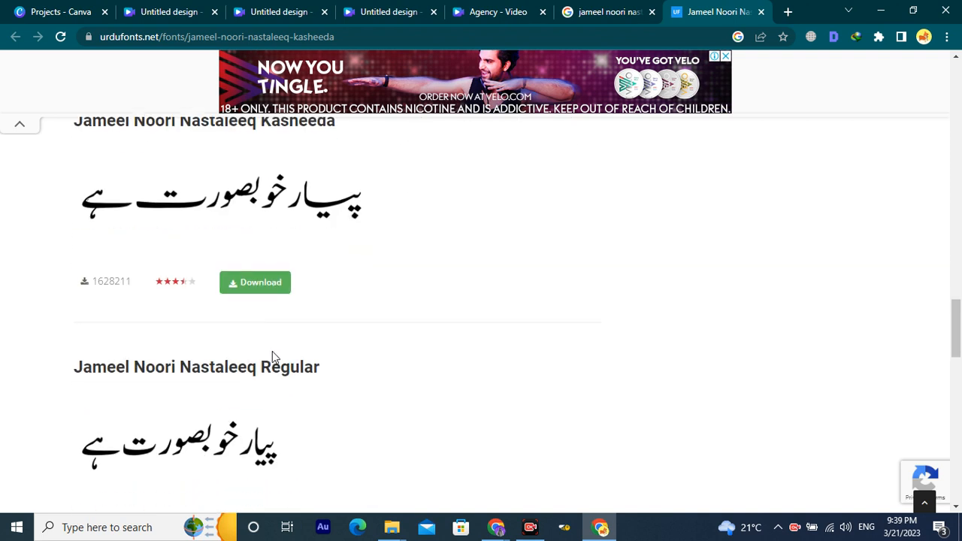
scroll(286, 338, "down", 1)
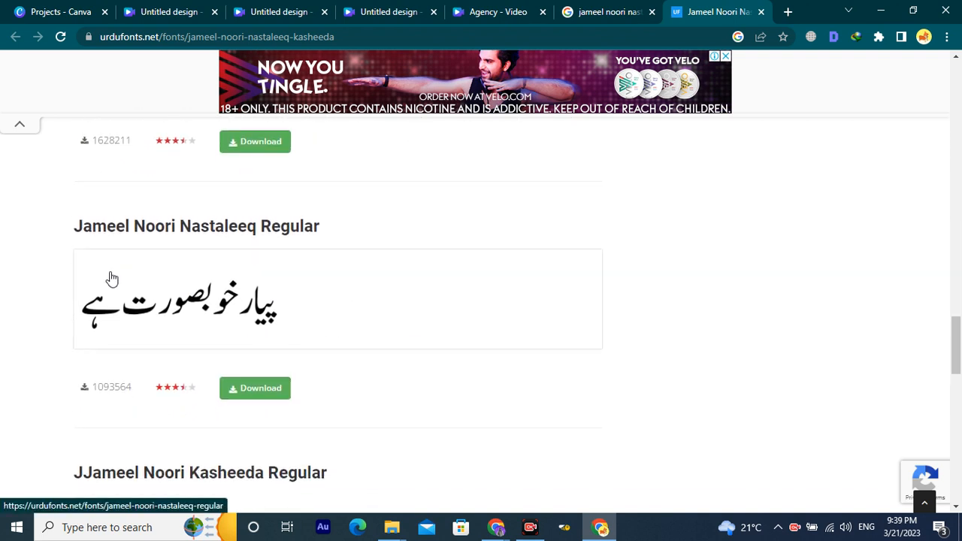
scroll(113, 278, "down", 3)
scroll(320, 269, "down", 1)
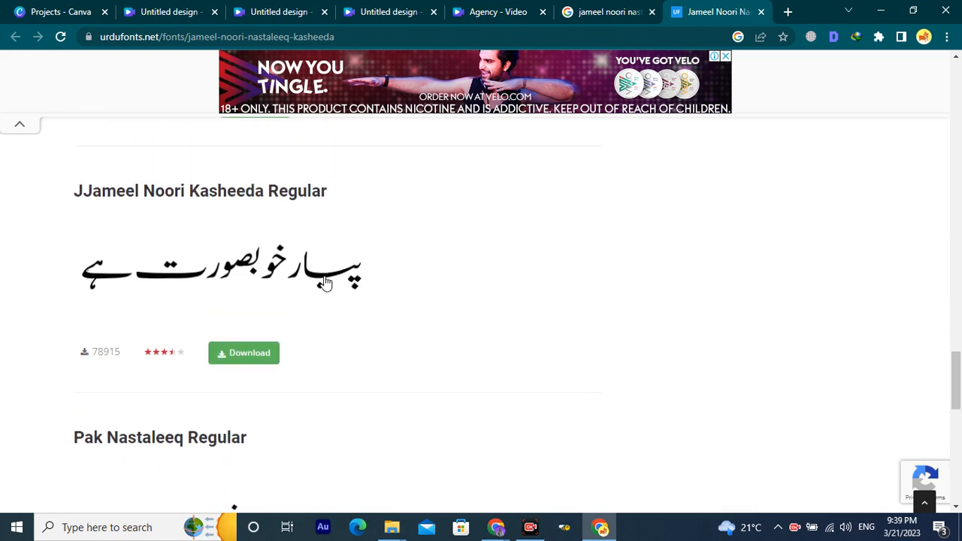
scroll(326, 279, "down", 4)
scroll(329, 281, "down", 10)
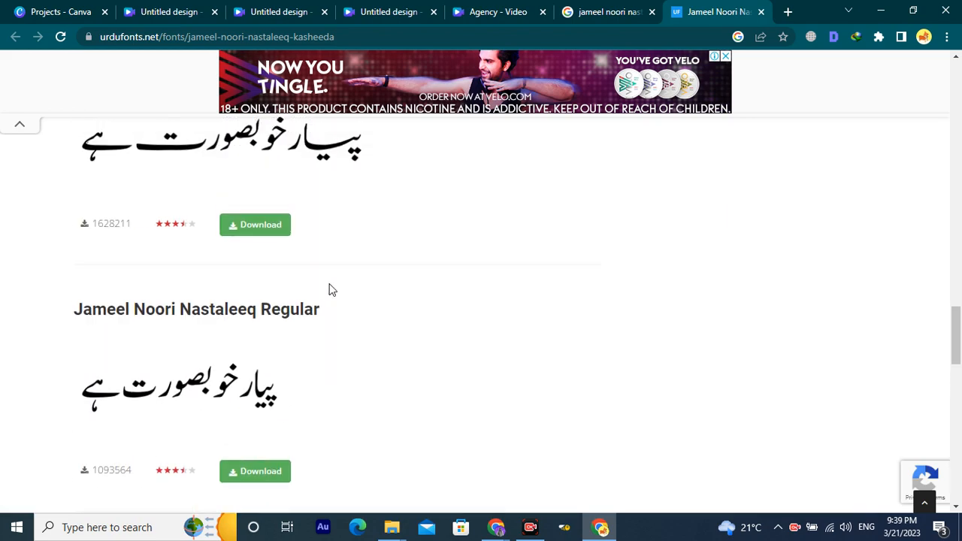
scroll(333, 288, "up", 15)
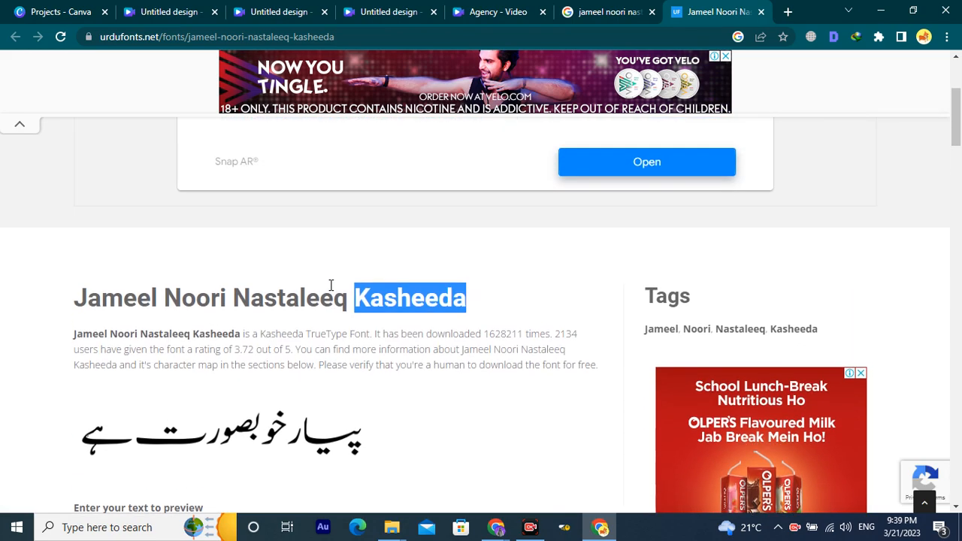
scroll(328, 294, "up", 5)
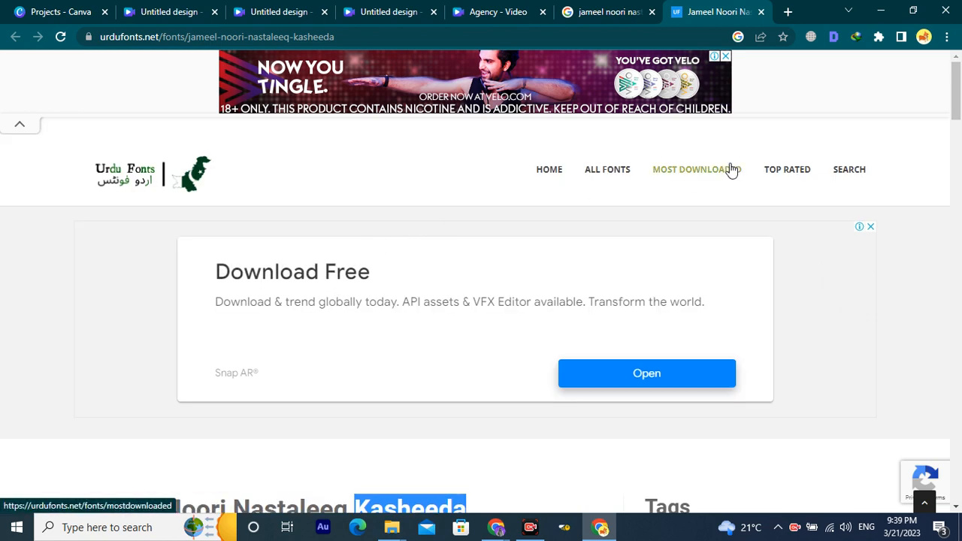
scroll(651, 300, "down", 5)
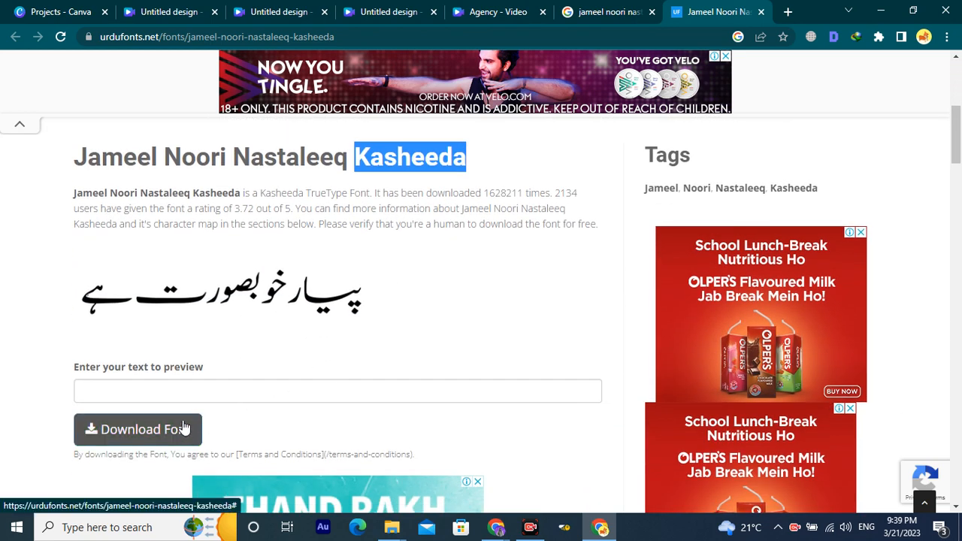
scroll(240, 318, "down", 1)
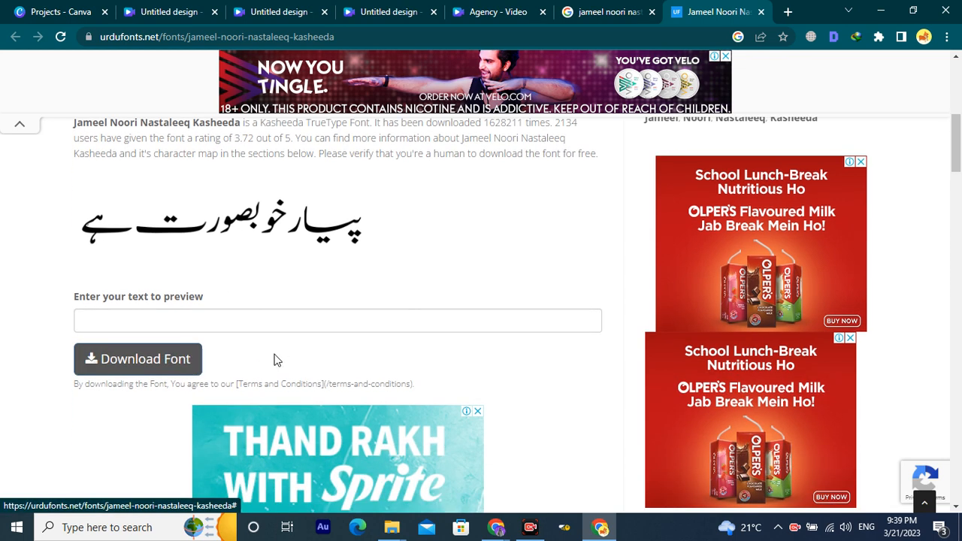
left_click(135, 360)
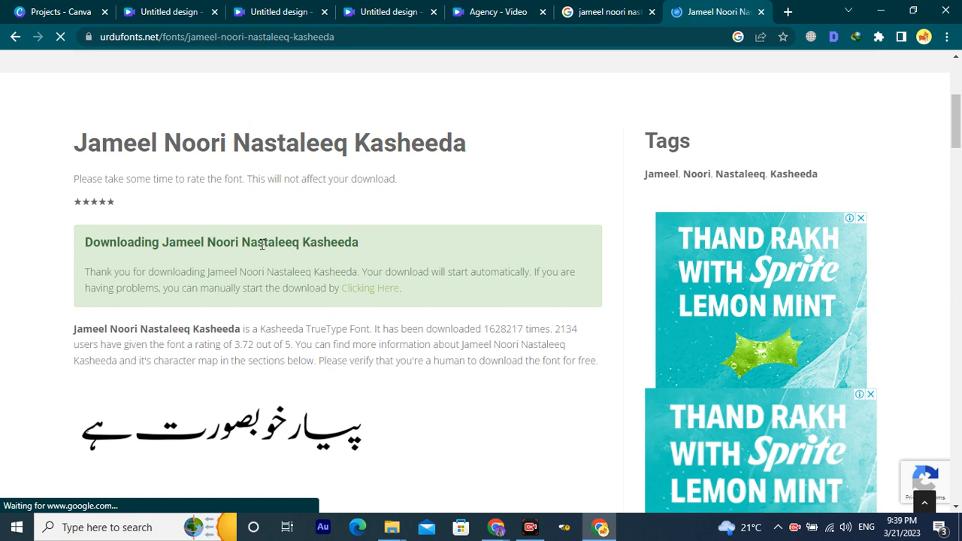
Save jameel-noori-nastaleeq-kasheeda.zip to the Downloads folder via Internet Download Manager.
left_click(370, 296)
left_click(482, 334)
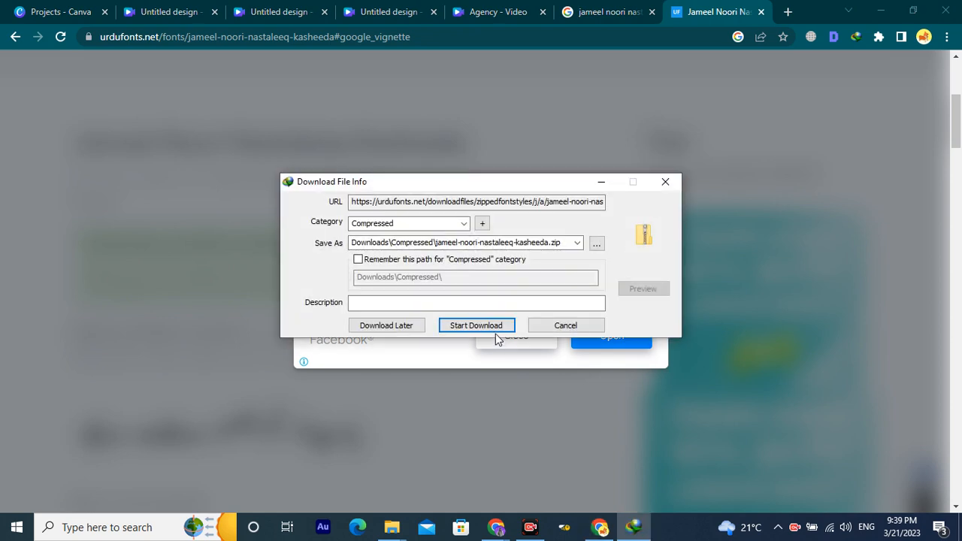
left_click(597, 244)
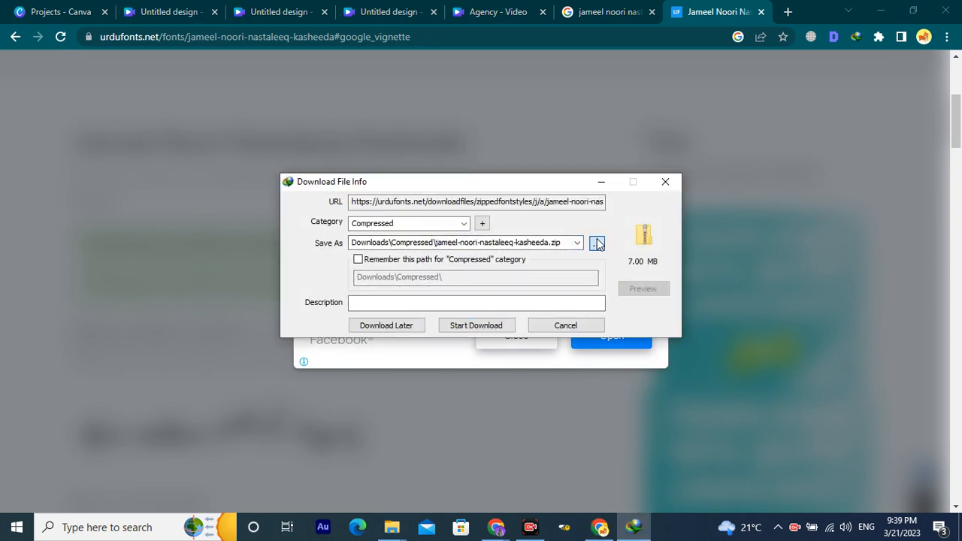
left_click(72, 209)
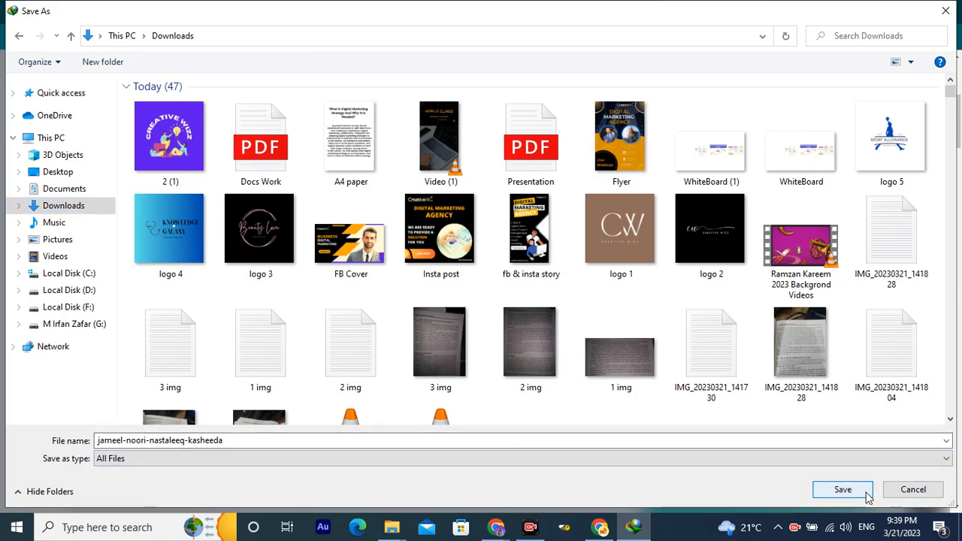
left_click(867, 493)
left_click(485, 325)
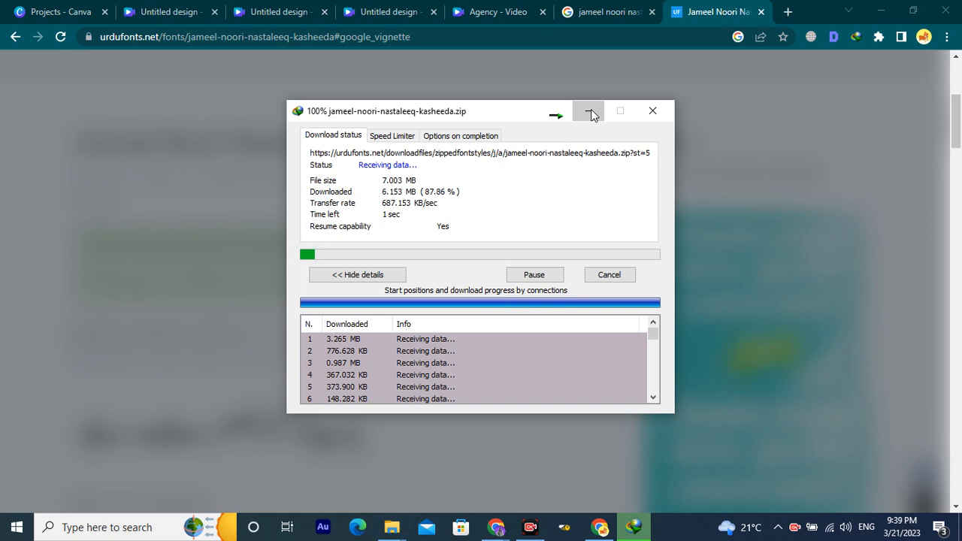
Return to the Agency - Video design and browse Downloads in the font upload picker.
left_click(610, 12)
left_click(497, 12)
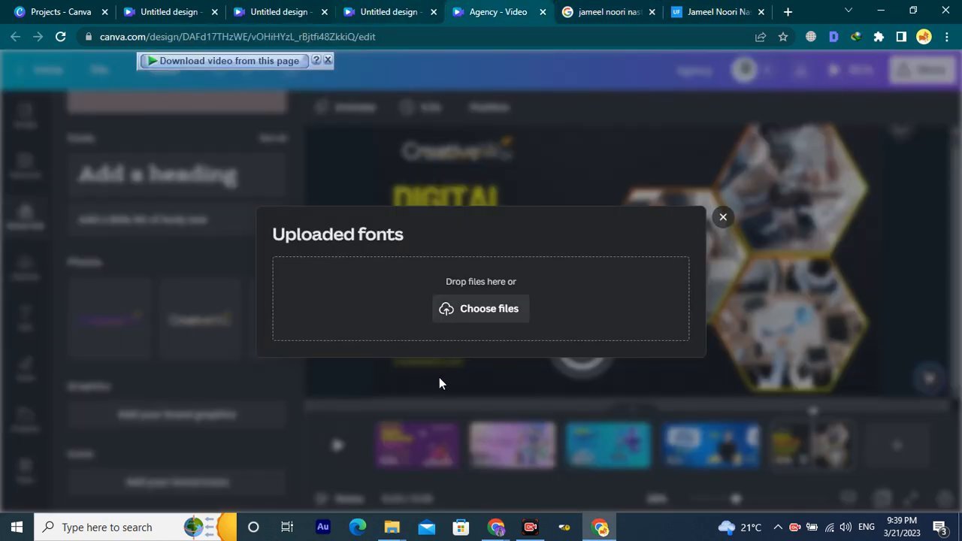
left_click(475, 305)
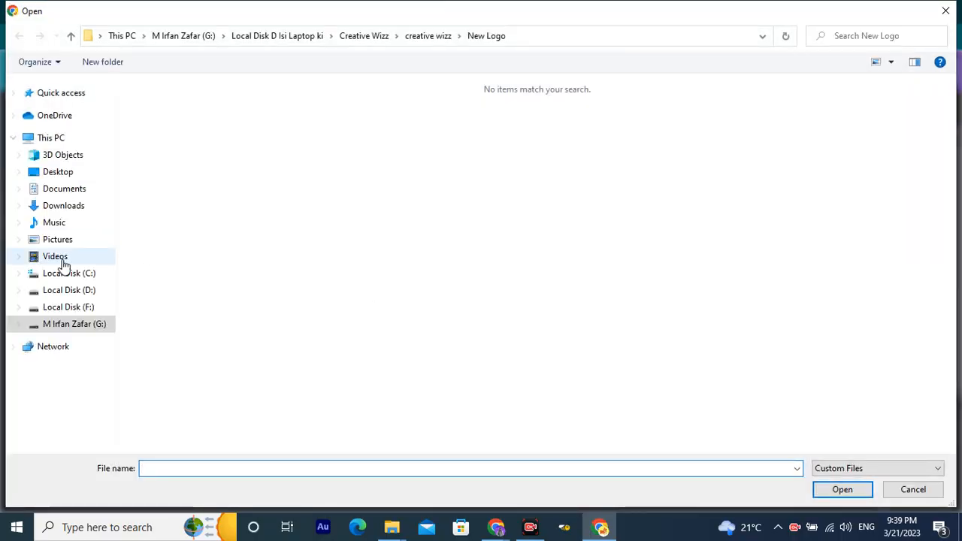
left_click(64, 205)
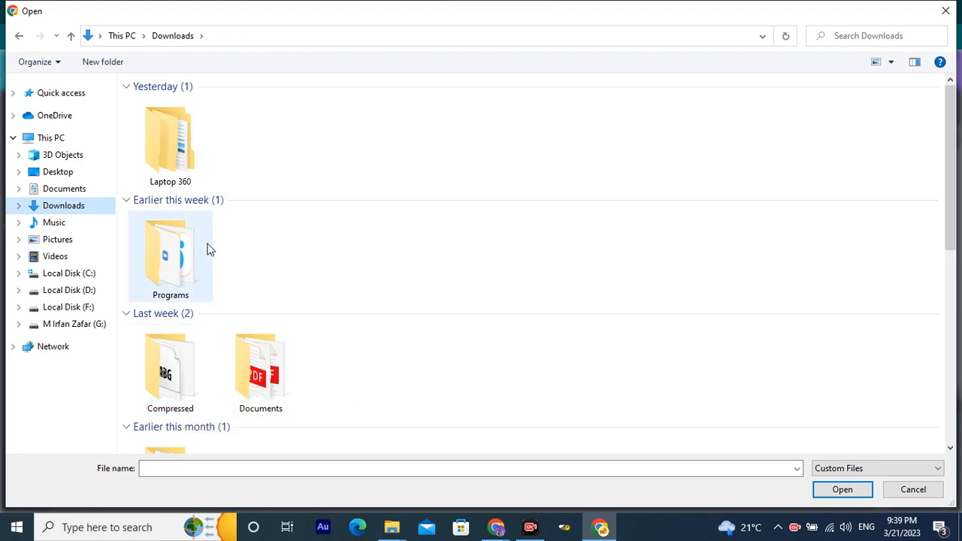
scroll(215, 272, "down", 3)
Cancel the file picker and switch over to the Windows desktop.
key("Escape")
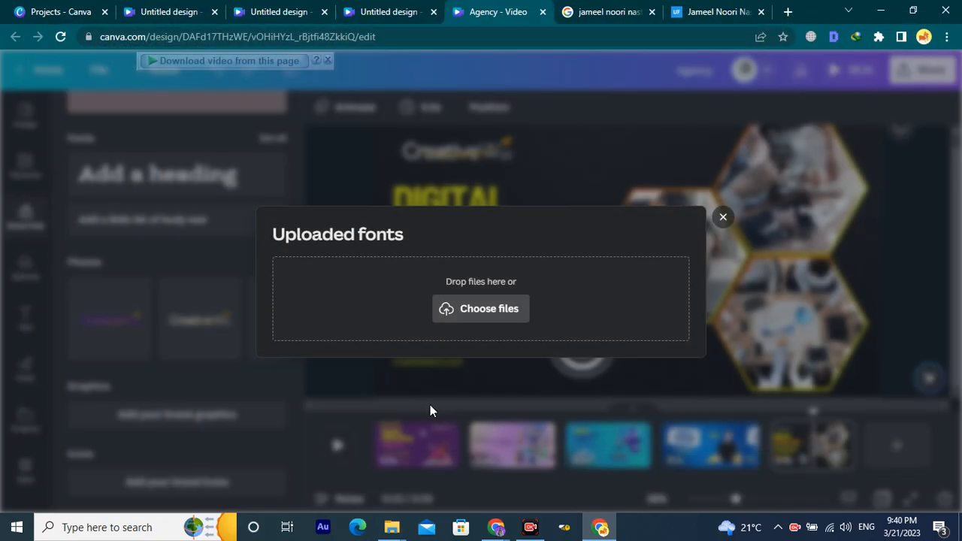
left_click(960, 533)
key("alt+Tab")
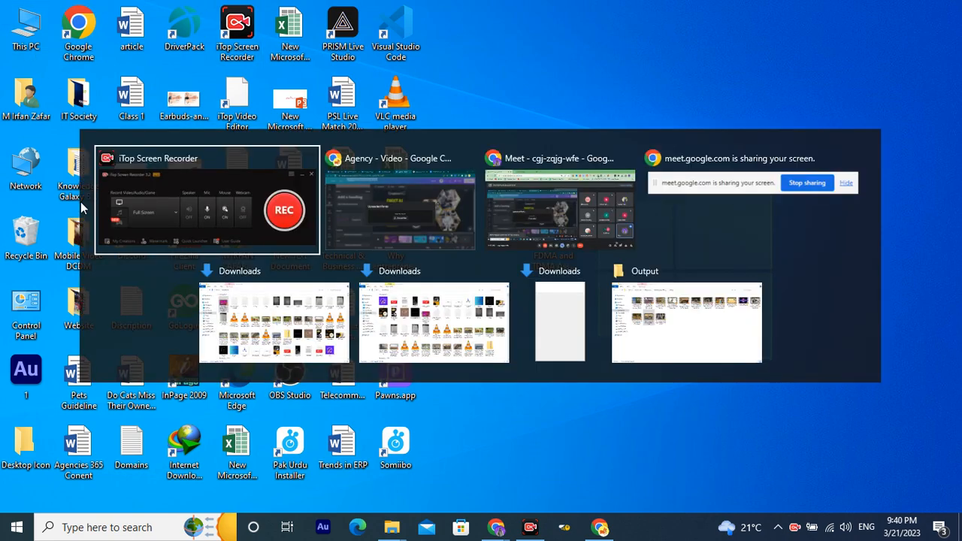
Extract the jameel-noori-nastaleeq-kasheeda zip into Downloads with WinRAR.
left_click(243, 310)
left_click(86, 194)
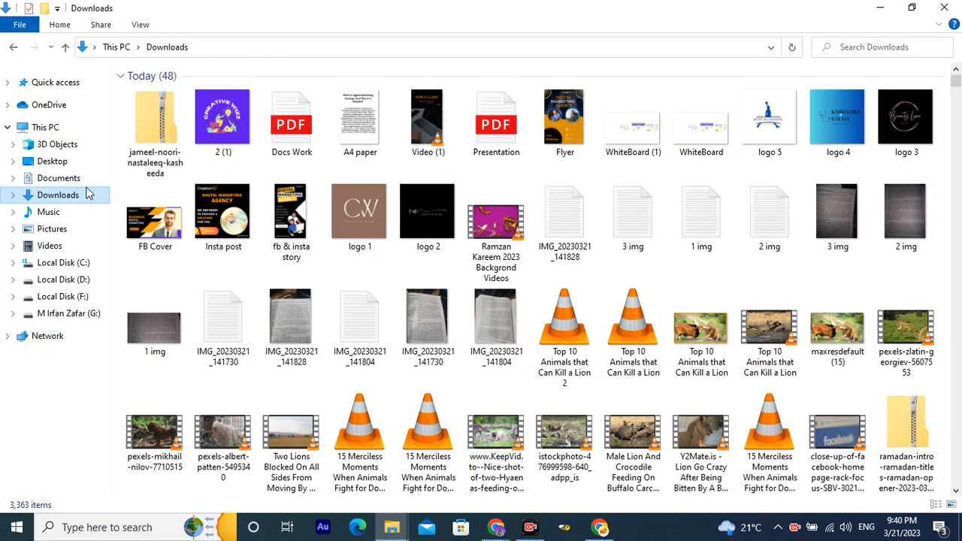
left_click(162, 130)
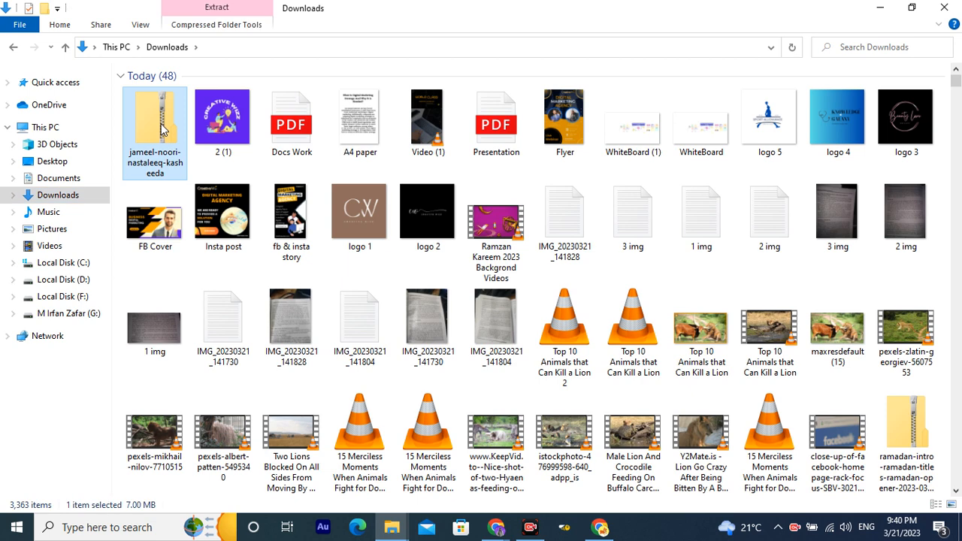
right_click(162, 130)
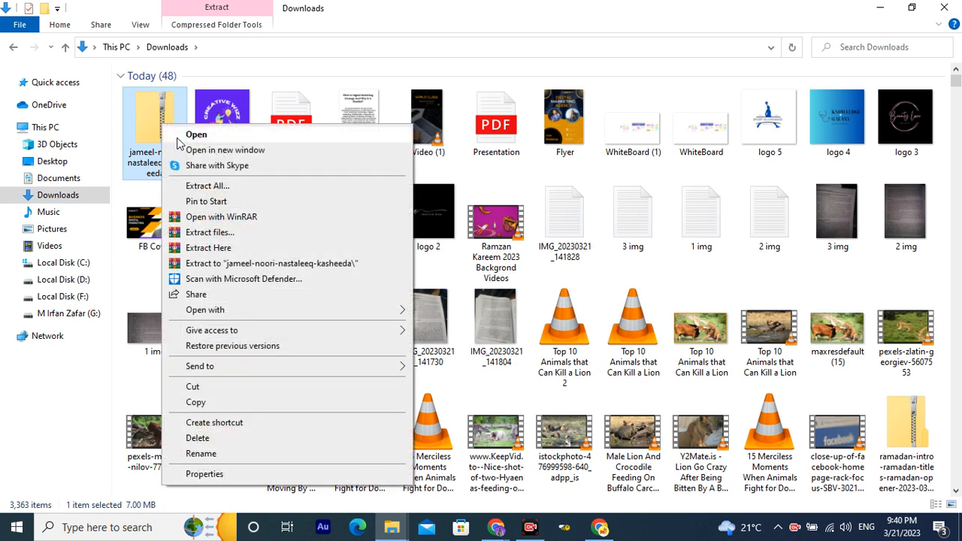
left_click(258, 236)
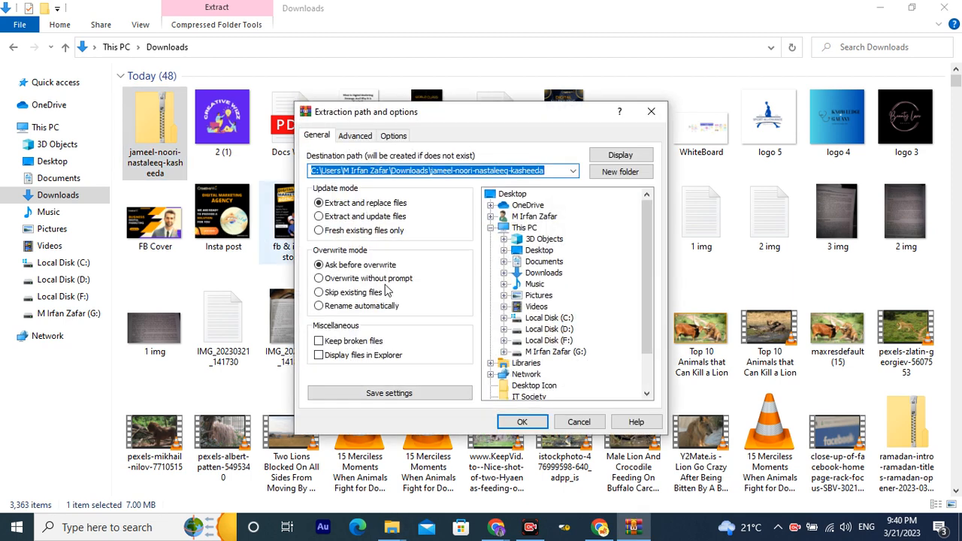
left_click(523, 422)
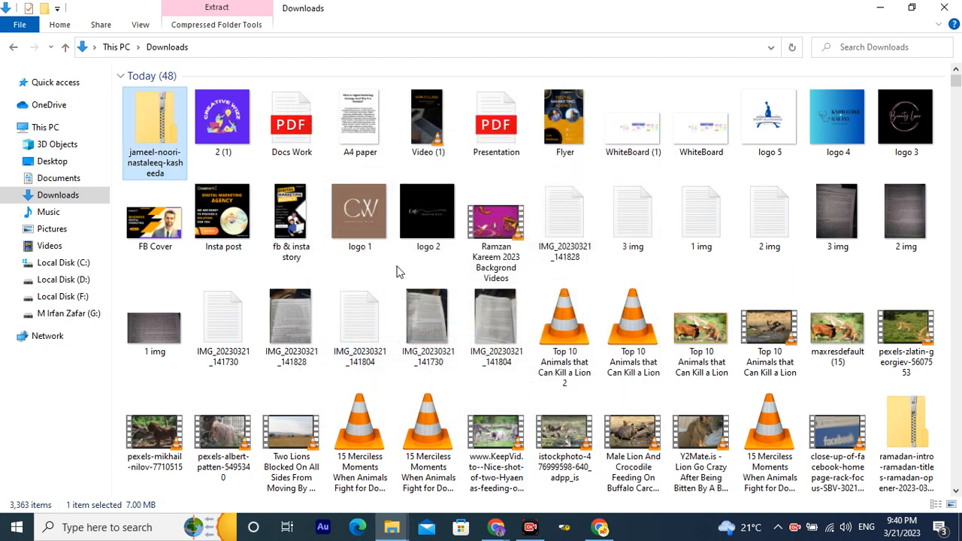
Open the extracted jameel-noori-nastaleeq-kasheeda folder and its font subfolder.
scroll(421, 239, "down", 3)
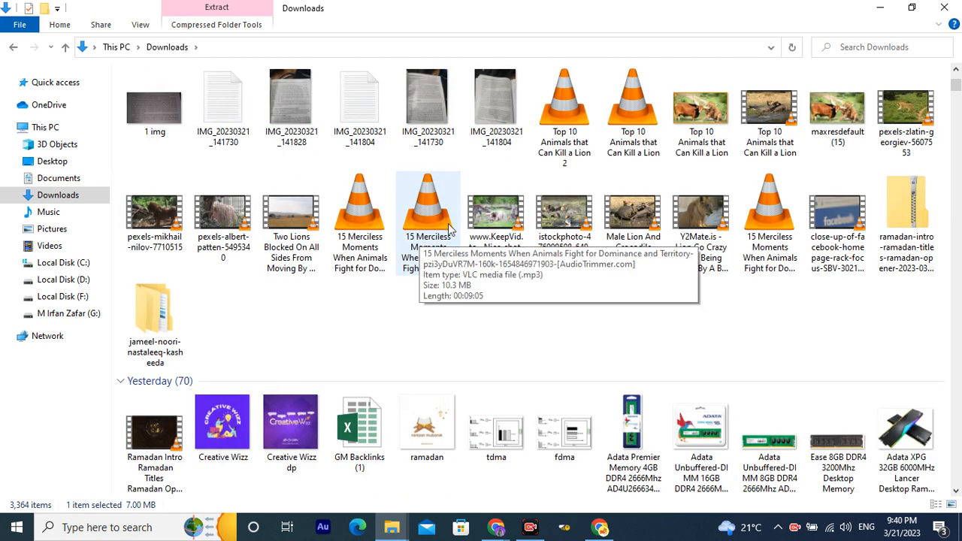
left_click(152, 329)
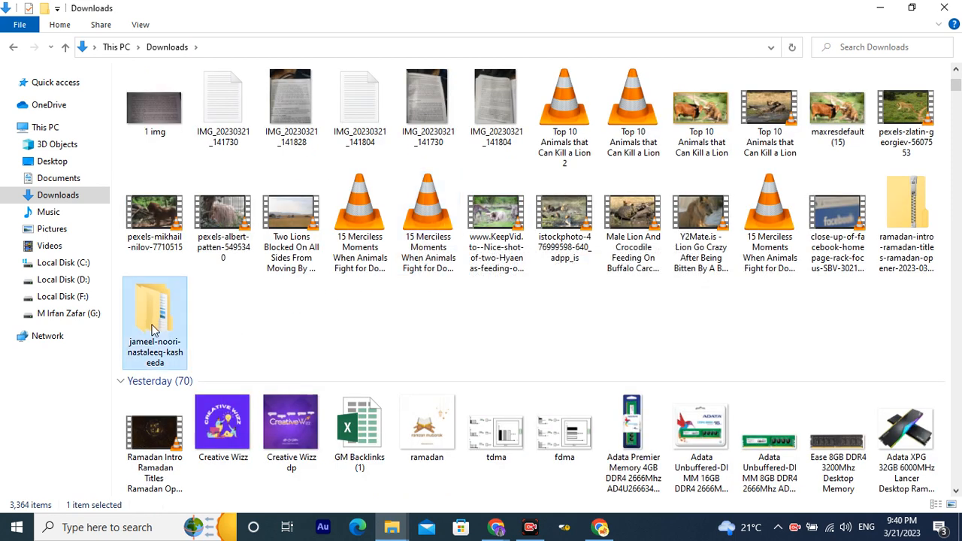
double_click(152, 329)
double_click(238, 94)
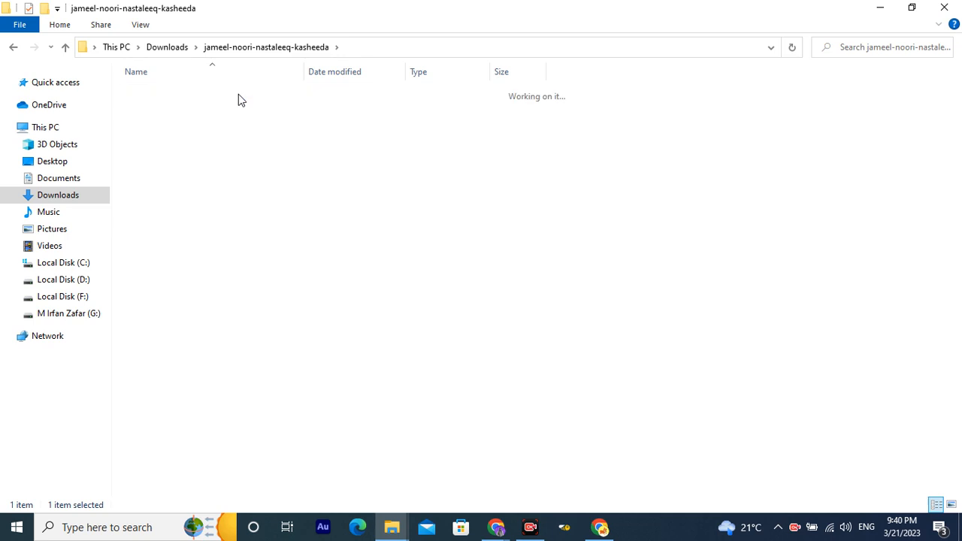
Preview the Jameel Noori Nastaleeq Kasheeda font file and install it.
left_click(202, 99)
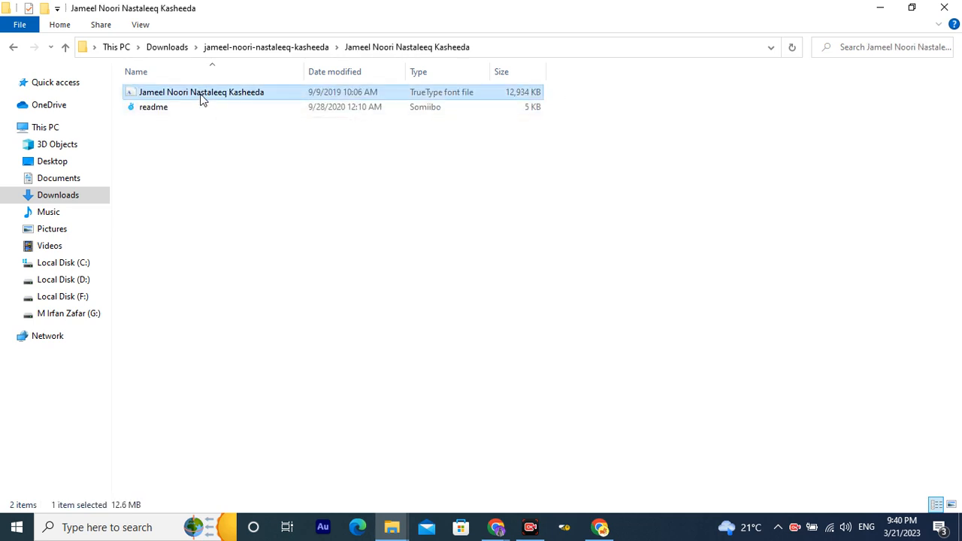
double_click(202, 98)
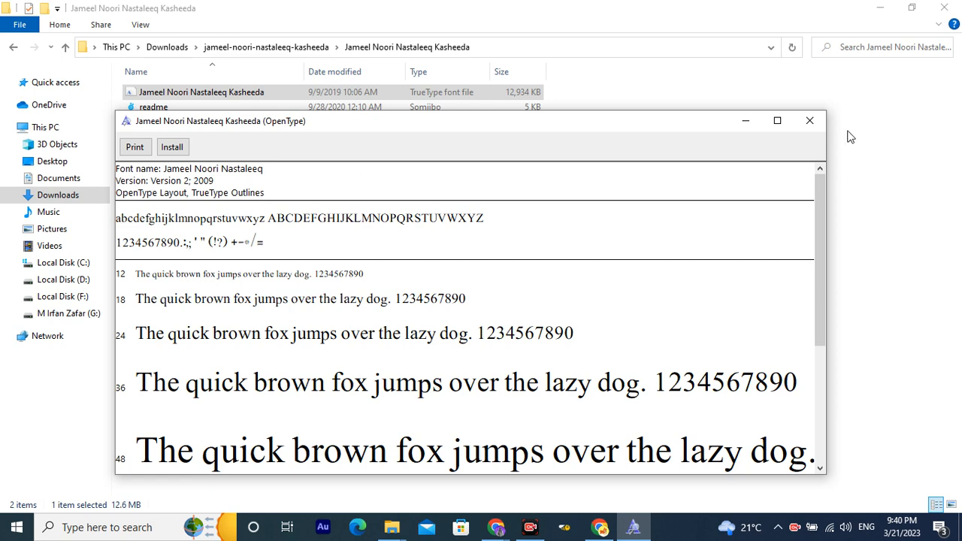
left_click(816, 122)
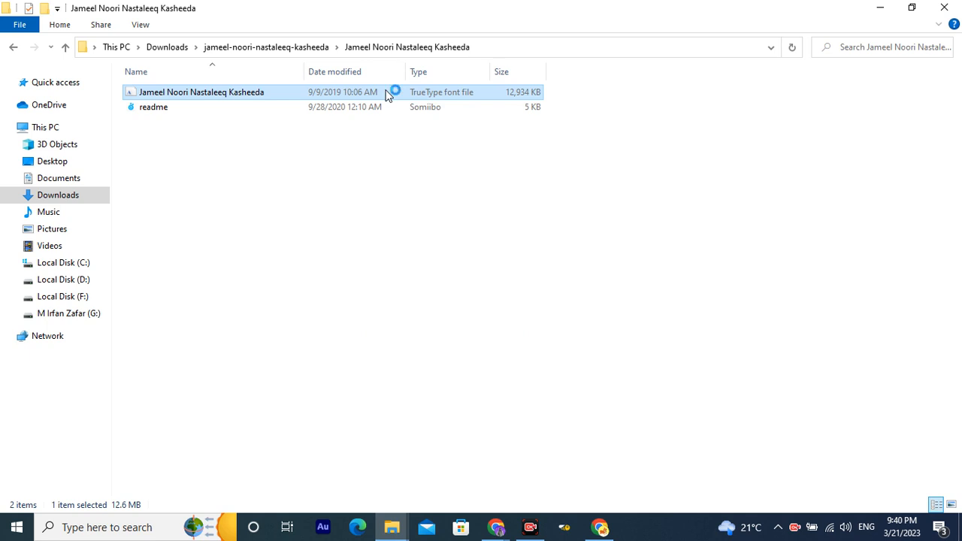
left_click(718, 29)
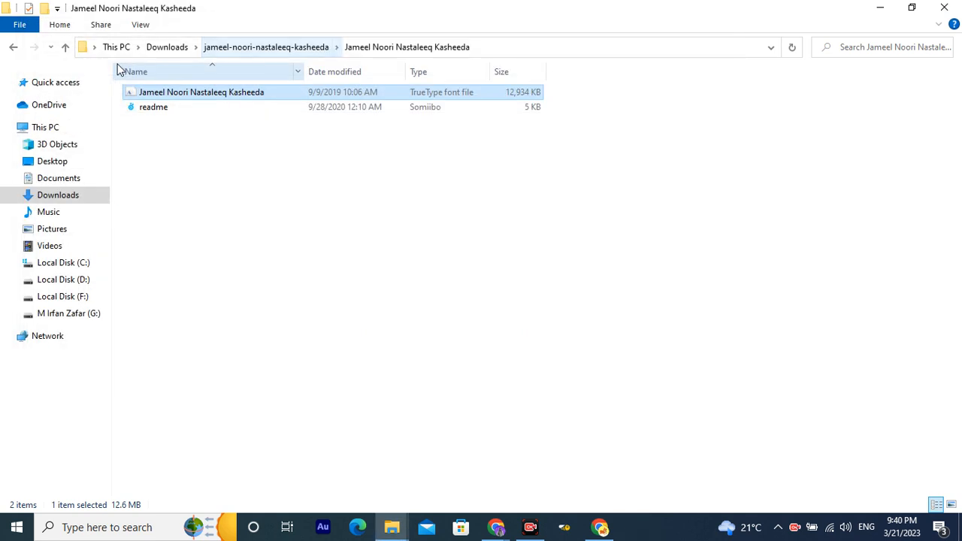
double_click(179, 93)
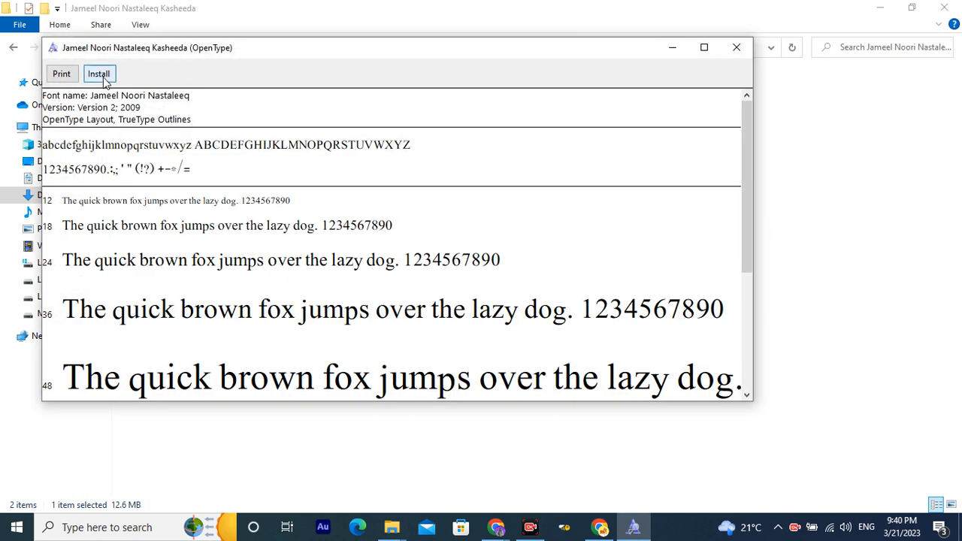
left_click_drag(151, 56, 590, 257)
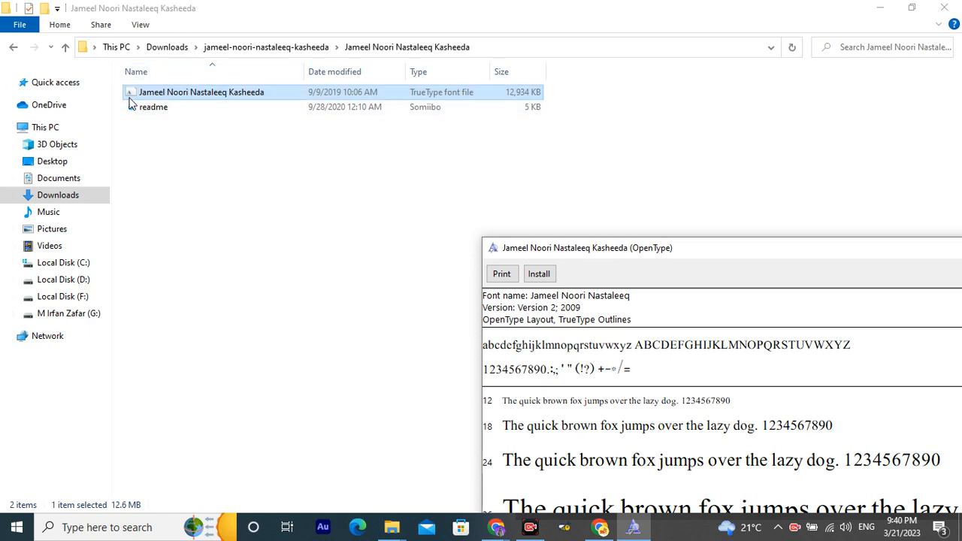
left_click_drag(583, 254, 407, 135)
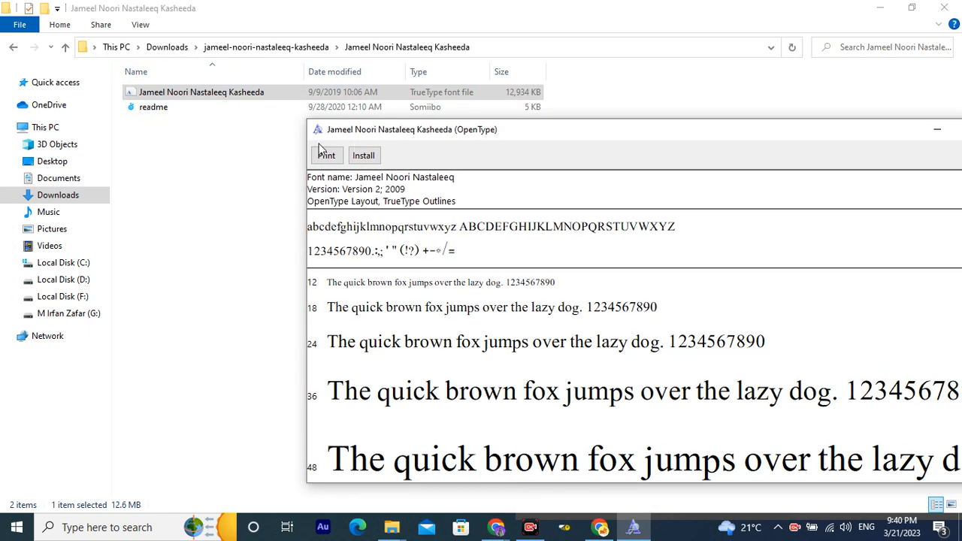
left_click(368, 158)
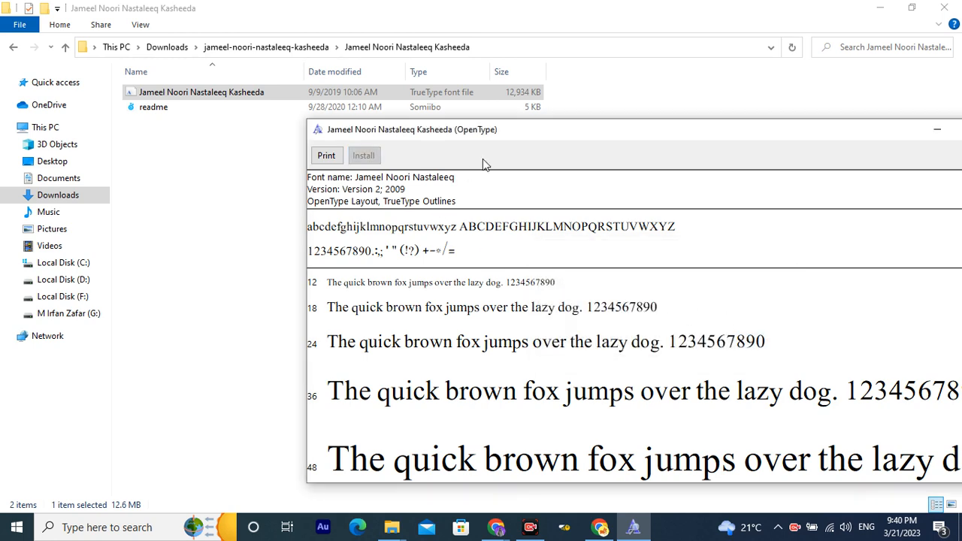
Maximize and close the font viewer, then return to Canva's Uploaded fonts dialog.
double_click(514, 139)
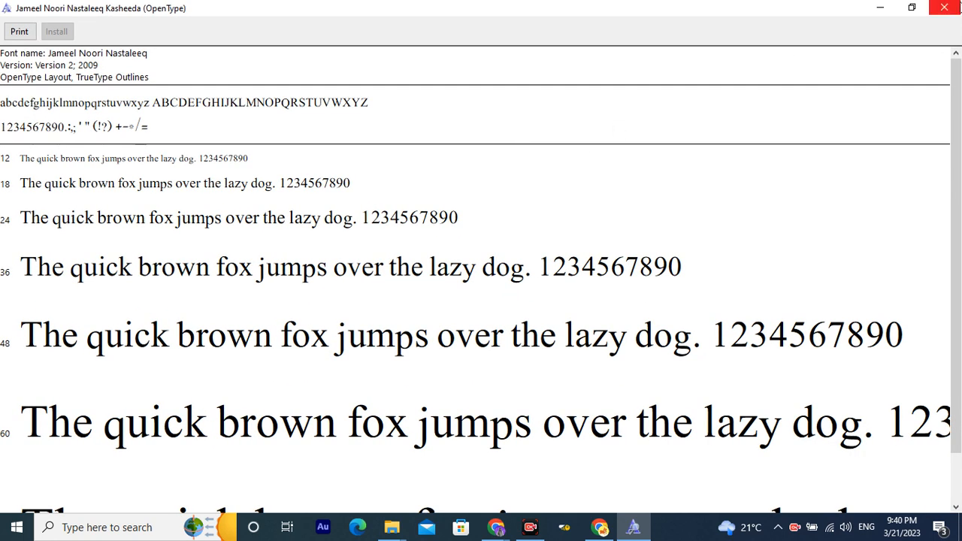
left_click(951, 10)
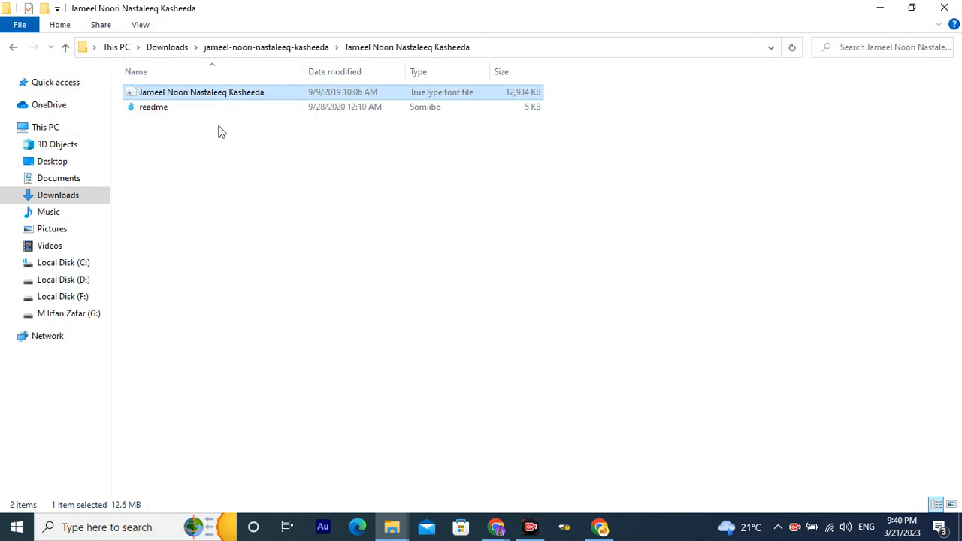
left_click(602, 530)
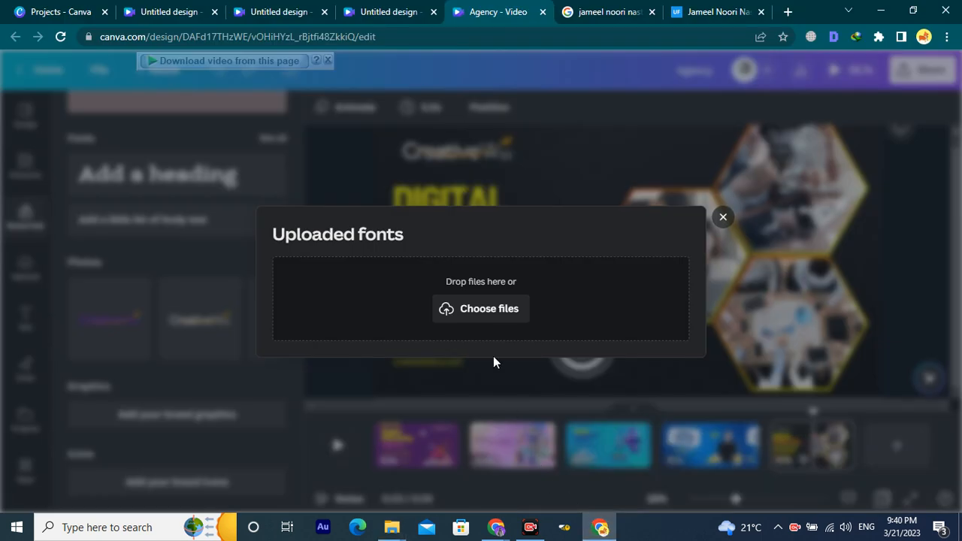
Choose the Jameel Noori Nastaleeq Kasheeda .ttf from Downloads > jameel-noori-nastaleeq-kasheeda for upload.
left_click(495, 313)
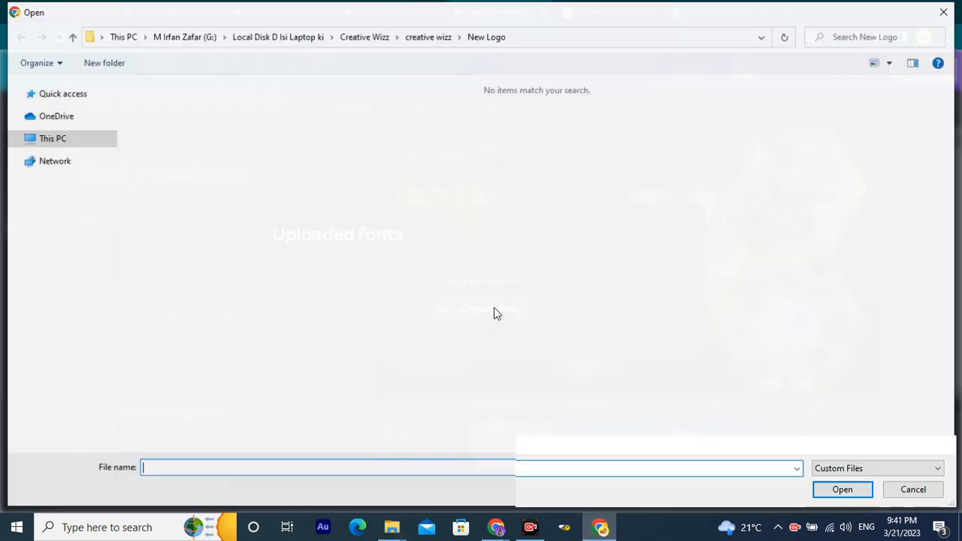
left_click(61, 205)
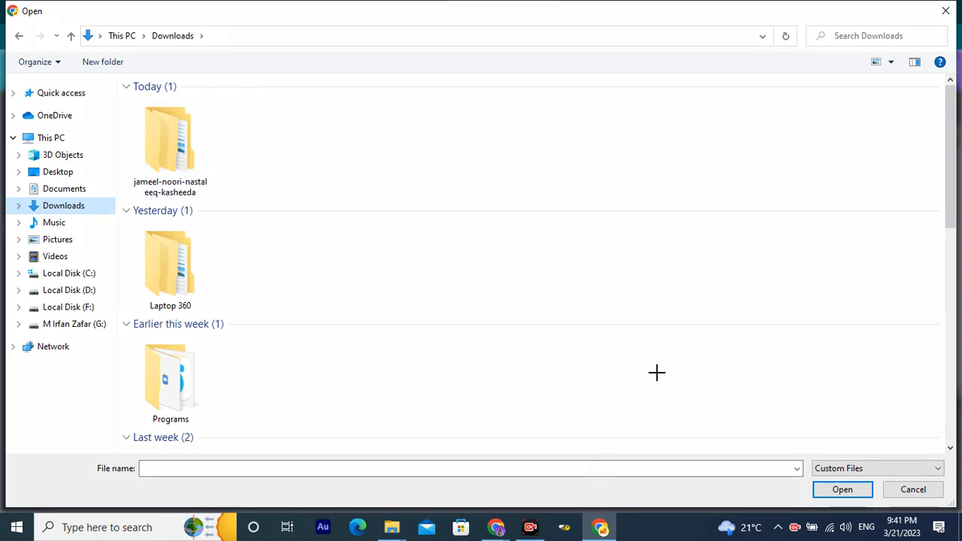
mouse_move(549, 299)
left_mouse_down()
mouse_move(51, 111)
mouse_move(163, 79)
mouse_move(536, 311)
mouse_move(551, 337)
left_mouse_up()
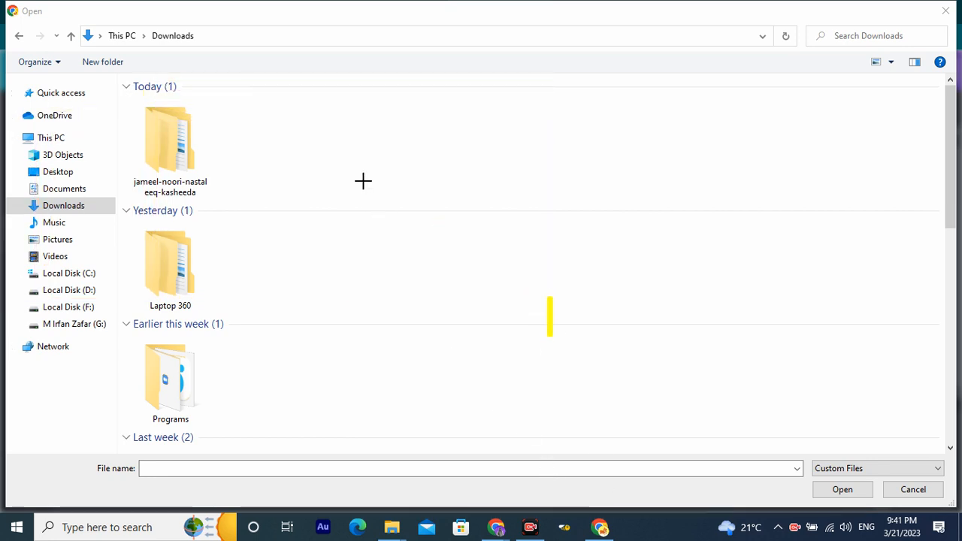
mouse_move(391, 201)
left_mouse_down()
mouse_move(164, 159)
mouse_move(114, 120)
mouse_move(105, 84)
mouse_move(95, 94)
left_mouse_up()
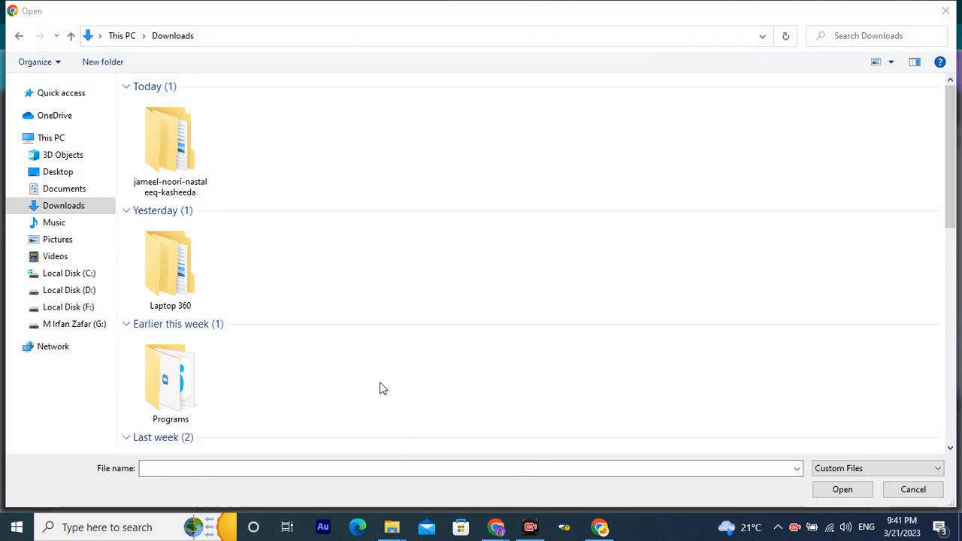
double_click(187, 166)
double_click(185, 105)
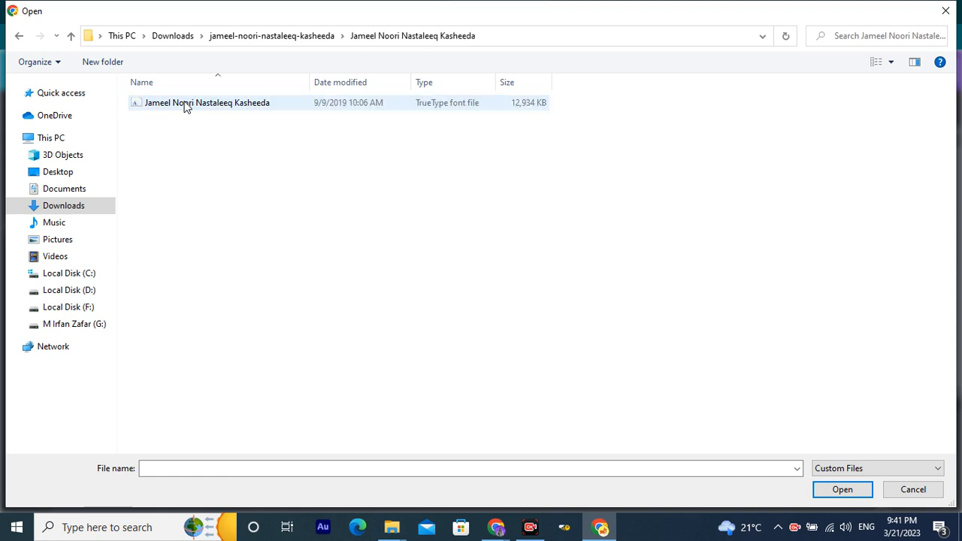
left_click(186, 107)
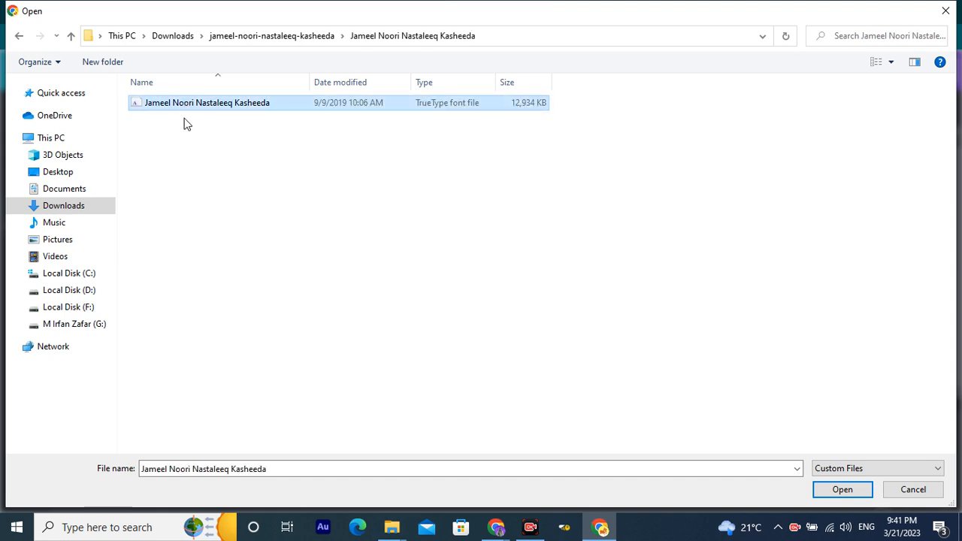
key("Return")
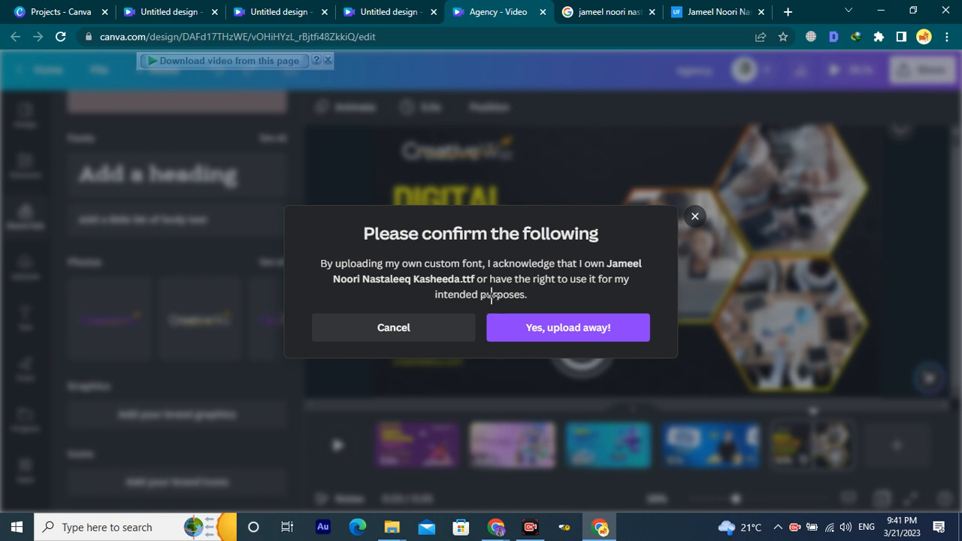
Accept the ownership terms to upload Jameel Noori Nastaleeq, then close the extra dialogs and brand kit.
mouse_move(479, 299)
left_mouse_down()
mouse_move(566, 343)
mouse_move(666, 360)
left_mouse_up()
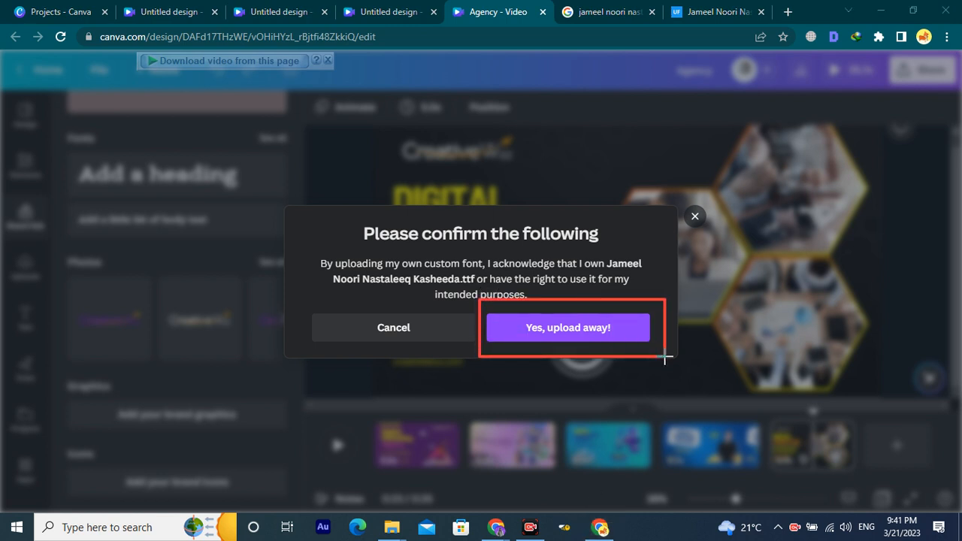
left_click(568, 331)
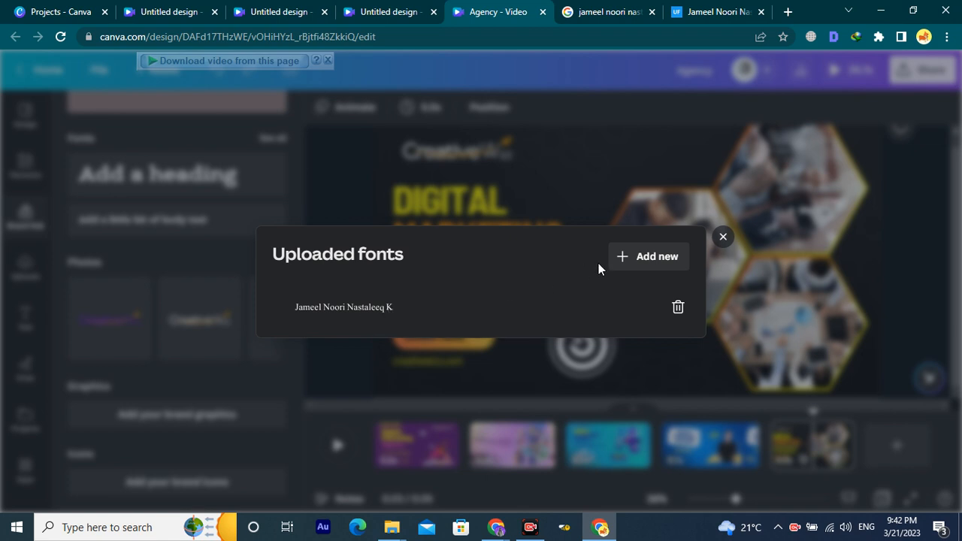
left_click(670, 261)
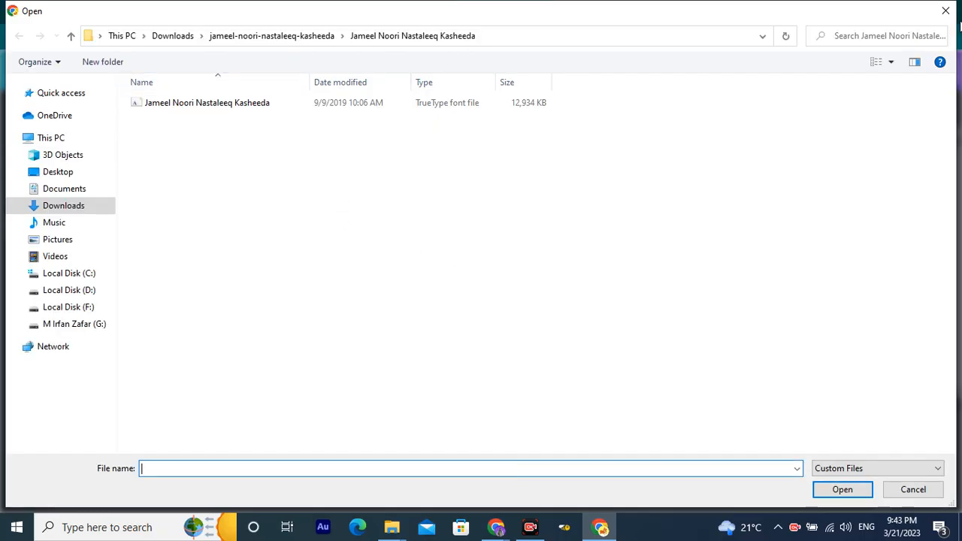
left_click(946, 11)
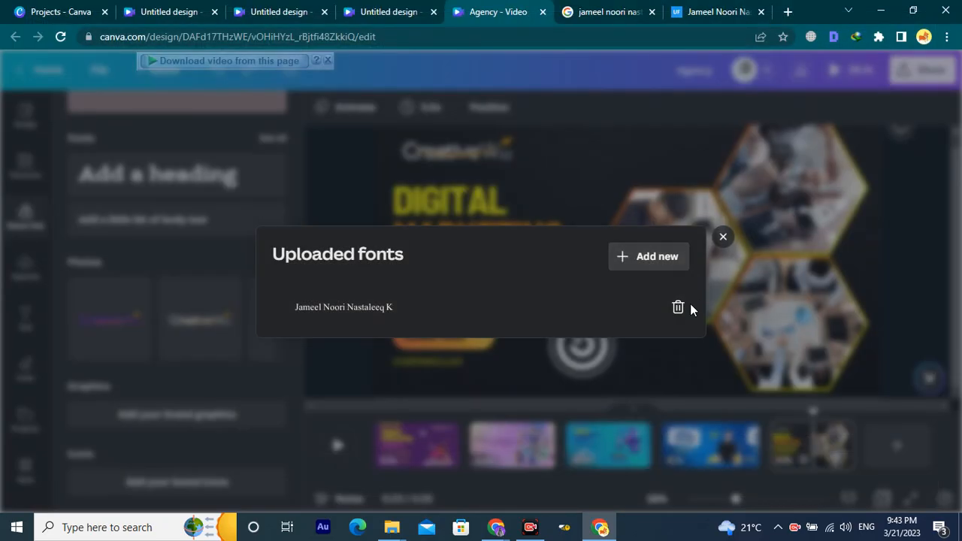
left_click(723, 237)
scroll(547, 328, "down", 3)
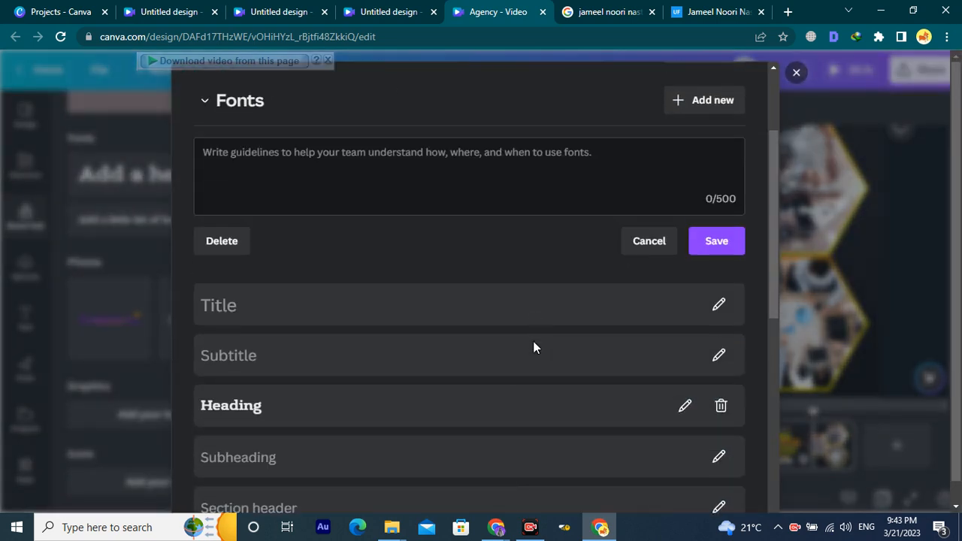
scroll(533, 348, "up", 3)
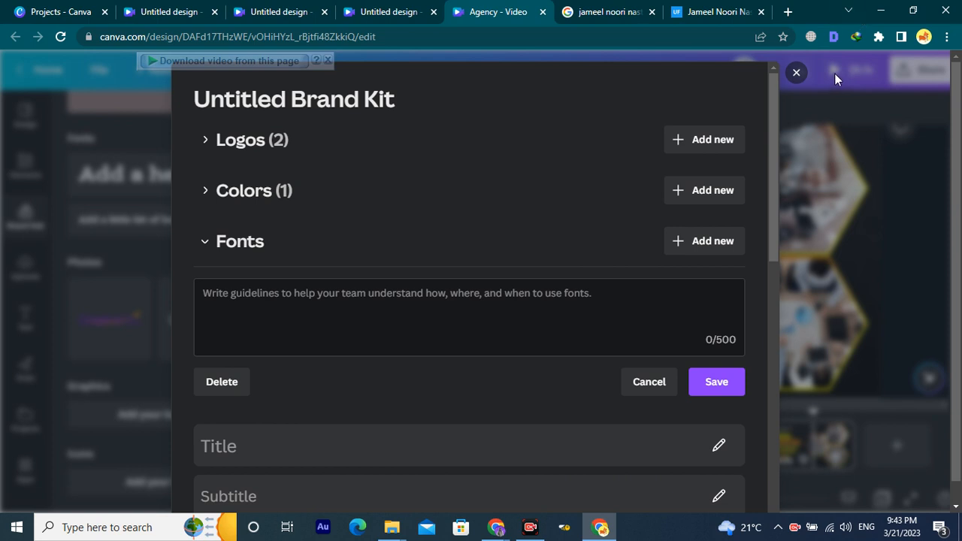
left_click(796, 73)
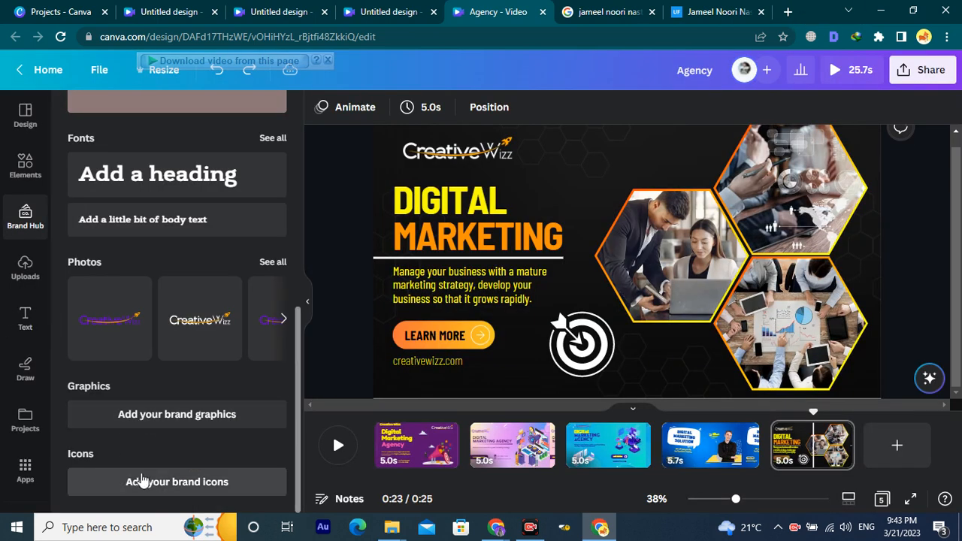
Drag a Sean Slab 'Add a heading' box onto page 5, just below the Creative Wizz logo.
scroll(137, 387, "up", 2)
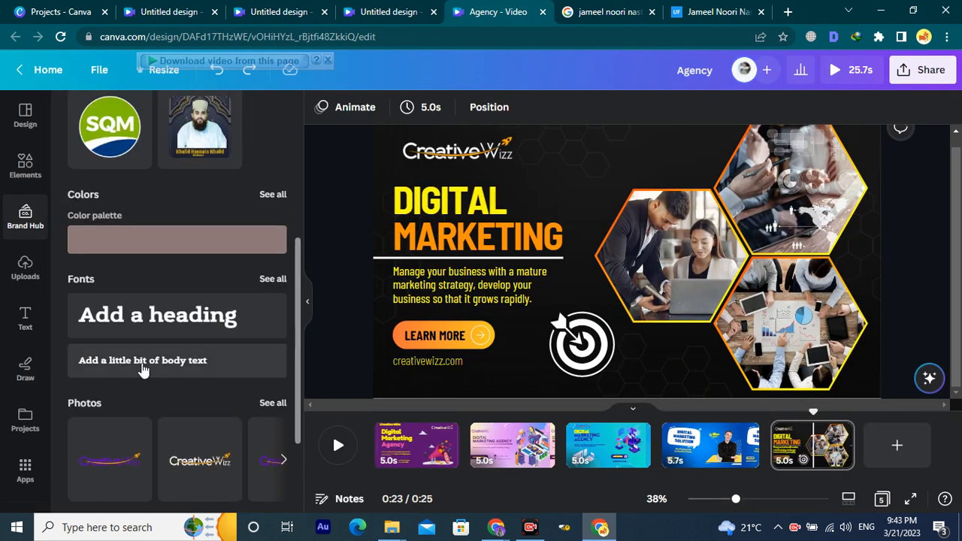
left_click(264, 280)
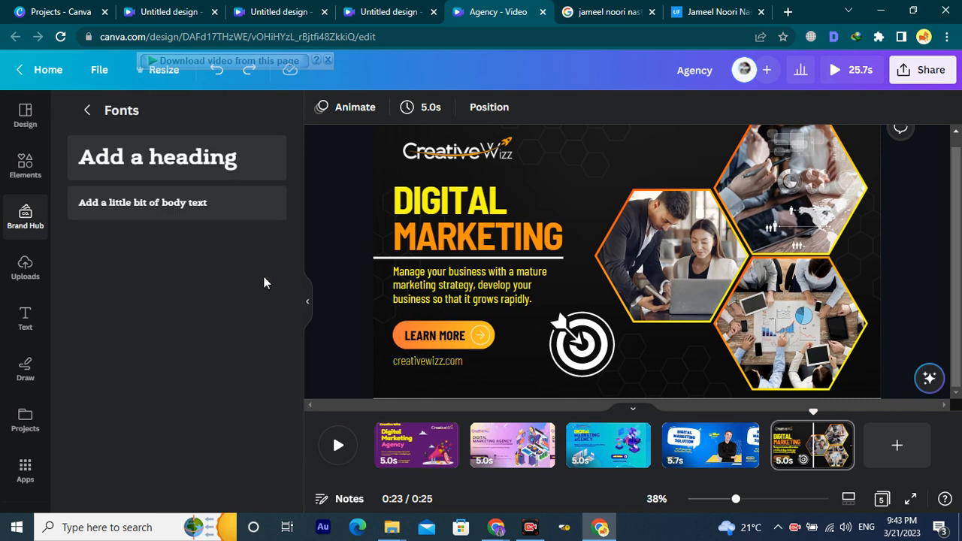
left_click(85, 107)
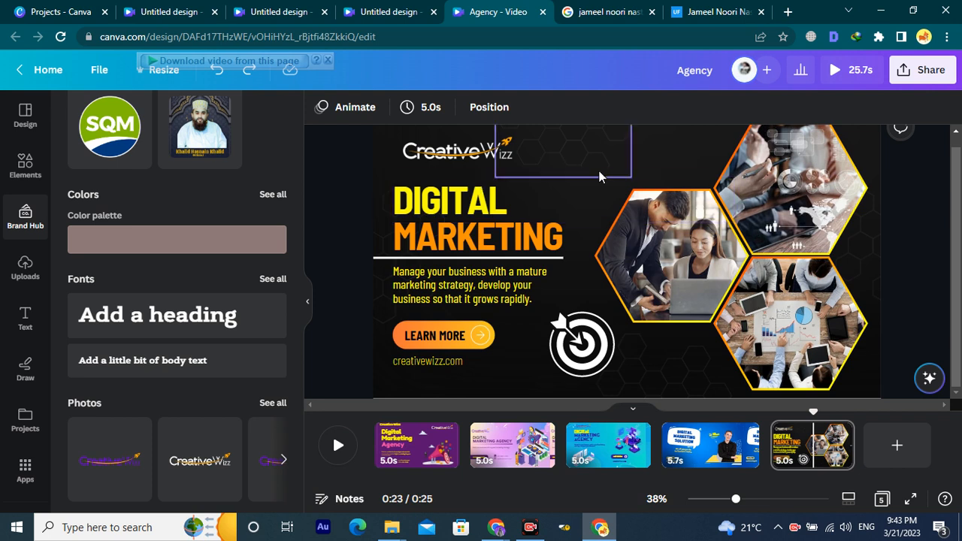
left_click(642, 152)
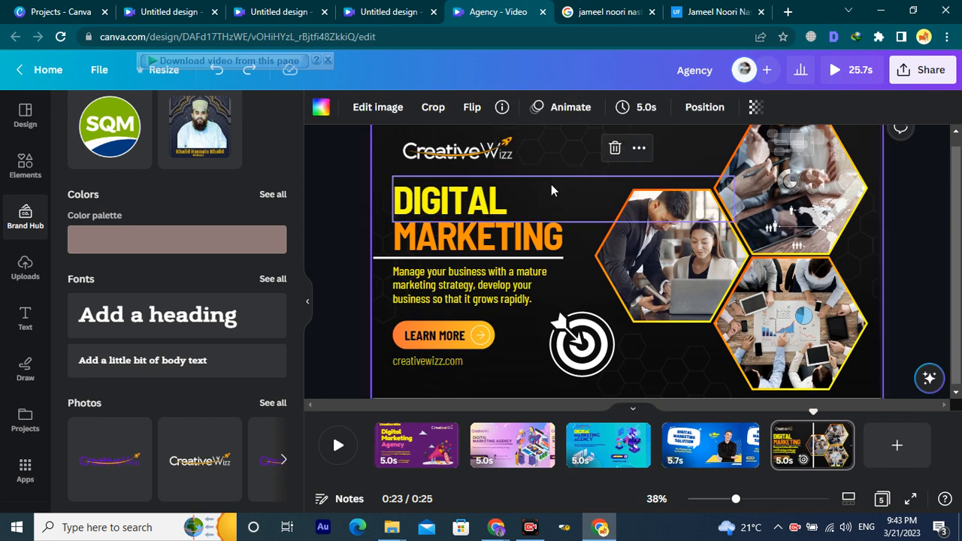
left_click(571, 184)
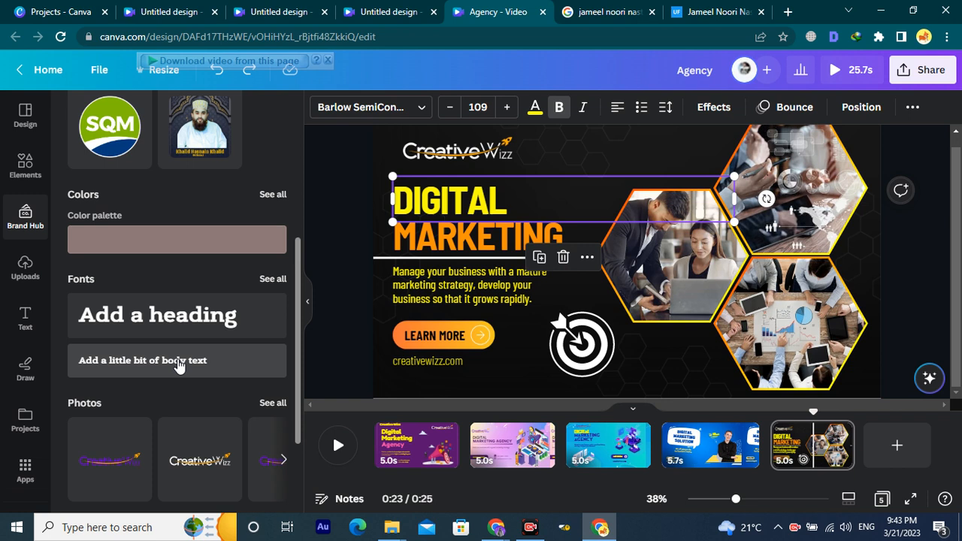
left_click_drag(161, 322, 648, 276)
left_click(612, 227)
left_click_drag(606, 229, 641, 166)
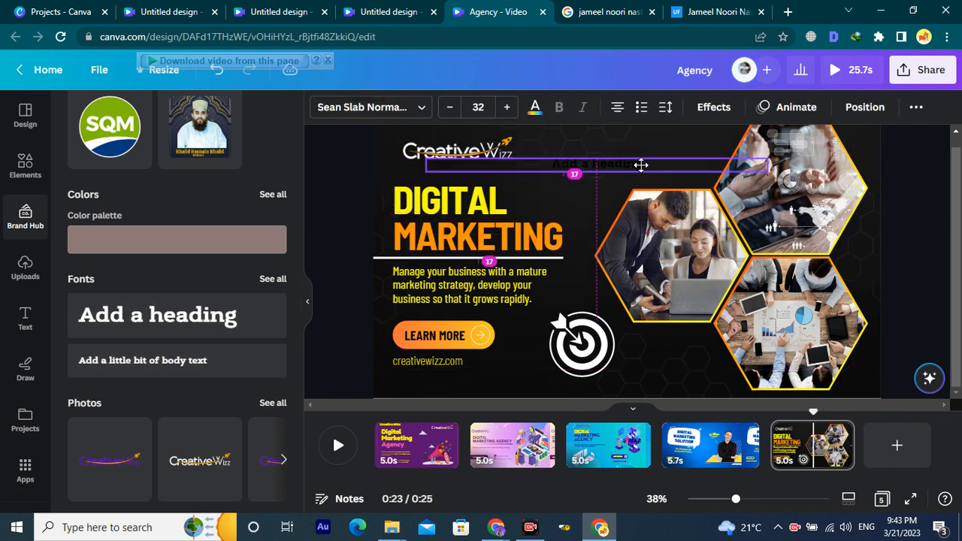
left_click(642, 165)
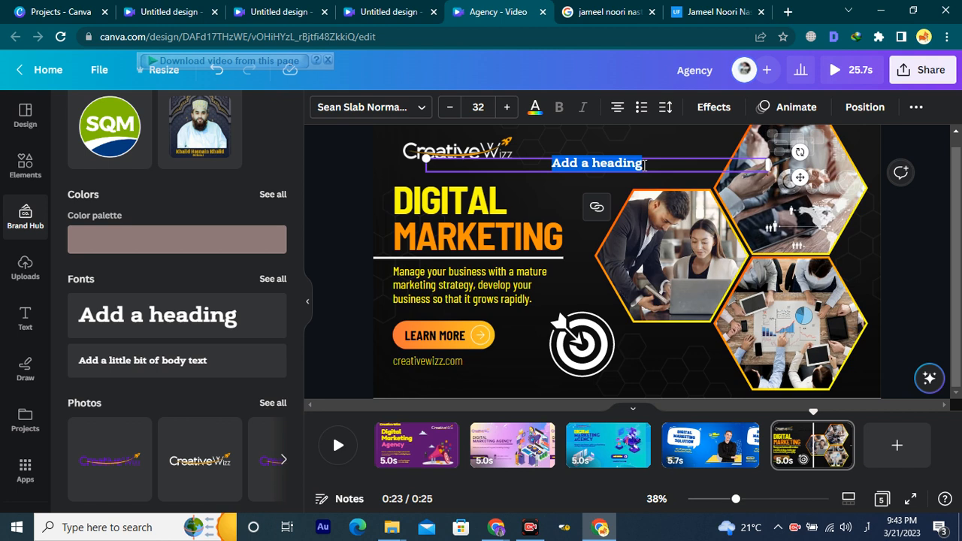
Clear the placeholder and make the Urdu heading text white.
key("BackSpace")
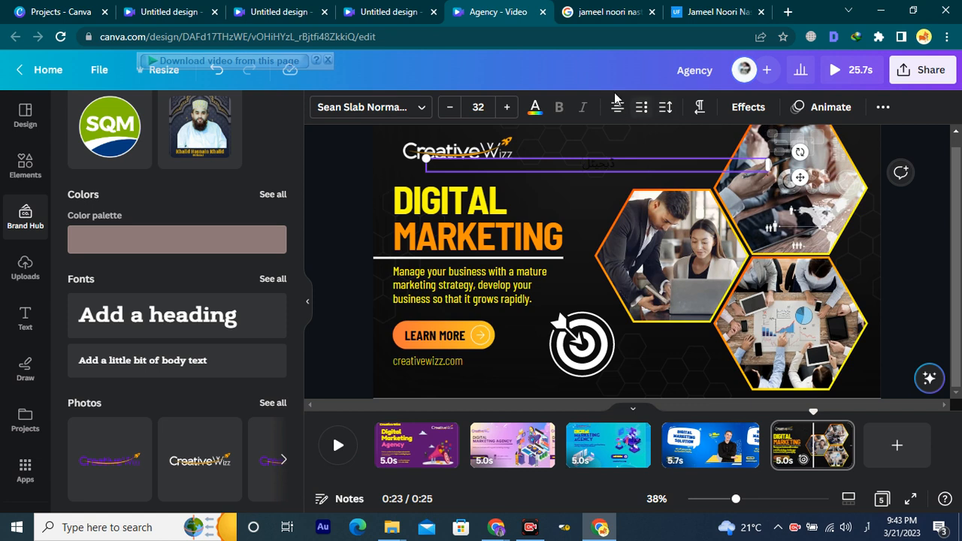
left_click(536, 110)
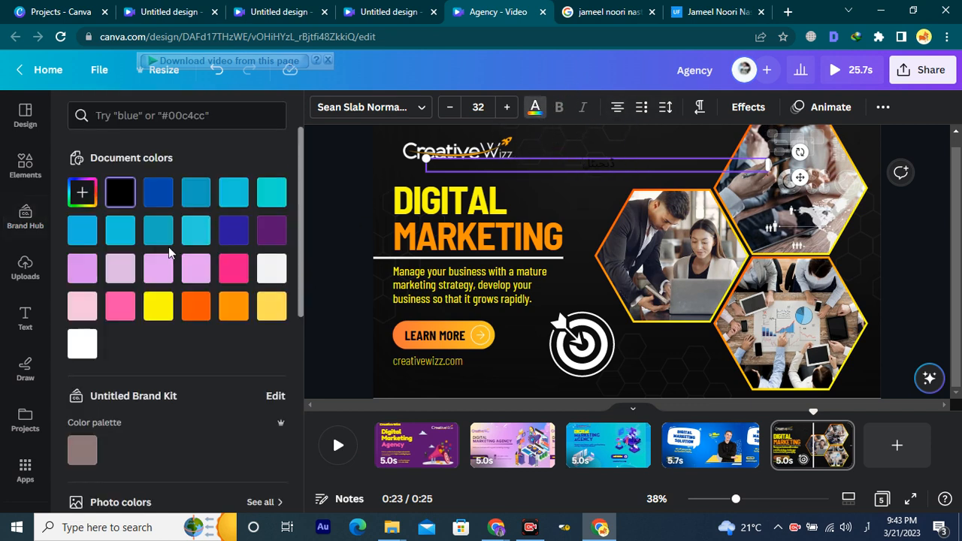
left_click(82, 344)
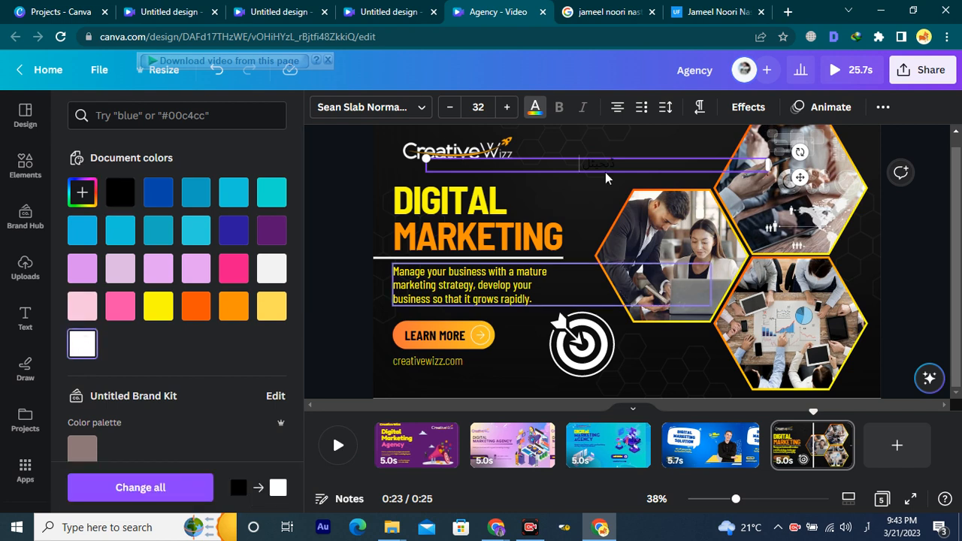
left_click(656, 174)
left_click(653, 165)
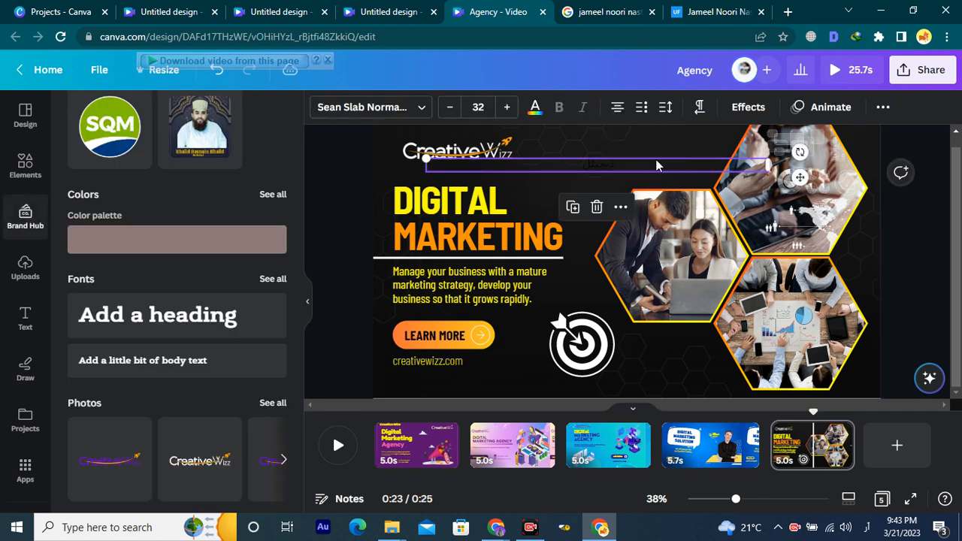
left_click(534, 110)
left_click(87, 358)
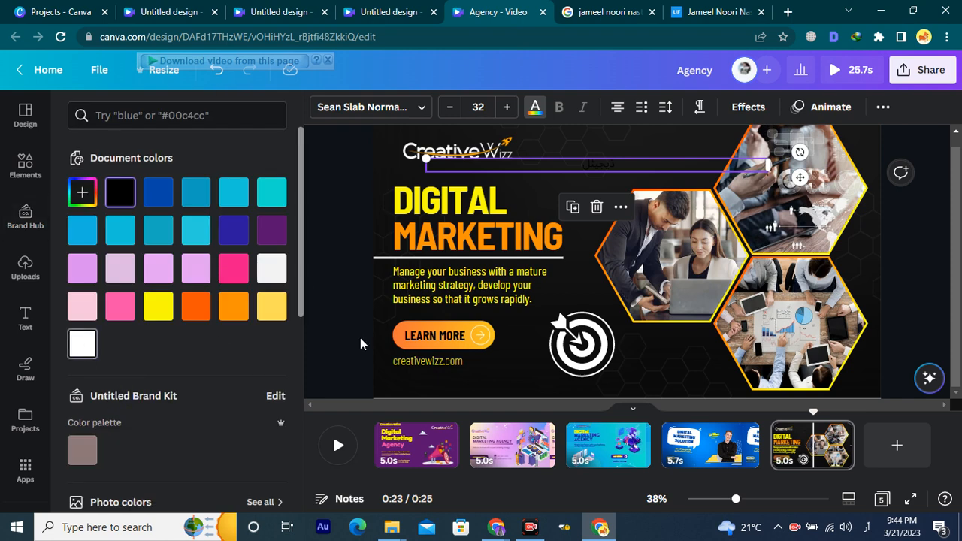
left_click(715, 278)
Add the second word 'مارکیٹنگ' so the heading reads 'ڈیجیٹل مارکیٹنگ'.
left_click(575, 164)
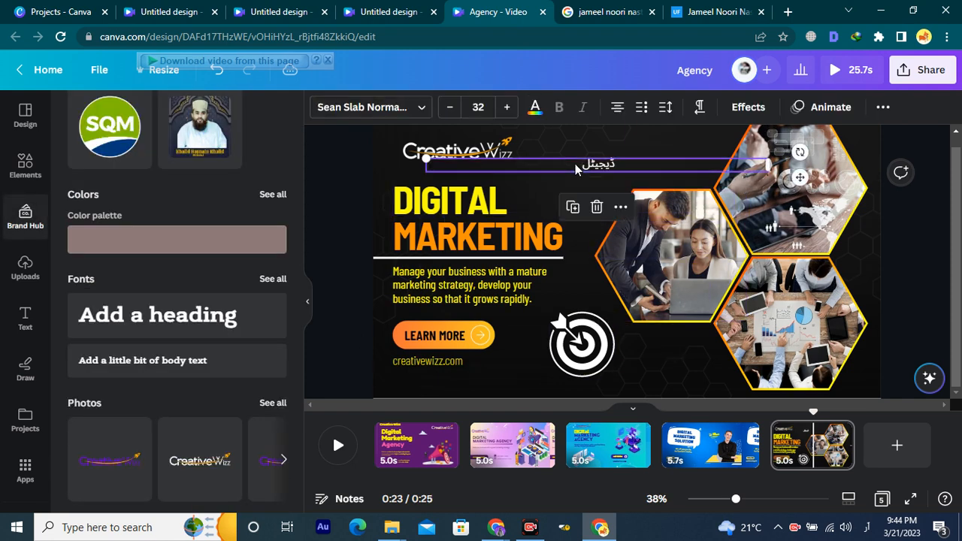
type("ما")
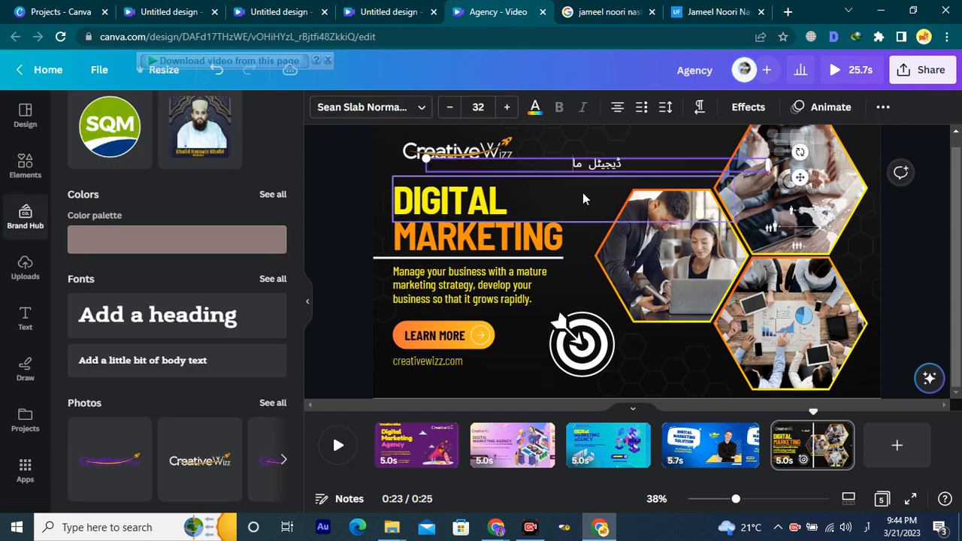
type("رکی")
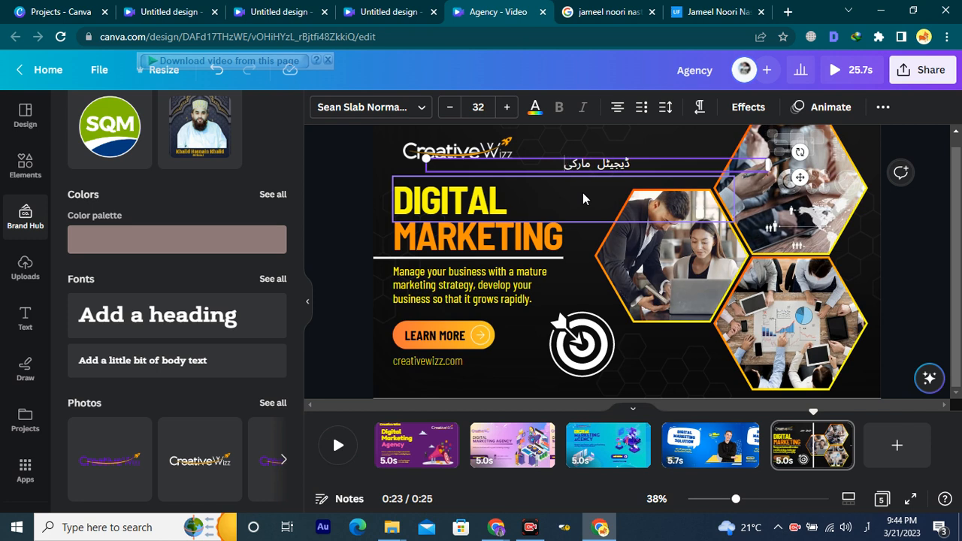
type("ٹنگ")
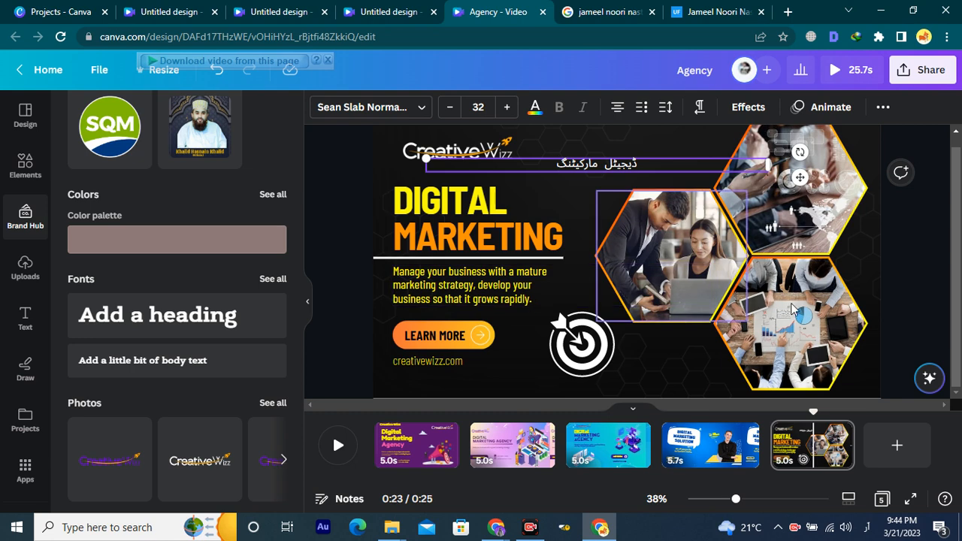
left_click(903, 242)
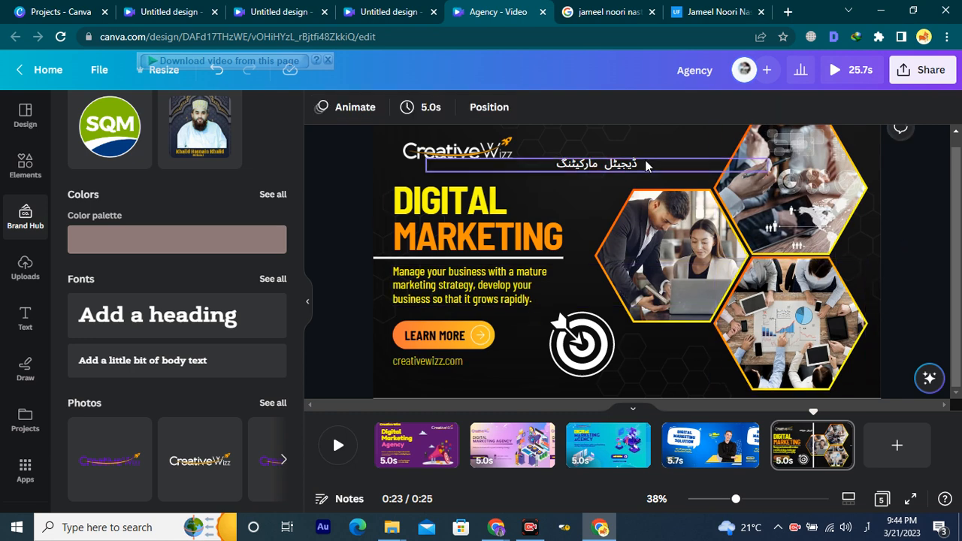
left_click(645, 165)
key("ctrl+a")
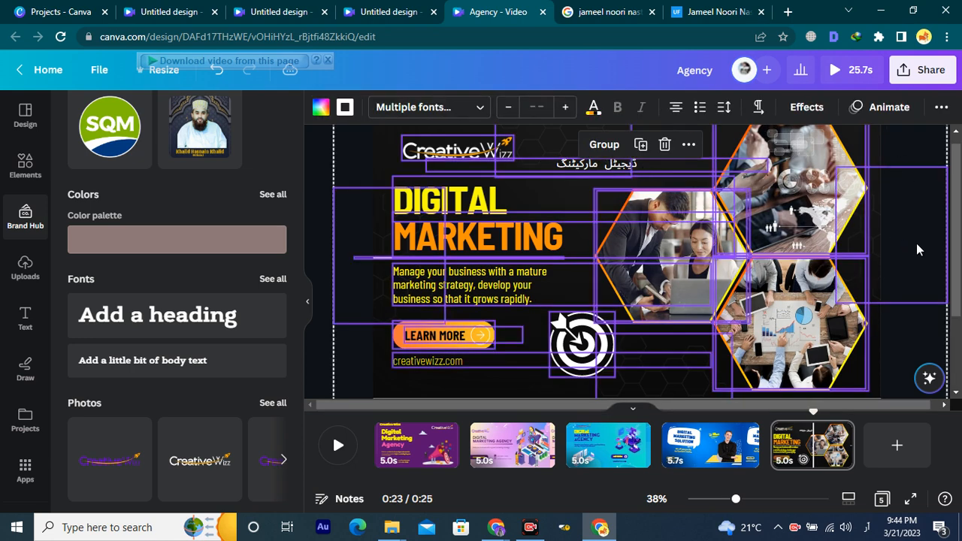
Apply the uploaded Jameel Noori Nastaleeq font to the Urdu heading.
left_click(917, 243)
left_click(630, 165)
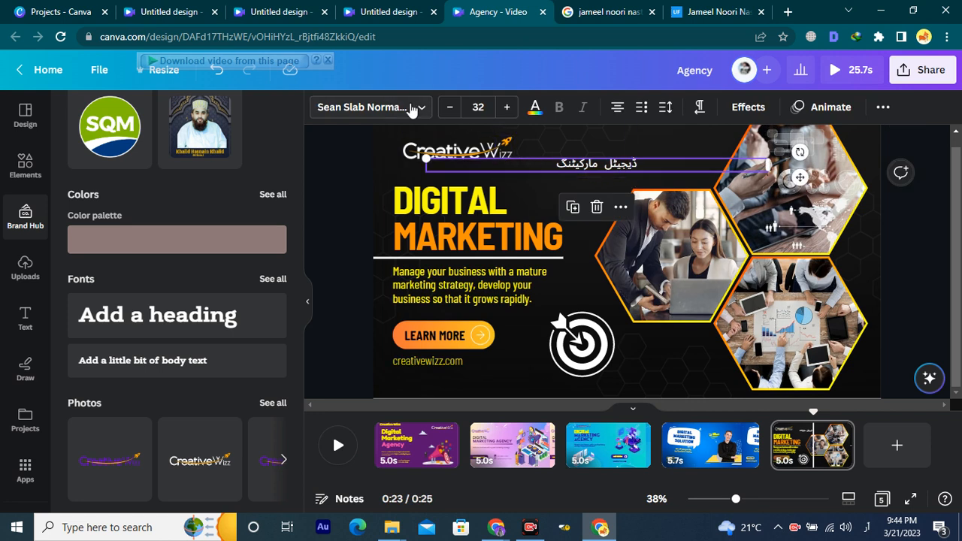
left_click(387, 115)
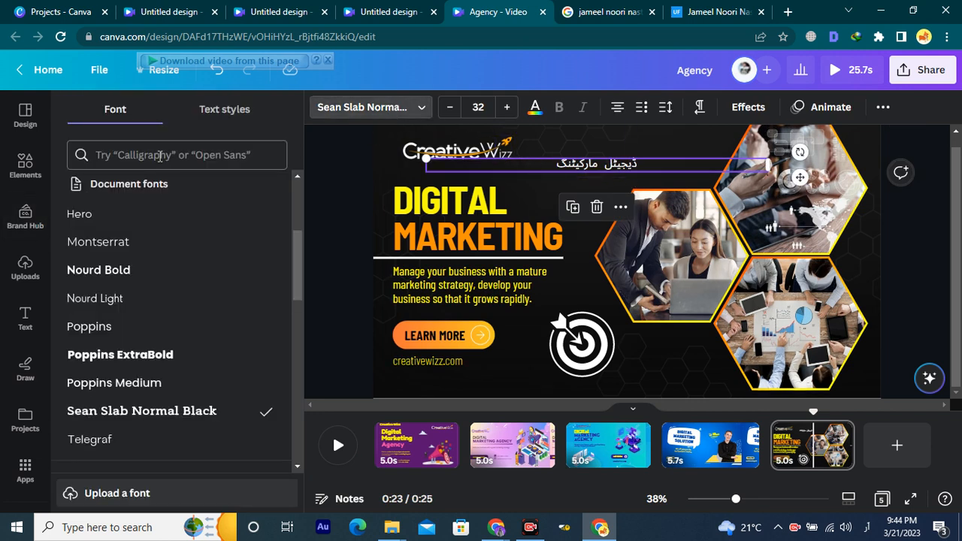
scroll(158, 286, "down", 10)
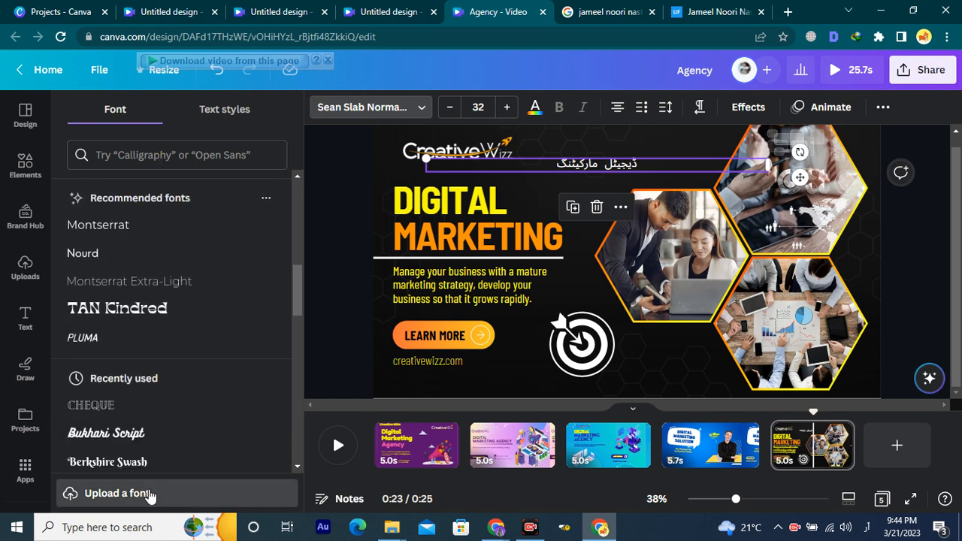
scroll(146, 438, "down", 5)
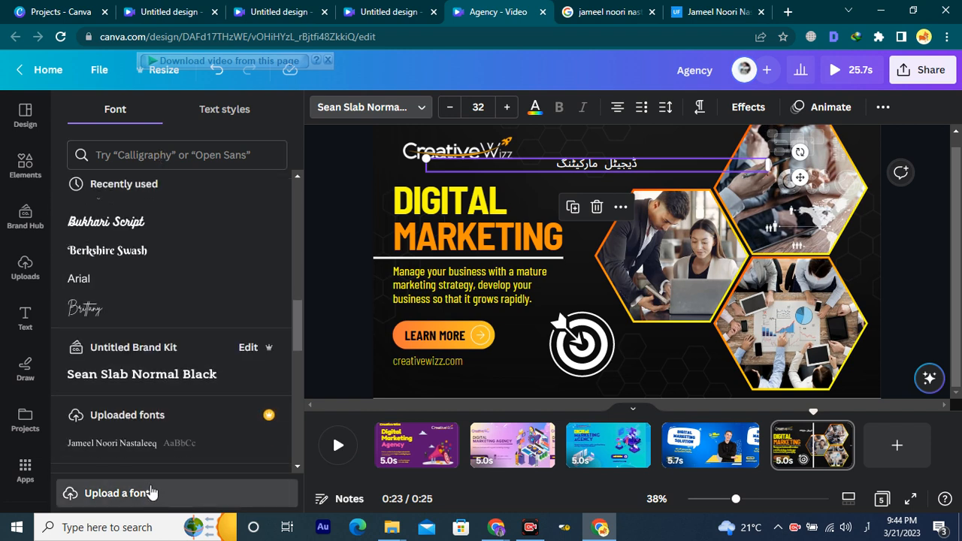
scroll(182, 379, "down", 1)
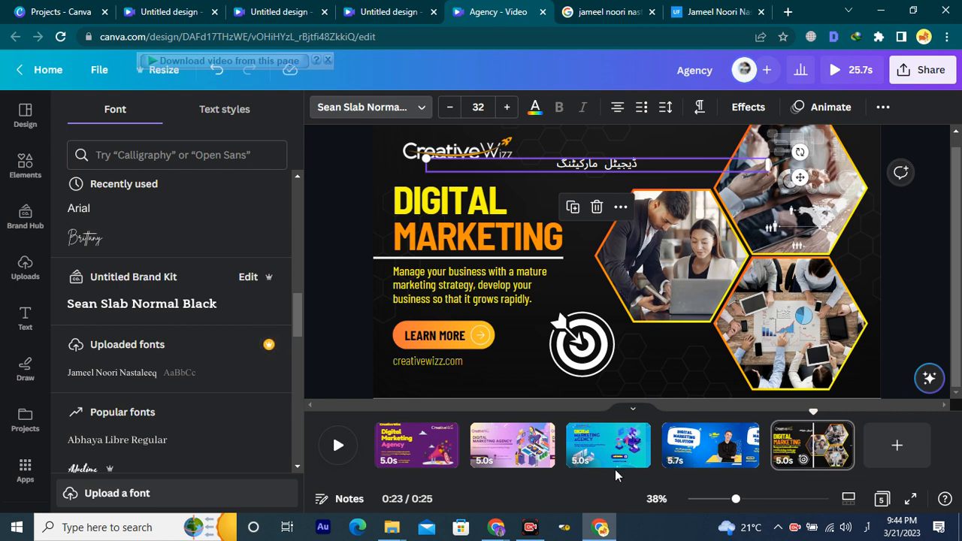
mouse_move(609, 385)
left_mouse_down()
mouse_move(232, 350)
mouse_move(178, 356)
left_mouse_up()
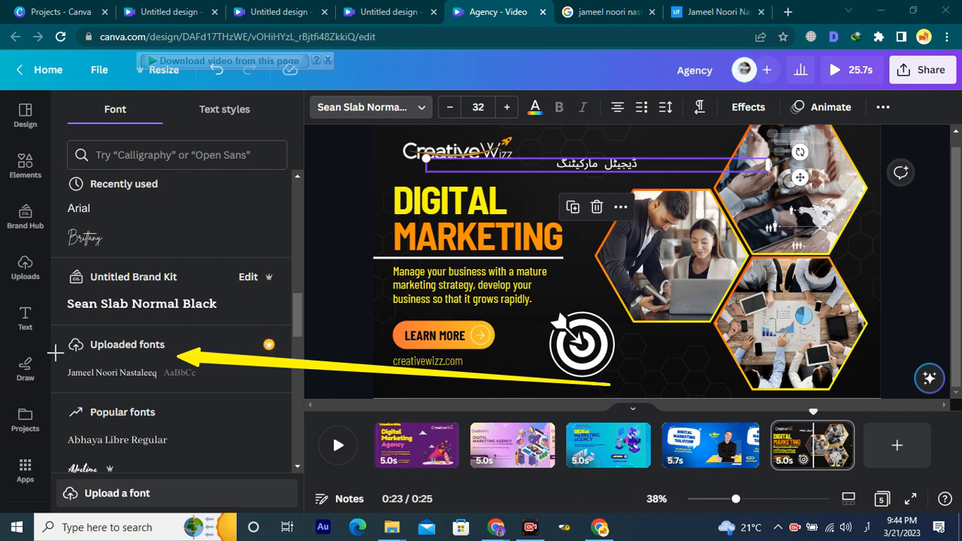
mouse_move(49, 327)
left_mouse_down()
mouse_move(86, 348)
mouse_move(171, 360)
left_mouse_up()
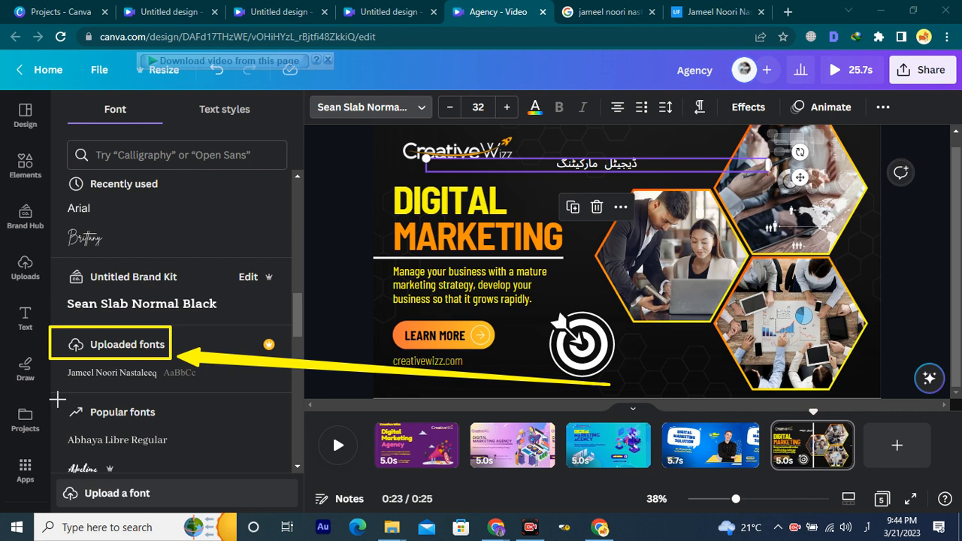
mouse_move(62, 397)
left_mouse_down()
mouse_move(84, 358)
mouse_move(161, 364)
left_mouse_up()
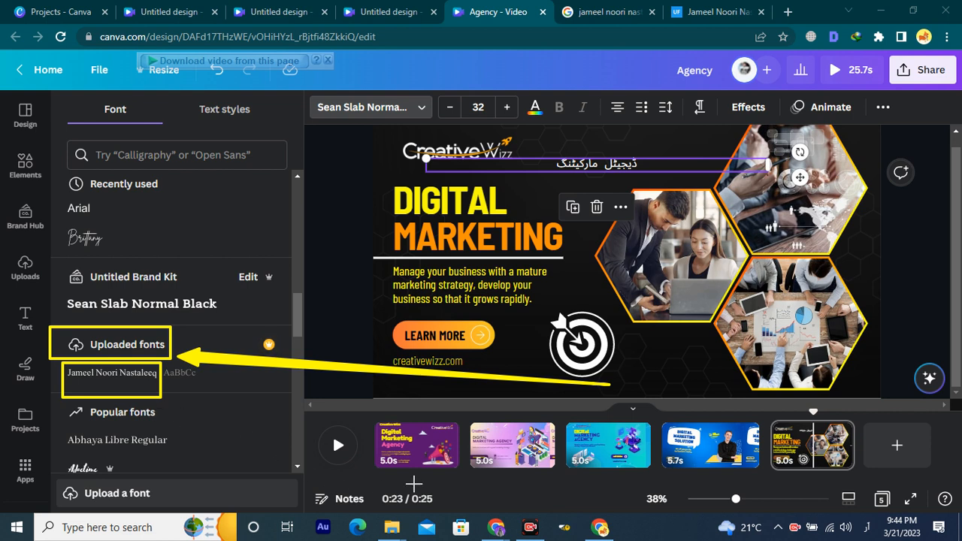
left_click(534, 502)
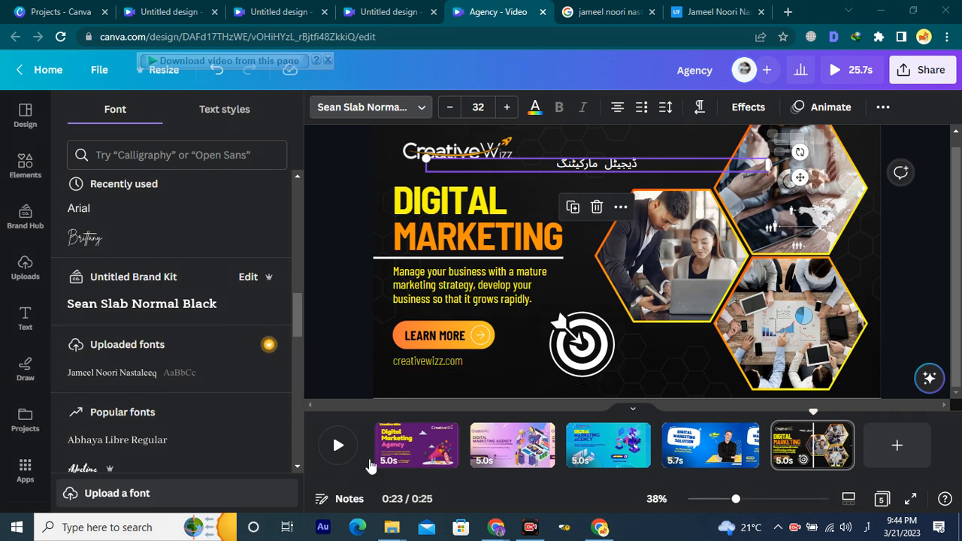
left_click(120, 376)
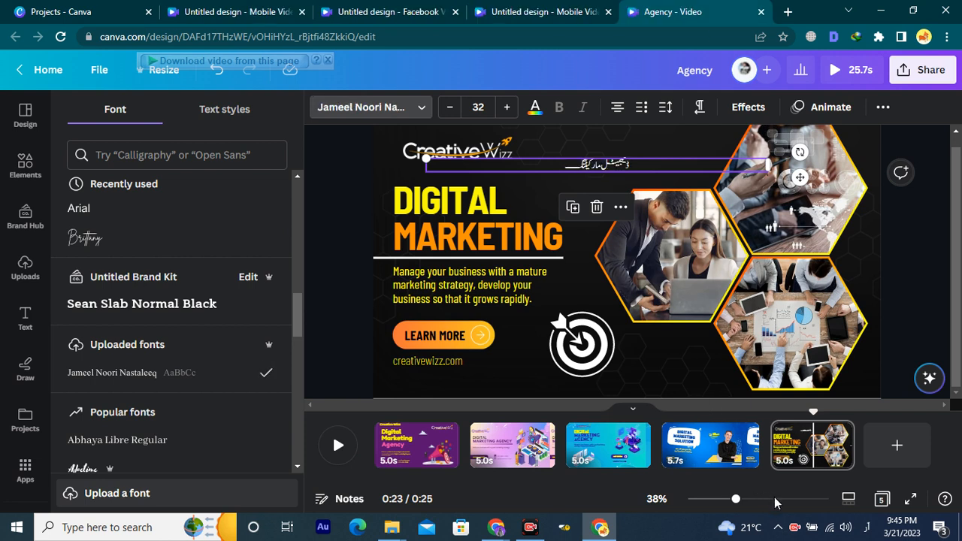
Enlarge the Urdu heading step by step and scale it up to size 72.5.
left_click(649, 141)
left_click(618, 167)
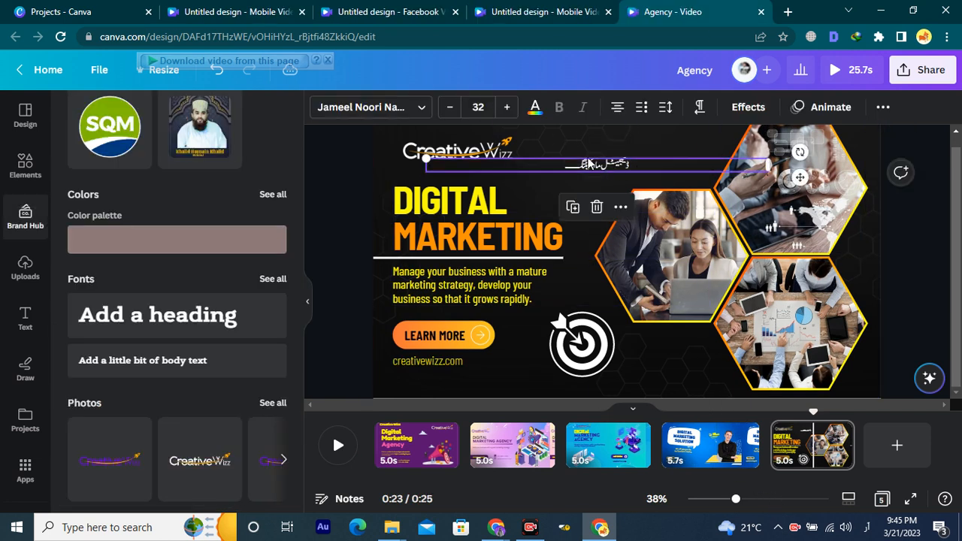
left_click(507, 108)
left_click(507, 108)
left_click(507, 108)
left_click(508, 108)
left_click(507, 108)
left_click(508, 108)
left_click(507, 107)
left_click(508, 107)
left_click(508, 107)
left_click(507, 108)
left_click(507, 108)
left_click(508, 107)
left_click(507, 107)
left_click(508, 108)
left_click(507, 107)
left_click(508, 108)
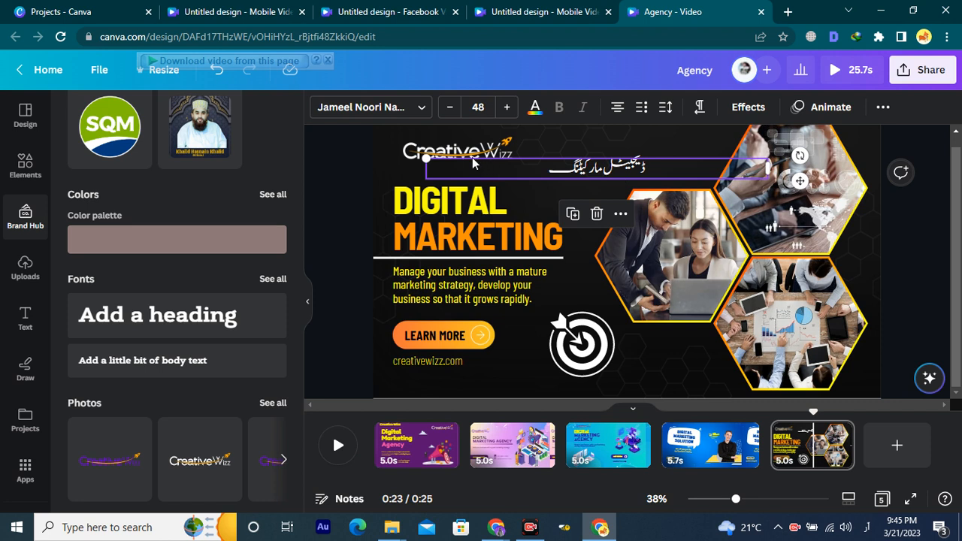
left_click_drag(433, 162, 252, 108)
Move the heading beside the Creative Wizz logo and raise its size to 97.5.
left_click(579, 295)
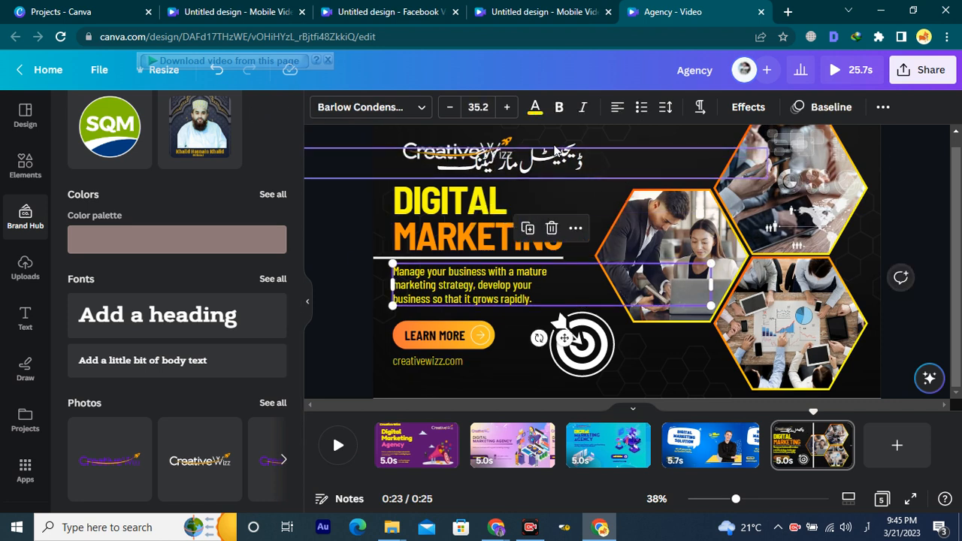
left_click_drag(552, 158, 615, 175)
left_click(508, 109)
left_click(507, 109)
left_click(508, 109)
left_click(508, 109)
left_click(508, 109)
left_click(508, 109)
left_click(507, 110)
left_click(508, 109)
left_click(507, 110)
left_click(508, 109)
left_click(508, 109)
left_click(508, 109)
left_click(508, 109)
left_click(507, 109)
left_click(507, 109)
left_click(507, 109)
left_click(508, 109)
left_click(507, 109)
left_click(508, 109)
left_click(508, 109)
left_click(508, 109)
left_click(508, 109)
left_click(507, 109)
left_click(507, 109)
left_click(508, 109)
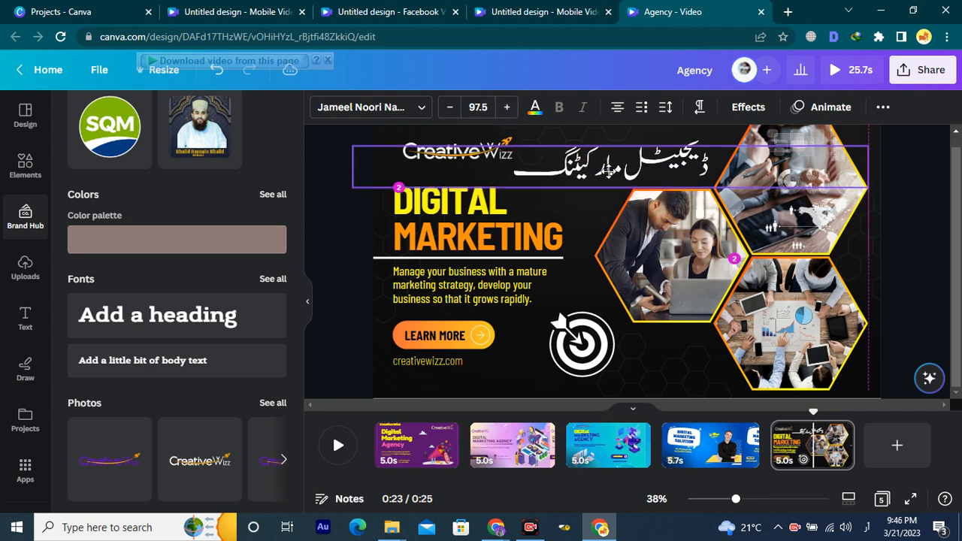
left_click(920, 265)
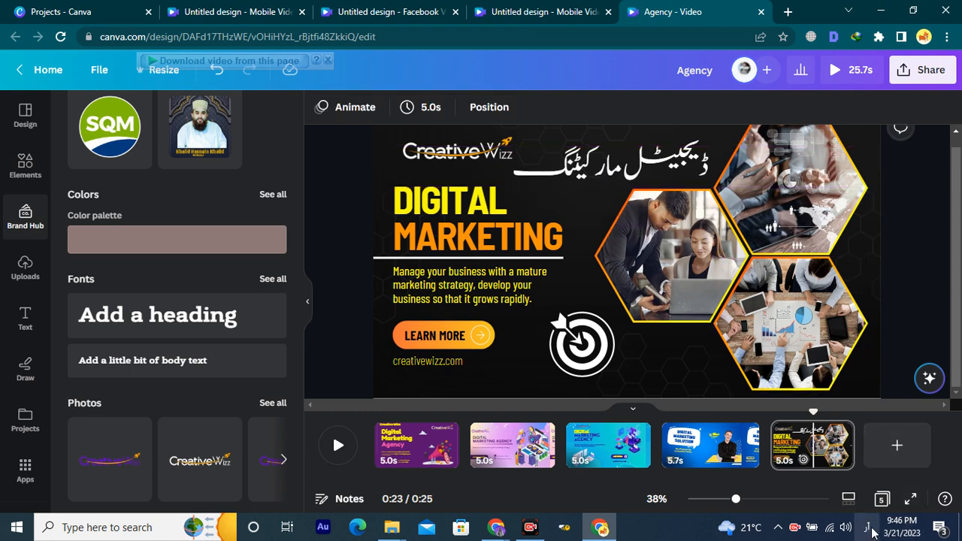
Preview the design full screen, then browse the uploaded Creative Wizz, STECH and Flamingo images.
left_click(910, 500)
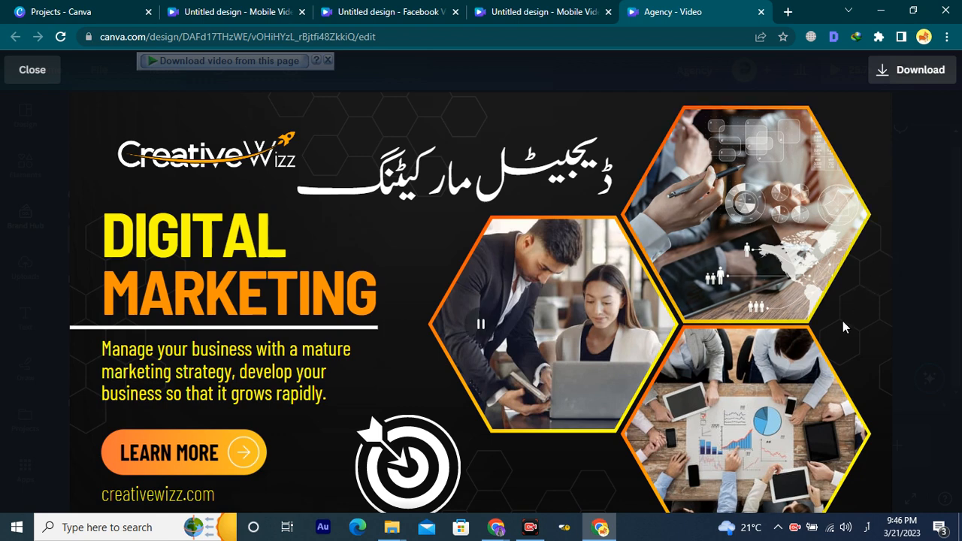
left_click(926, 287)
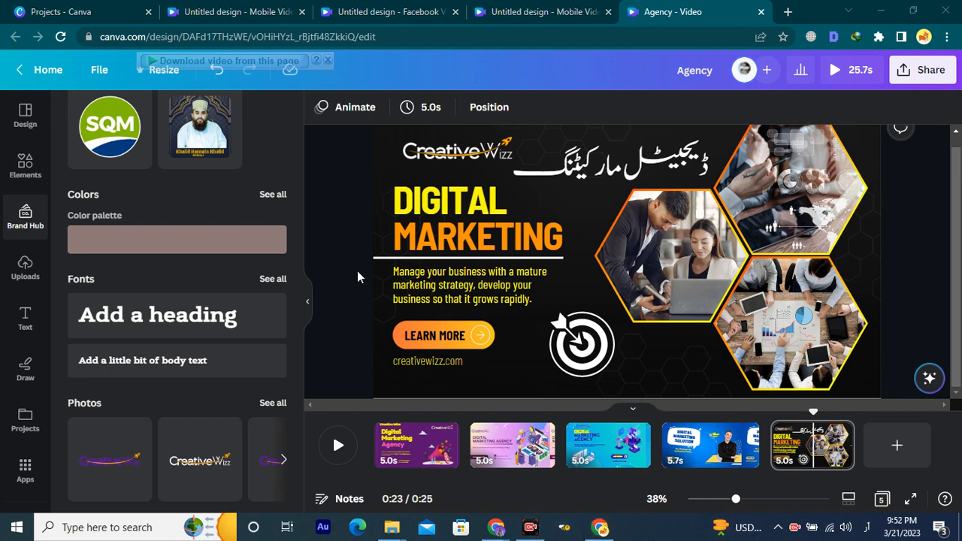
left_click(25, 269)
scroll(128, 289, "down", 3)
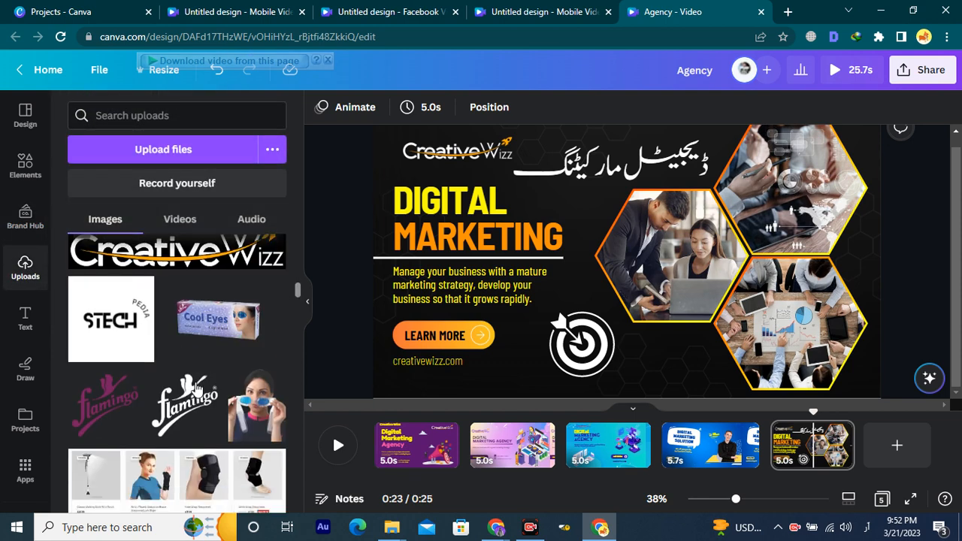
scroll(150, 297, "down", 5)
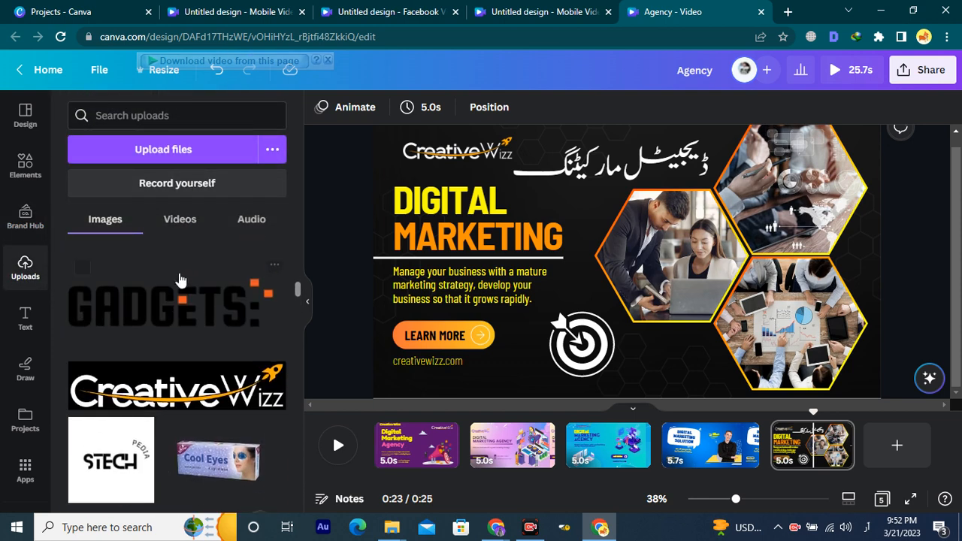
scroll(172, 304, "up", 6)
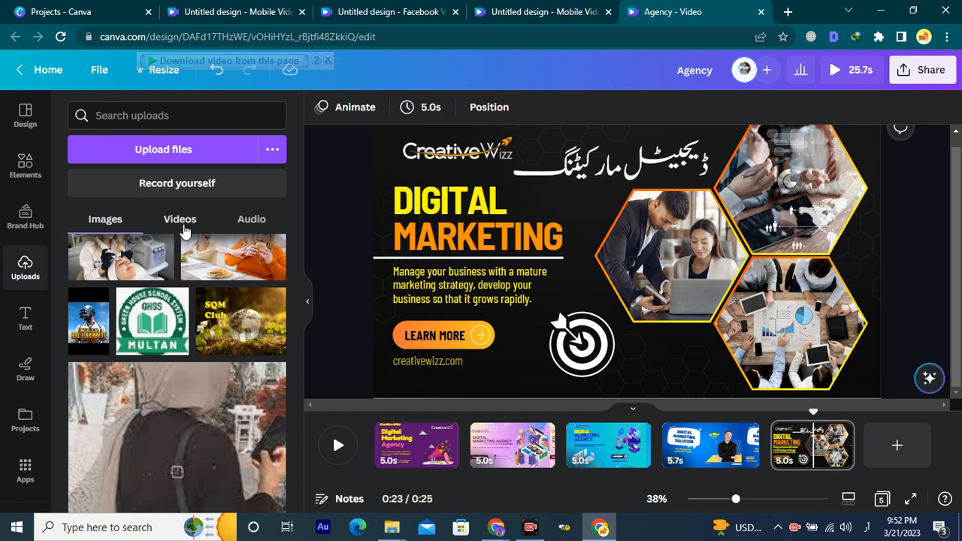
left_click(183, 227)
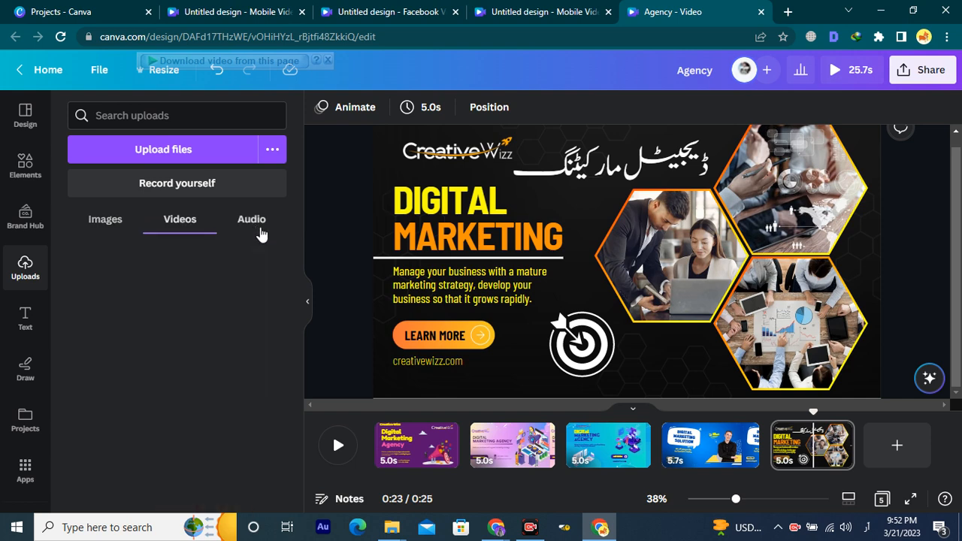
left_click(257, 232)
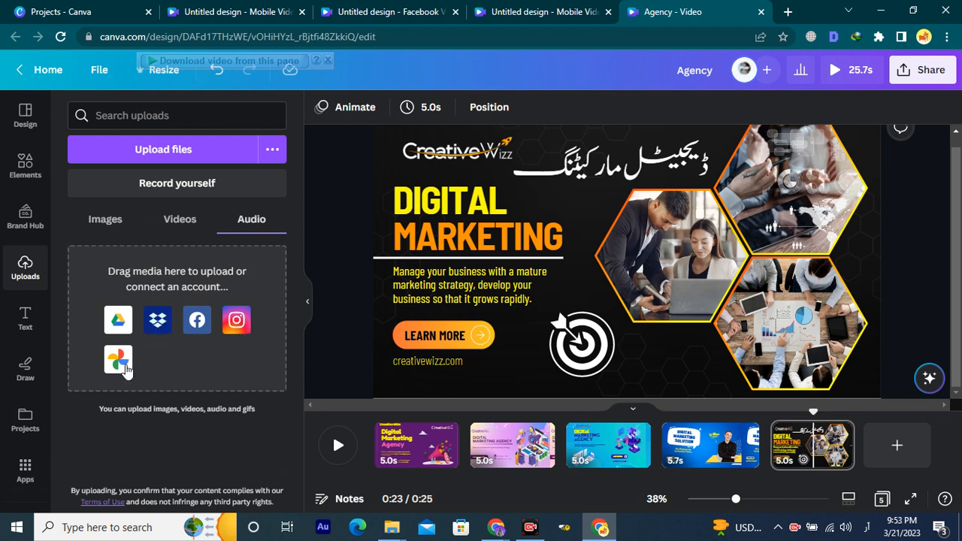
left_click(180, 224)
left_click(105, 219)
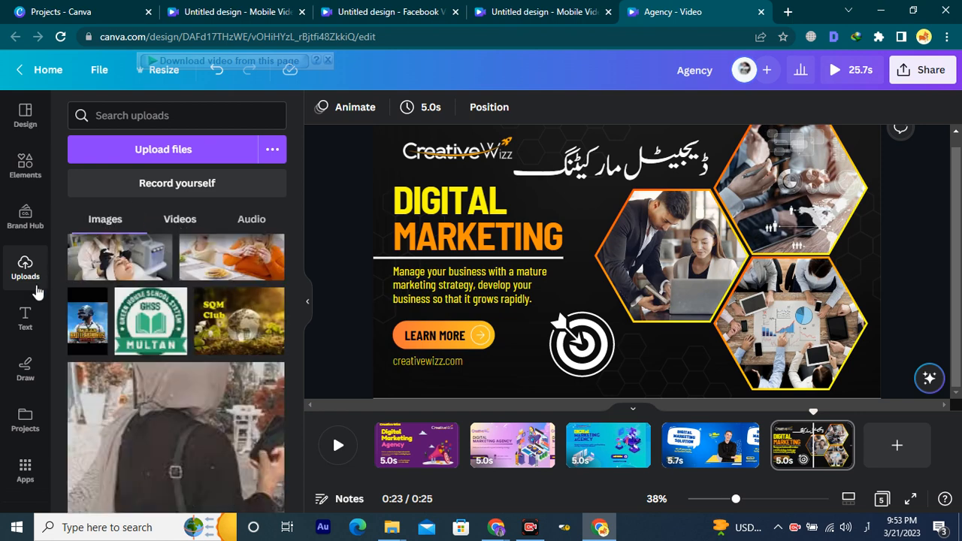
Scroll through the Text panel's style presets, then switch to the Draw tools.
left_click(26, 319)
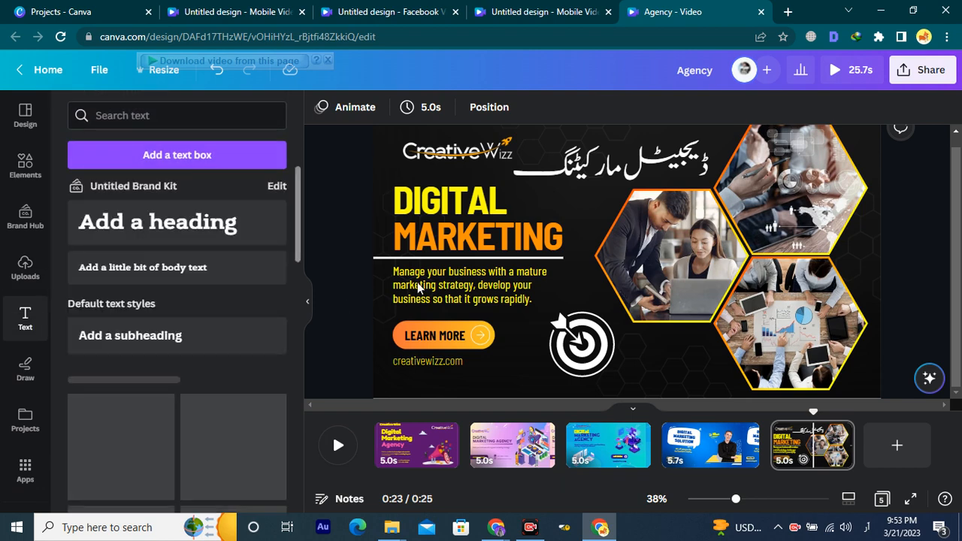
scroll(231, 351, "down", 2)
scroll(231, 351, "down", 1)
scroll(200, 329, "up", 2)
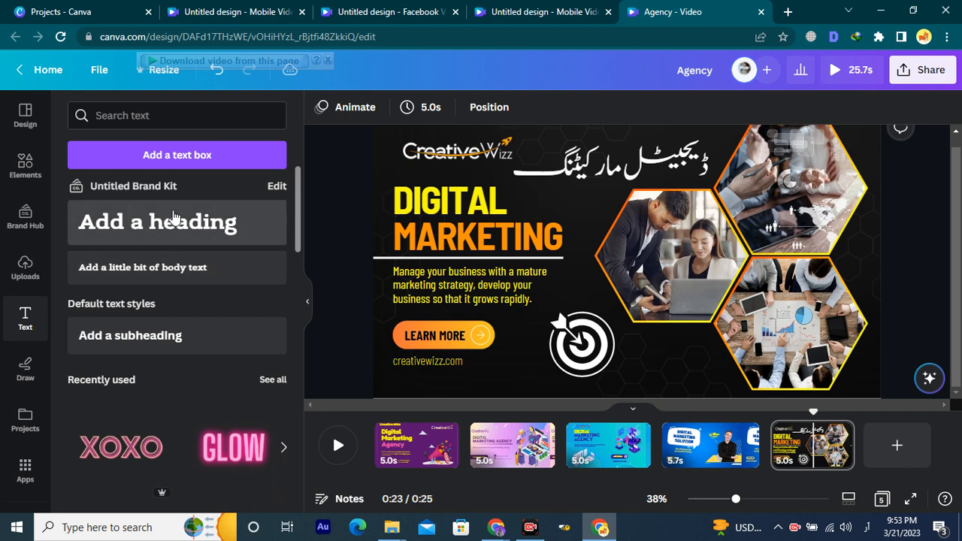
scroll(200, 302, "down", 5)
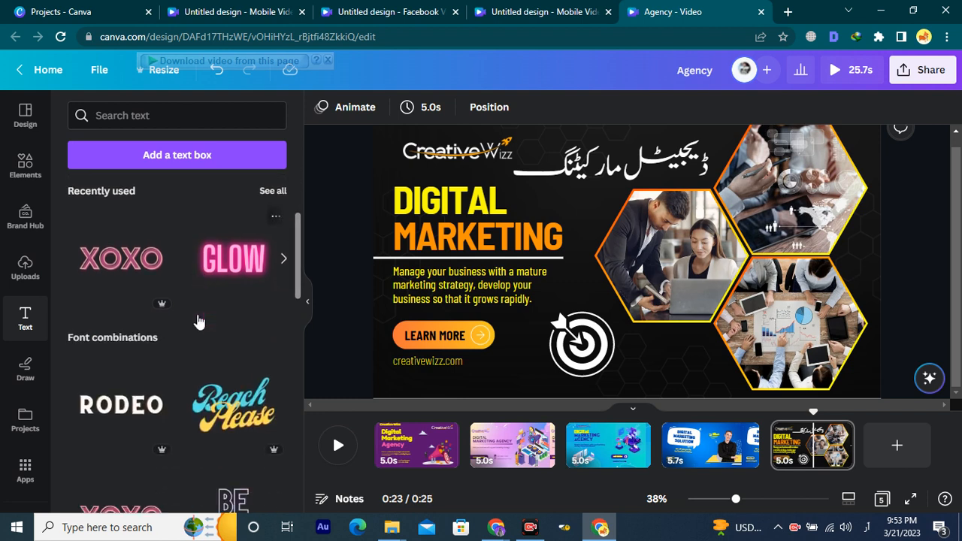
scroll(188, 302, "down", 5)
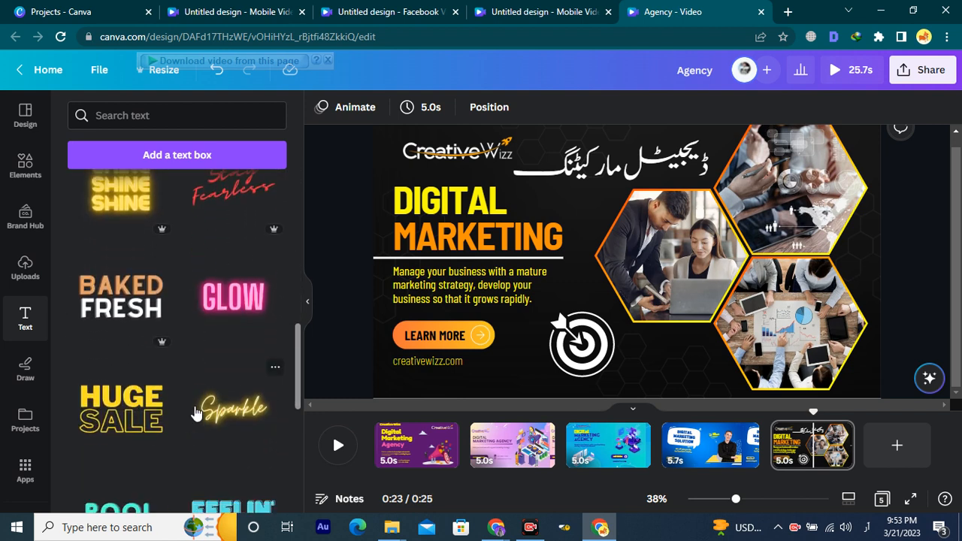
scroll(208, 391, "down", 5)
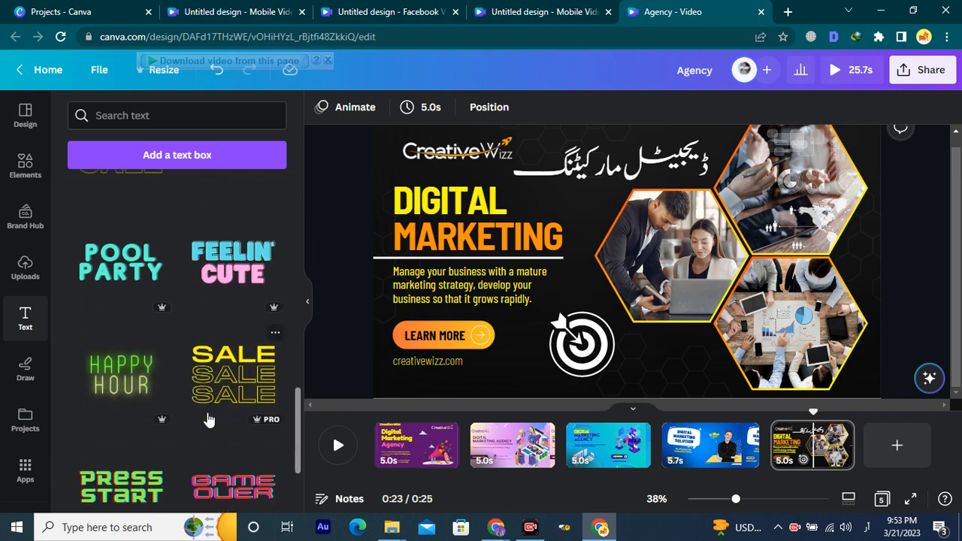
scroll(218, 376, "down", 3)
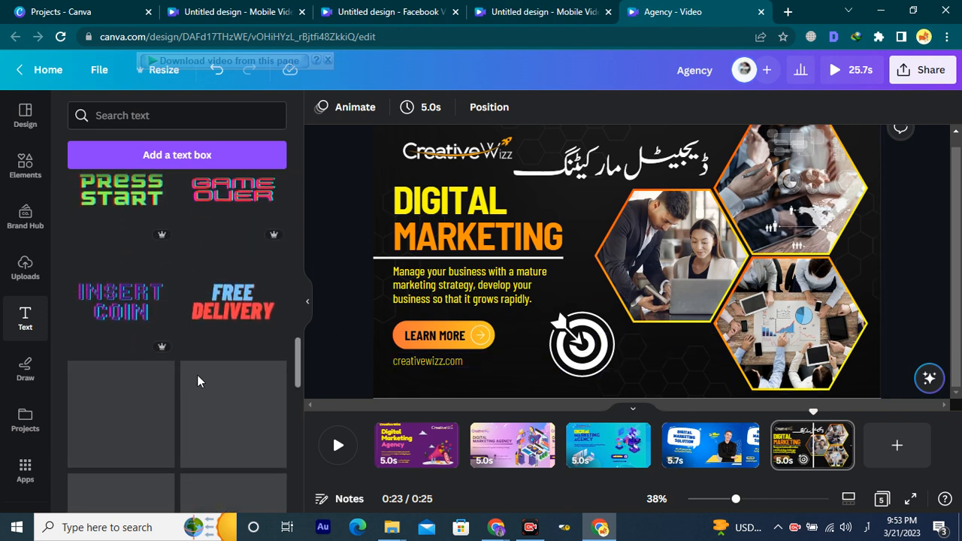
left_click(23, 371)
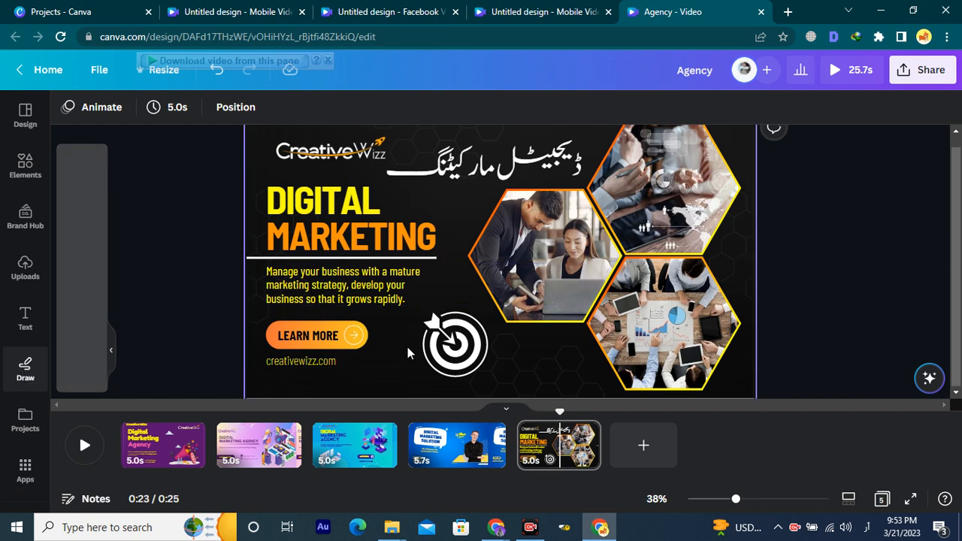
Add a blank sixth page to the video and draw a blue pen stroke on it.
left_click(627, 458)
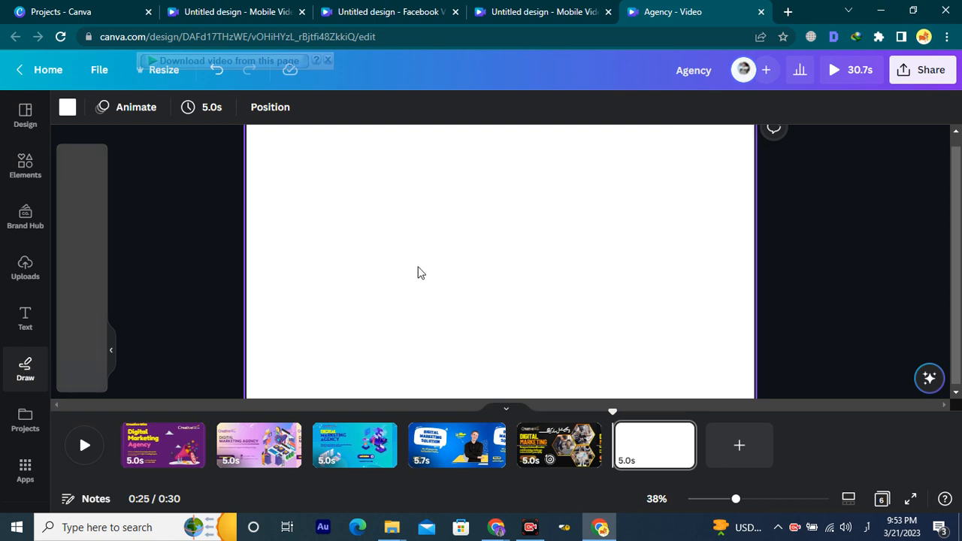
left_click(337, 262)
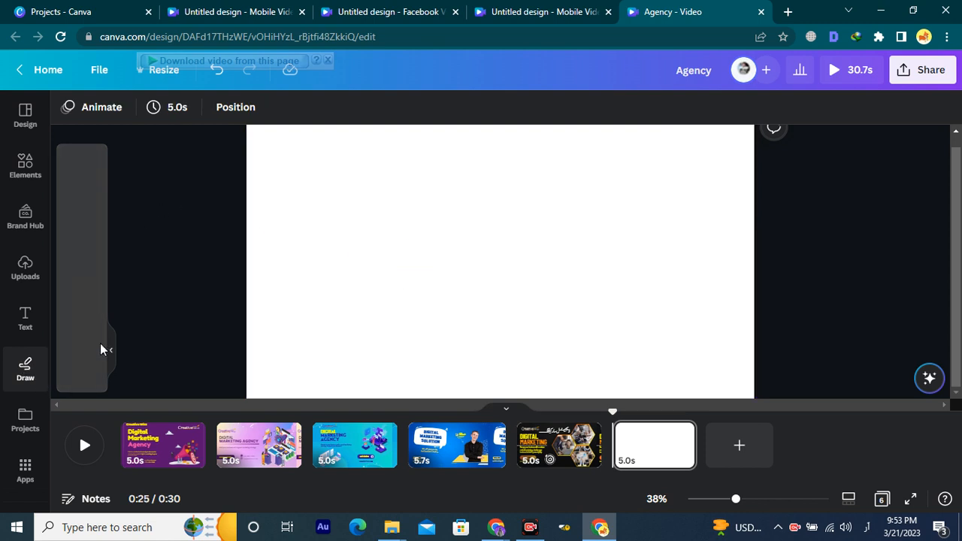
left_click_drag(558, 248, 503, 245)
scroll(714, 307, "up", 1)
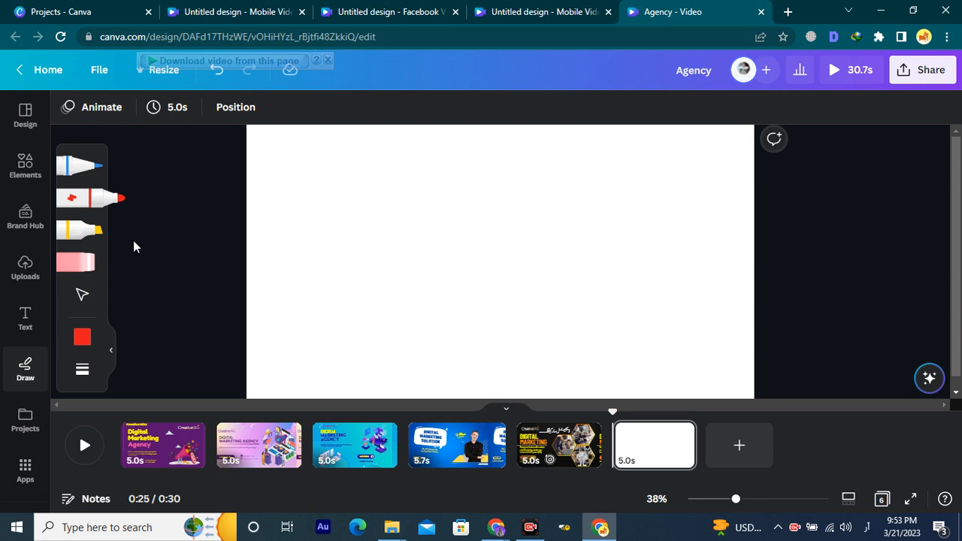
left_click(83, 168)
mouse_move(661, 166)
left_mouse_down()
mouse_move(714, 167)
mouse_move(607, 221)
mouse_move(620, 202)
mouse_move(596, 162)
mouse_move(613, 161)
mouse_move(578, 174)
mouse_move(584, 207)
mouse_move(559, 165)
left_mouse_up()
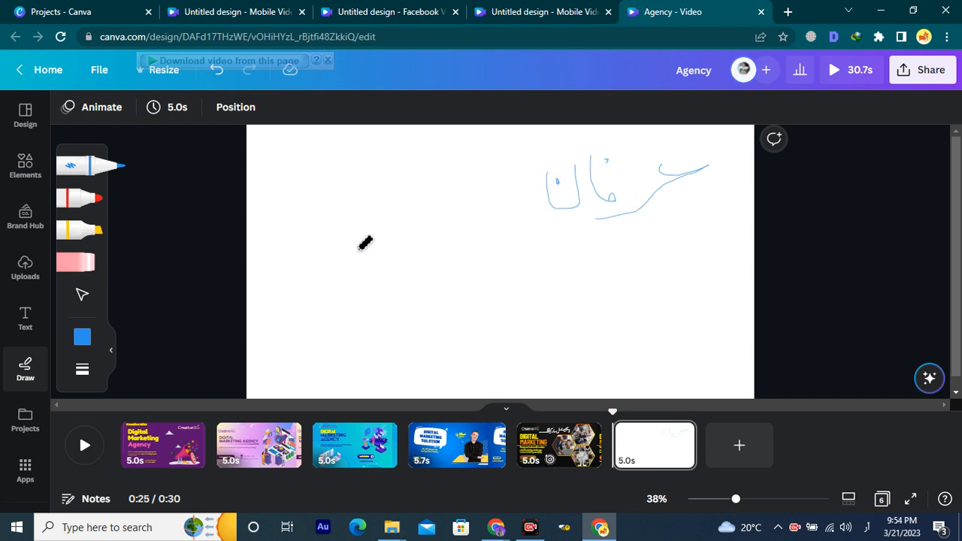
Draw another blue stroke and a short yellow stroke on page 6.
left_click(82, 294)
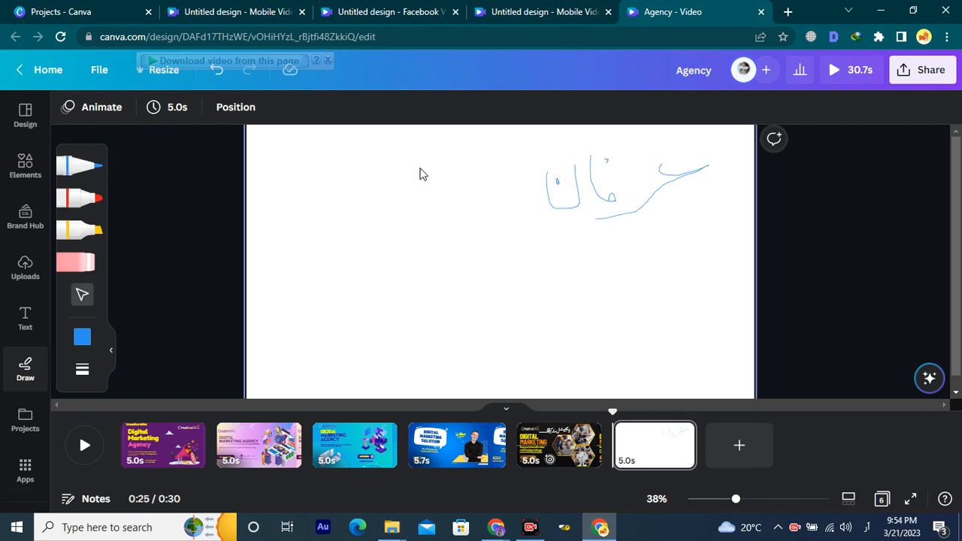
left_click_drag(461, 171, 542, 225)
left_click(82, 337)
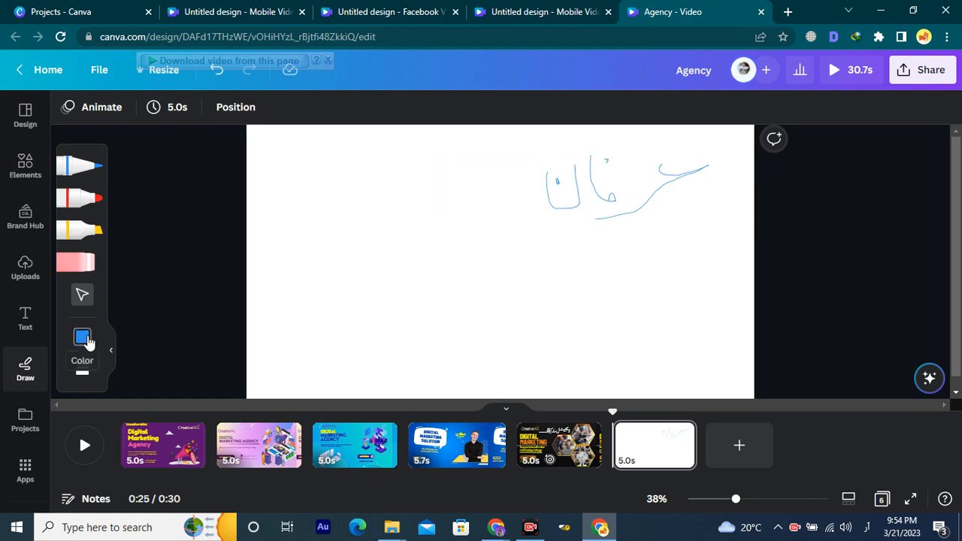
mouse_move(387, 172)
left_mouse_down()
mouse_move(443, 203)
mouse_move(462, 200)
mouse_move(404, 173)
left_mouse_up()
left_click(83, 338)
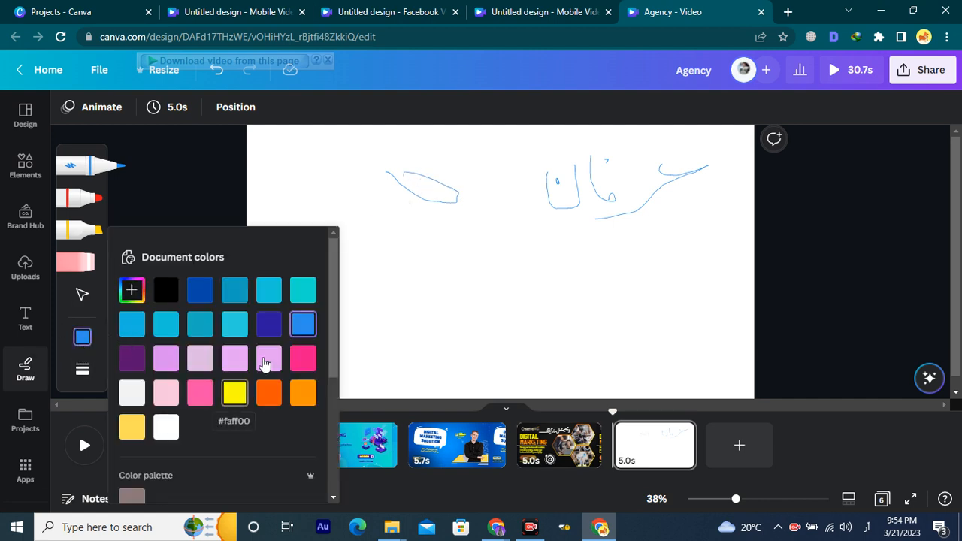
left_click(233, 392)
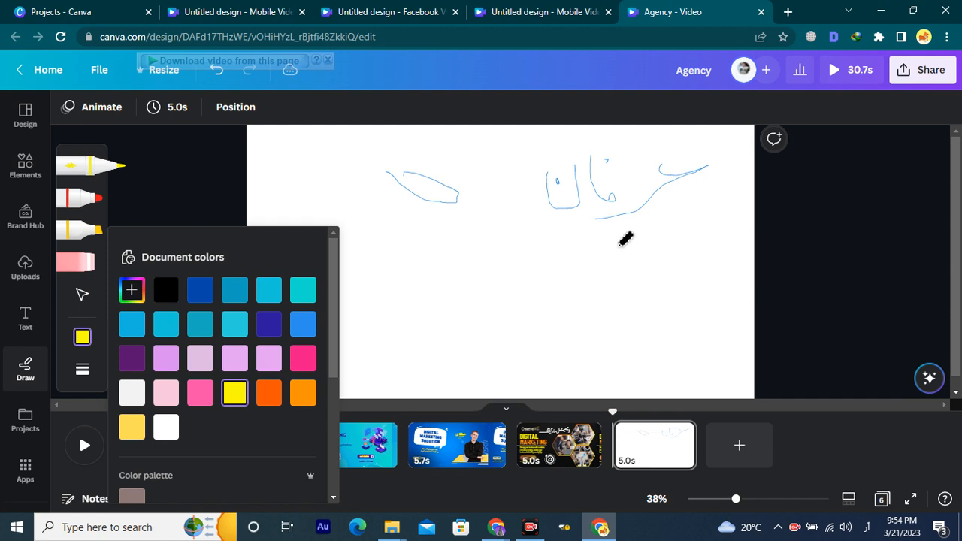
mouse_move(617, 242)
left_mouse_down()
mouse_move(636, 259)
mouse_move(529, 300)
left_mouse_up()
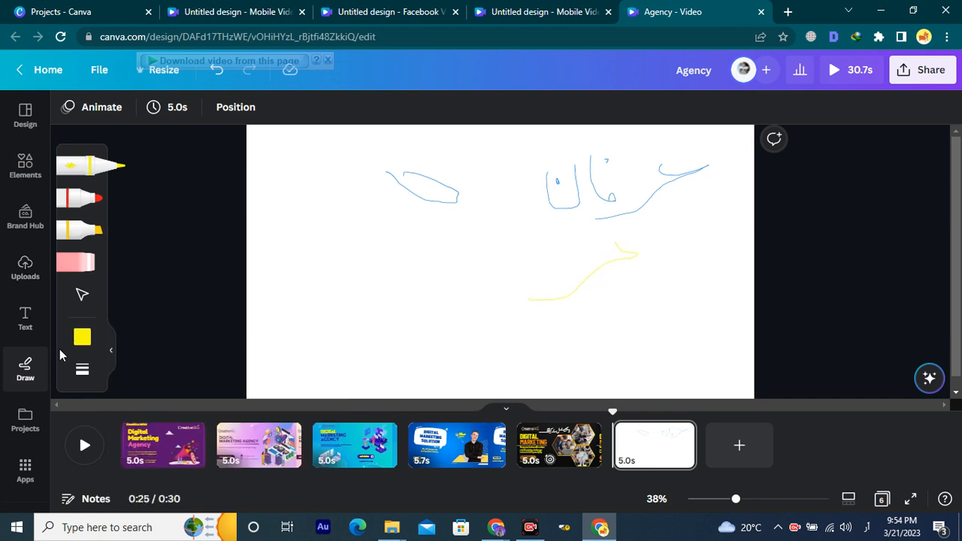
Set stroke transparency to 71 and handwrite a thick yellow Urdu word with the highlighter.
left_click(82, 373)
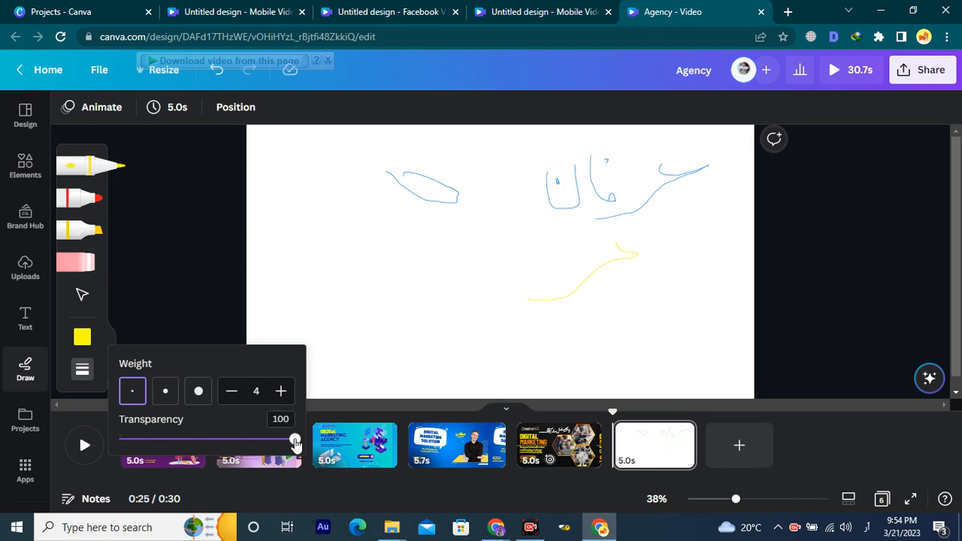
mouse_move(295, 444)
left_mouse_down()
mouse_move(135, 450)
mouse_move(308, 445)
left_mouse_up()
left_click(82, 230)
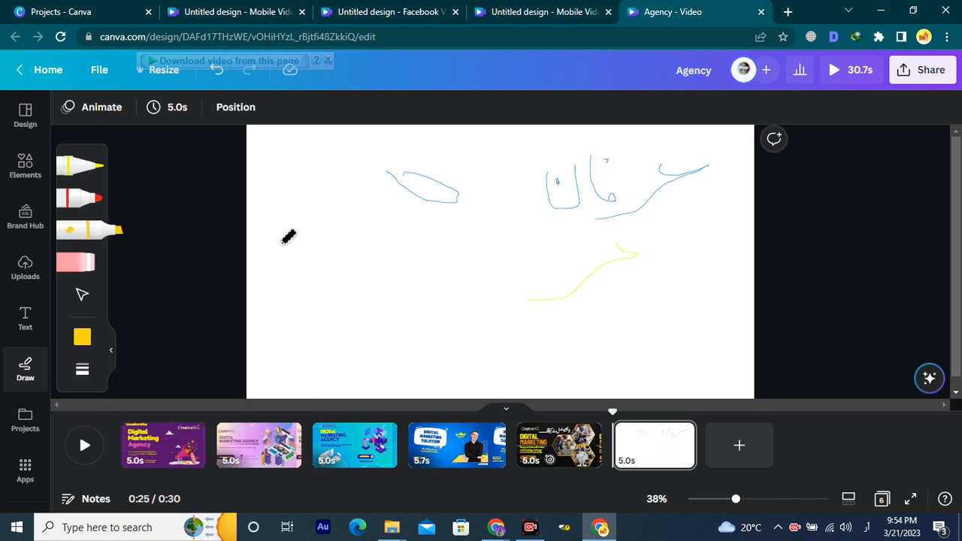
mouse_move(498, 225)
left_mouse_down()
mouse_move(528, 235)
mouse_move(500, 247)
mouse_move(454, 299)
mouse_move(456, 272)
mouse_move(446, 283)
mouse_move(434, 234)
mouse_move(456, 251)
mouse_move(419, 289)
mouse_move(384, 299)
mouse_move(374, 242)
left_mouse_up()
left_click(392, 263)
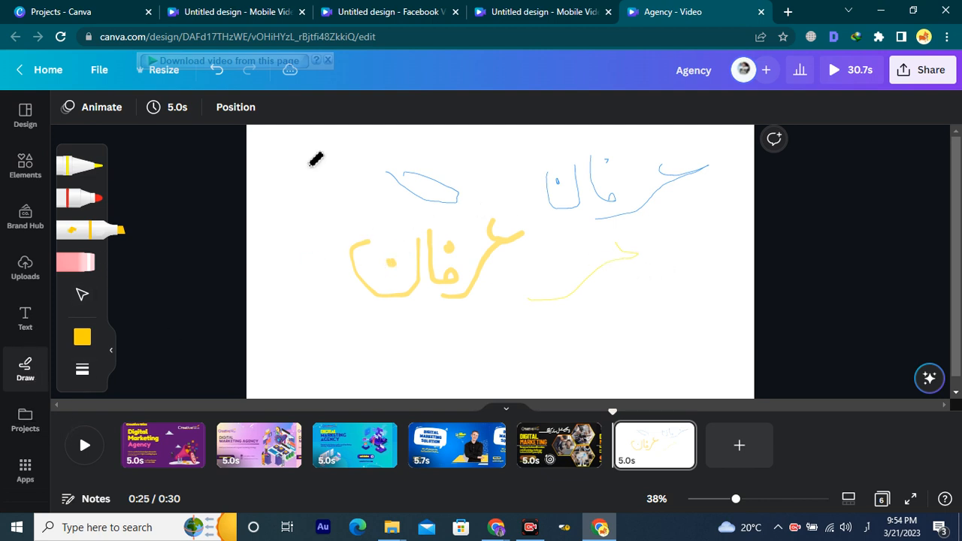
left_click(31, 426)
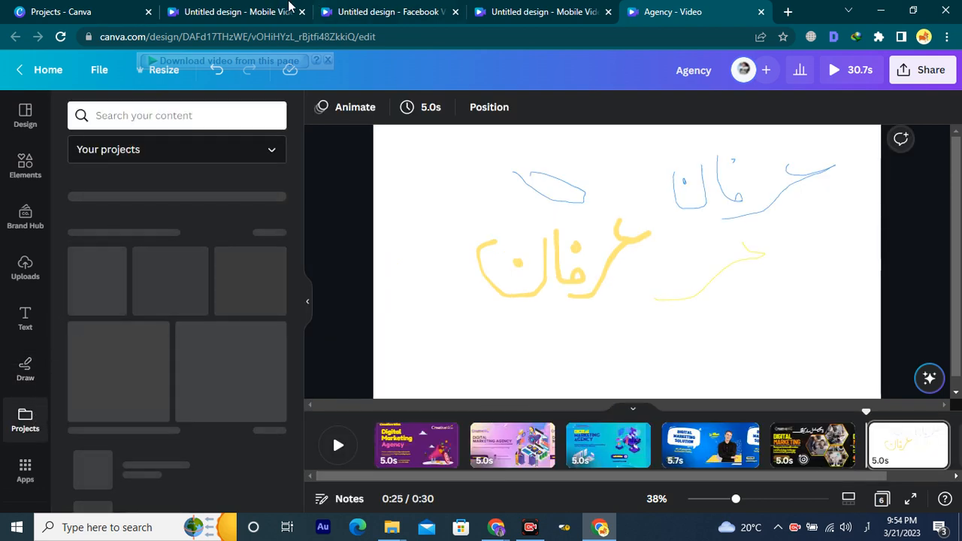
In the Projects - Canva tab, go to Home and back to Projects.
left_click(77, 7)
scroll(265, 187, "down", 1)
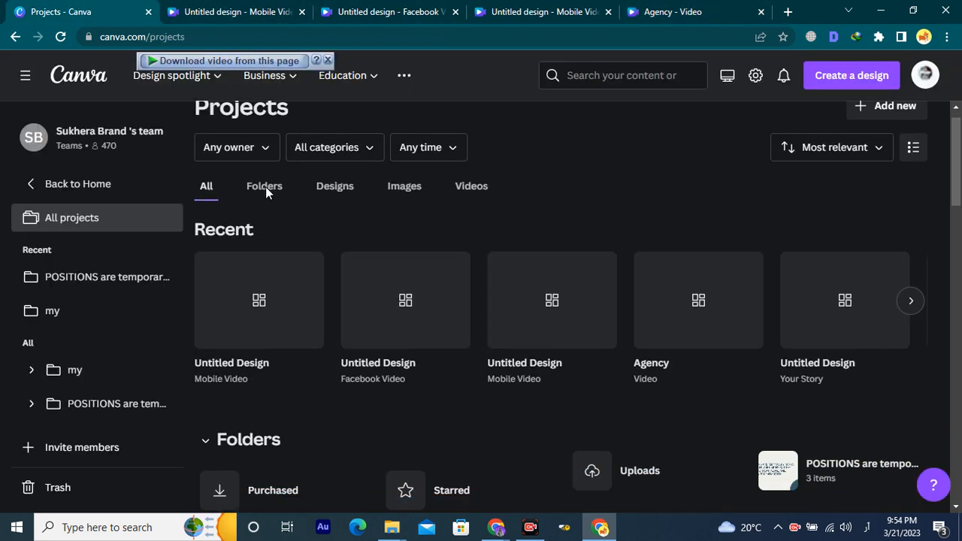
left_click(84, 75)
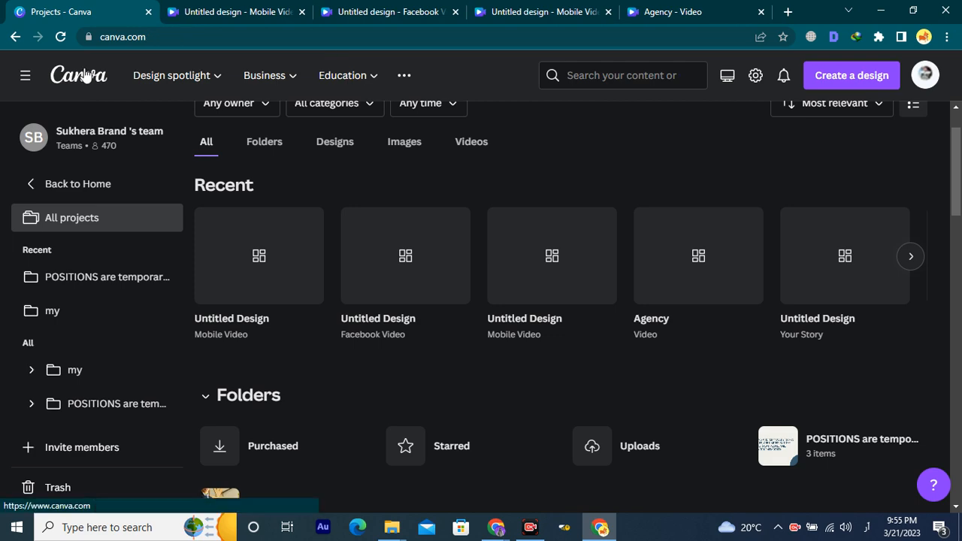
scroll(260, 188, "down", 5)
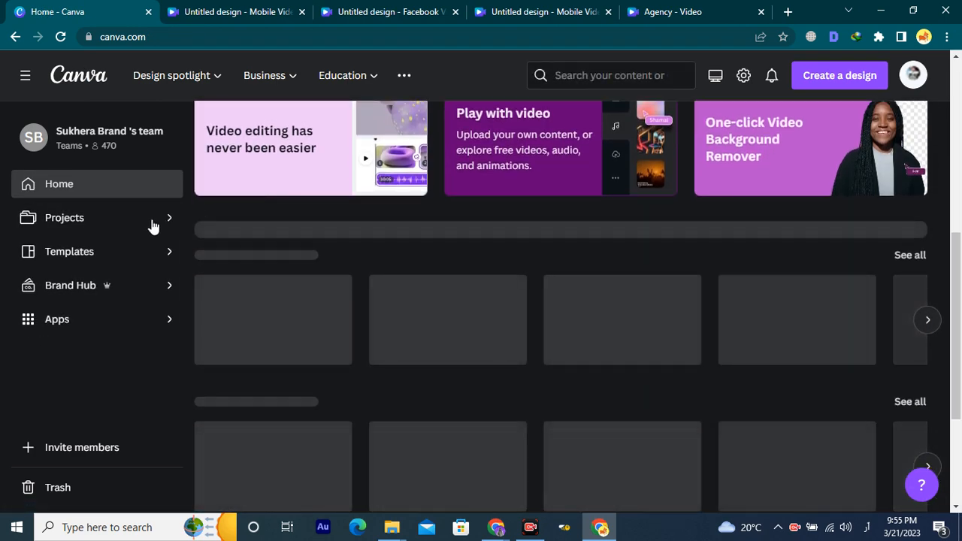
left_click(119, 220)
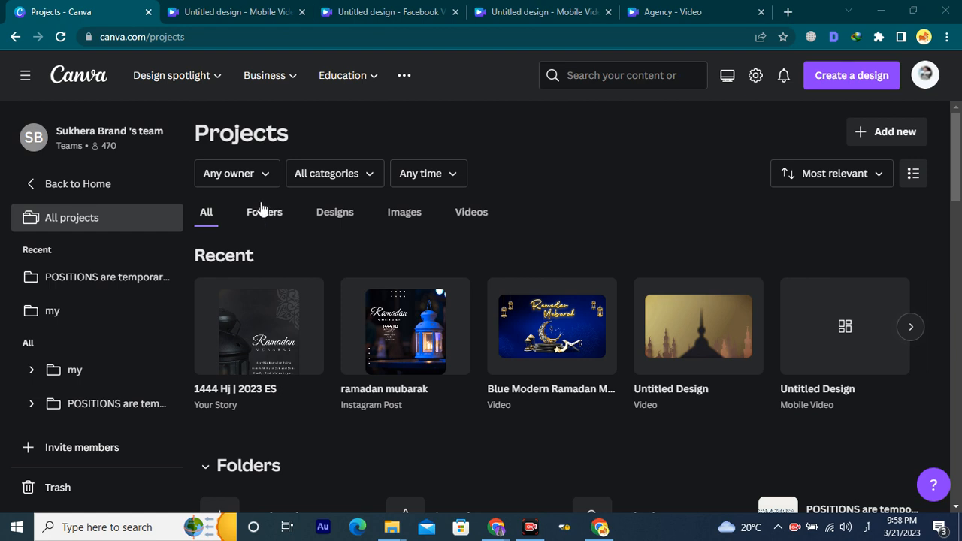
Filter projects by Designs, then Images, then Videos to list the Creative Wizz video and screen recording.
scroll(312, 242, "down", 1)
scroll(312, 240, "up", 1)
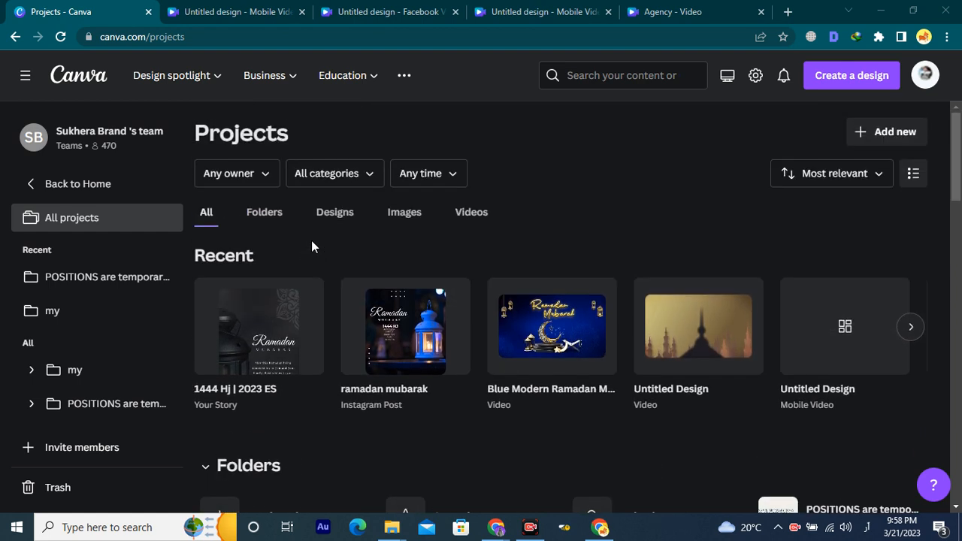
left_click(352, 216)
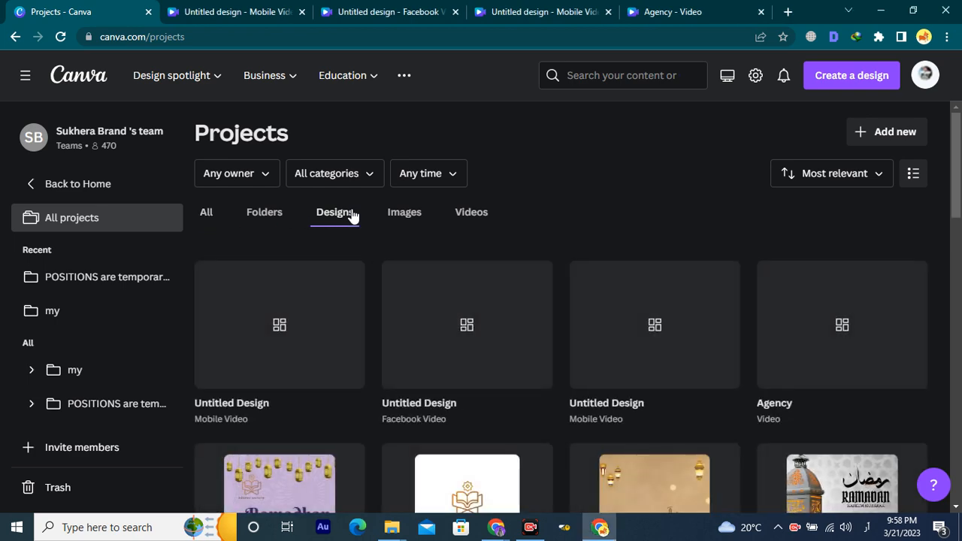
left_click(412, 221)
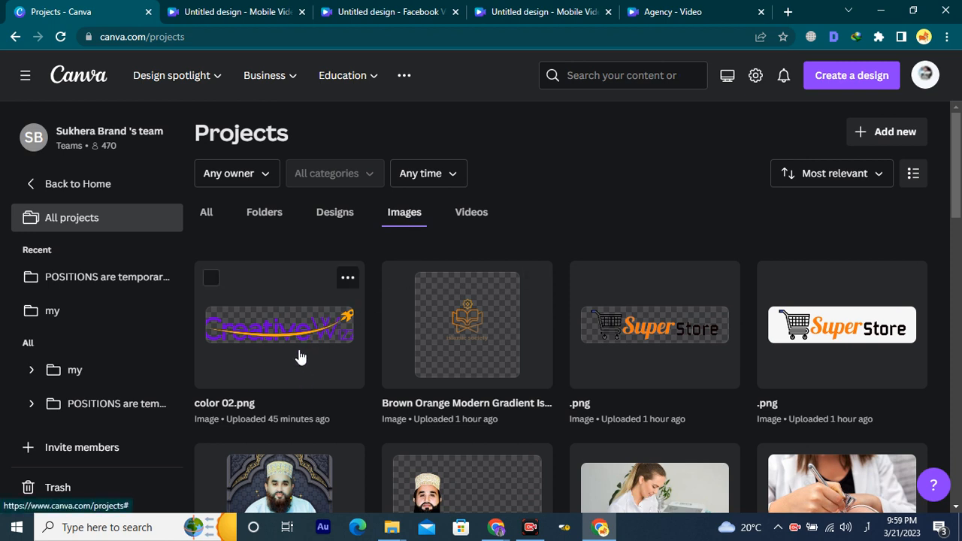
scroll(299, 355, "down", 1)
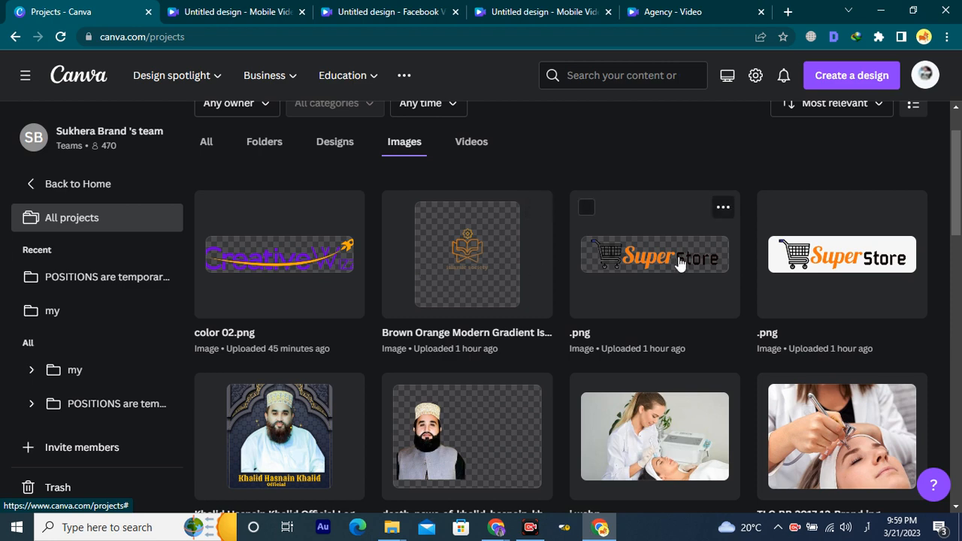
scroll(680, 263, "down", 1)
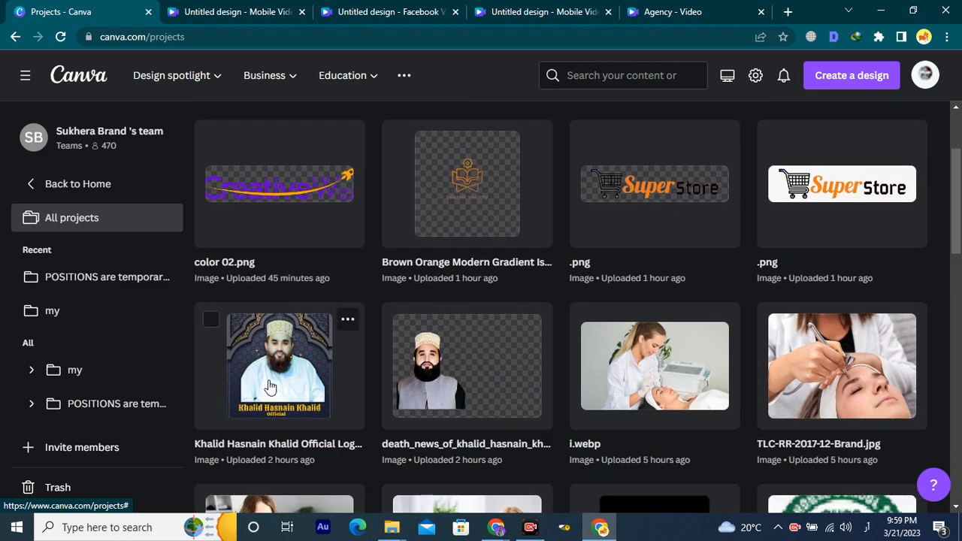
scroll(412, 376, "down", 5)
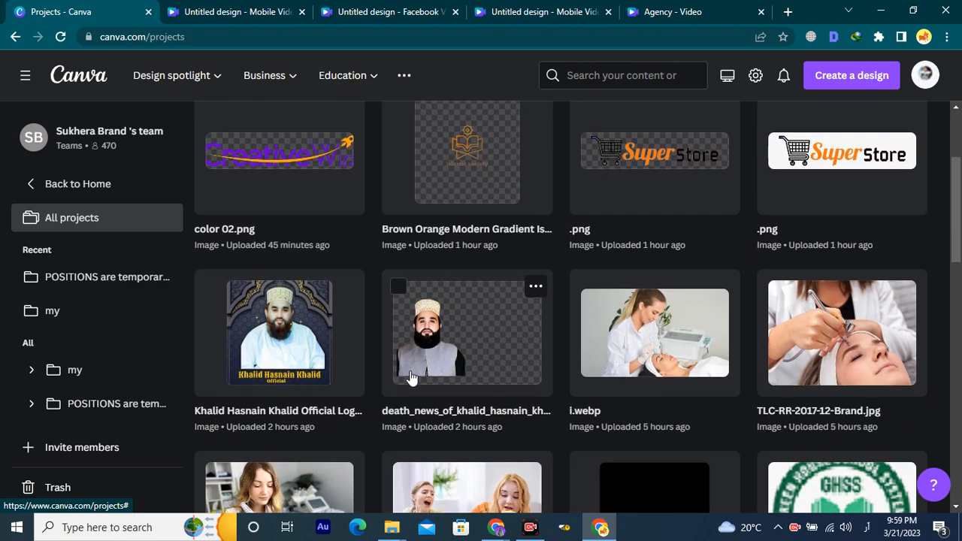
scroll(412, 376, "down", 5)
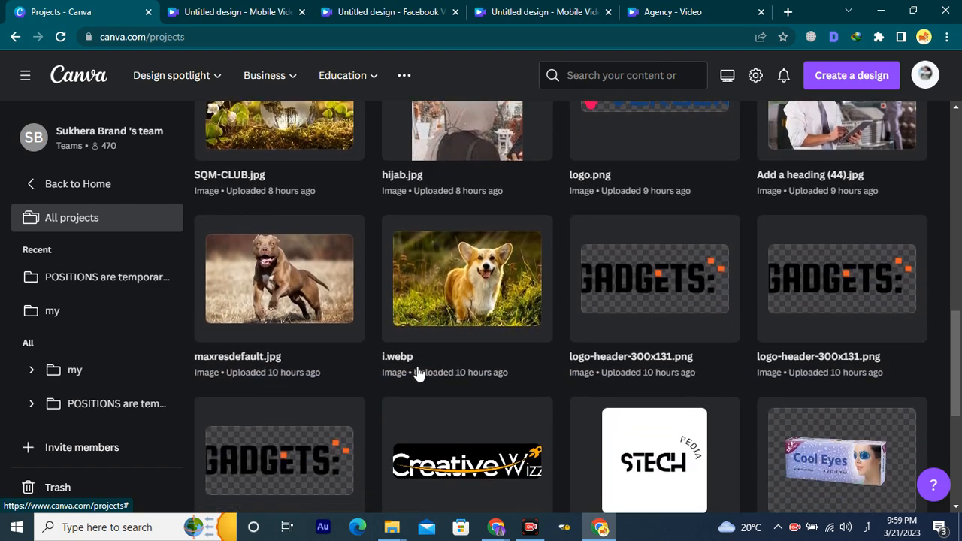
scroll(632, 355, "down", 3)
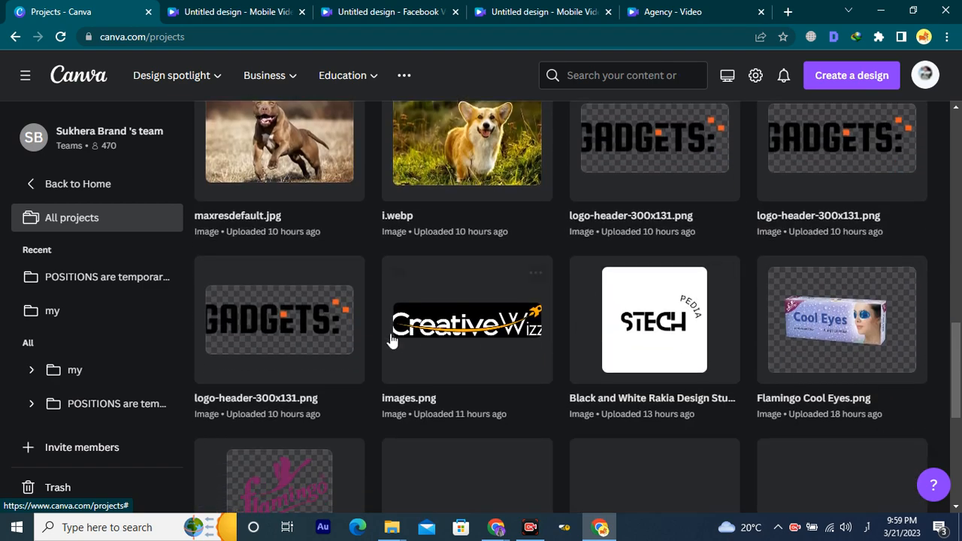
scroll(610, 413, "down", 1)
scroll(609, 404, "up", 15)
scroll(592, 373, "up", 1)
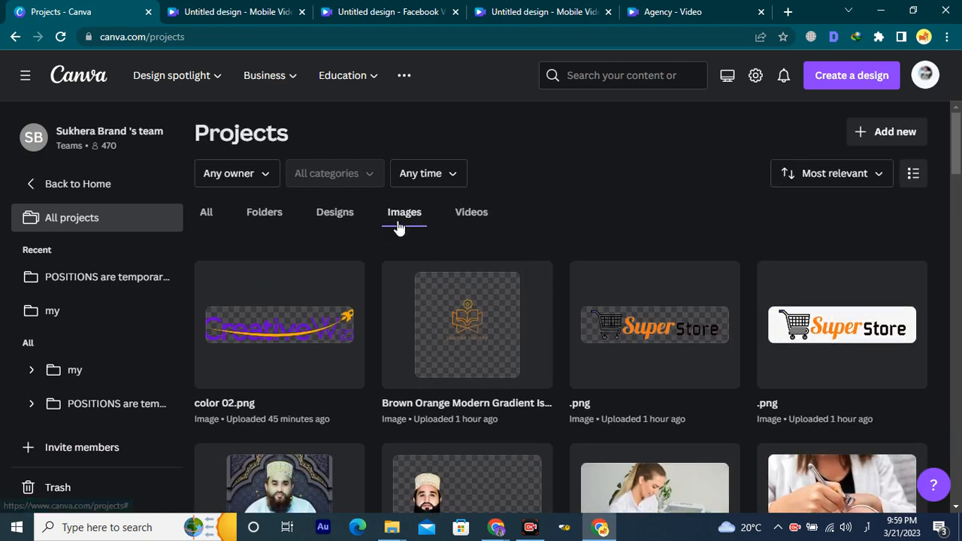
left_click(489, 222)
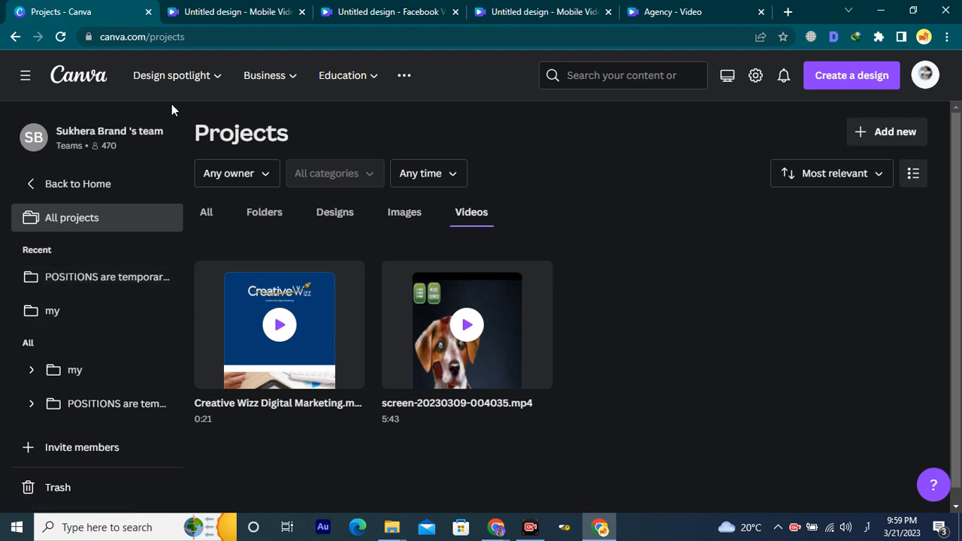
Move from the Mobile Video and Facebook Video tabs to the six-page Agency video design.
left_click(234, 6)
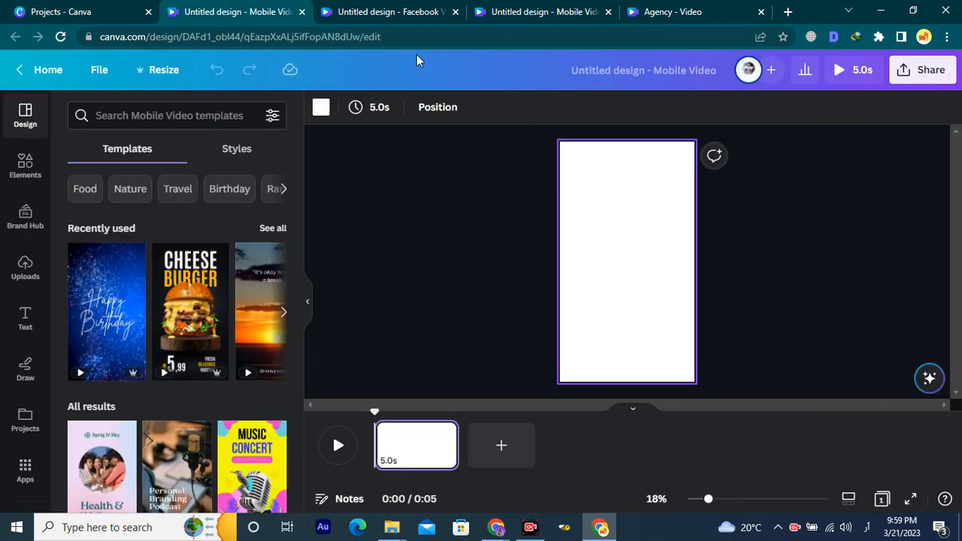
left_click(391, 9)
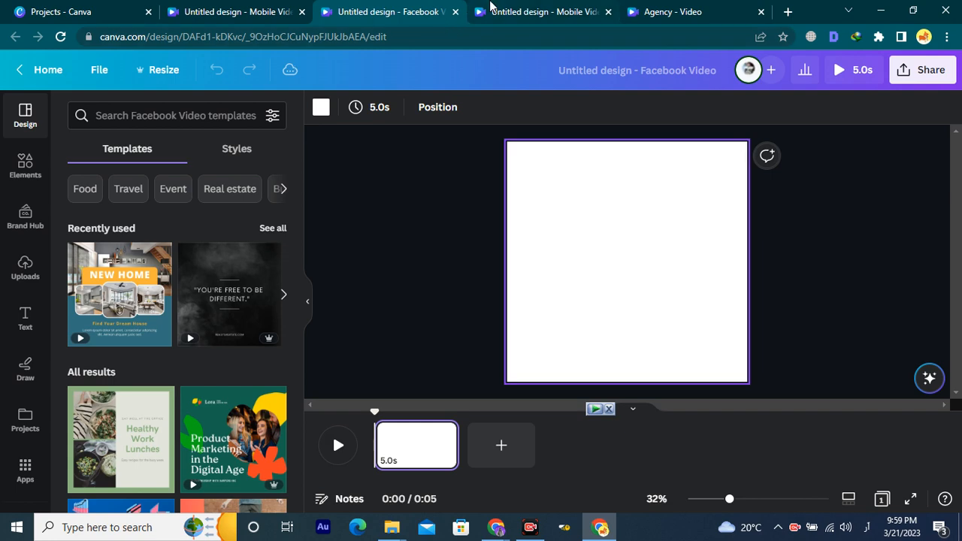
left_click(490, 6)
left_click(666, 12)
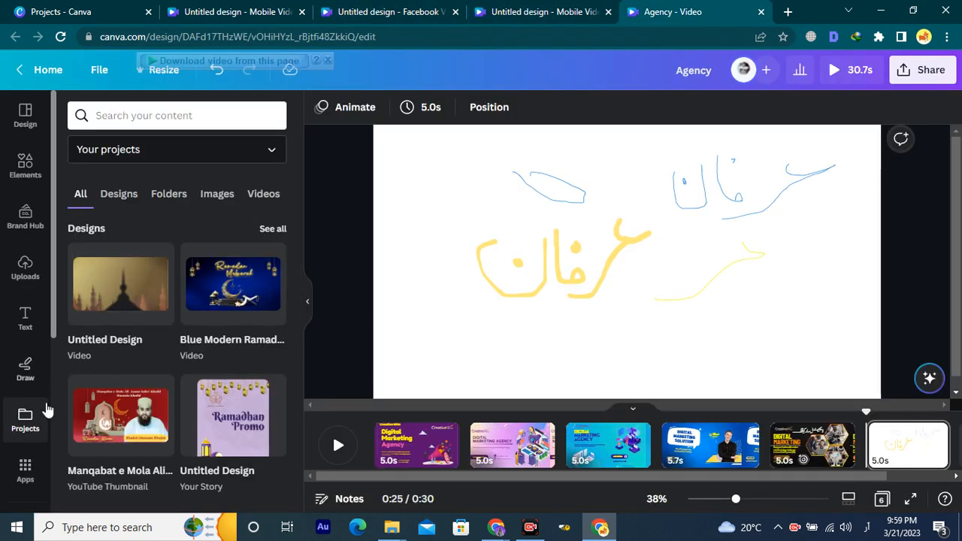
scroll(23, 459, "down", 3)
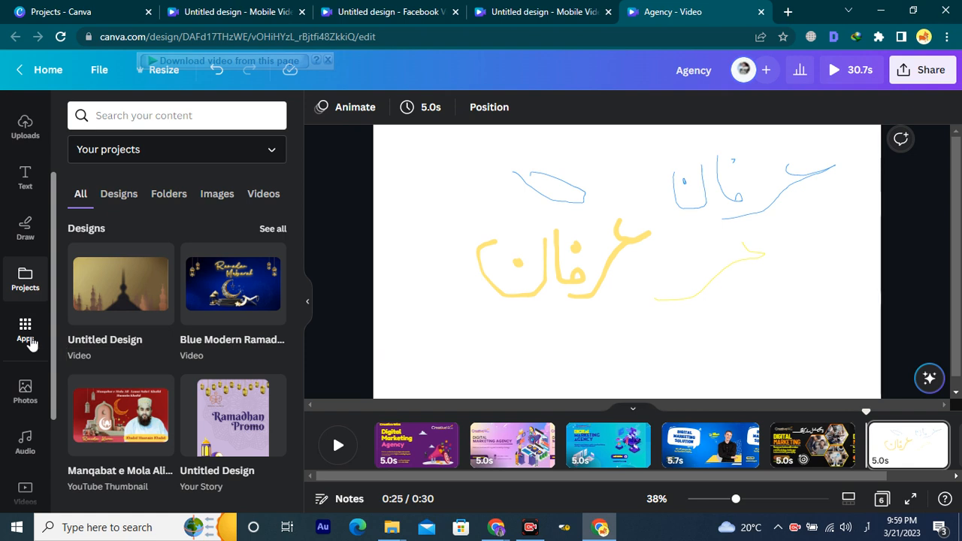
Open the Background app from the More from Canva section of Apps.
left_click(27, 331)
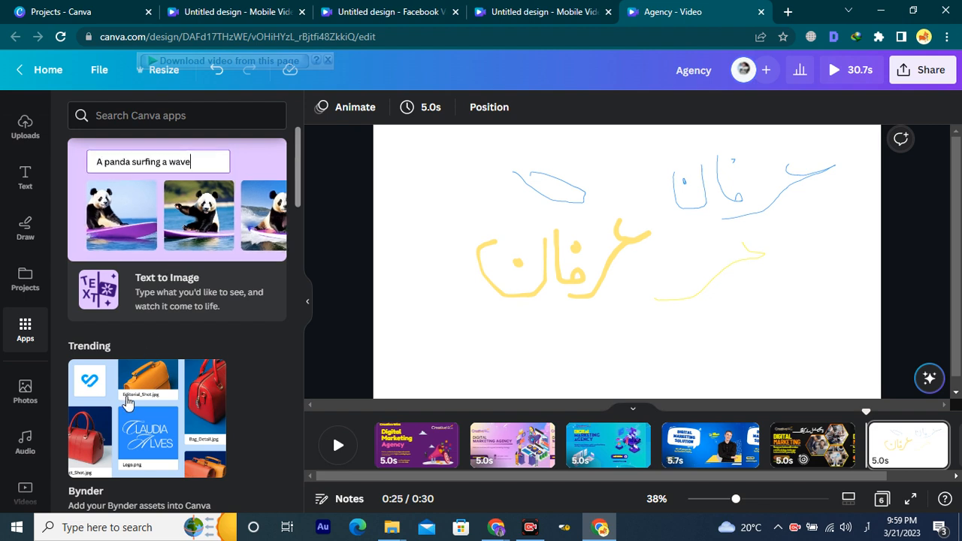
scroll(125, 419, "down", 2)
scroll(132, 369, "down", 5)
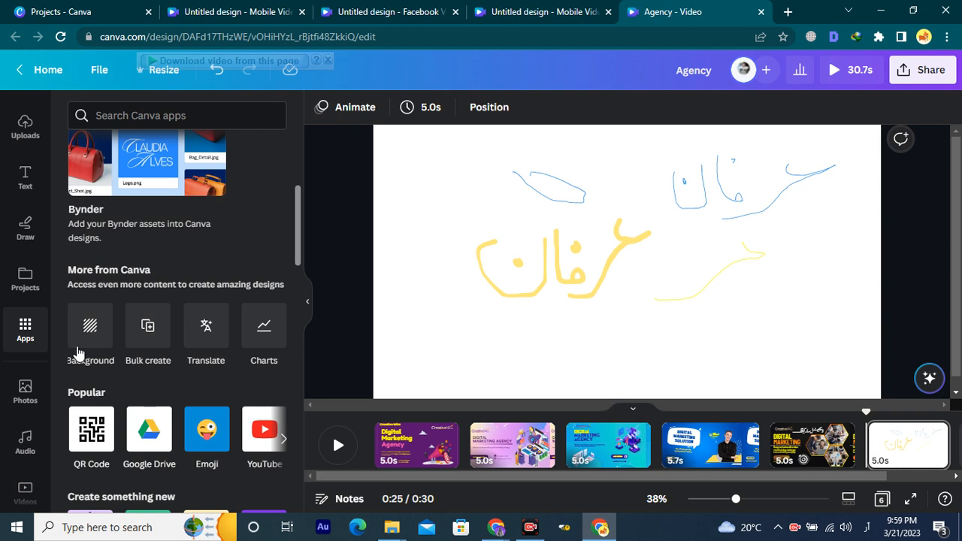
left_click(91, 332)
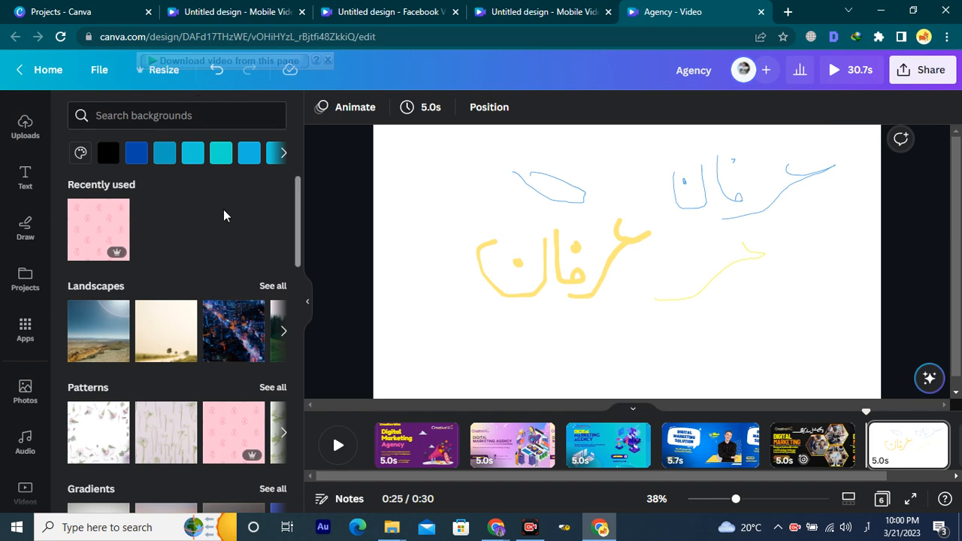
scroll(198, 285, "down", 4)
scroll(197, 289, "down", 2)
scroll(197, 226, "up", 4)
left_click(204, 114)
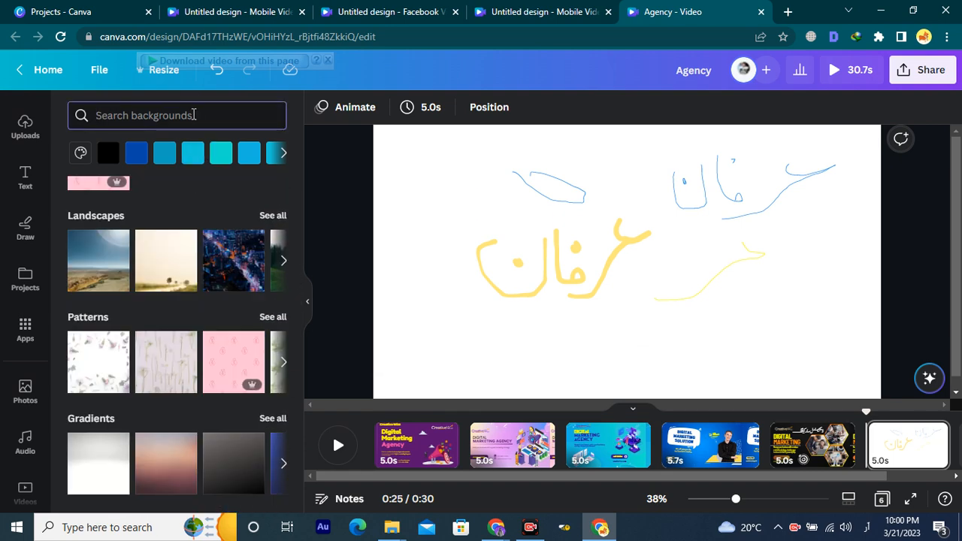
type("ارتیفیچیال")
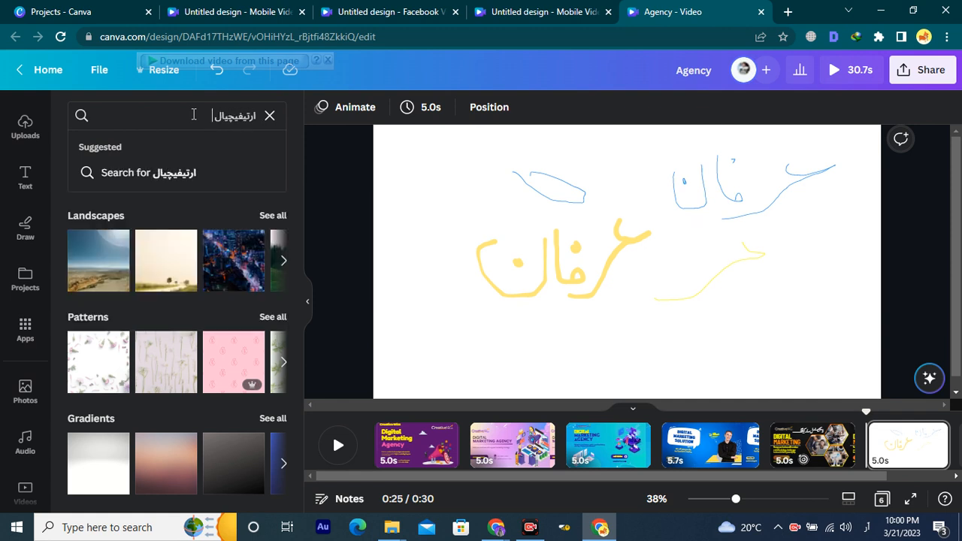
key("alt+shift")
key("ctrl+a")
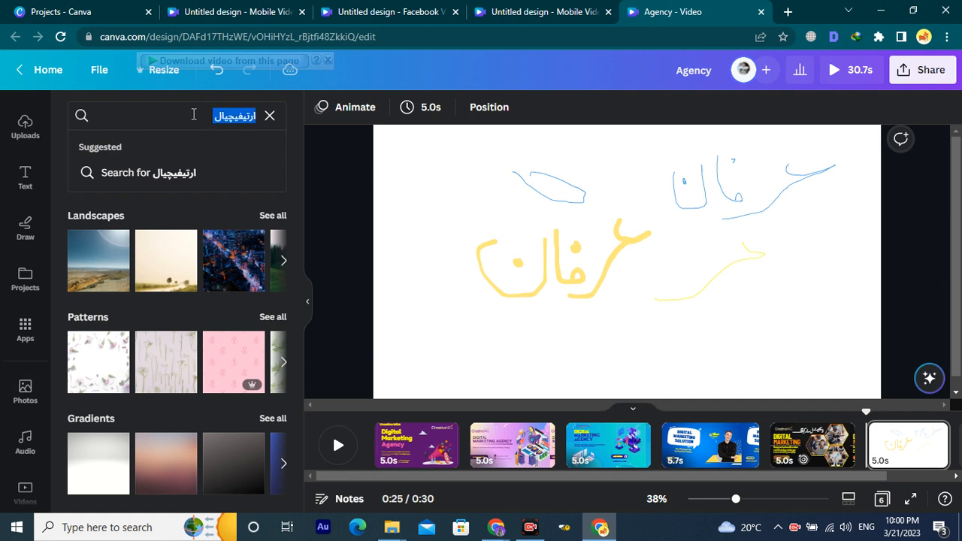
type("artifi")
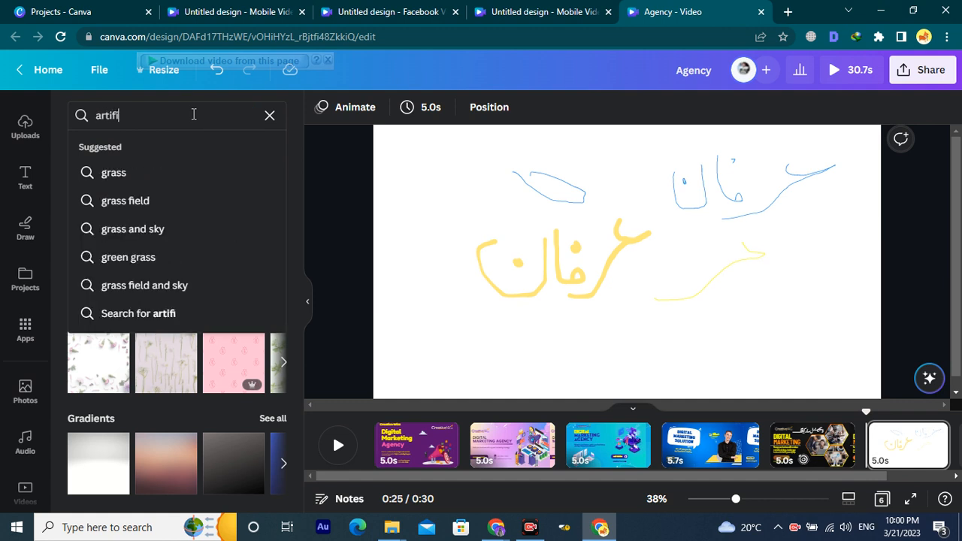
type("cial intellegenc")
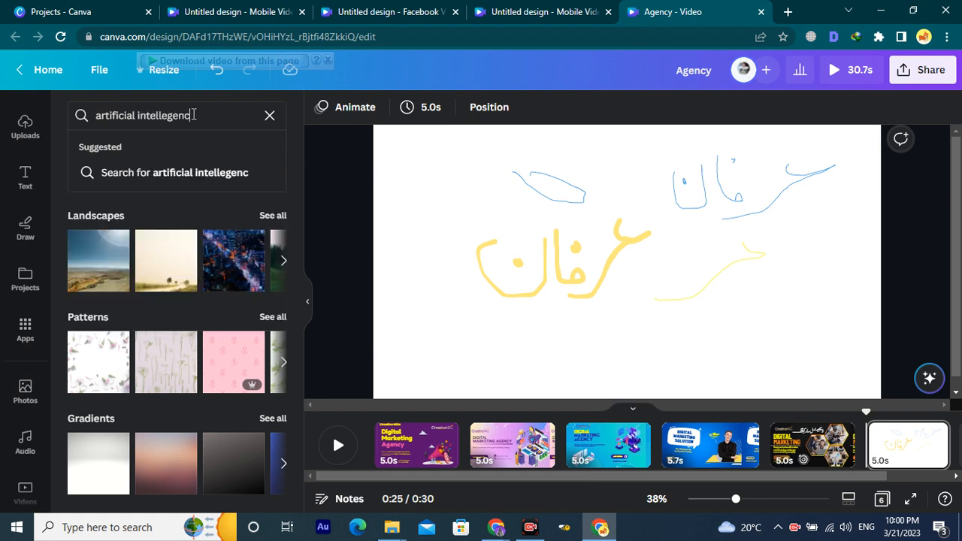
type("e")
key("Return")
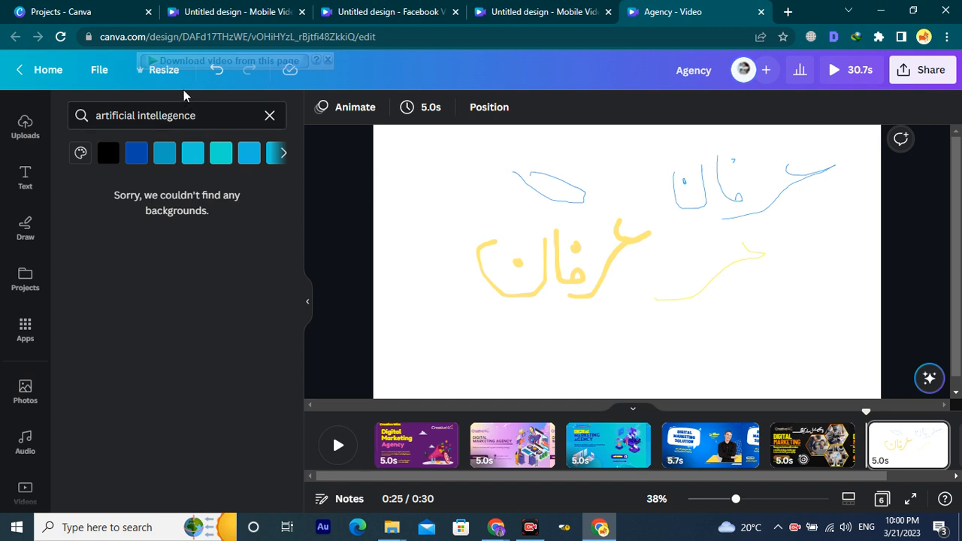
left_click(206, 112)
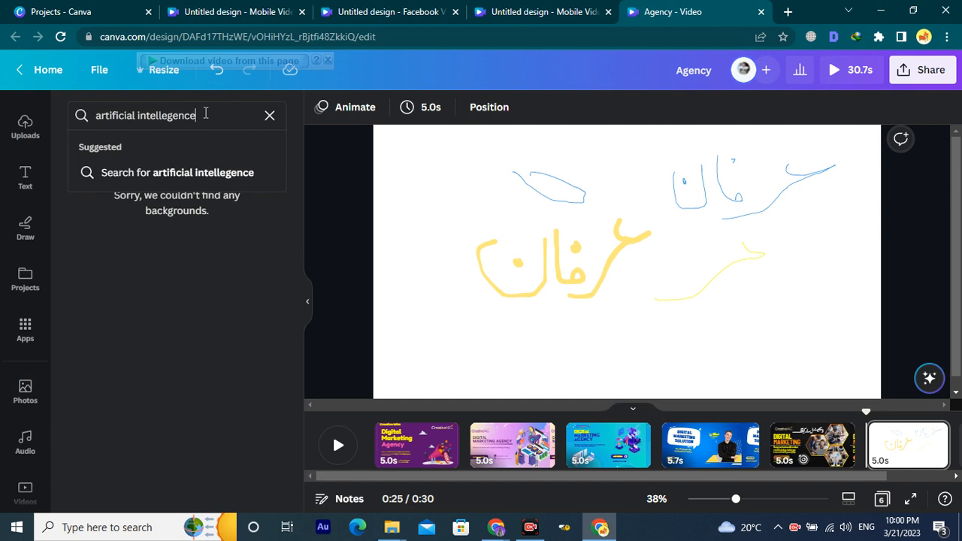
triple_click(205, 113)
left_click(178, 256)
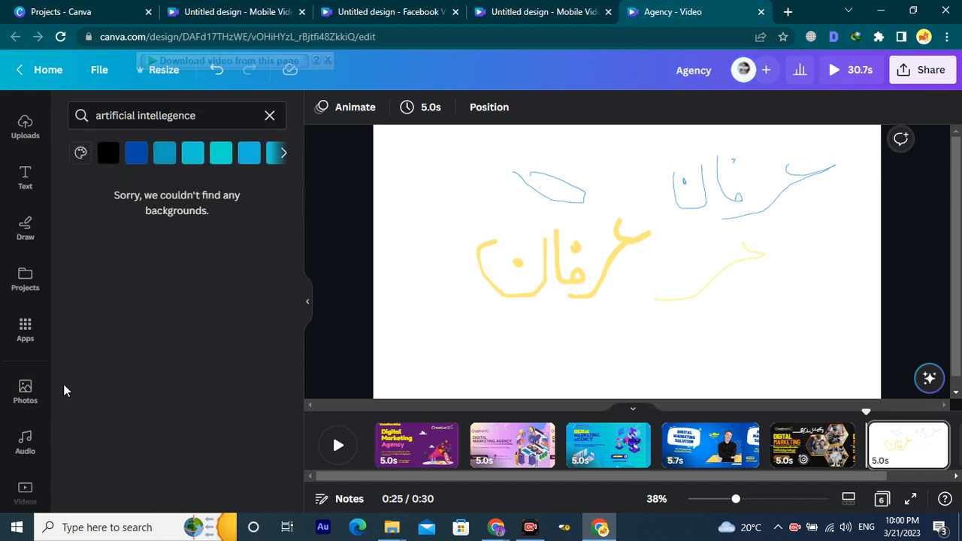
left_click(269, 115)
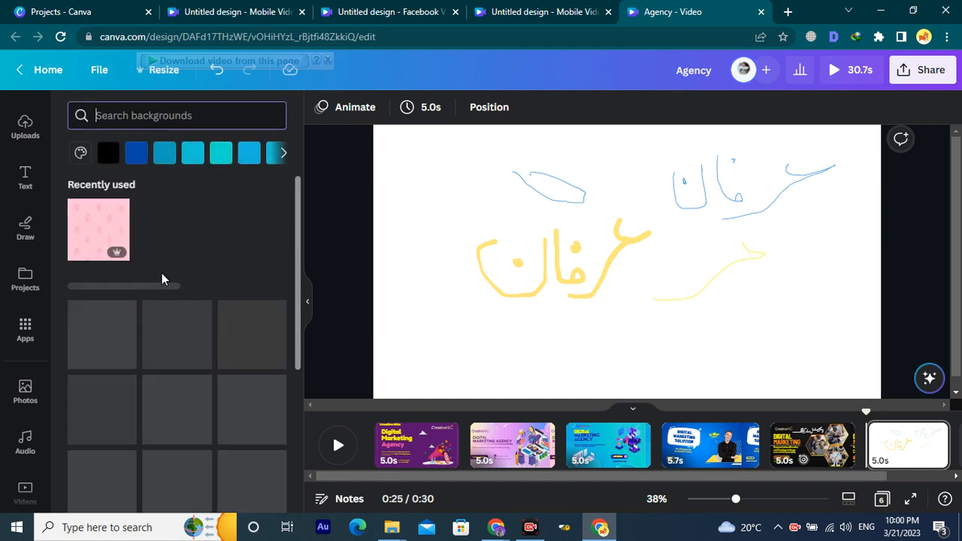
Replace page 6 with a fresh blank page, trying the city-at-night image as its background.
scroll(166, 290, "down", 1)
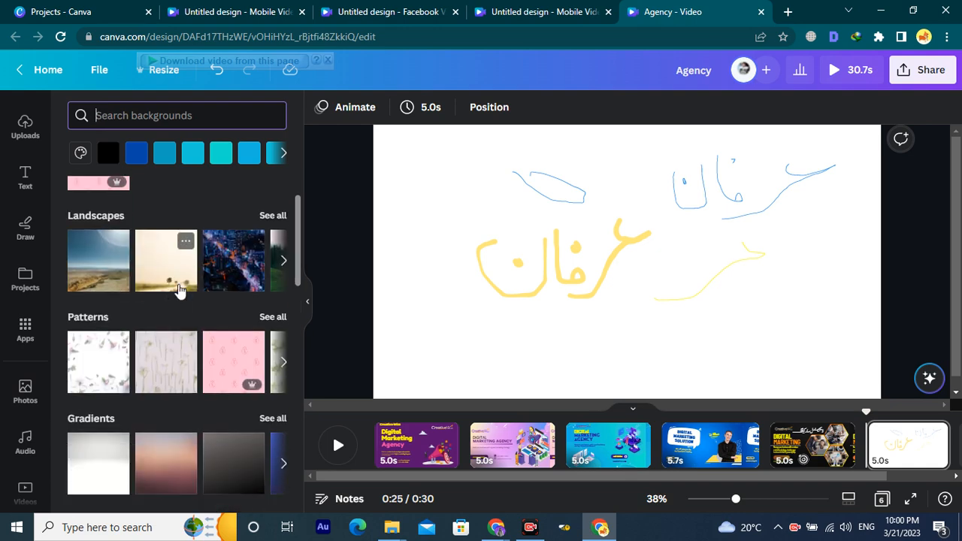
left_click_drag(236, 273, 644, 277)
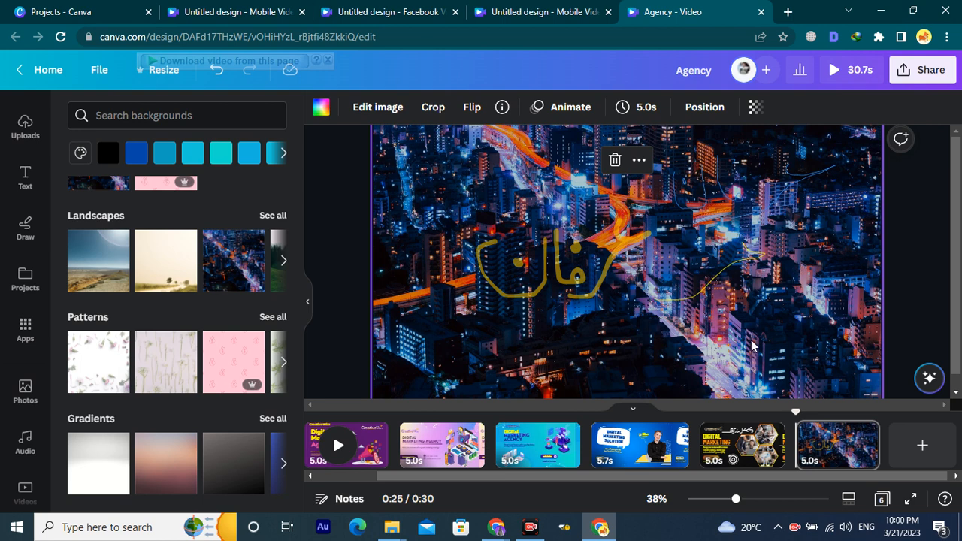
key("Delete")
left_click(839, 449)
key("Delete")
left_click(875, 457)
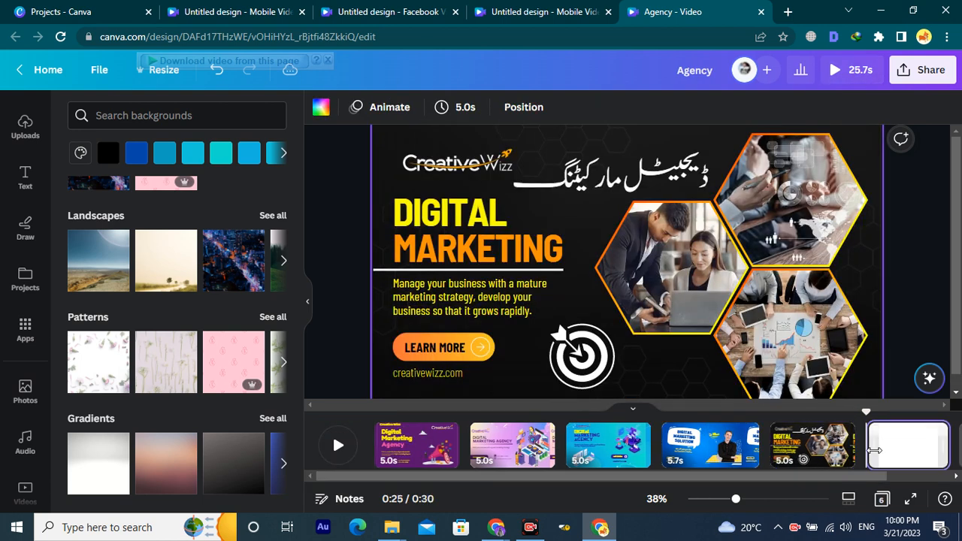
left_click_drag(225, 276, 396, 219)
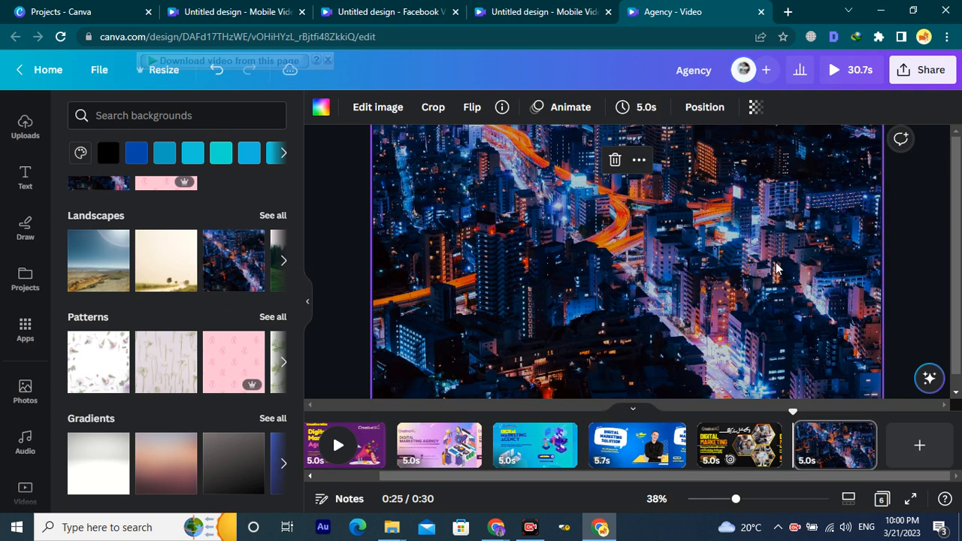
Apply the blue-lit DJ mixer image as the last page's background.
scroll(171, 316, "down", 2)
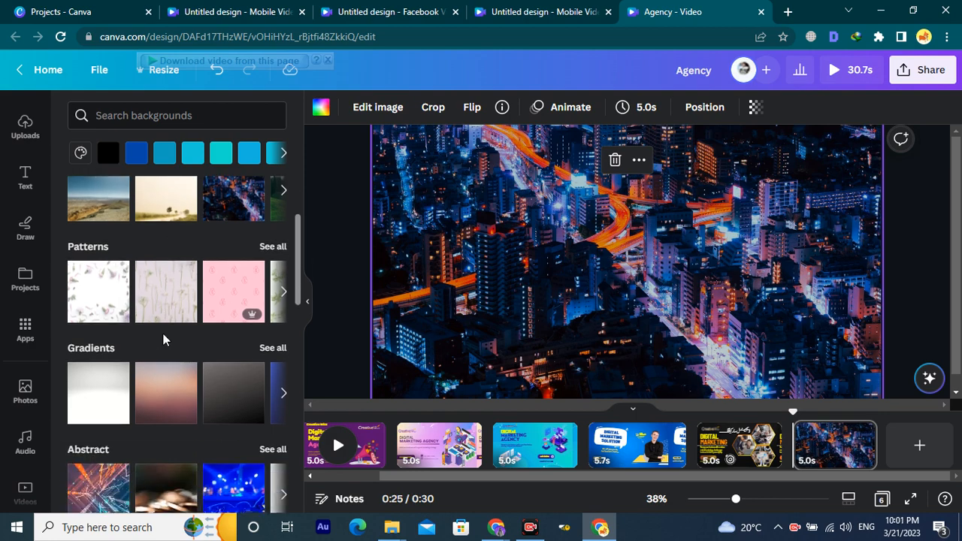
scroll(166, 338, "down", 1)
left_click_drag(233, 353, 378, 204)
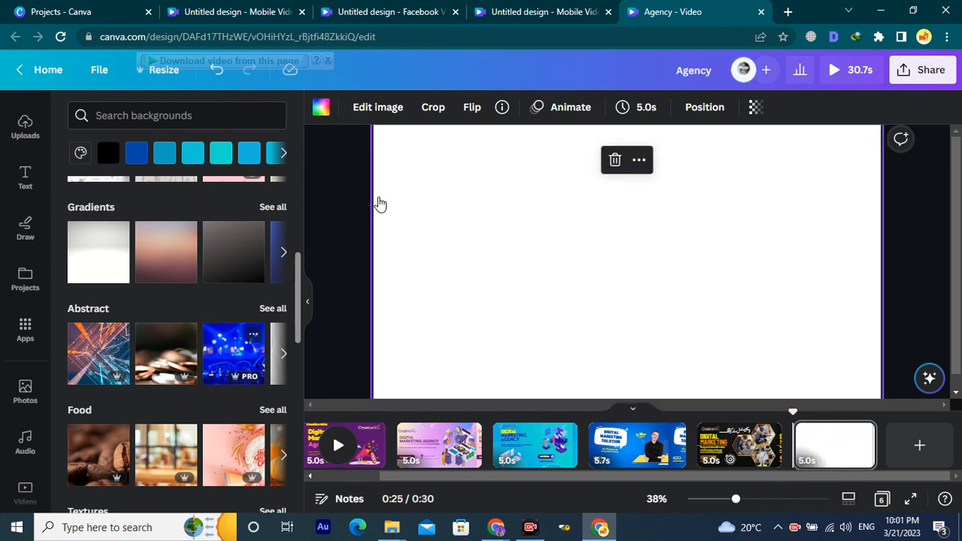
left_click_drag(233, 353, 381, 265)
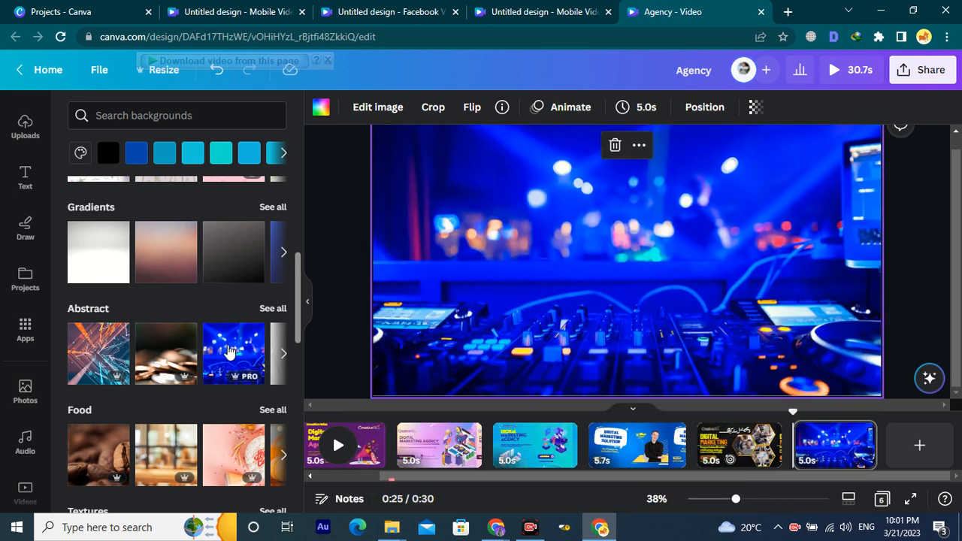
Browse further and show all of the Food backgrounds.
scroll(218, 357, "down", 3)
scroll(226, 369, "down", 1)
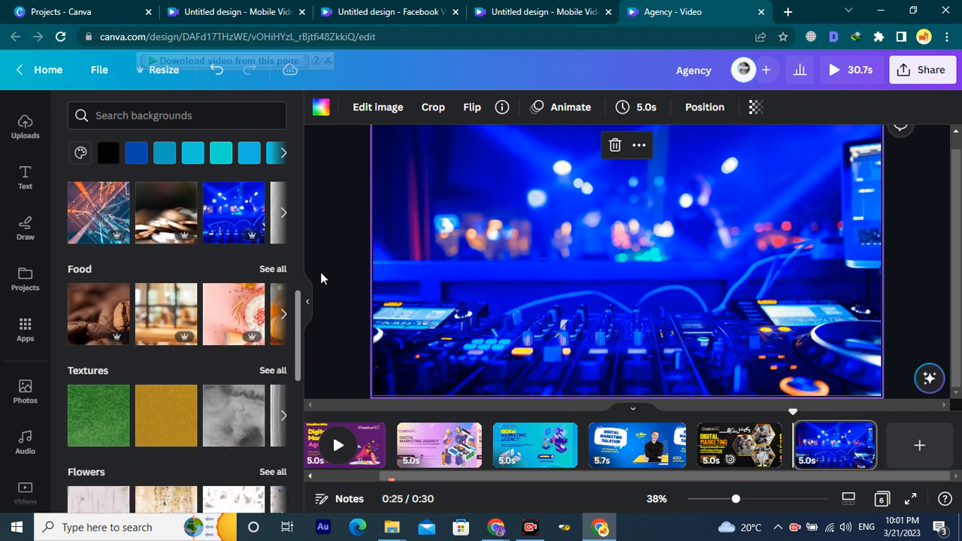
left_click(279, 316)
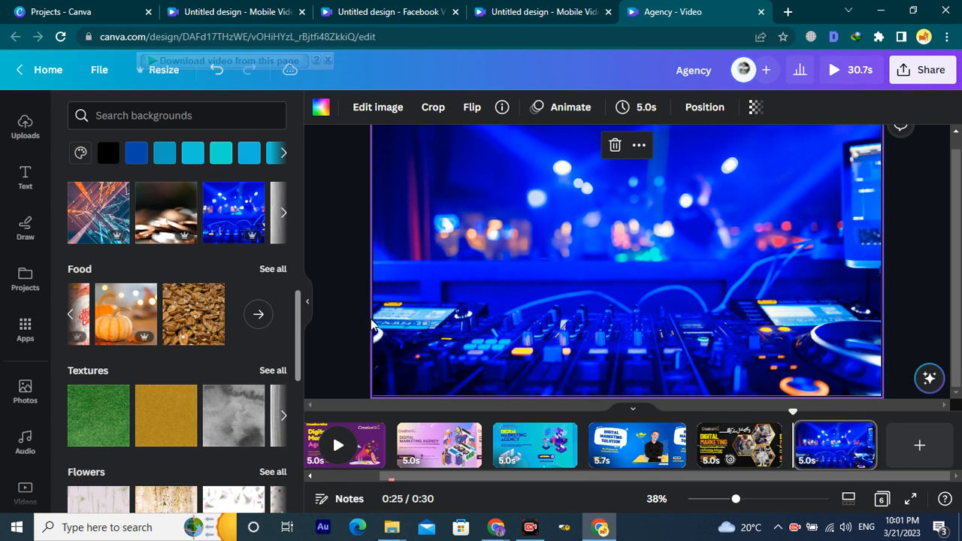
left_click(272, 269)
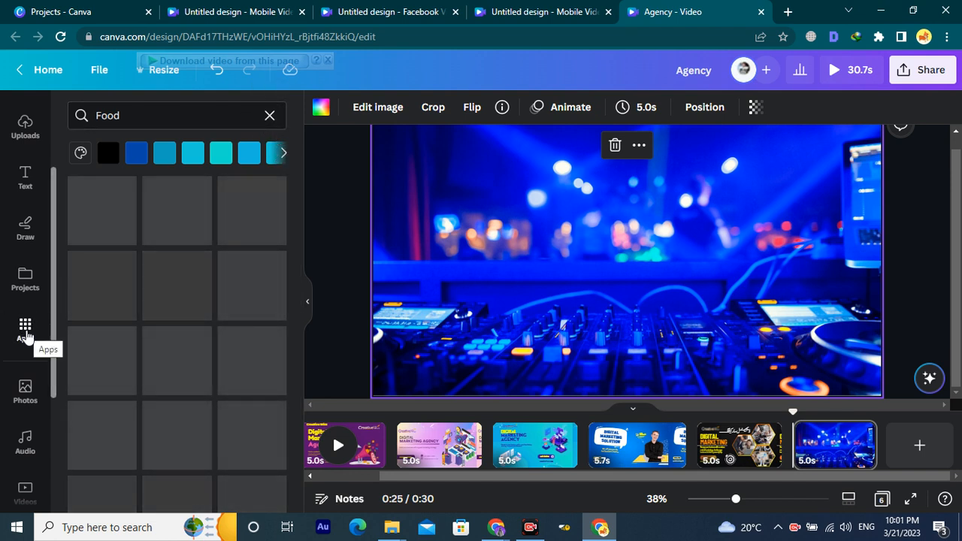
Open the Translate app from the Apps panel.
left_click(25, 334)
scroll(122, 300, "down", 4)
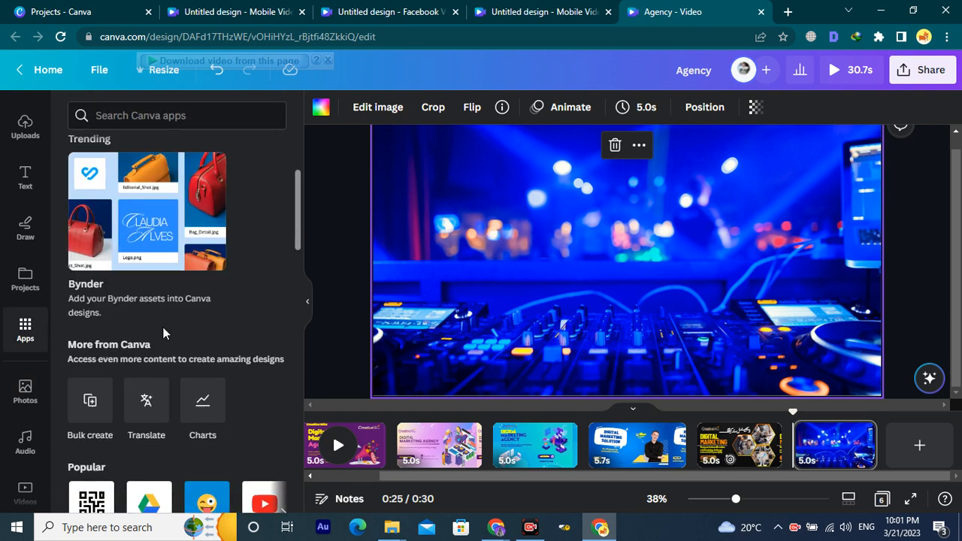
scroll(101, 285, "up", 3)
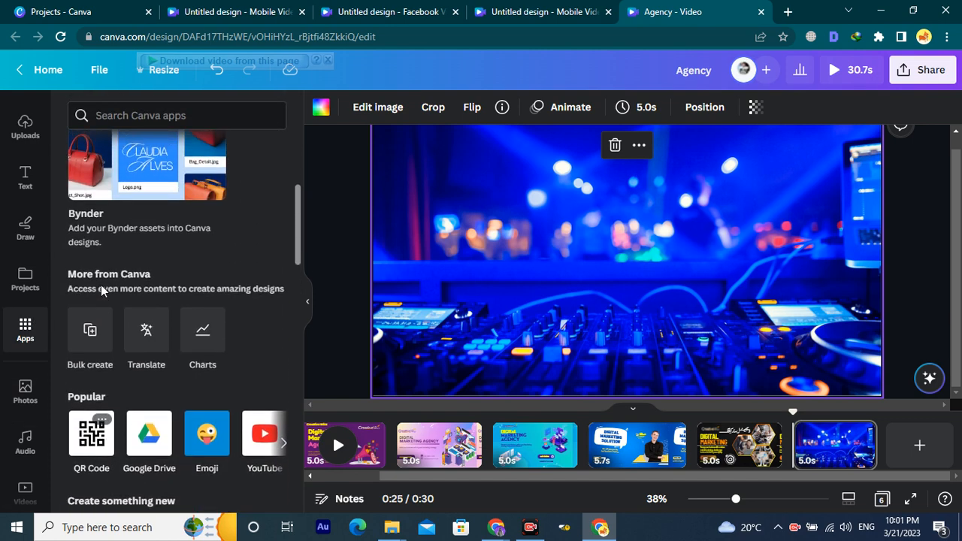
scroll(109, 316, "down", 2)
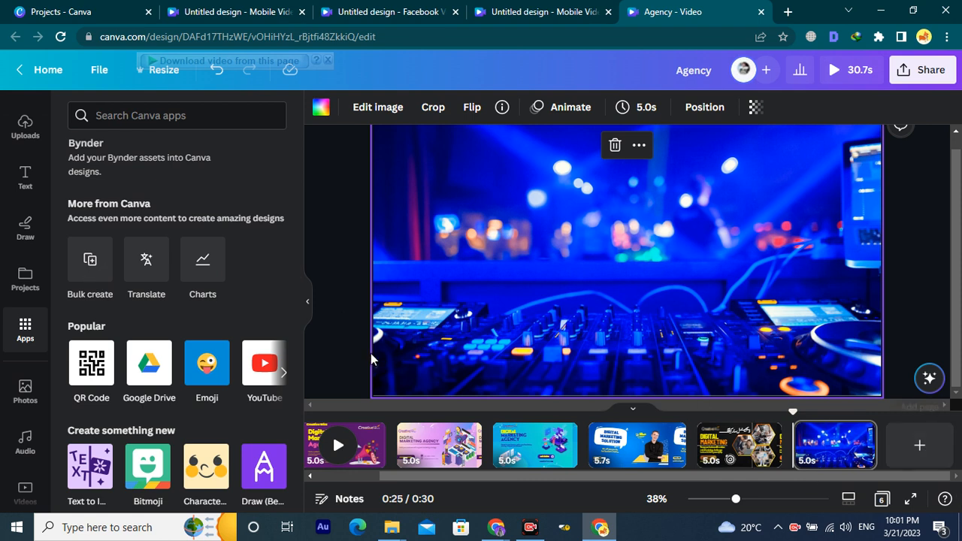
left_click(145, 279)
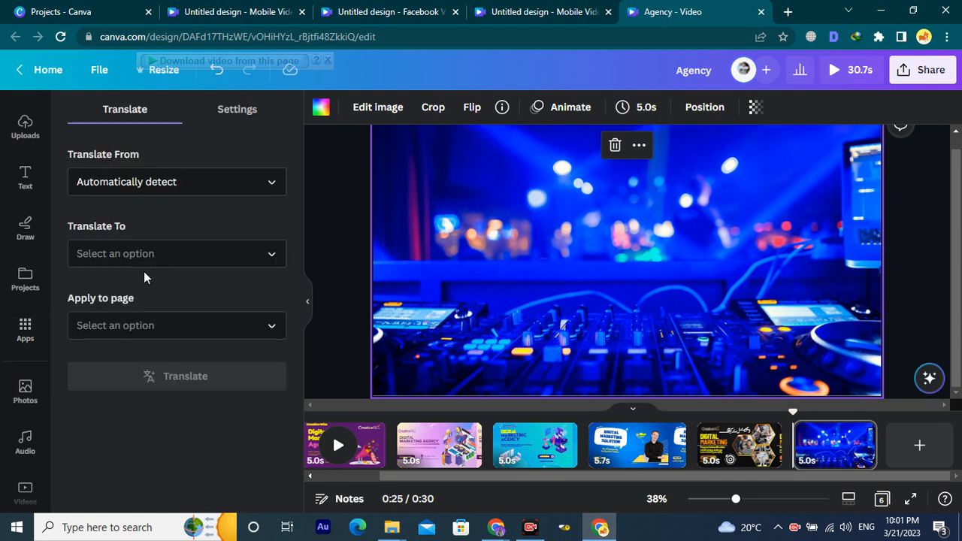
Keep Translate From on Automatically detect and set Translate To to Urdu.
left_click(204, 186)
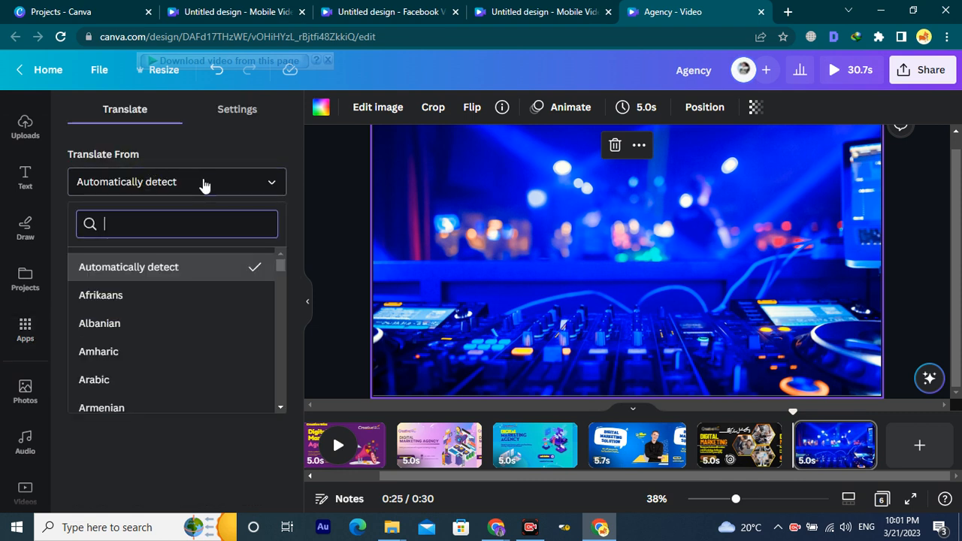
left_click(203, 184)
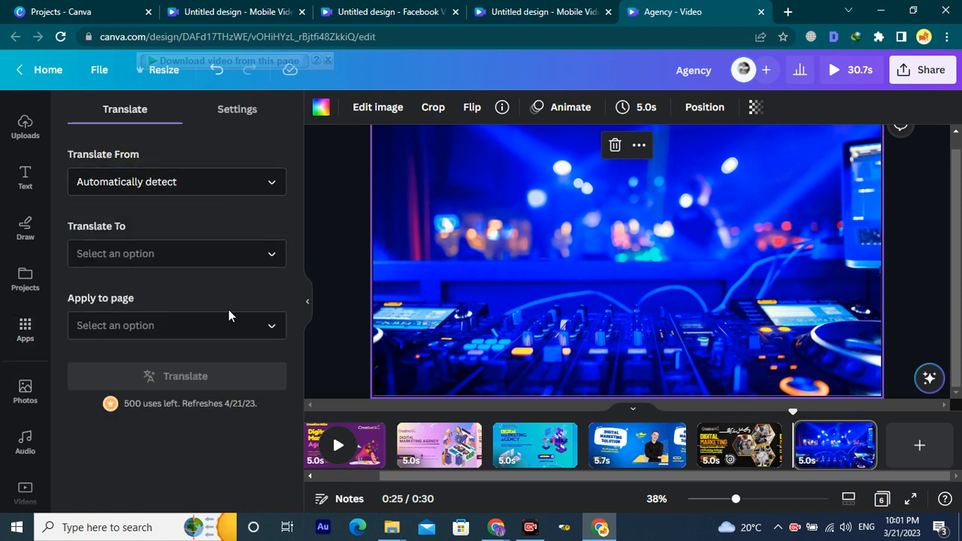
left_click(208, 255)
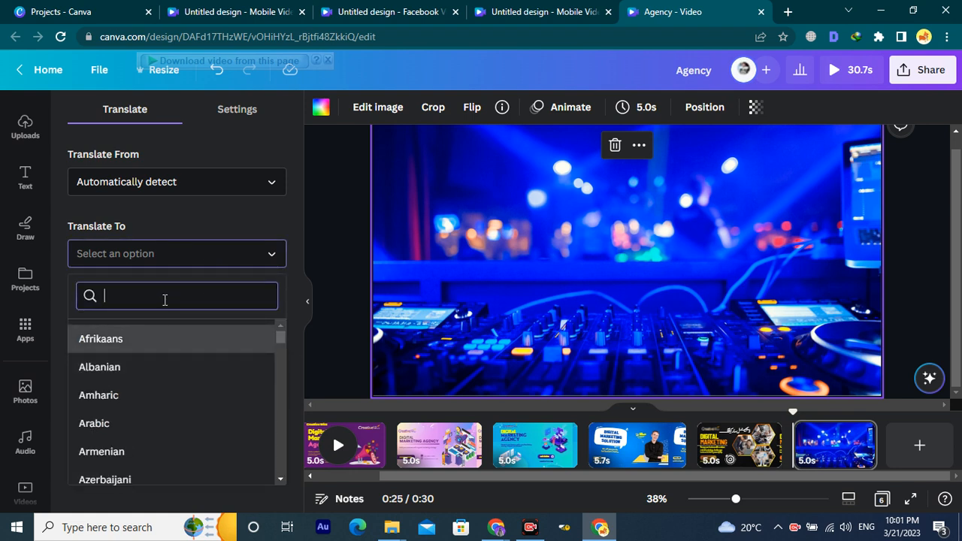
type("ur")
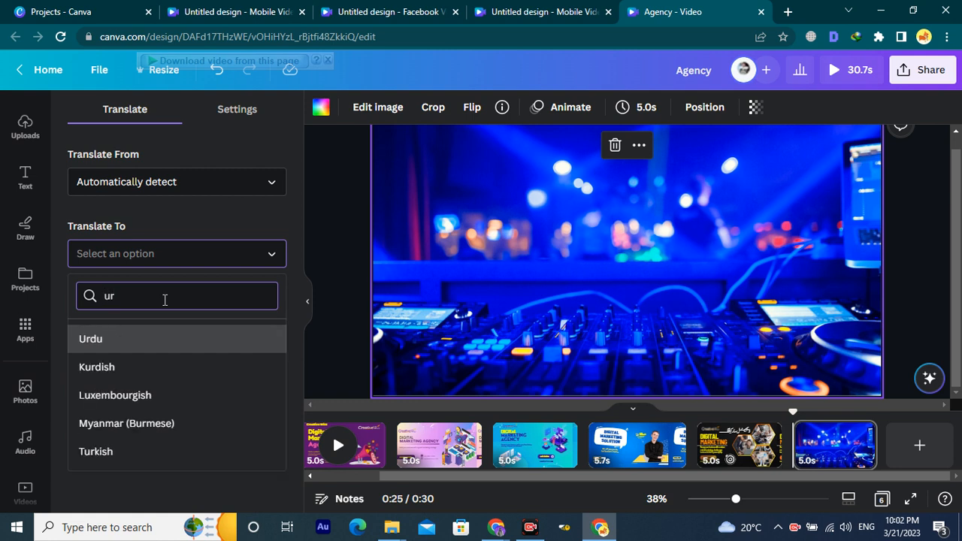
left_click(172, 340)
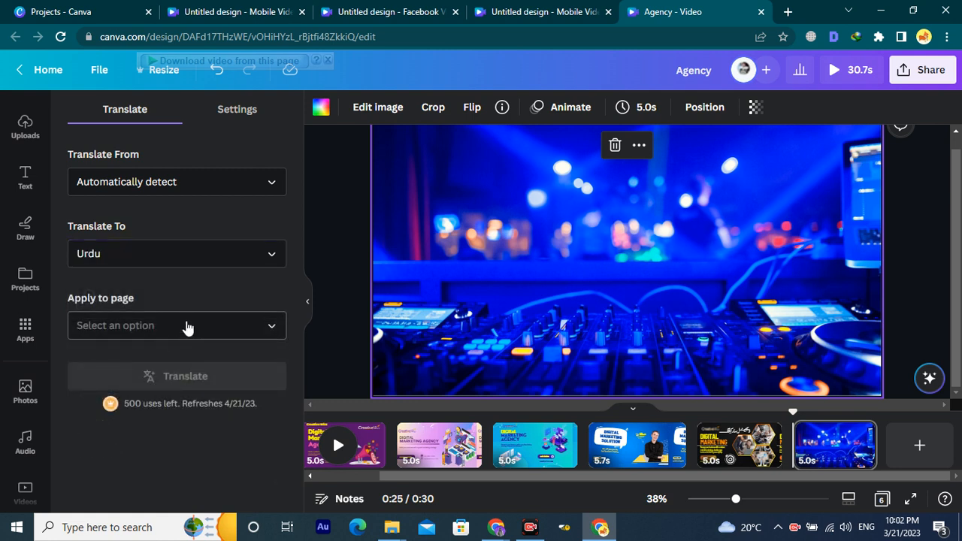
Review the source language, the page list and the Translate Settings tab.
left_click(198, 188)
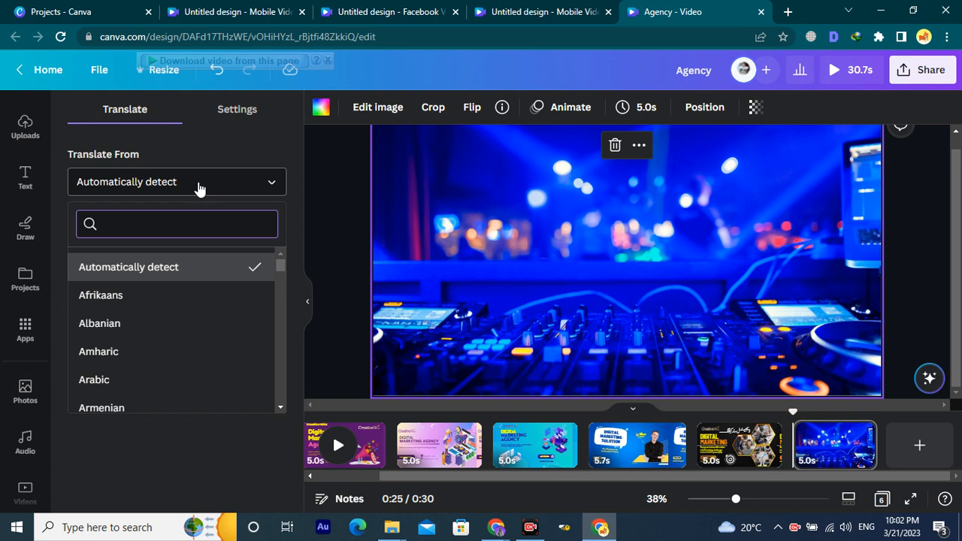
left_click(317, 237)
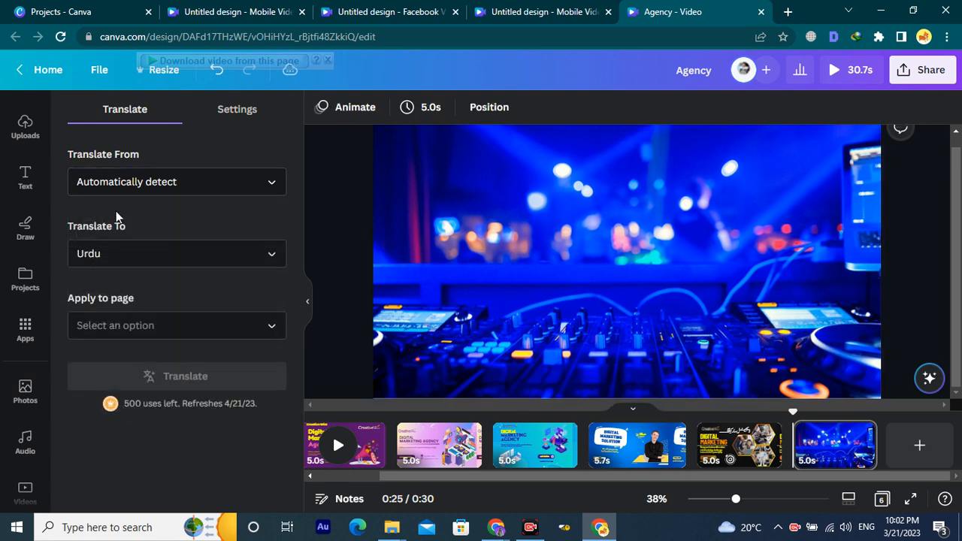
left_click(158, 333)
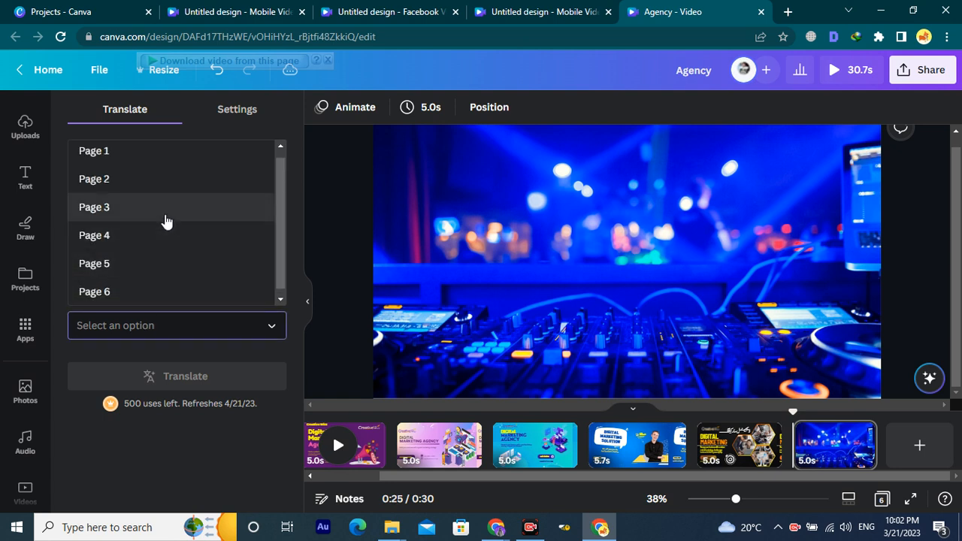
left_click(339, 241)
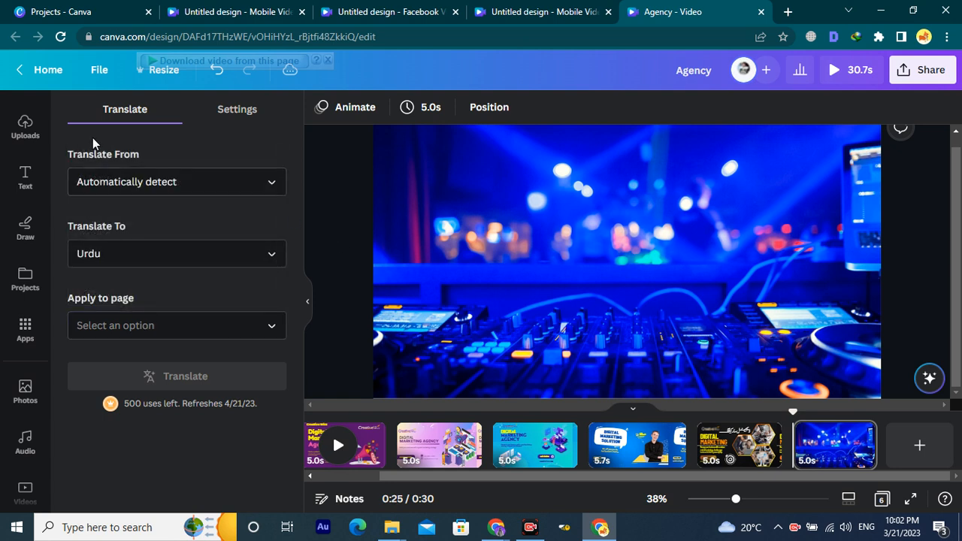
left_click(234, 111)
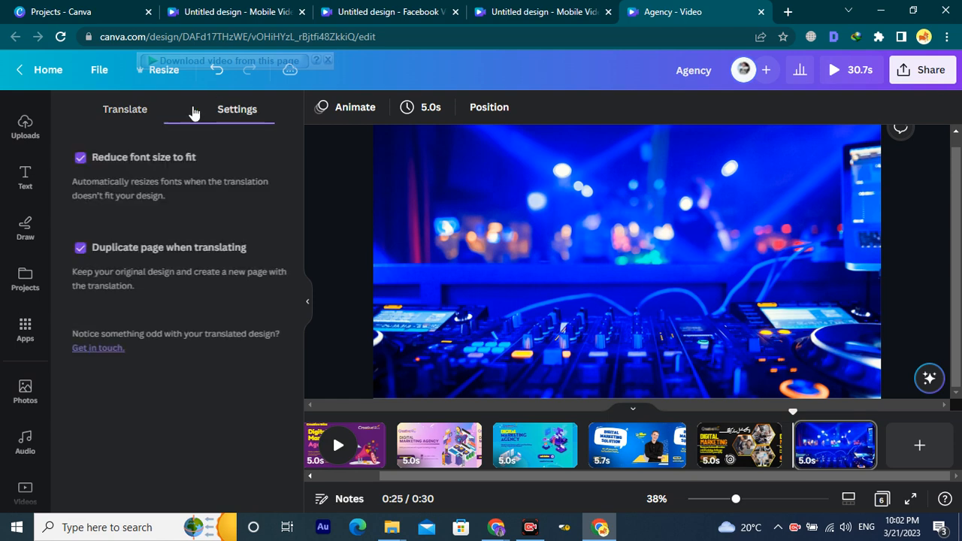
left_click(122, 109)
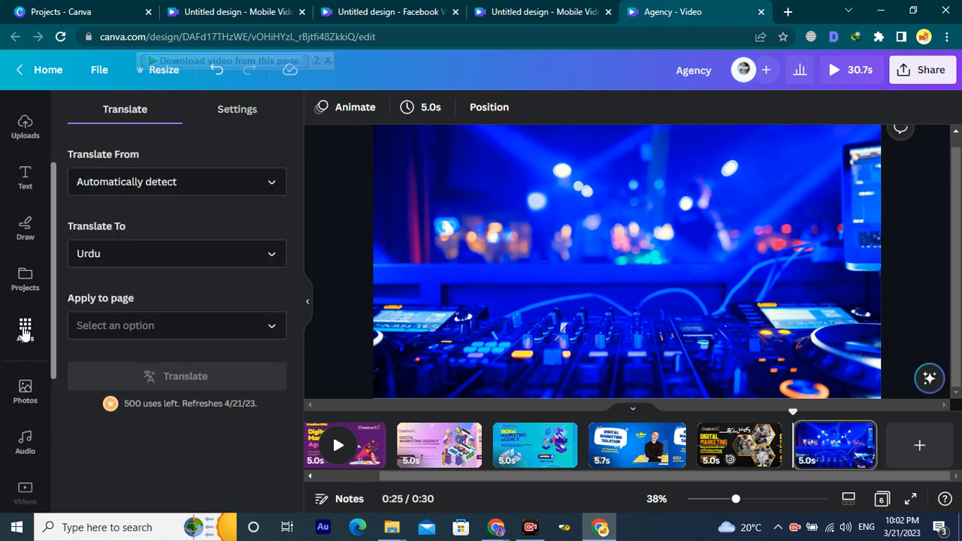
left_click(25, 333)
Find the YouTube app among the popular apps and start using it.
scroll(133, 369, "down", 4)
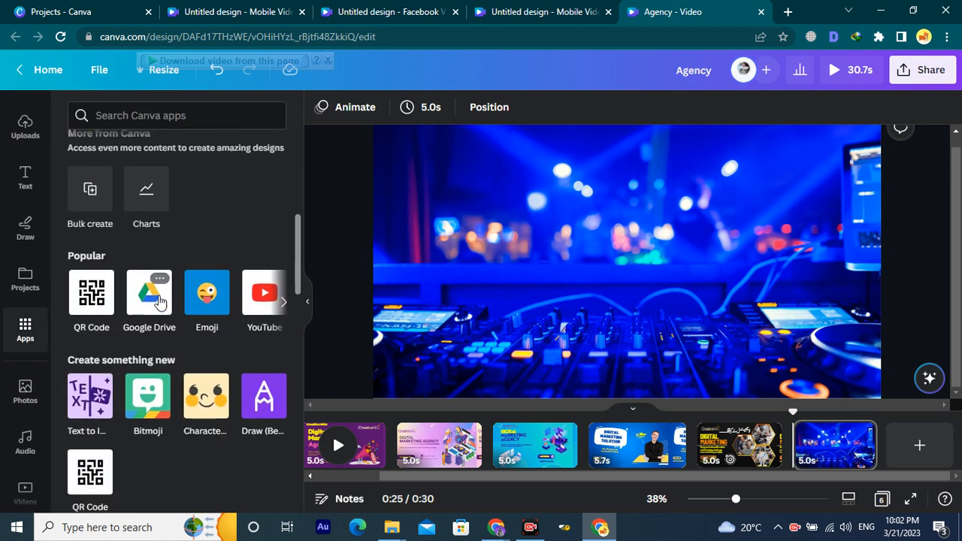
scroll(150, 214, "down", 2)
scroll(149, 191, "up", 2)
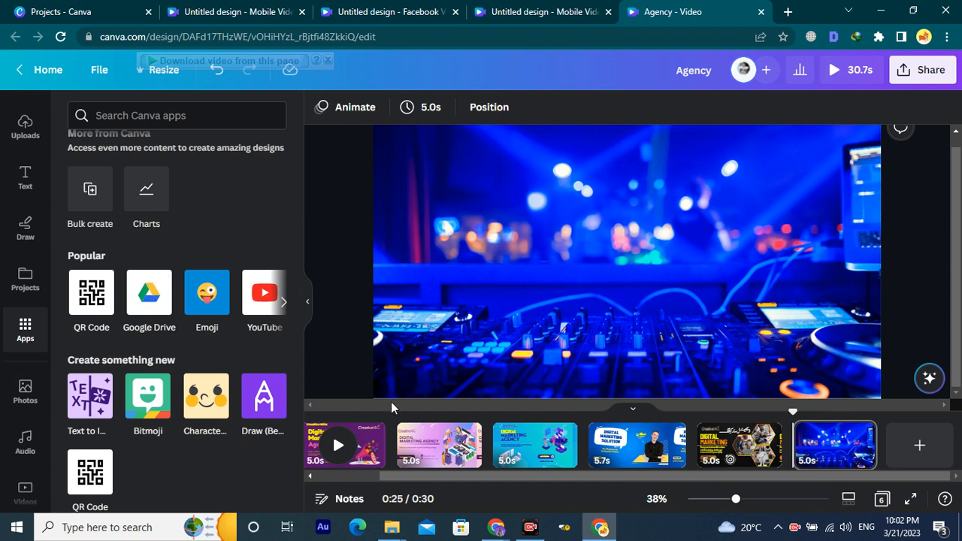
left_click(283, 303)
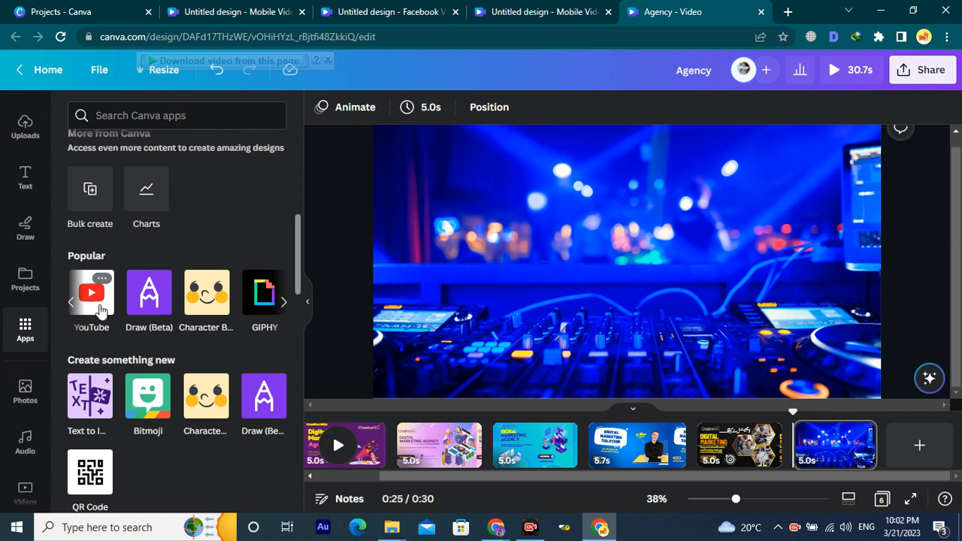
left_click(91, 294)
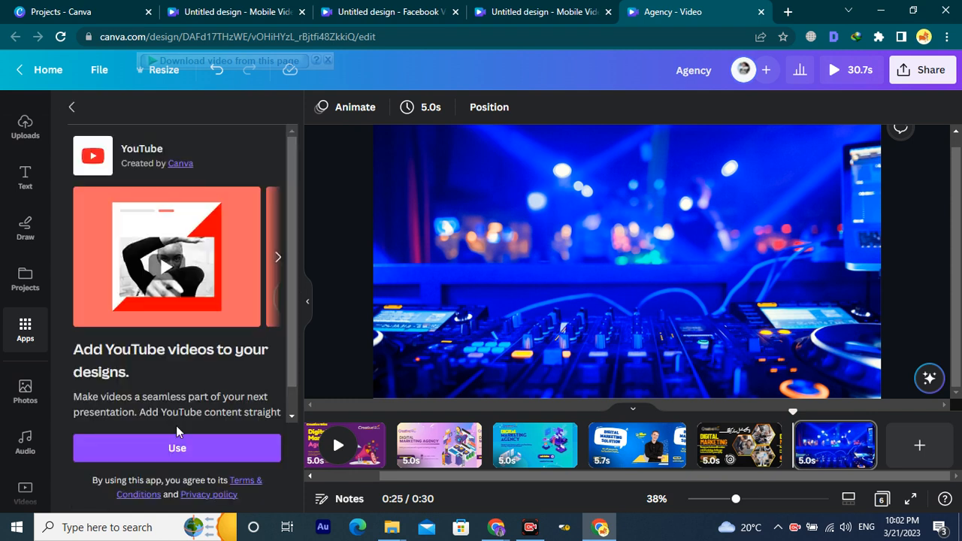
scroll(177, 451, "down", 1)
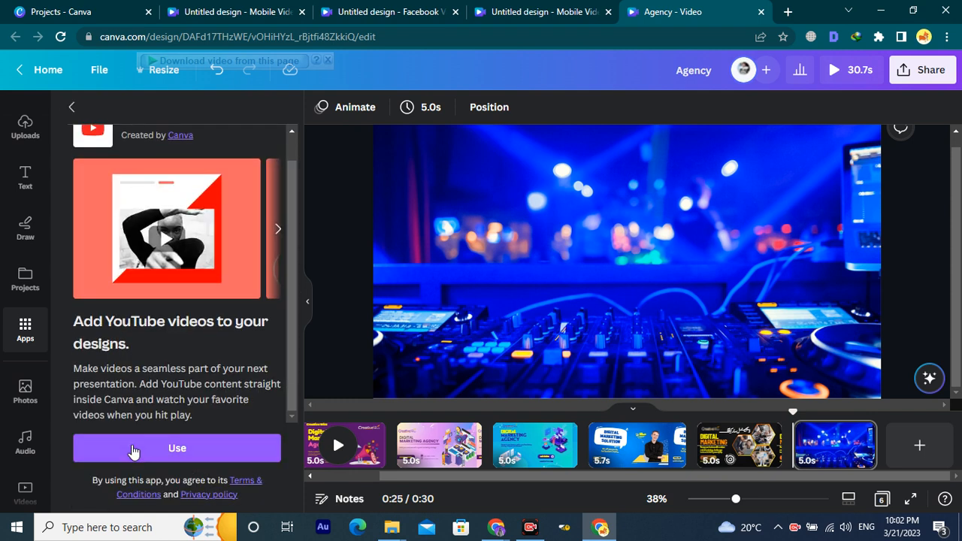
left_click(190, 456)
Search YouTube for 'artificial intellegence' and add a blank seventh page.
left_click(214, 117)
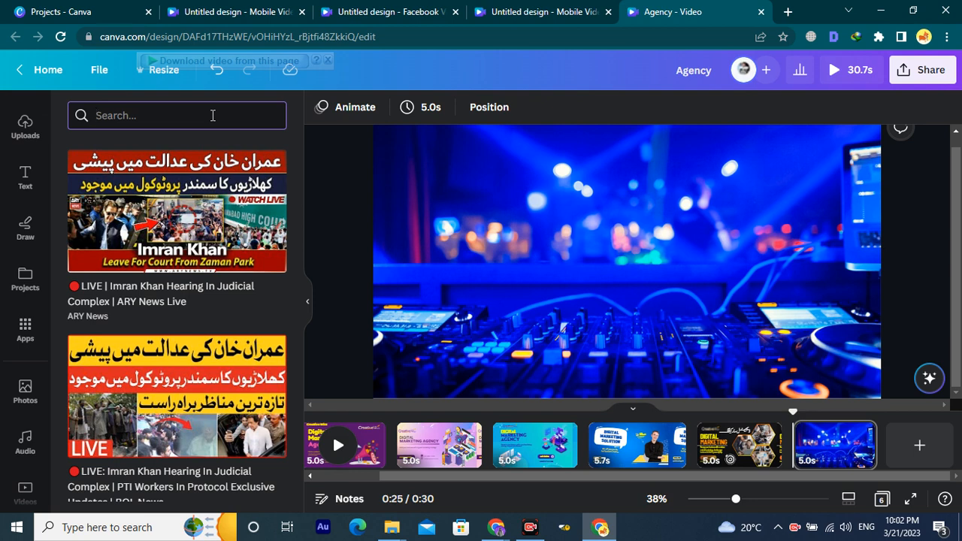
type("artificial intellegence")
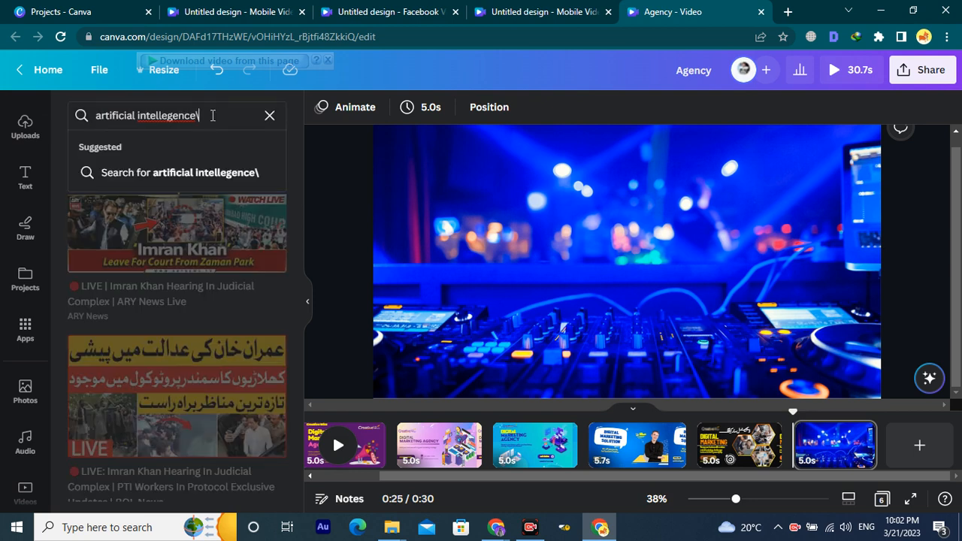
key("Return")
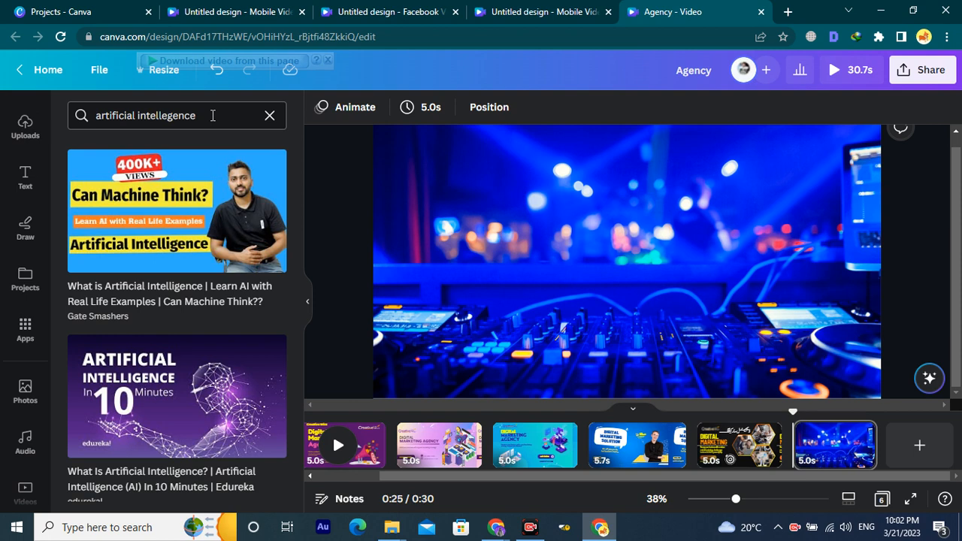
scroll(206, 380, "down", 3)
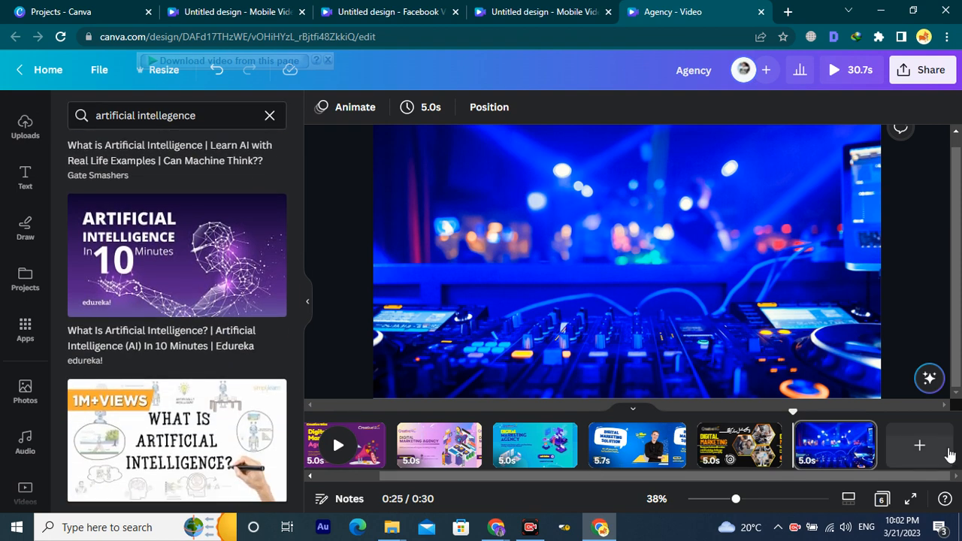
left_click(932, 445)
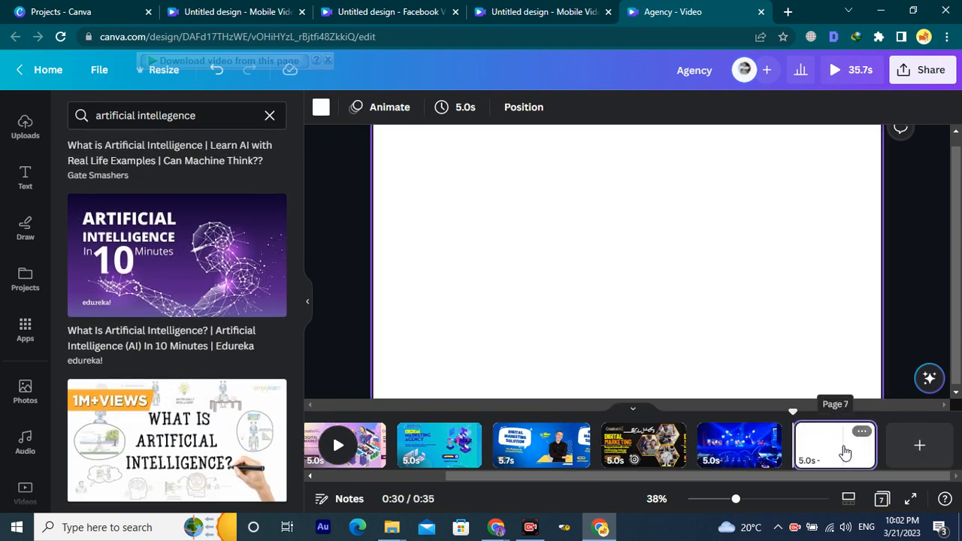
Embed the Humans vs AI YouTube video on page 7, resized to fill the 1920×1080 page.
scroll(145, 304, "down", 2)
scroll(158, 381, "down", 6)
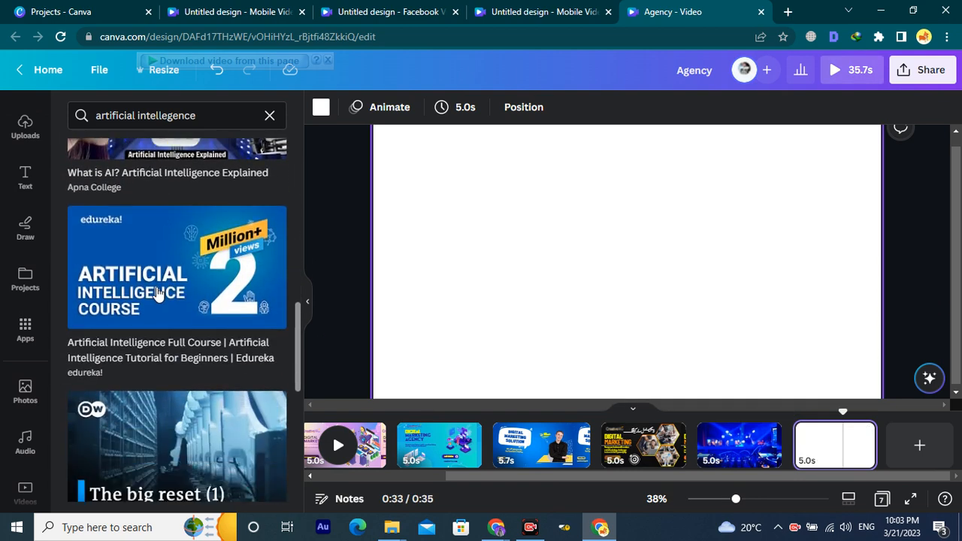
scroll(157, 318, "up", 4)
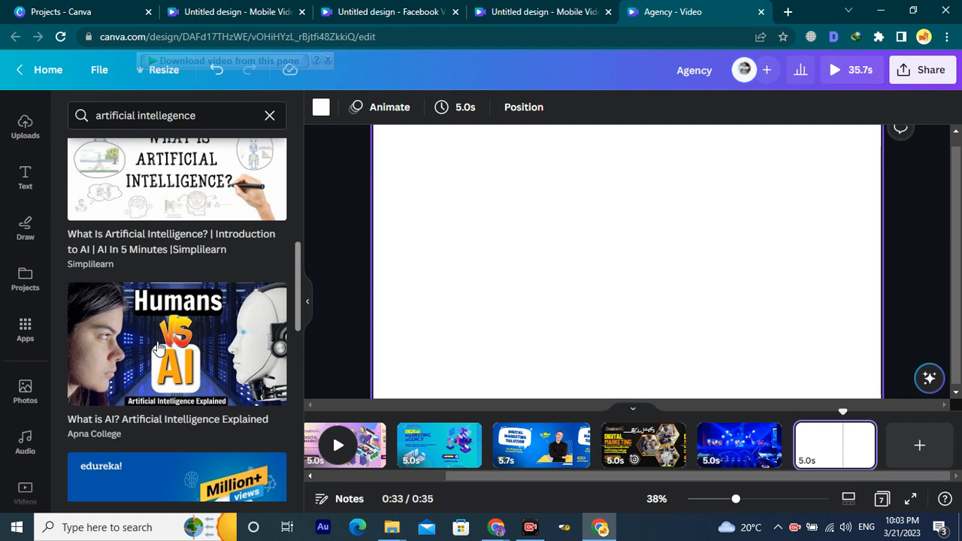
left_click(158, 346)
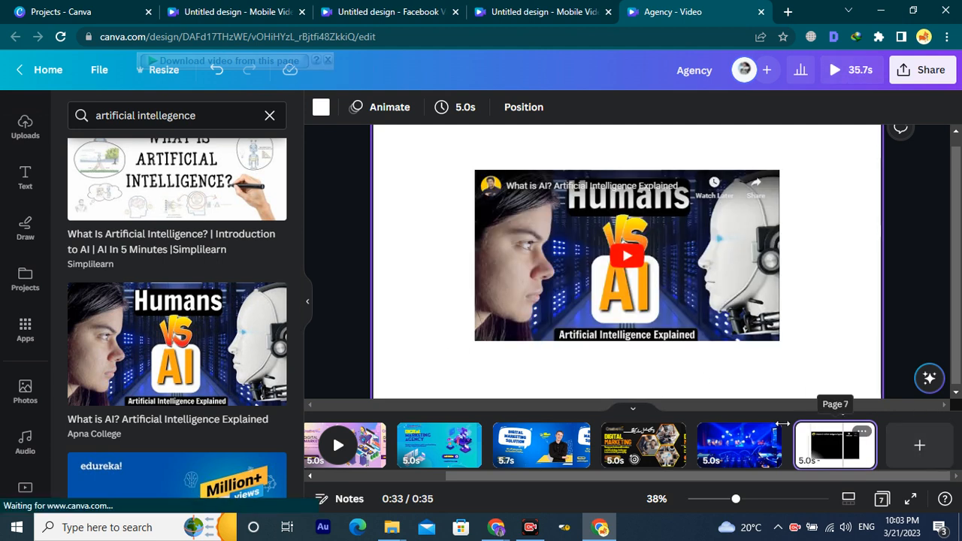
left_click_drag(534, 288, 430, 222)
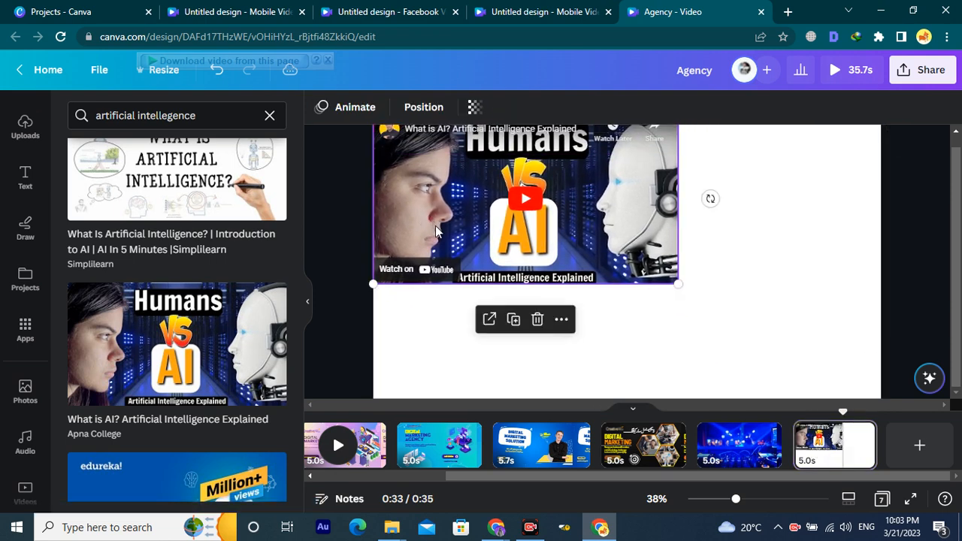
left_click_drag(682, 285, 894, 384)
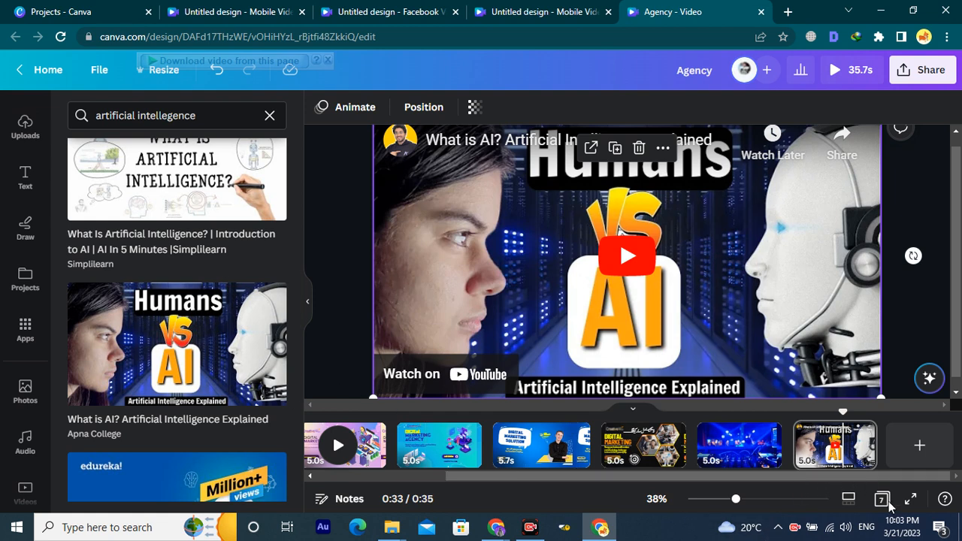
left_click(840, 453)
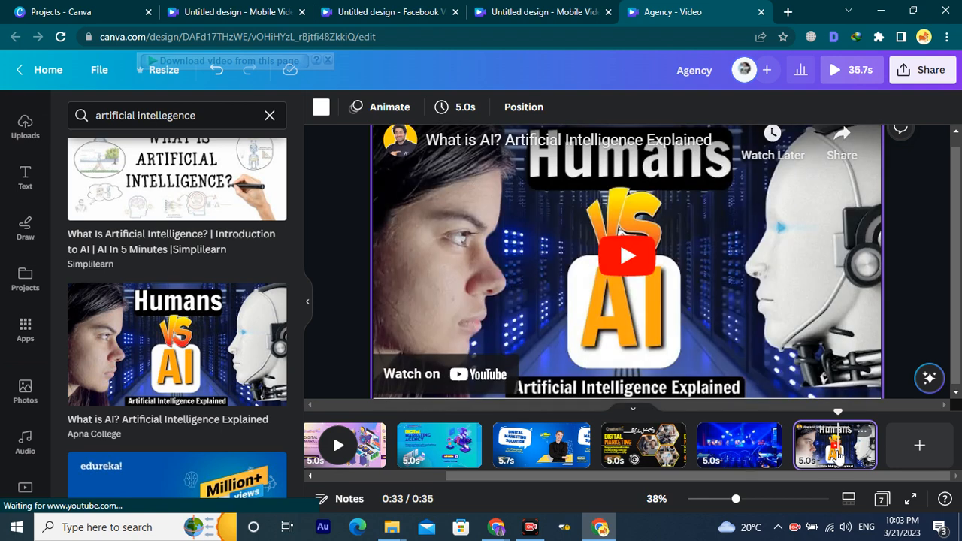
Delete the YouTube video page, leaving six pages totalling 30.7s.
key("Delete")
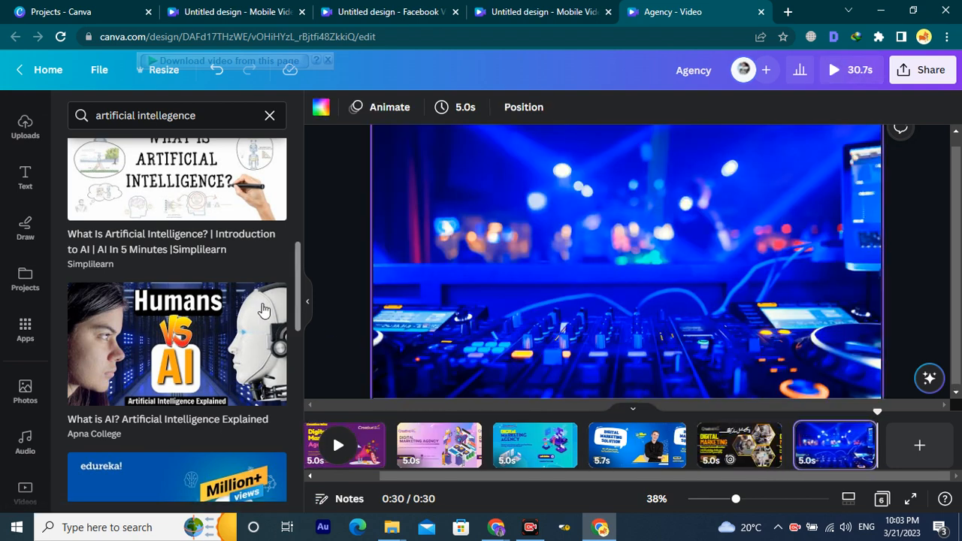
scroll(214, 317, "down", 2)
scroll(214, 317, "down", 3)
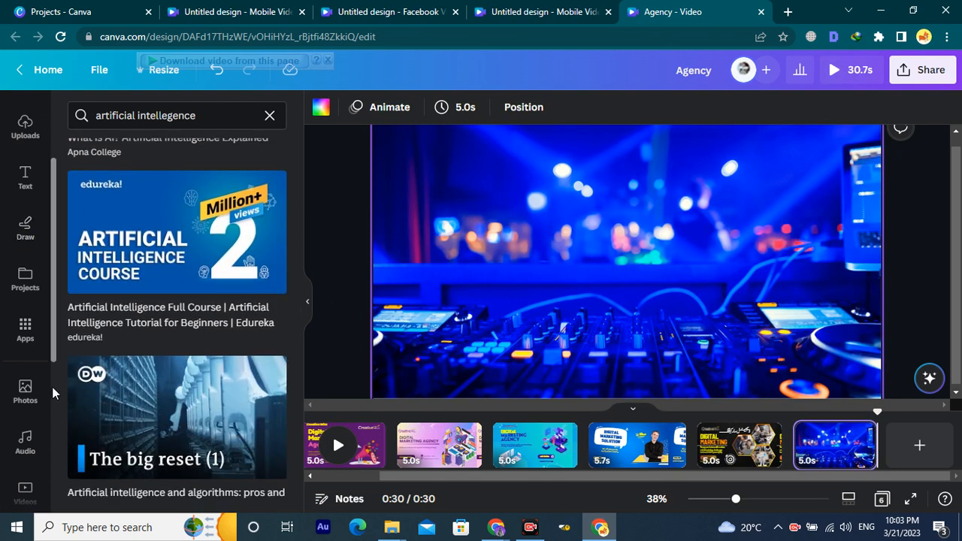
scroll(9, 335, "down", 2)
scroll(68, 433, "down", 1)
scroll(22, 335, "up", 1)
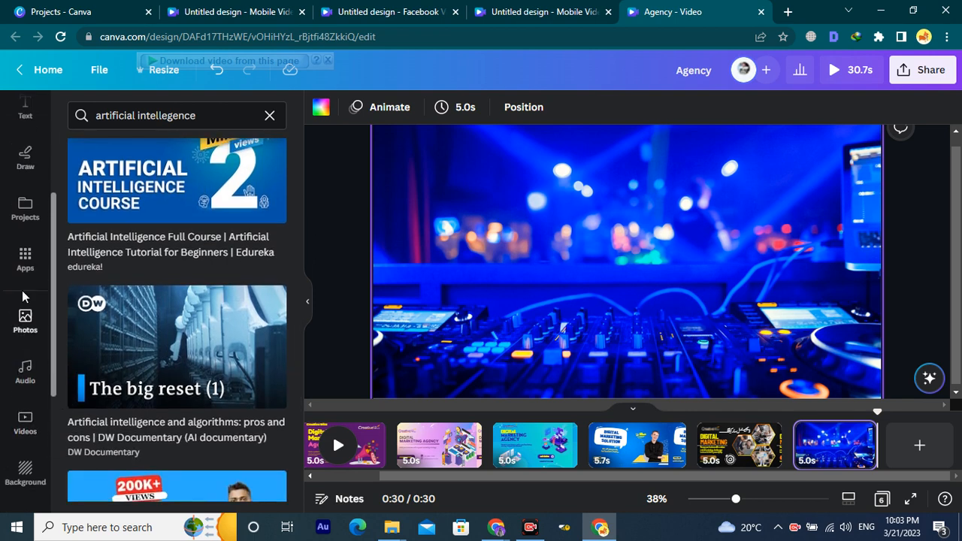
Scroll through the full Apps list, then switch to the Photos library.
left_click(26, 259)
scroll(146, 312, "down", 5)
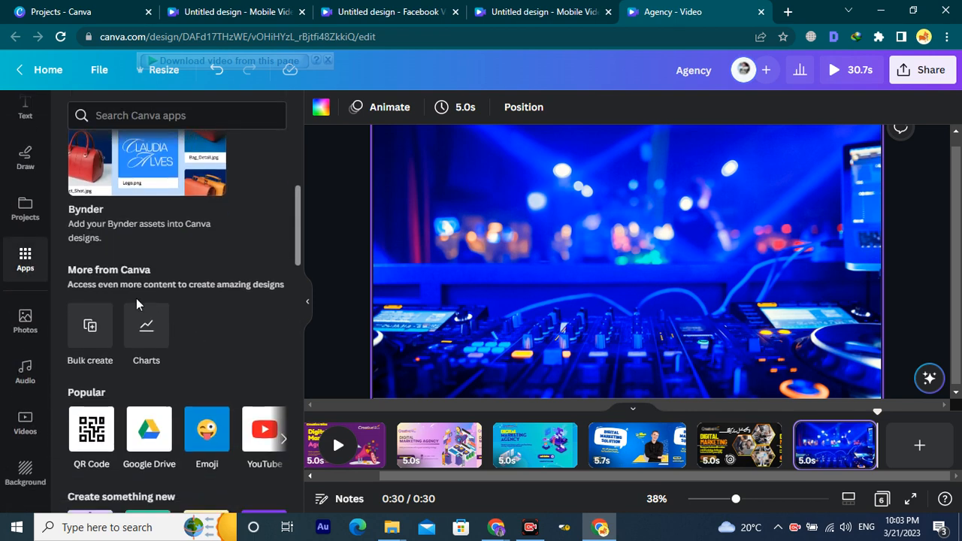
scroll(210, 301, "down", 4)
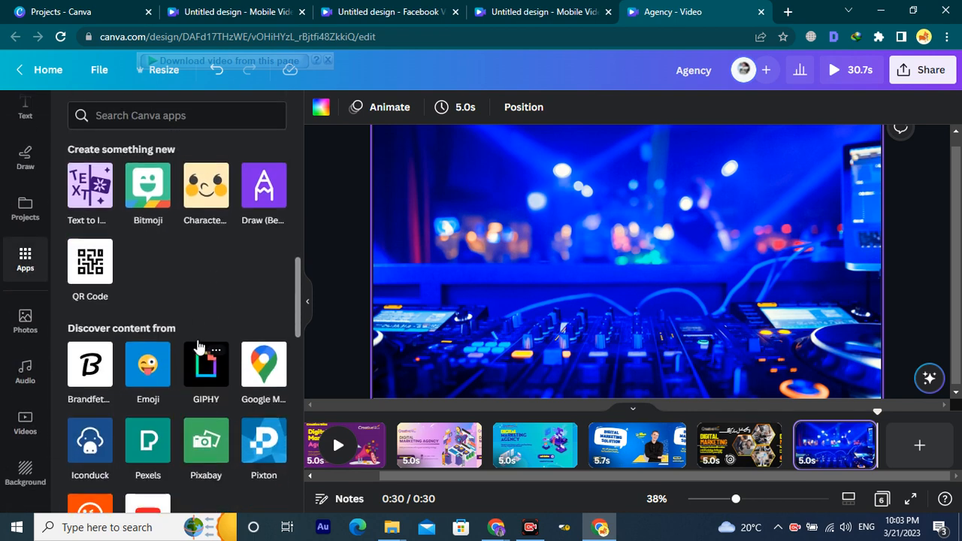
scroll(190, 406, "down", 8)
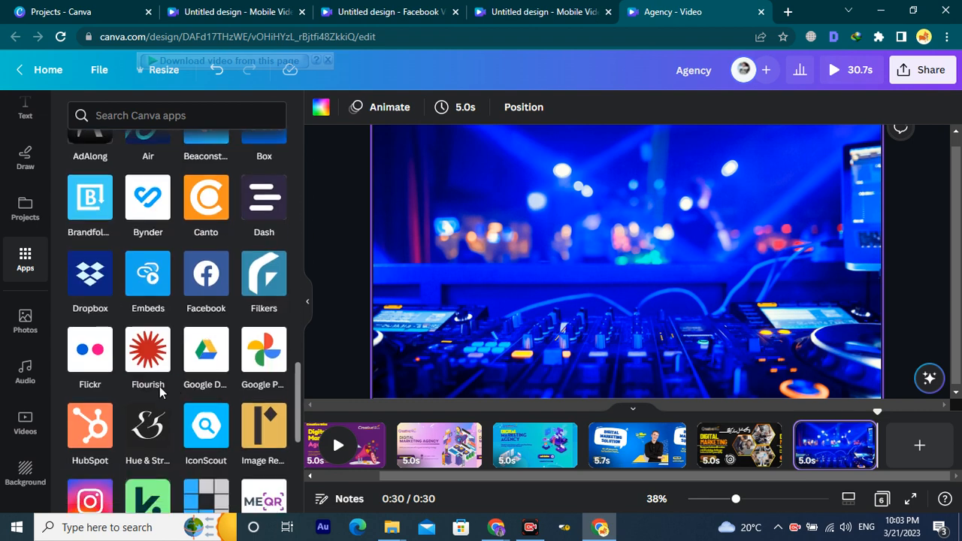
scroll(188, 395, "down", 2)
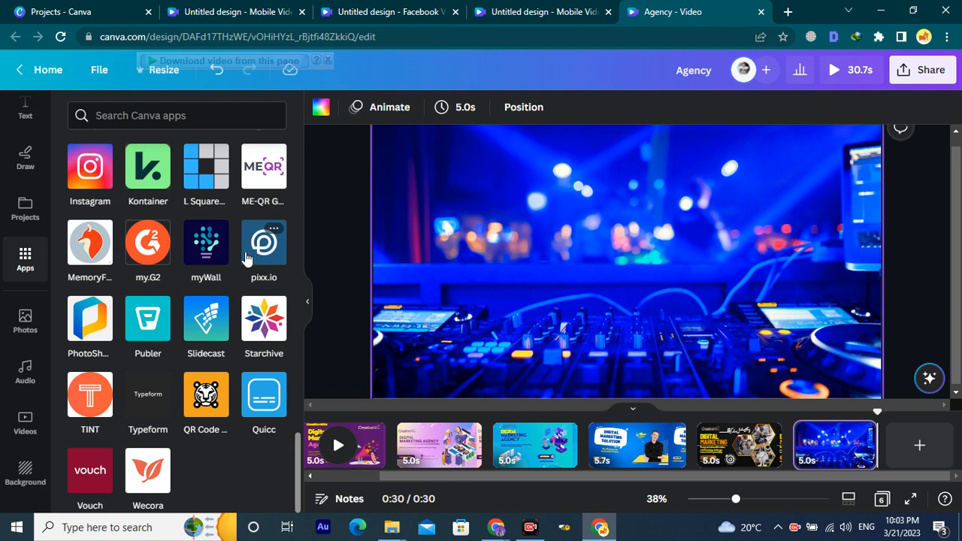
left_click(24, 324)
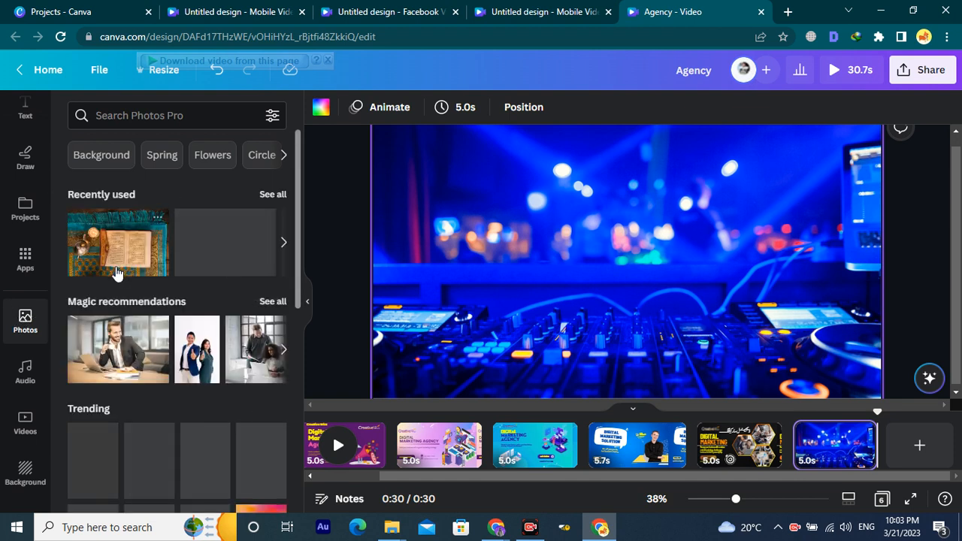
Search Photos for 'artificial intellegence' and make the glowing AI chip photo the page background.
left_click(201, 116)
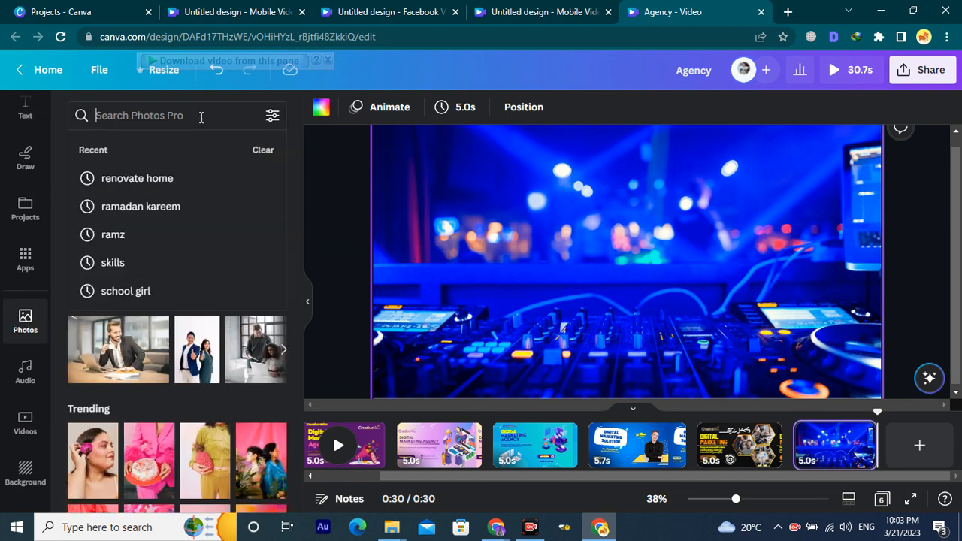
type("artificial intellegence")
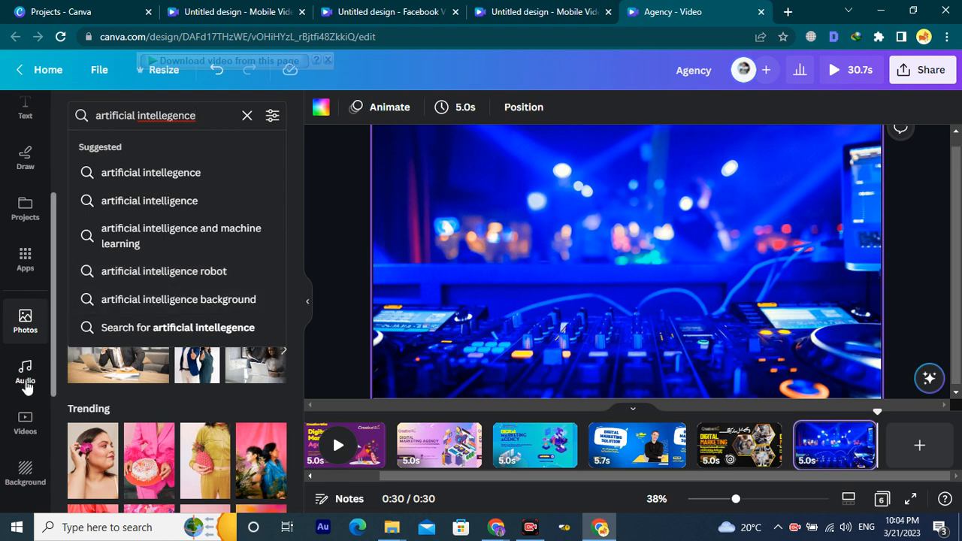
scroll(25, 376, "down", 2)
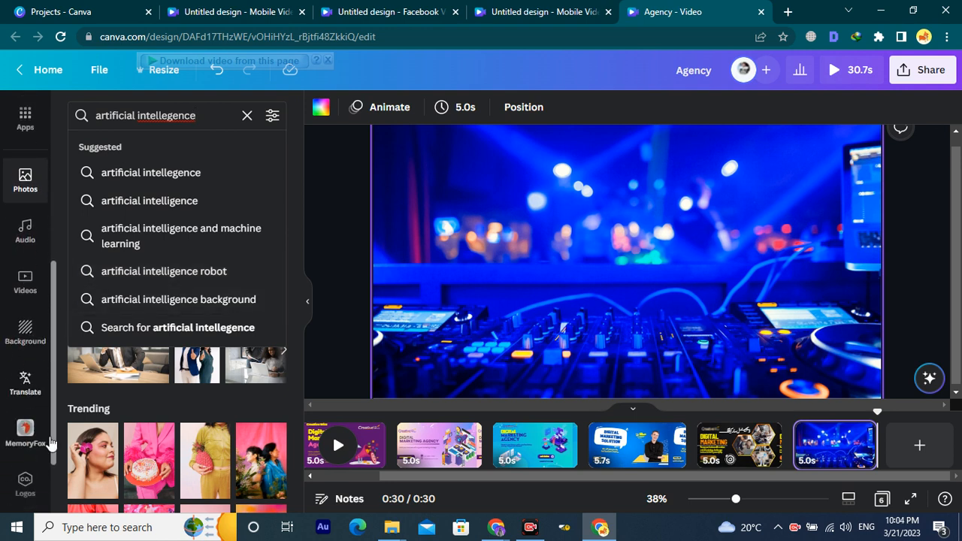
scroll(37, 451, "down", 3)
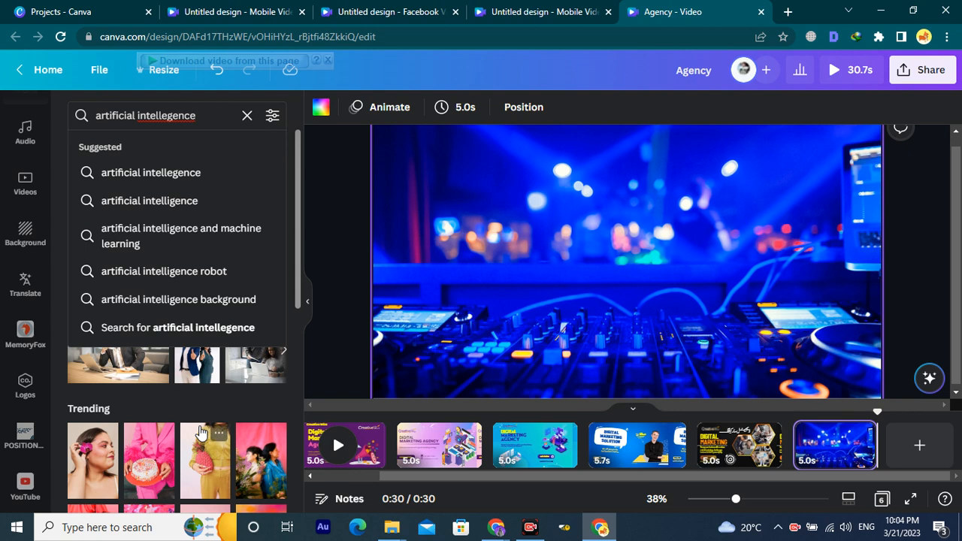
scroll(33, 421, "up", 4)
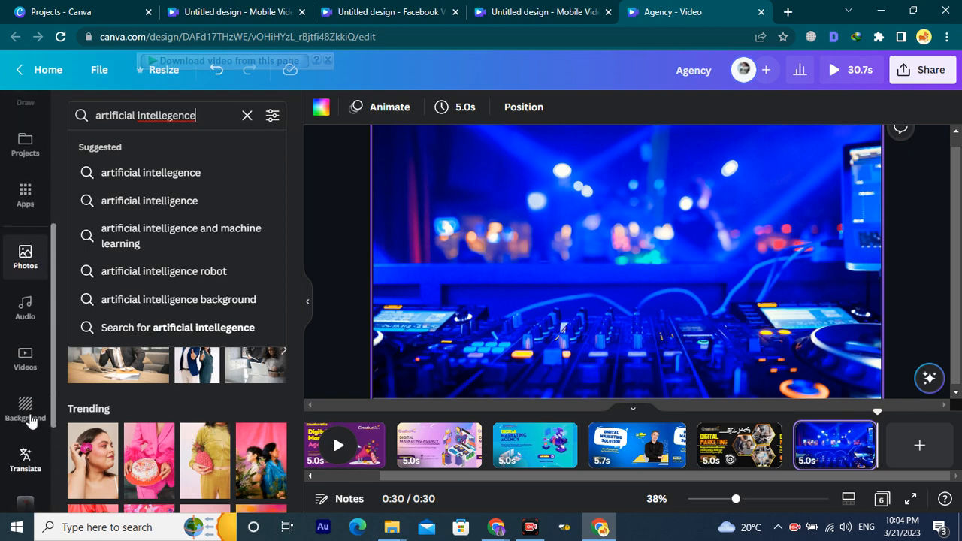
left_click(192, 175)
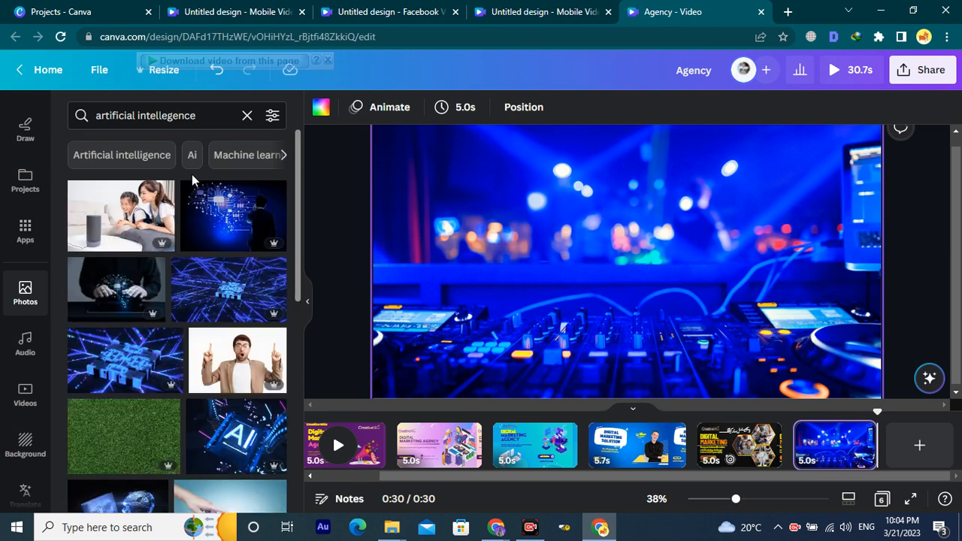
left_click_drag(207, 214, 387, 224)
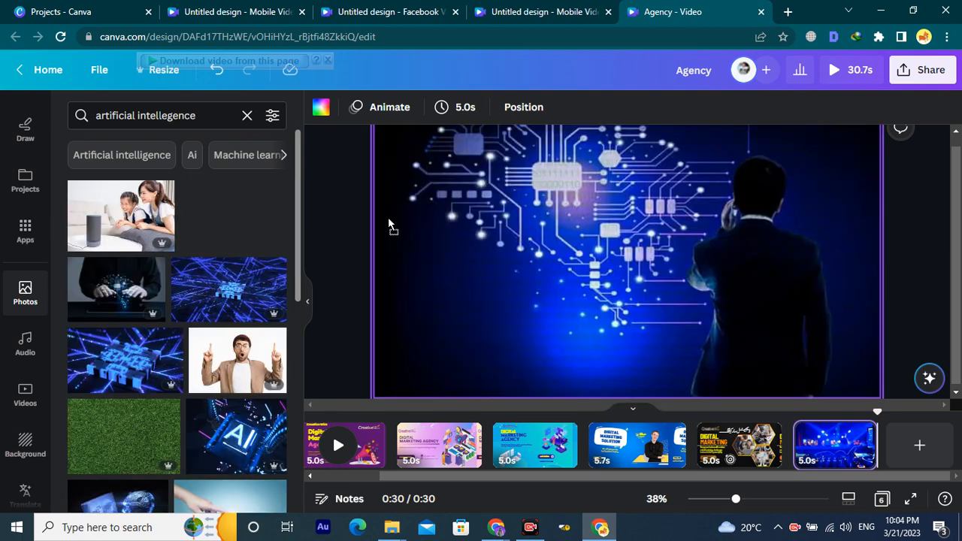
scroll(210, 301, "down", 2)
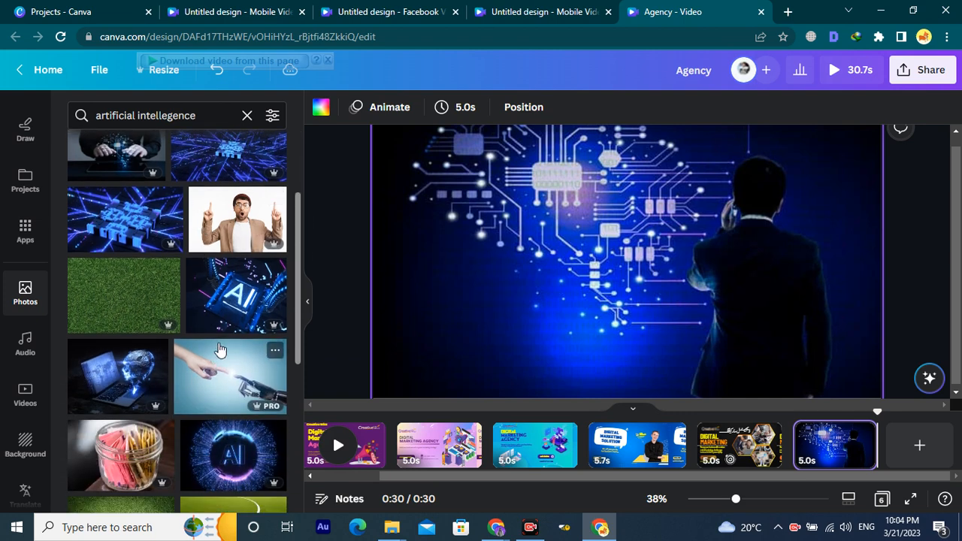
left_click_drag(216, 312, 394, 286)
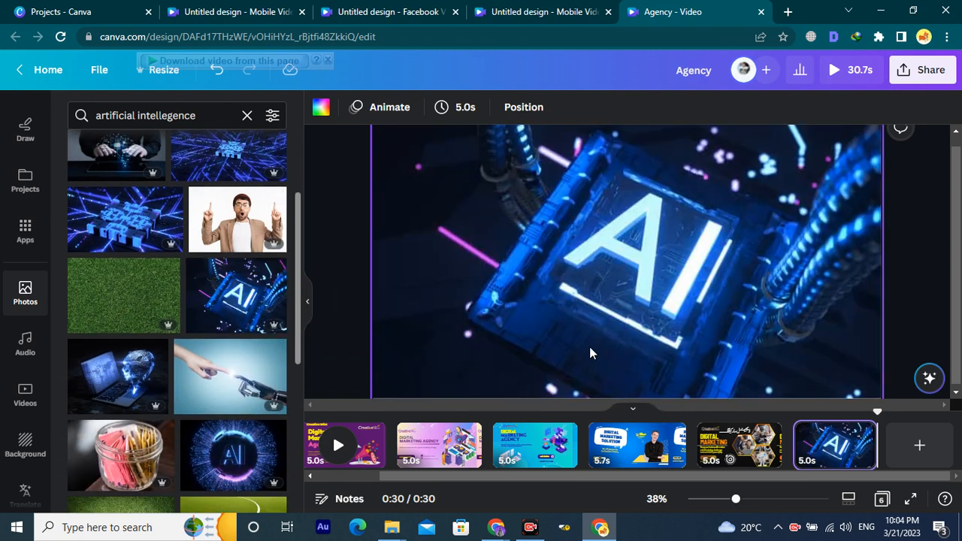
Add a new blank page, bringing the video to seven pages, 35.7s.
scroll(112, 410, "down", 5)
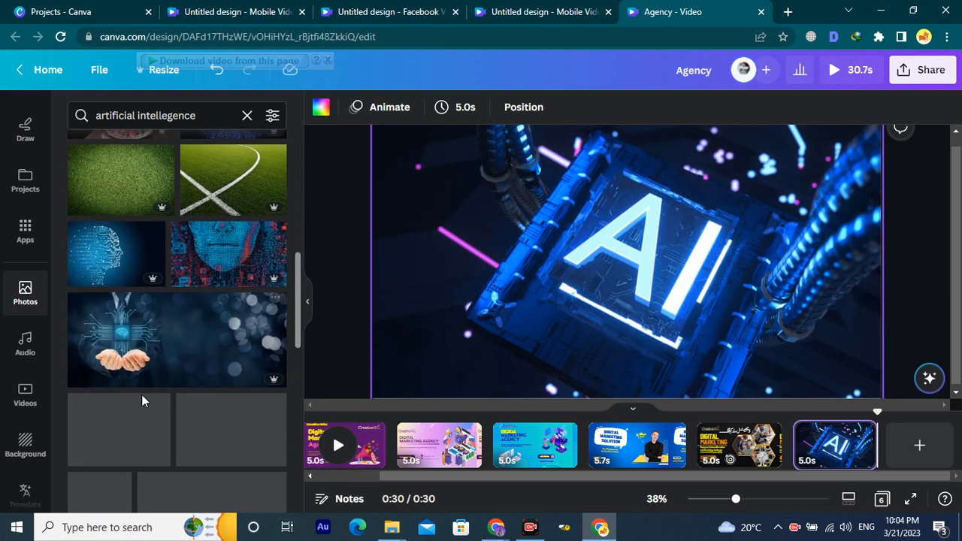
scroll(143, 409, "down", 3)
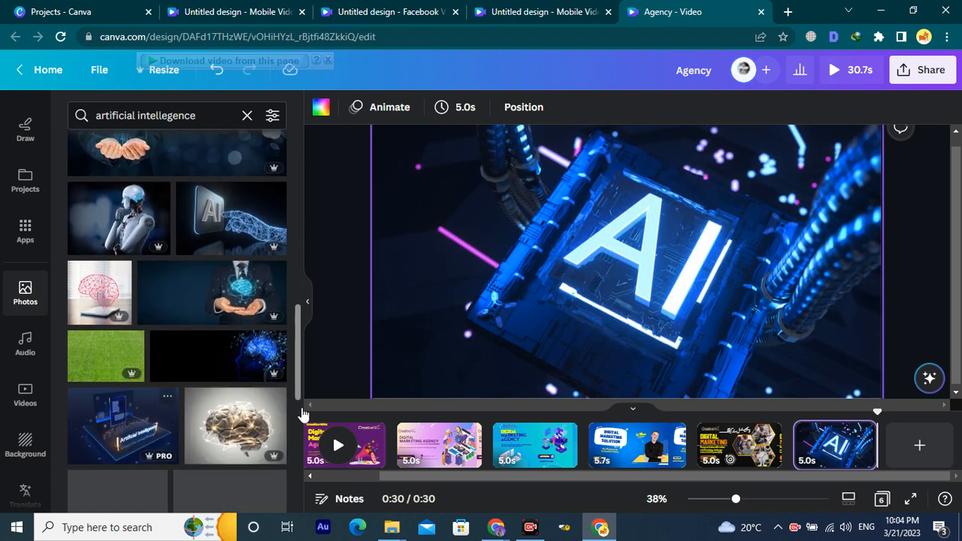
left_click(901, 459)
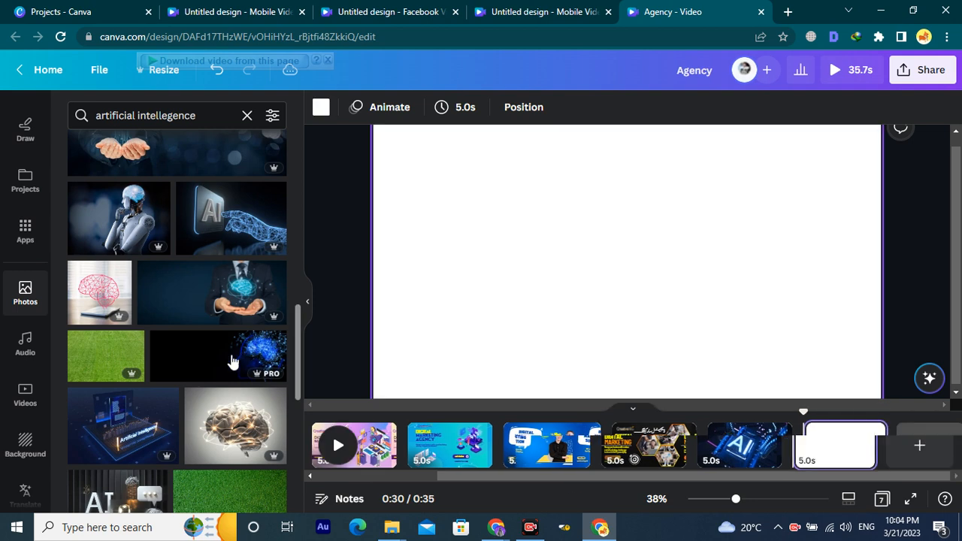
scroll(187, 383, "down", 1)
scroll(140, 380, "down", 3)
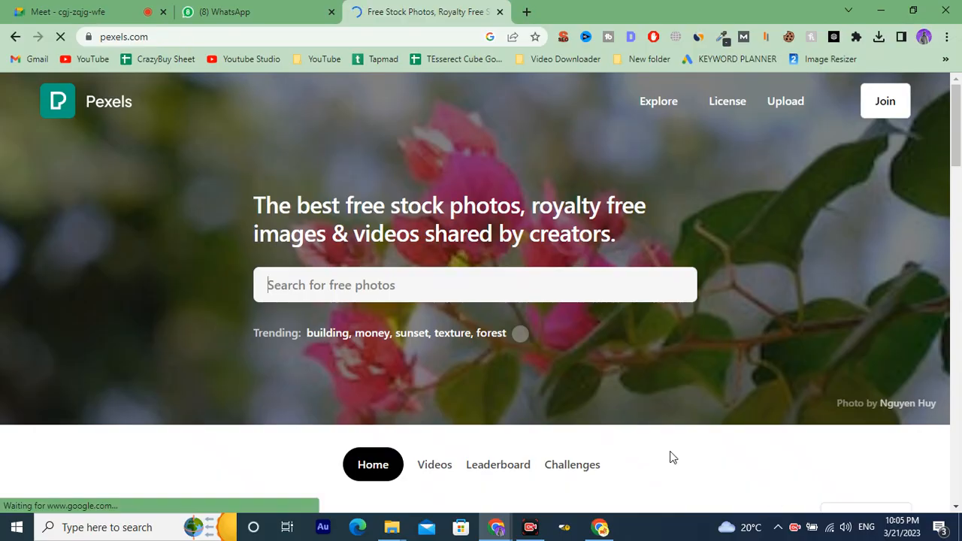
Search Google for 'pexels', open the Pexels home page and close the duplicate tab.
left_click(284, 4)
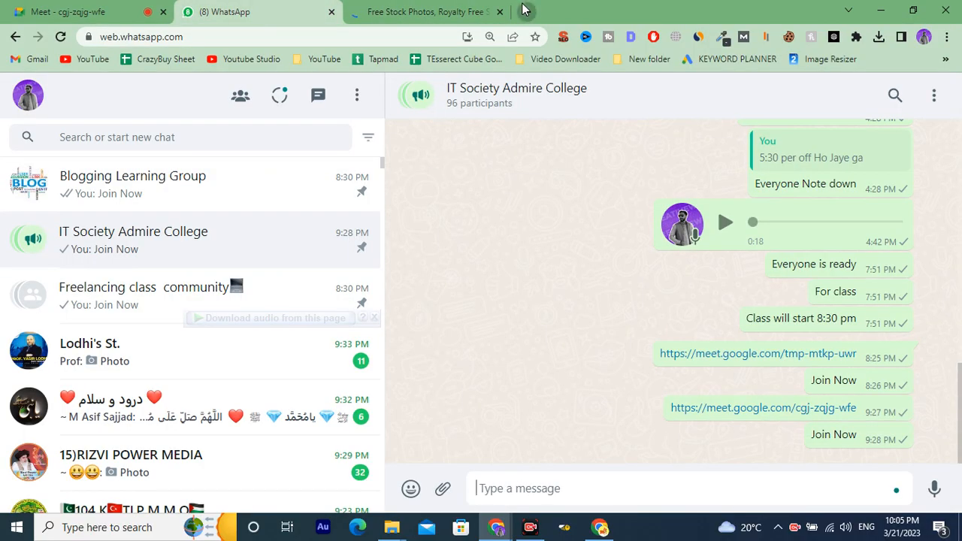
left_click(524, 10)
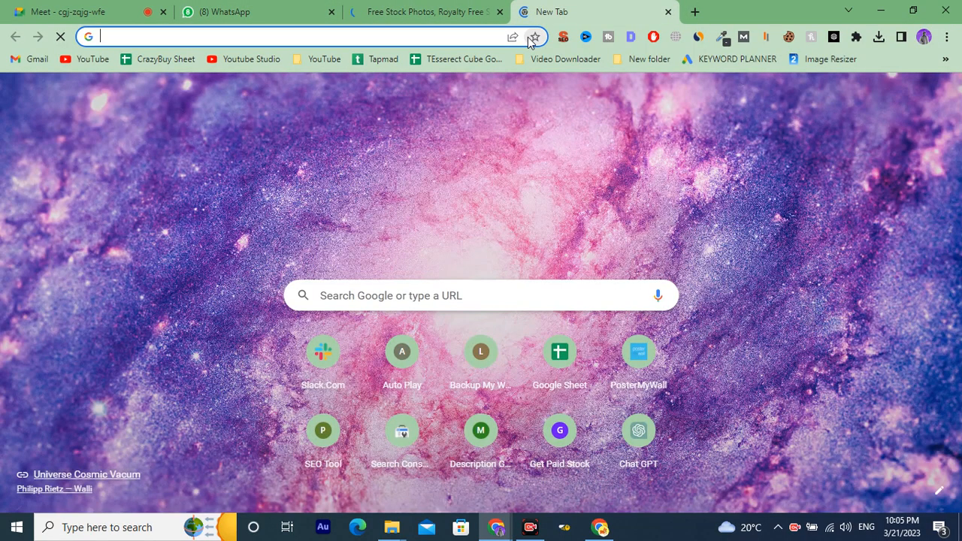
type("pex")
key("BackSpace")
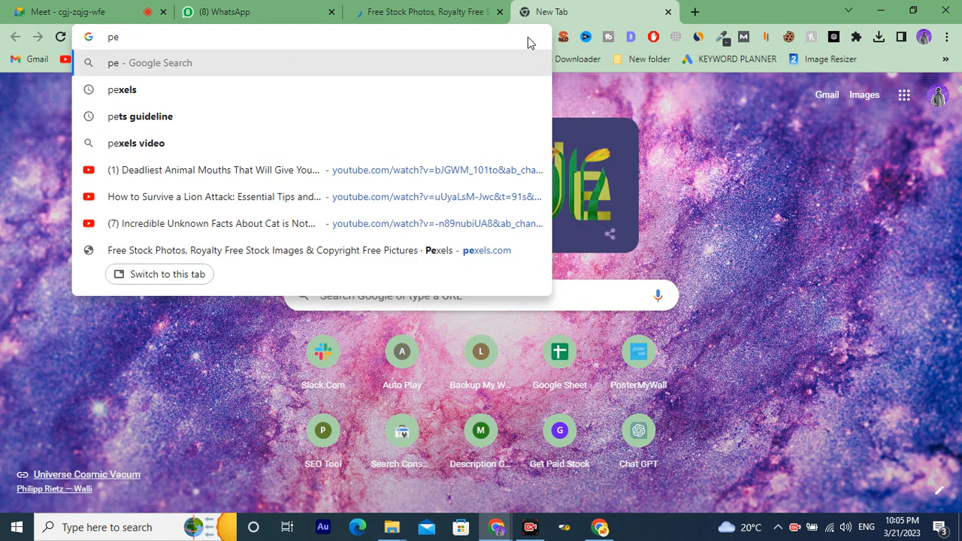
key("Down")
key("Return")
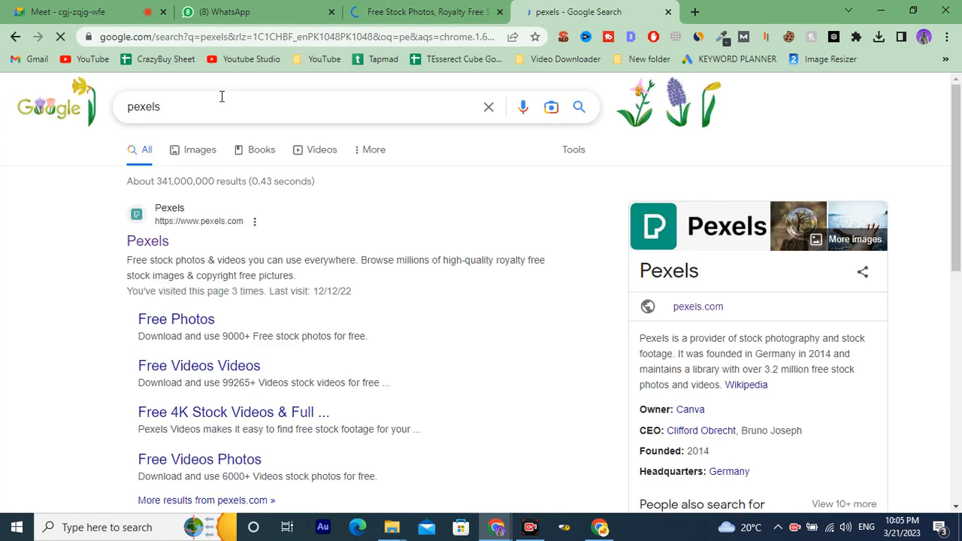
left_click(154, 242)
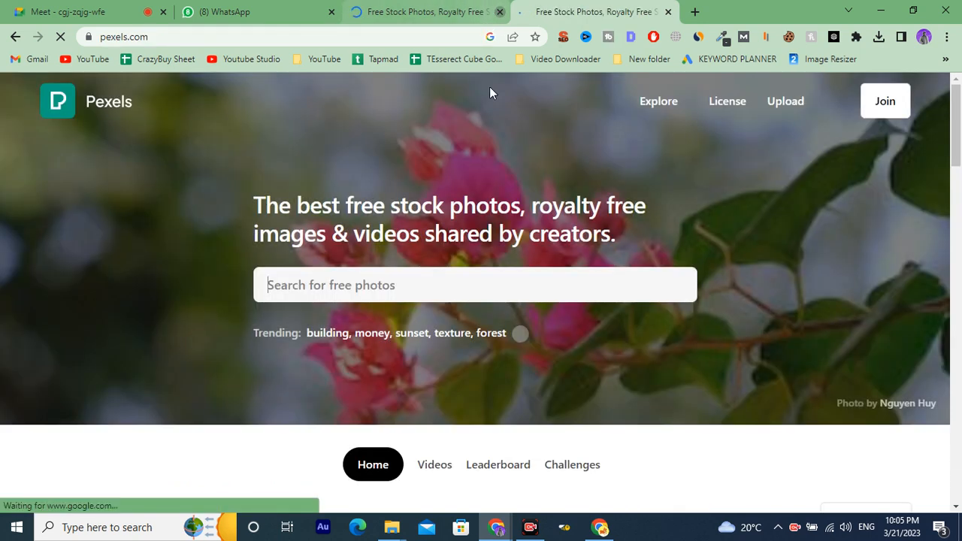
left_click(500, 12)
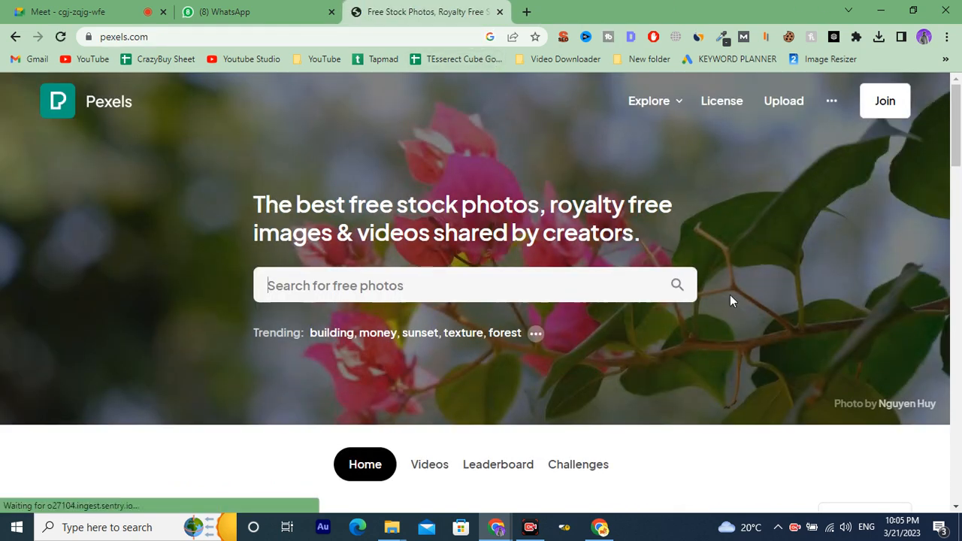
Dismiss the Google sign-in prompt and search Pexels for 'artificial intellegence'.
scroll(602, 324, "down", 5)
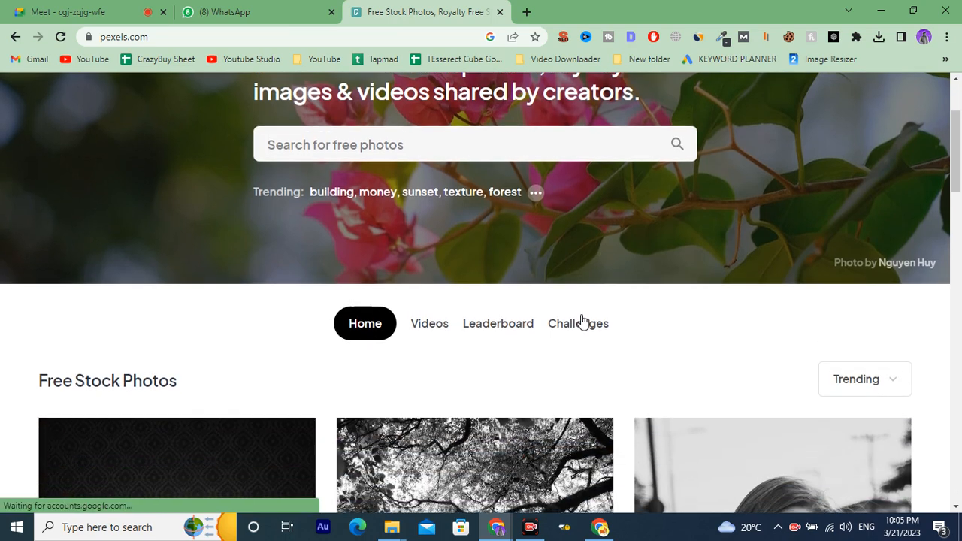
scroll(569, 314, "up", 4)
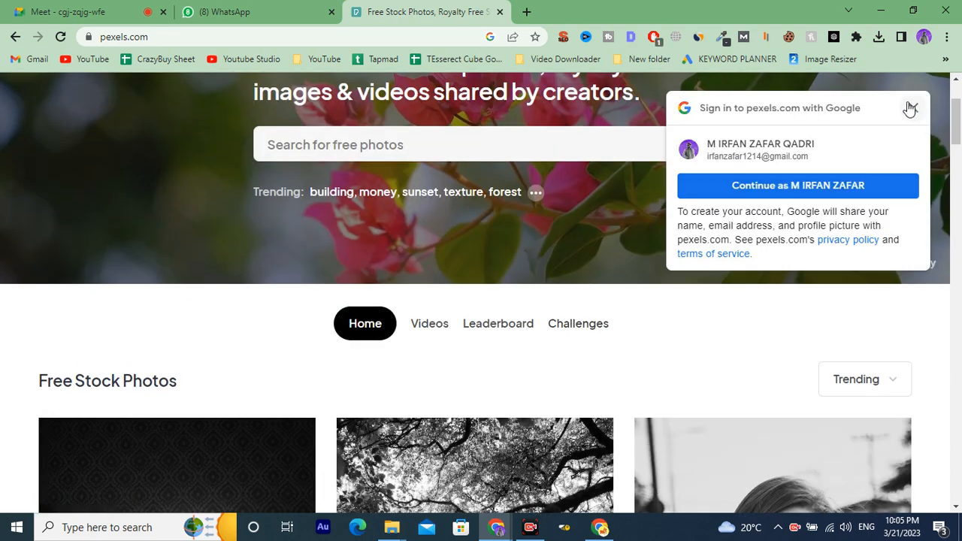
left_click(911, 108)
scroll(738, 199, "up", 2)
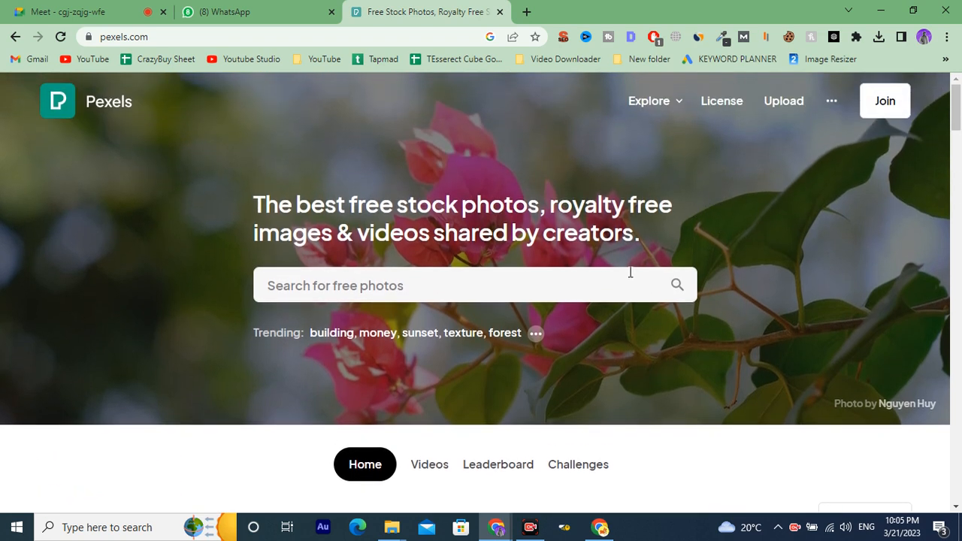
left_click(605, 277)
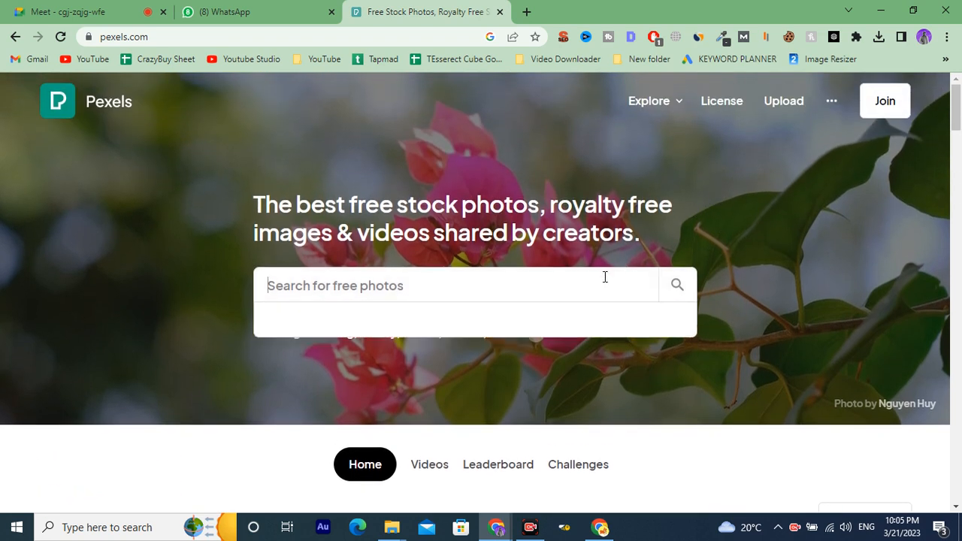
type("artificial intellegence")
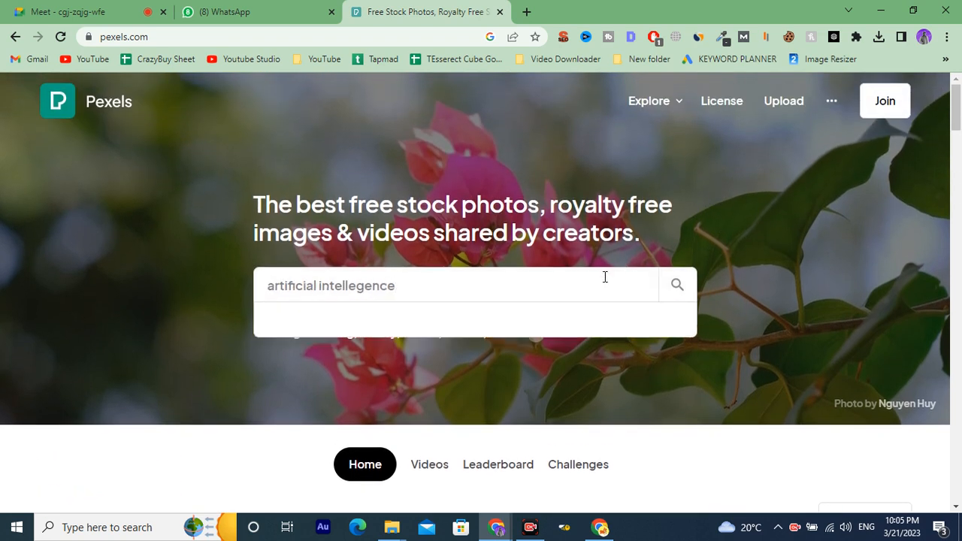
key("Return")
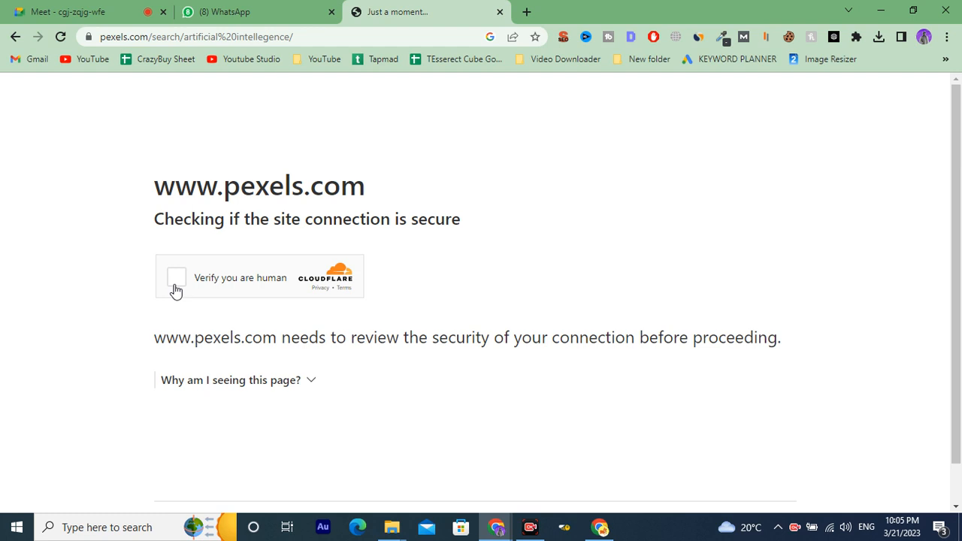
Tick and retry the Cloudflare 'Verify you are human' box, then return to the Canva editor.
left_click(175, 291)
left_click(178, 279)
left_click(226, 11)
left_click(67, 11)
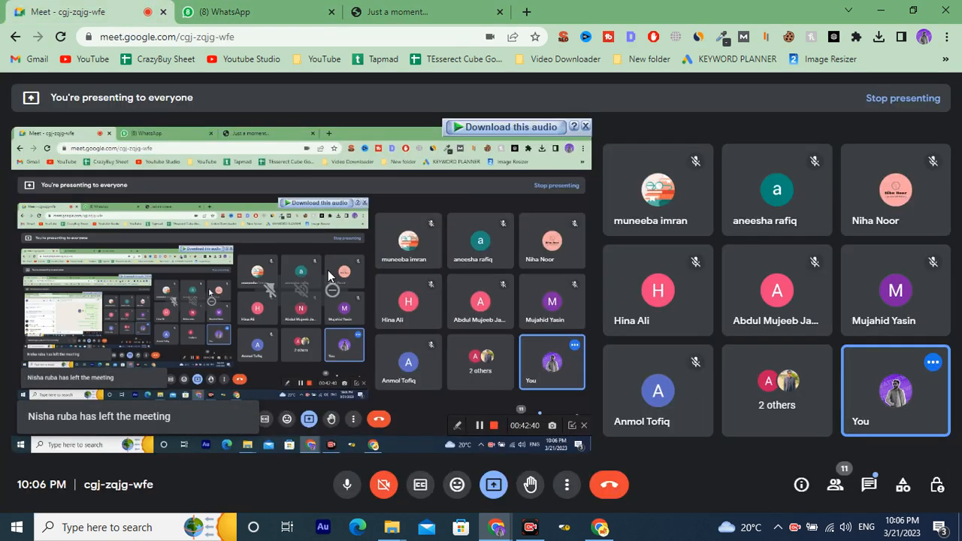
left_click(274, 11)
left_click(370, 11)
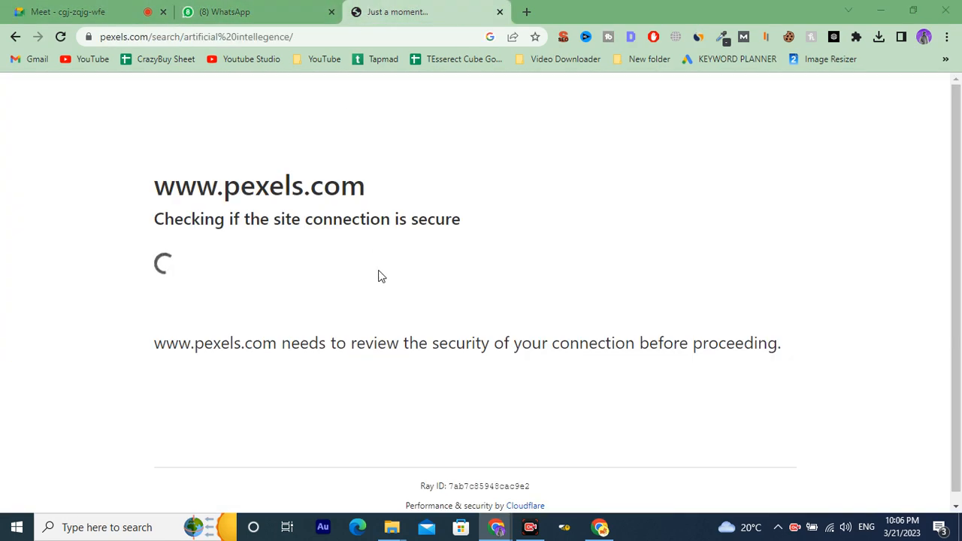
key("alt+Tab")
Drag the robot AI photo from the 'artificial intellegence' Photos results onto the blank final page.
scroll(193, 410, "down", 2)
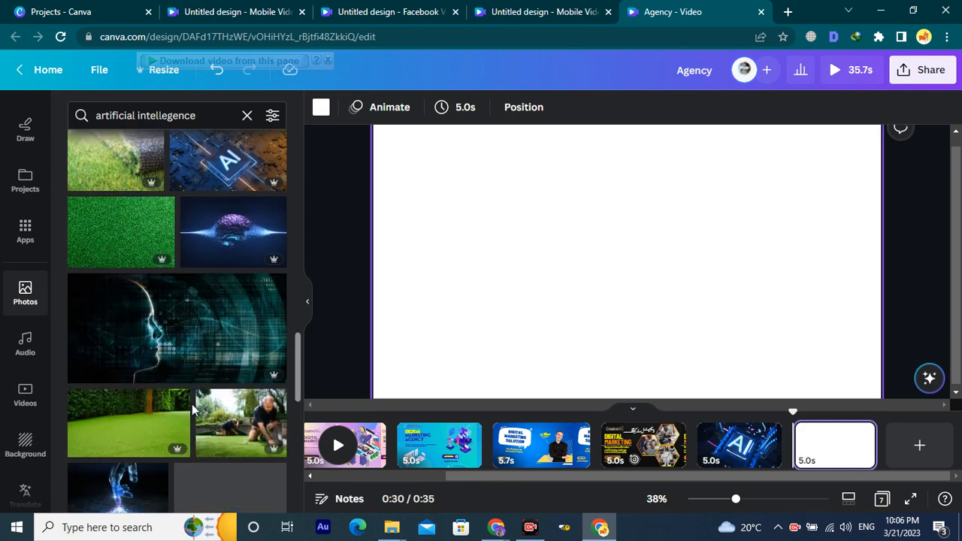
scroll(192, 410, "down", 1)
left_click_drag(174, 251, 391, 238)
scroll(237, 364, "down", 1)
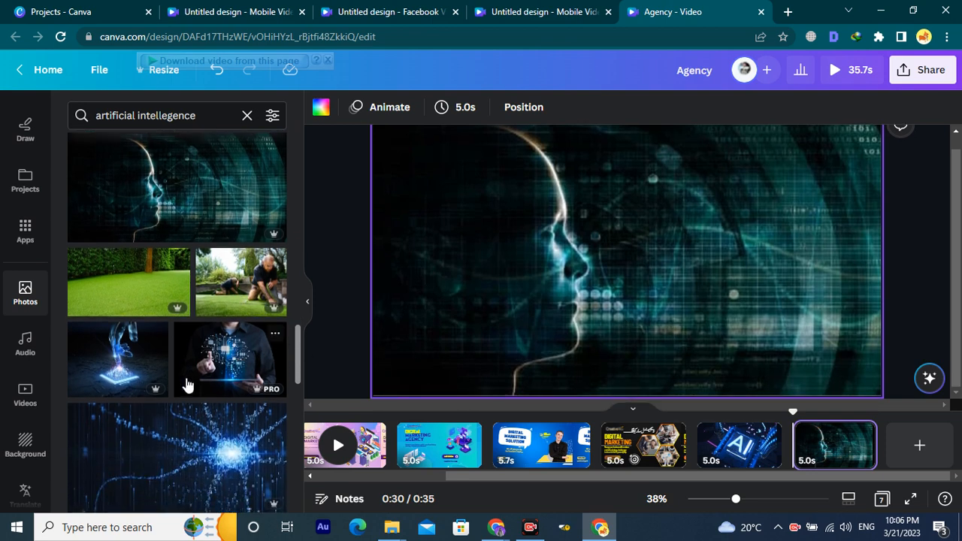
left_click_drag(231, 352, 396, 271)
scroll(168, 396, "down", 4)
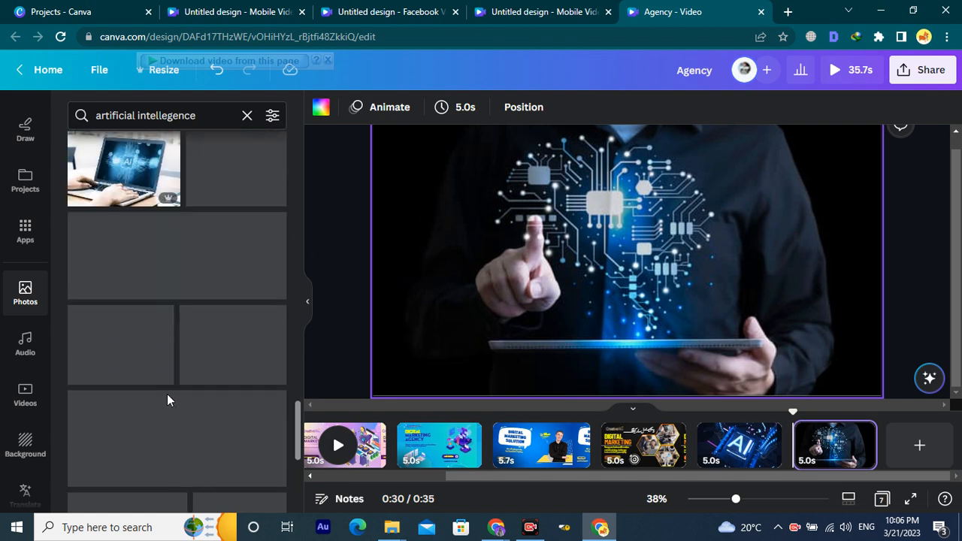
scroll(148, 396, "down", 6)
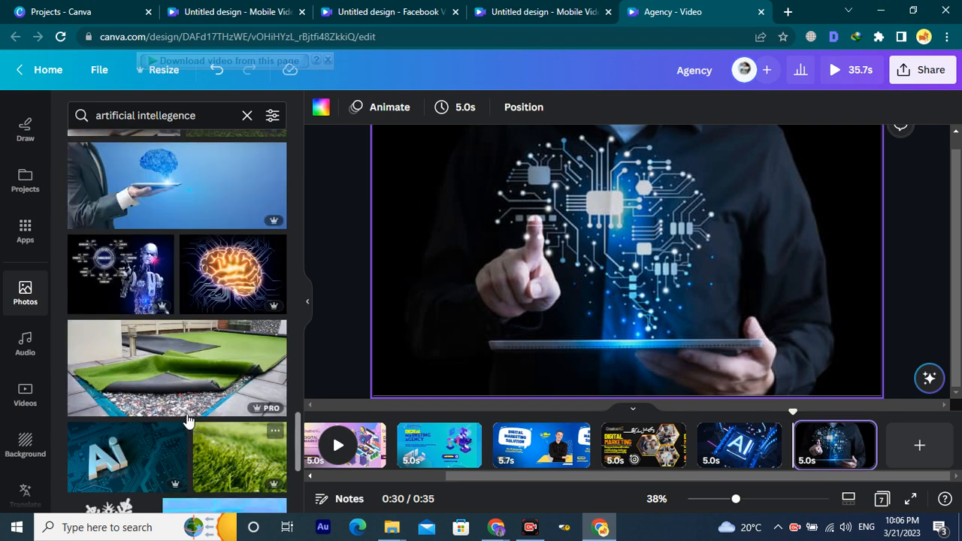
left_click_drag(120, 277, 382, 263)
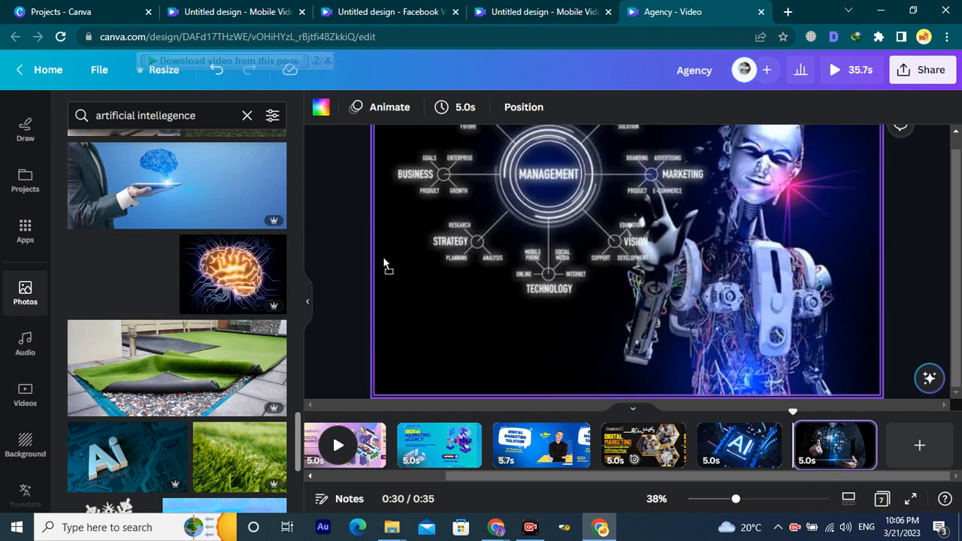
left_click(908, 292)
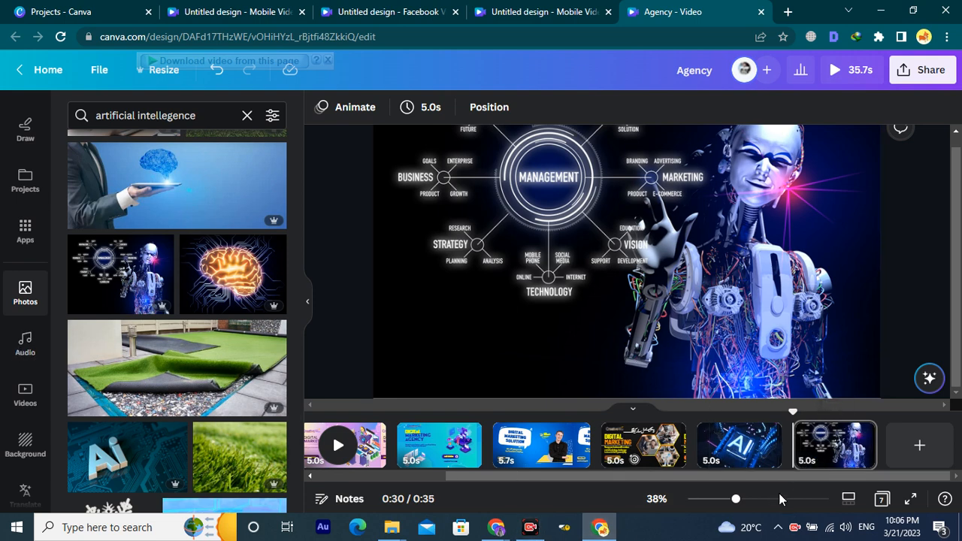
scroll(286, 385, "down", 2)
scroll(30, 339, "down", 1)
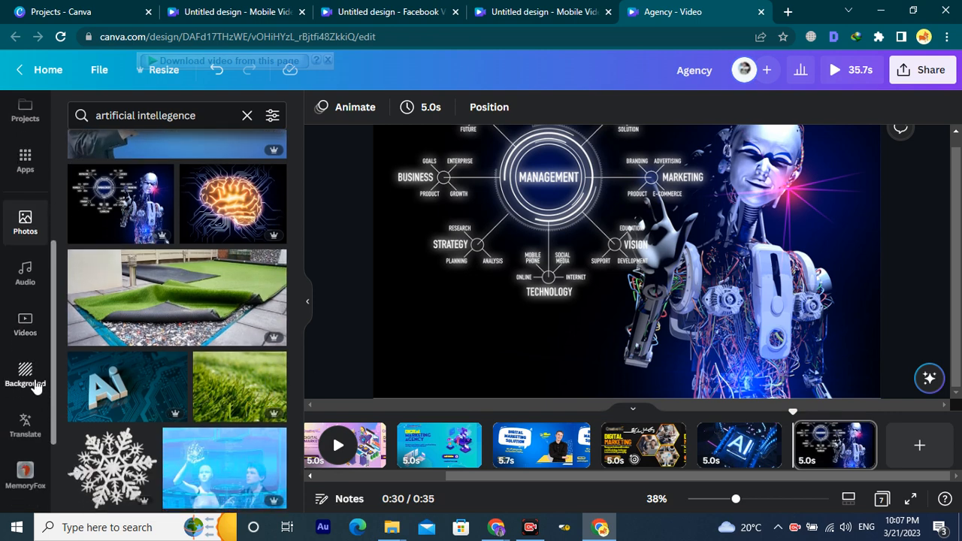
Select the first Digital Marketing Agency page in the timeline.
left_click(25, 280)
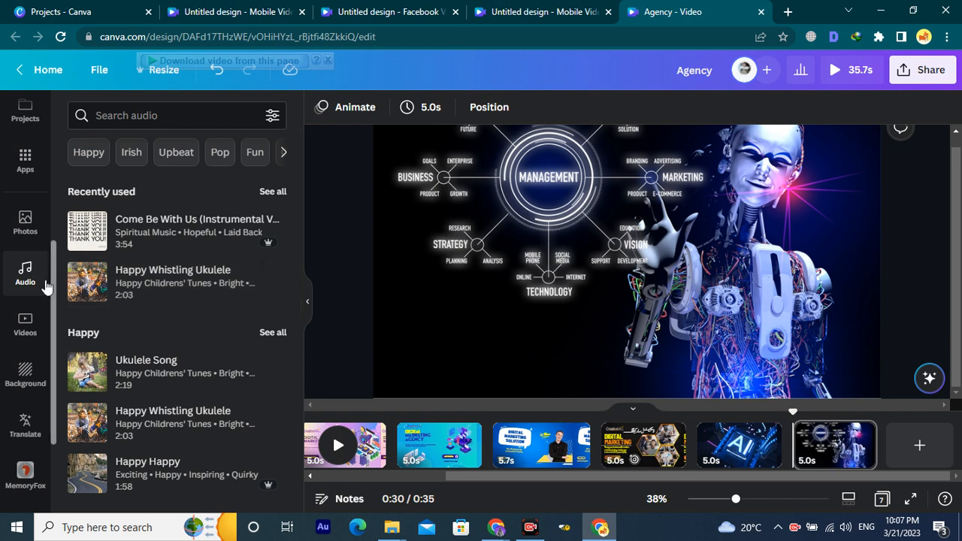
scroll(11, 309, "up", 2)
scroll(11, 309, "up", 2)
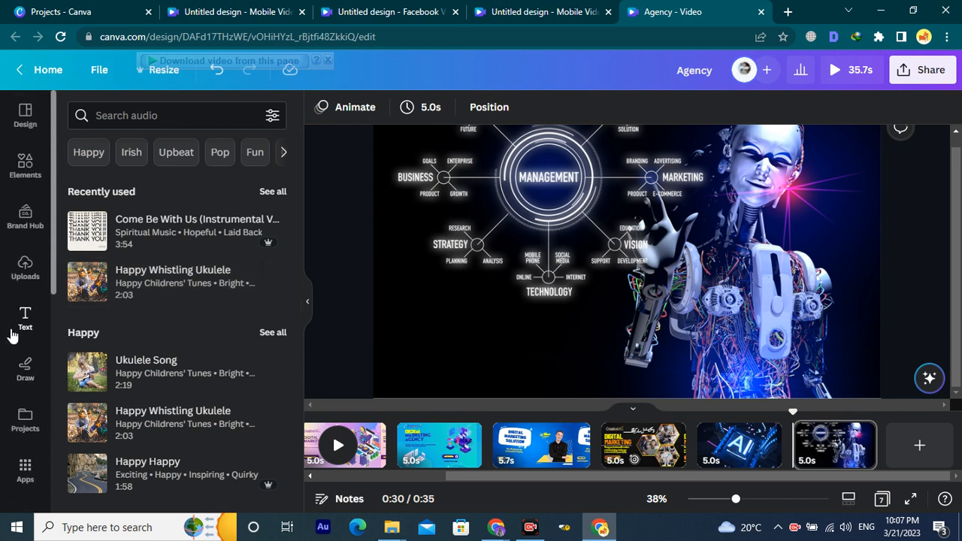
scroll(495, 453, "left", 2)
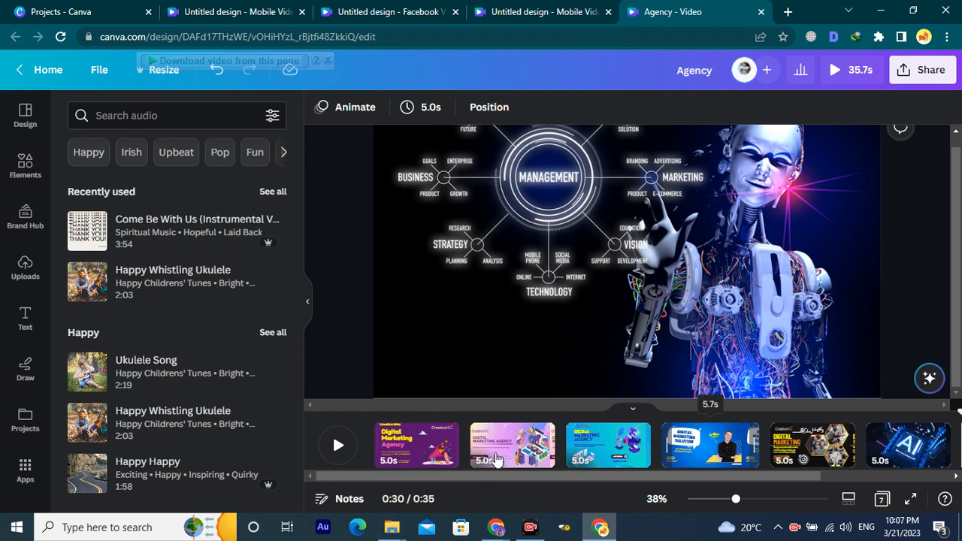
left_click(431, 457)
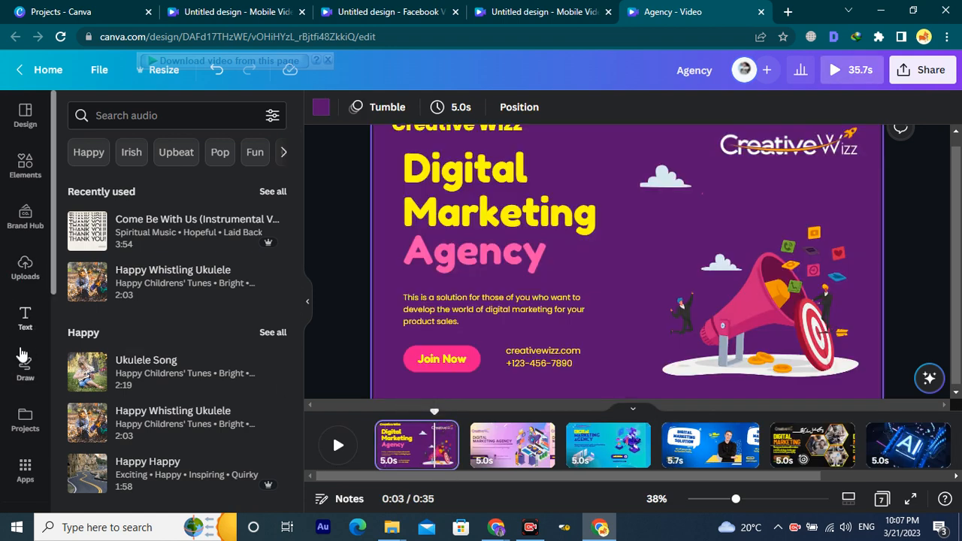
Search the audio library for 'digital marketing'.
scroll(23, 372, "down", 1)
scroll(23, 376, "down", 2)
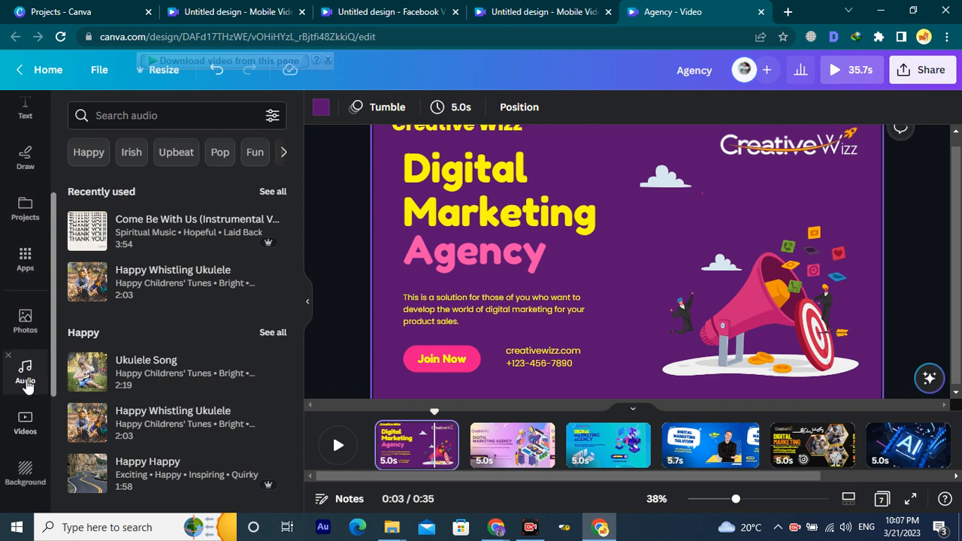
left_click(25, 370)
left_click(154, 115)
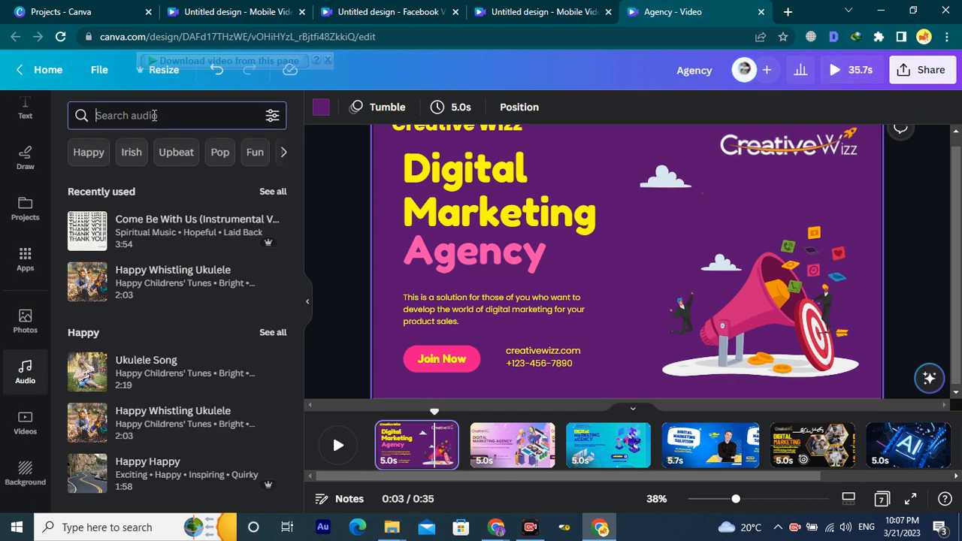
type("di")
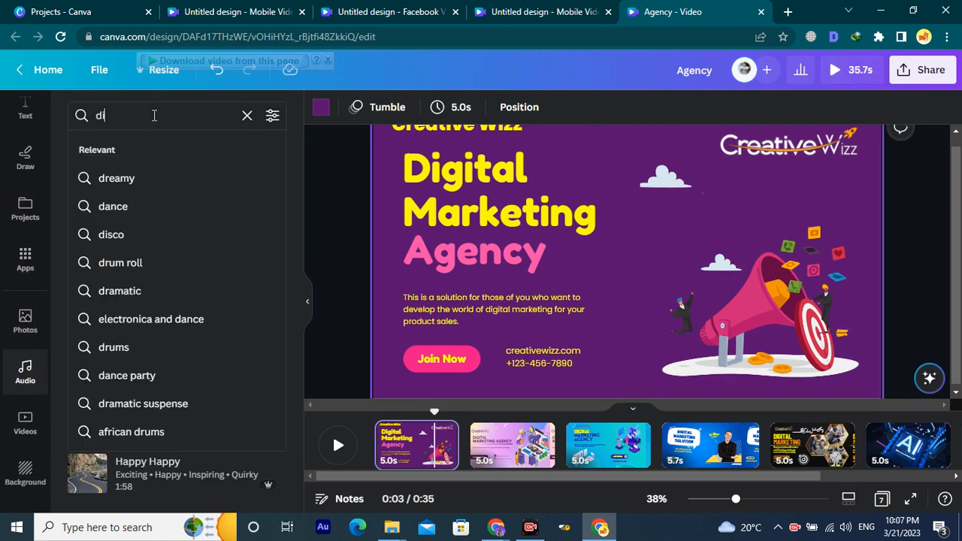
type("gital ma")
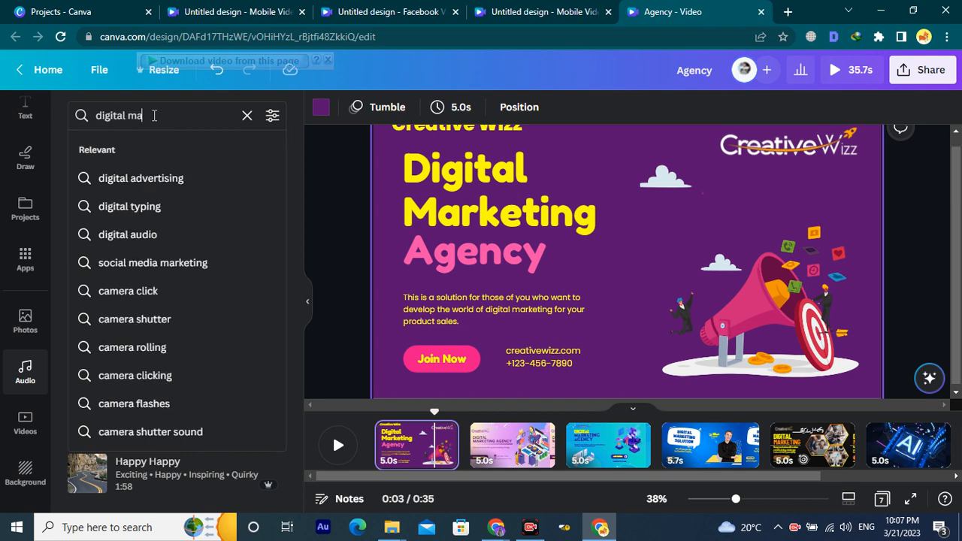
type("rketing")
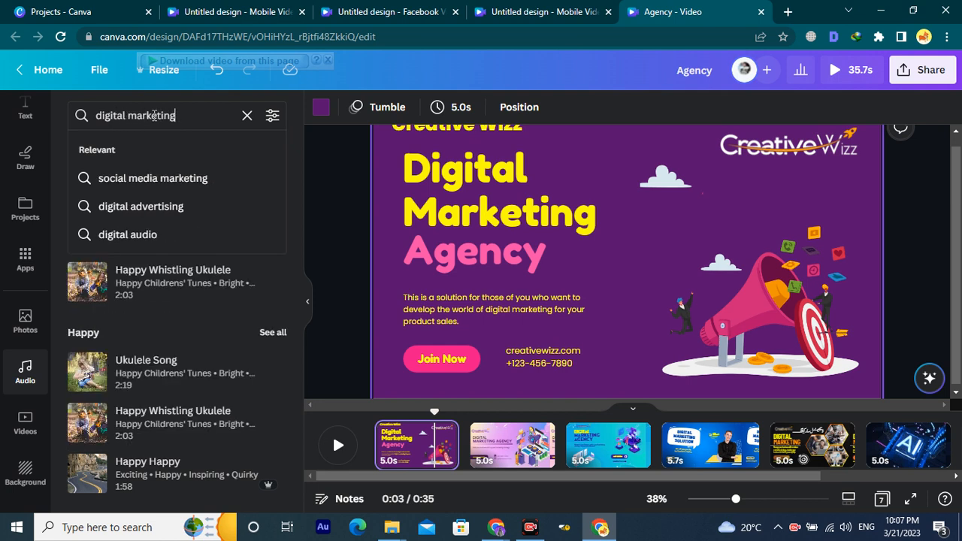
key("Return")
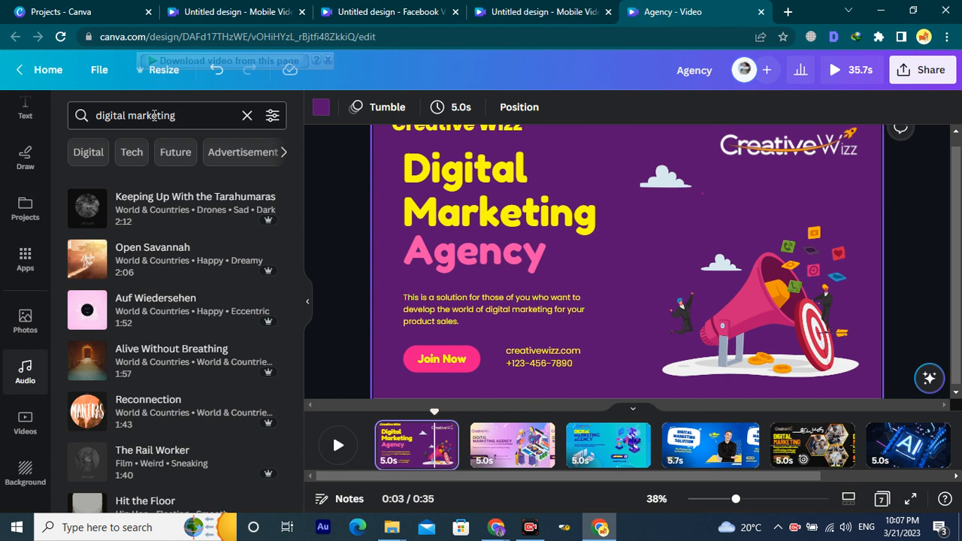
Preview candidate tracks such as Tarahumaras, Open Savannah, Auf Wiedersehen, Reconnection and The Rail Worker.
left_click(84, 212)
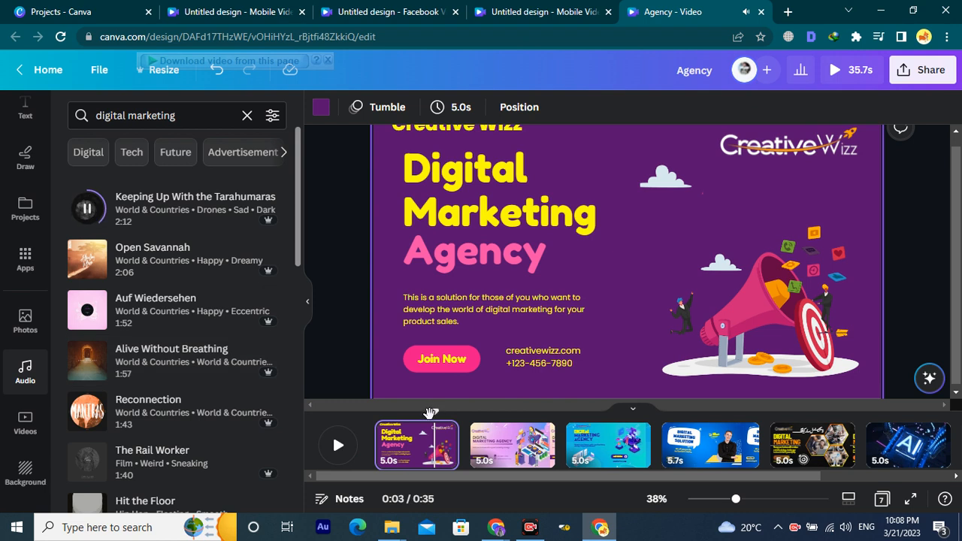
left_click_drag(431, 413, 375, 412)
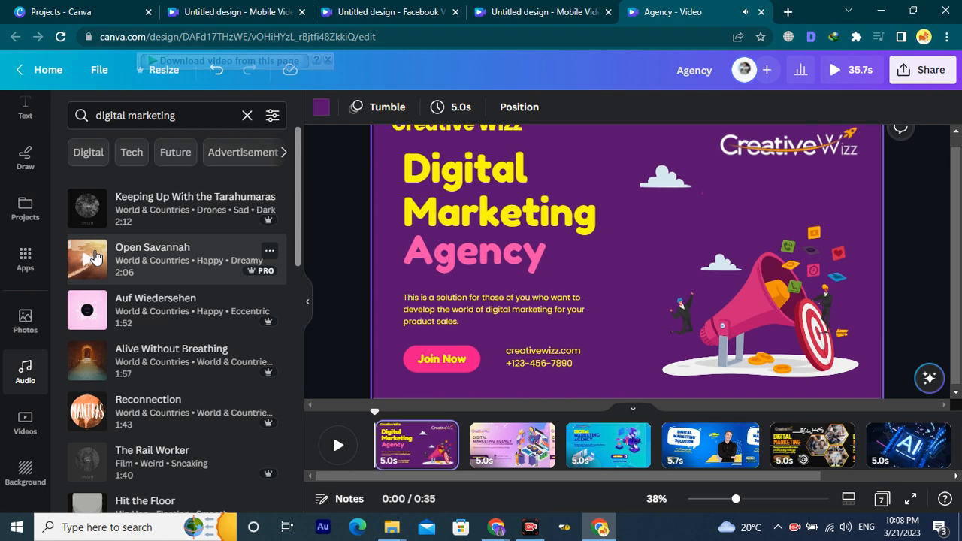
left_click(90, 265)
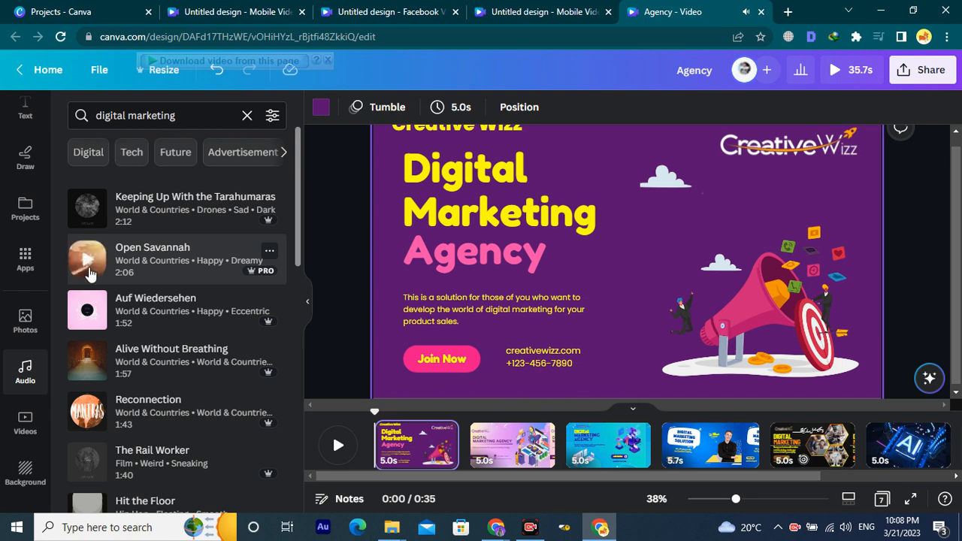
left_click(87, 311)
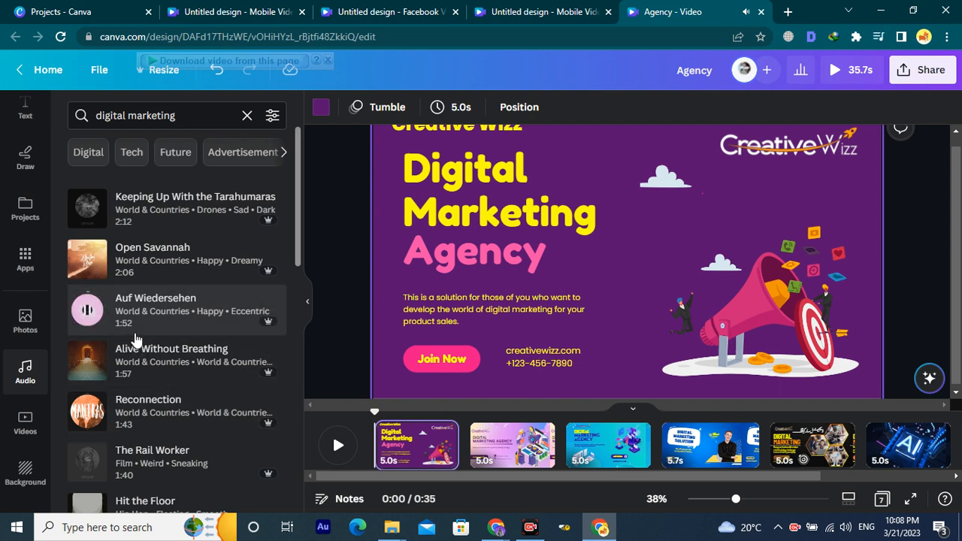
left_click(87, 315)
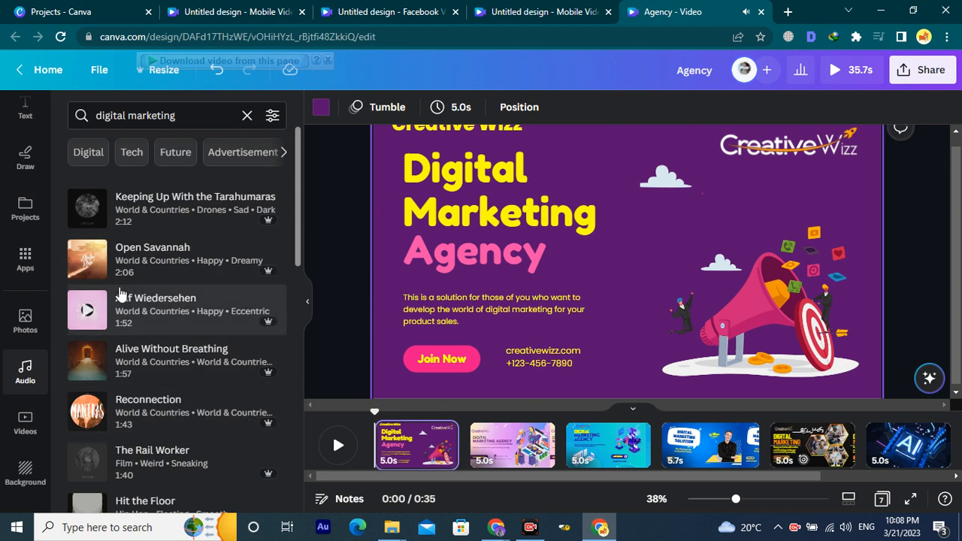
left_click(85, 363)
scroll(90, 365, "down", 3)
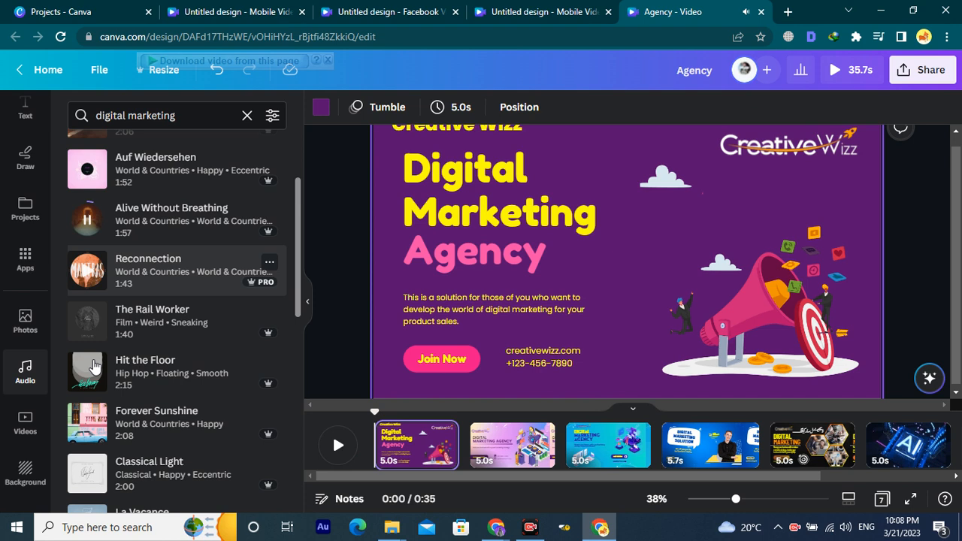
left_click(86, 275)
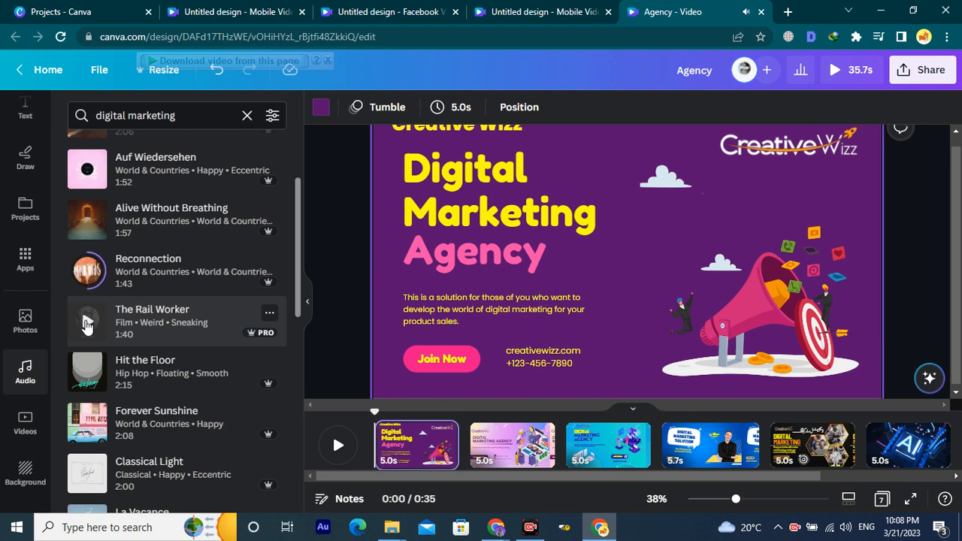
left_click(87, 323)
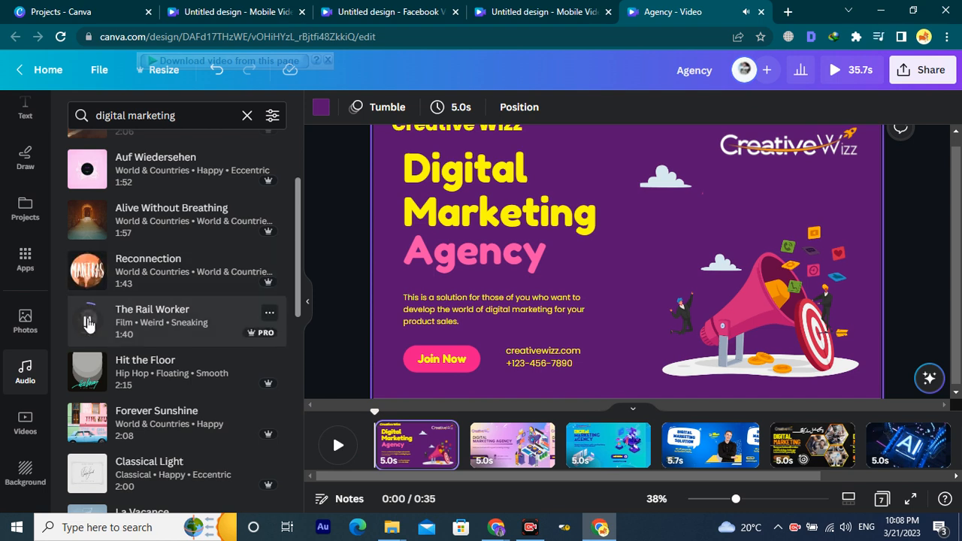
scroll(113, 376, "down", 5)
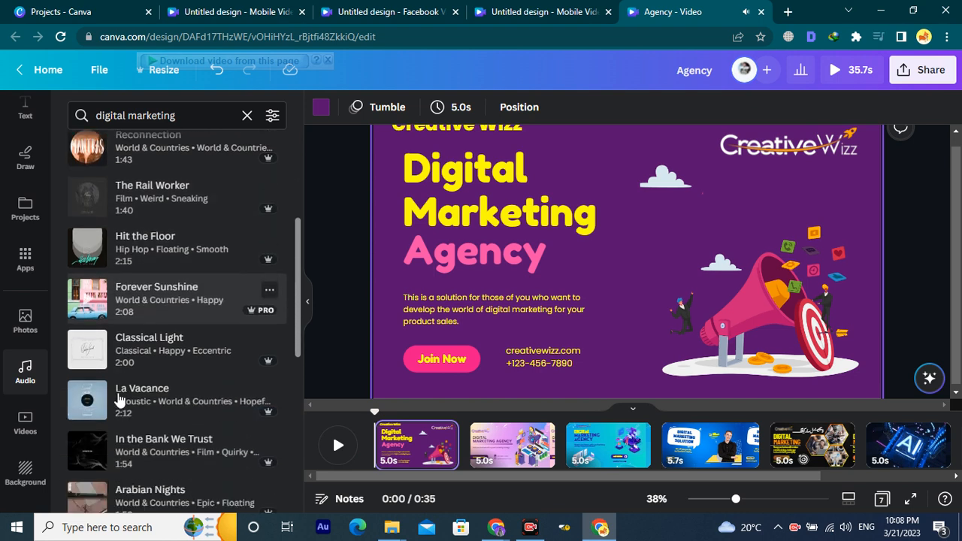
scroll(91, 391, "down", 1)
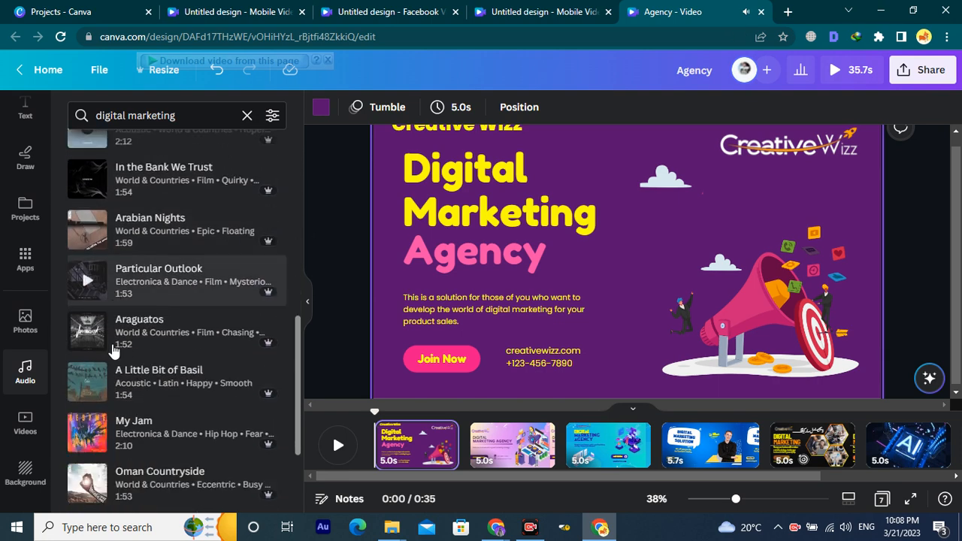
scroll(105, 225, "up", 4)
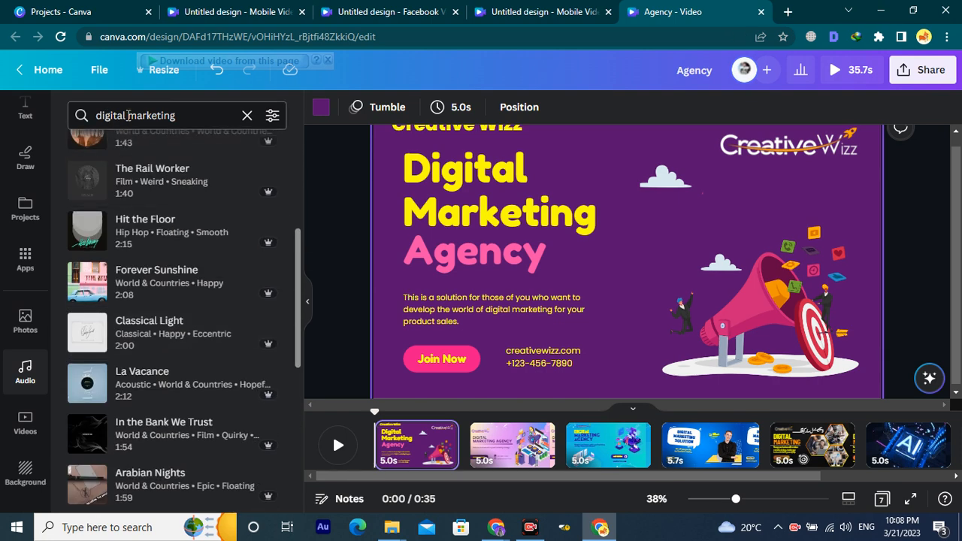
Narrow the search to 'marketing' and add Keeping Up With the Tarahumaras to the video.
left_click_drag(127, 116, 94, 115)
key("BackSpace")
key("Return")
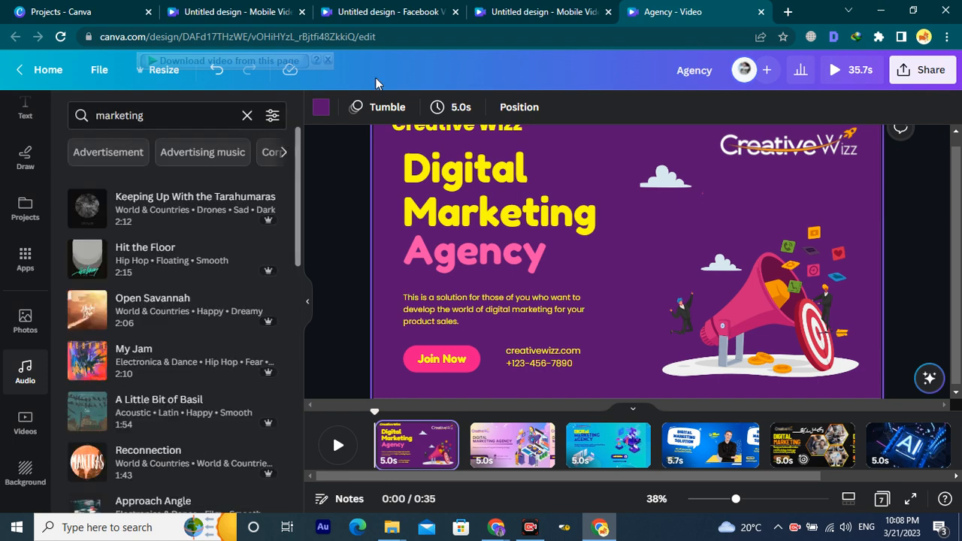
left_click(90, 215)
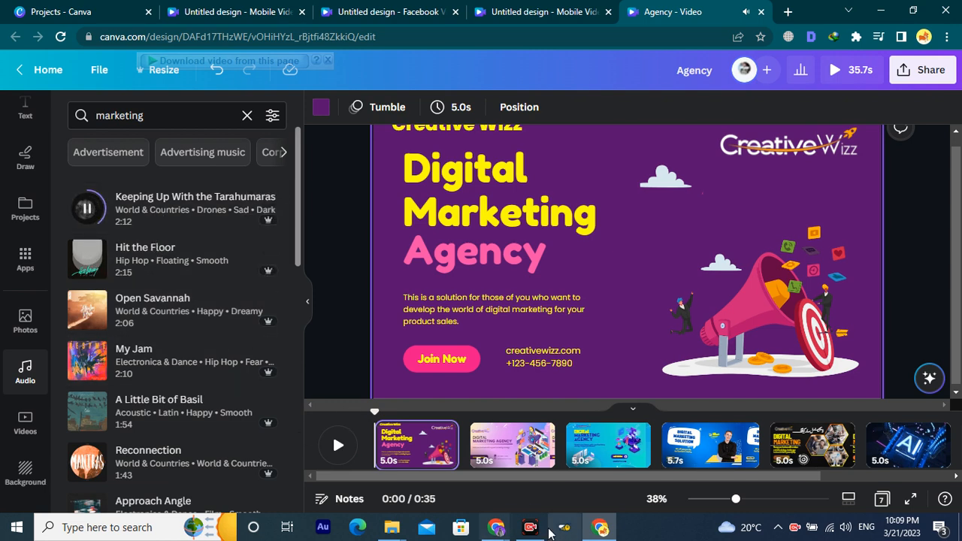
left_click_drag(375, 409, 345, 412)
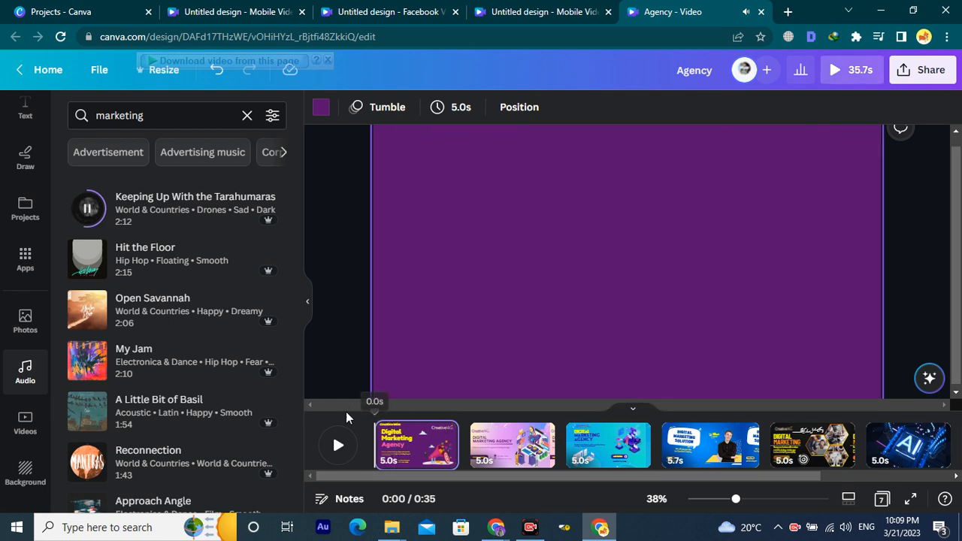
left_click(85, 214)
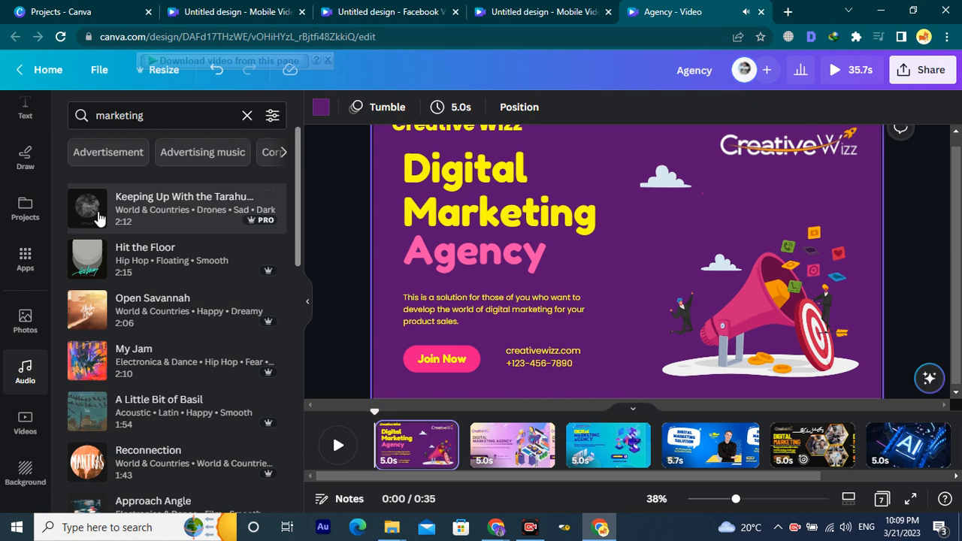
left_click(133, 214)
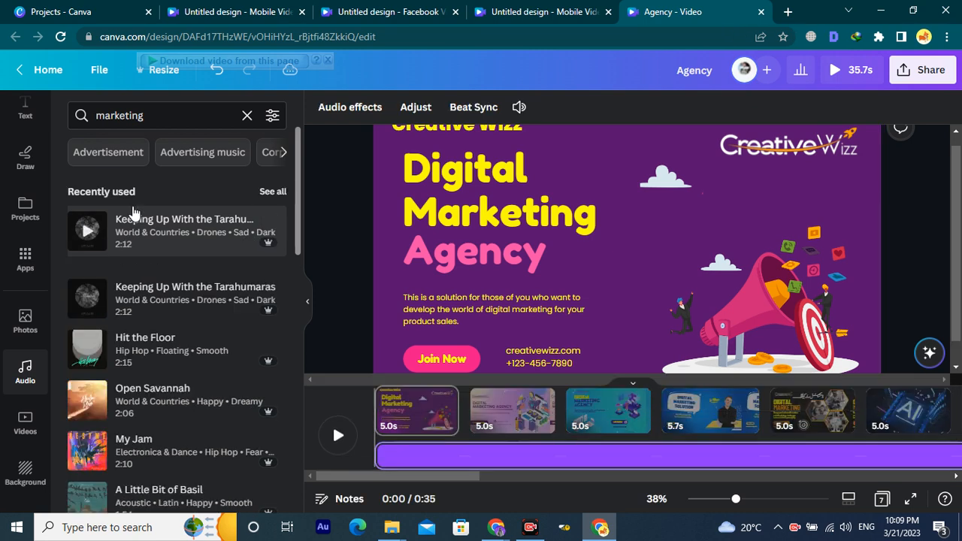
Trim the Tarahumaras track's end so it stops after page 4, at about 20.7s.
left_click(443, 455)
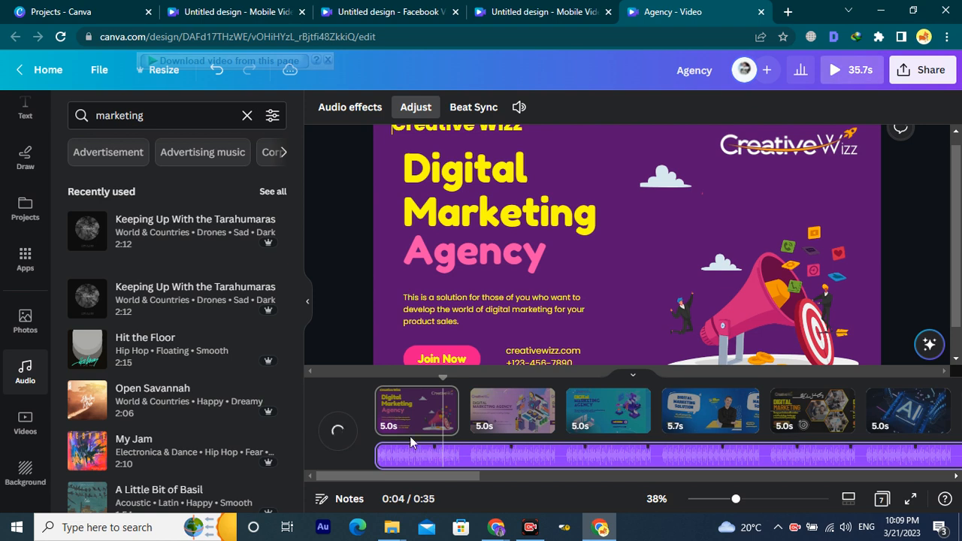
left_click_drag(438, 374, 372, 374)
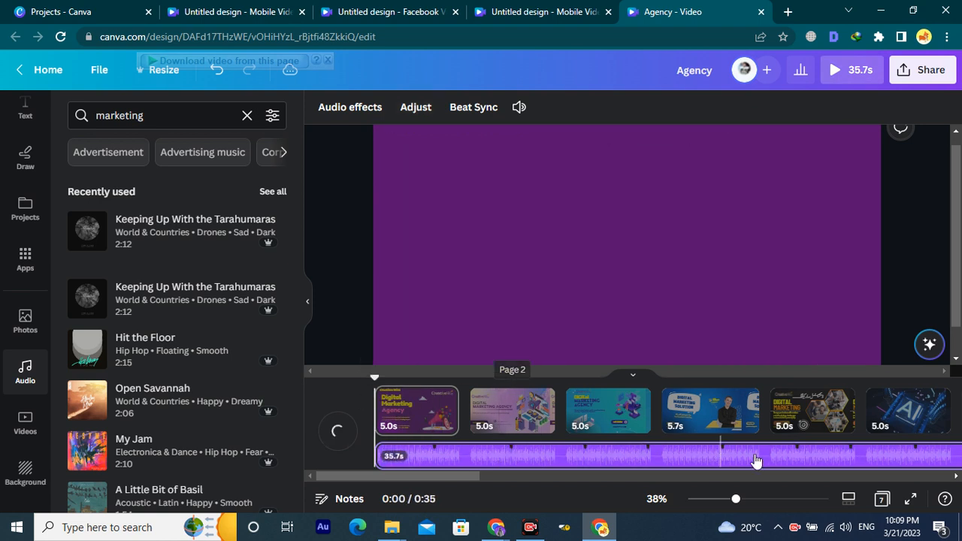
scroll(799, 458, "right", 3)
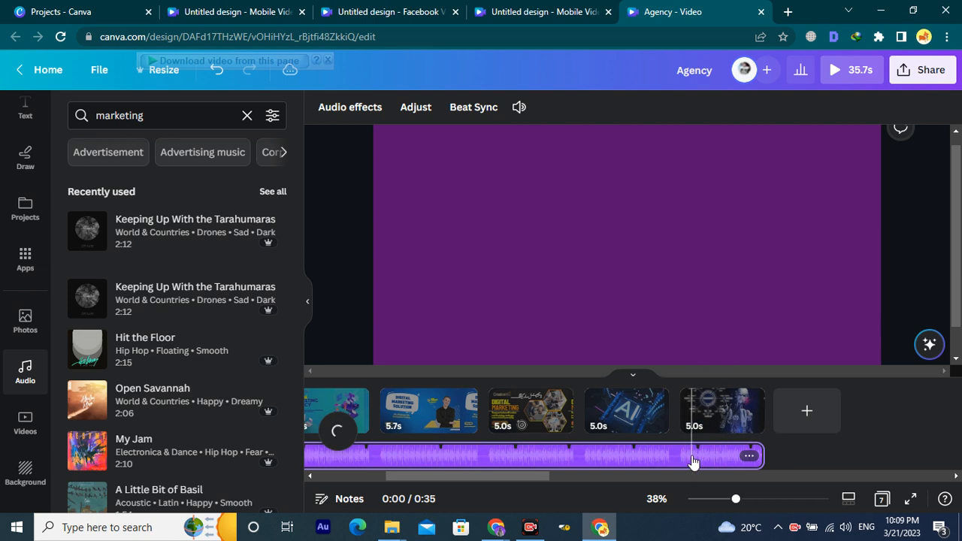
left_click(692, 421)
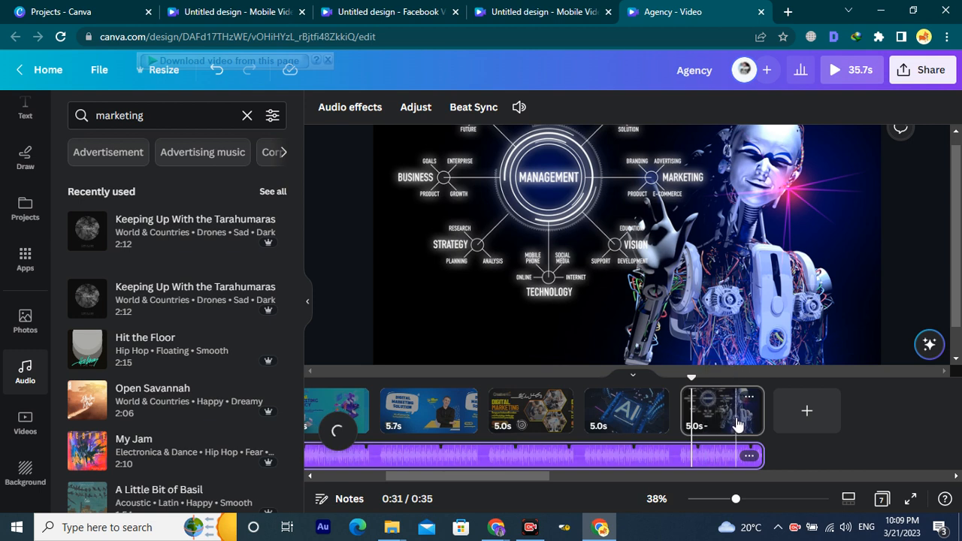
scroll(738, 425, "down", 1)
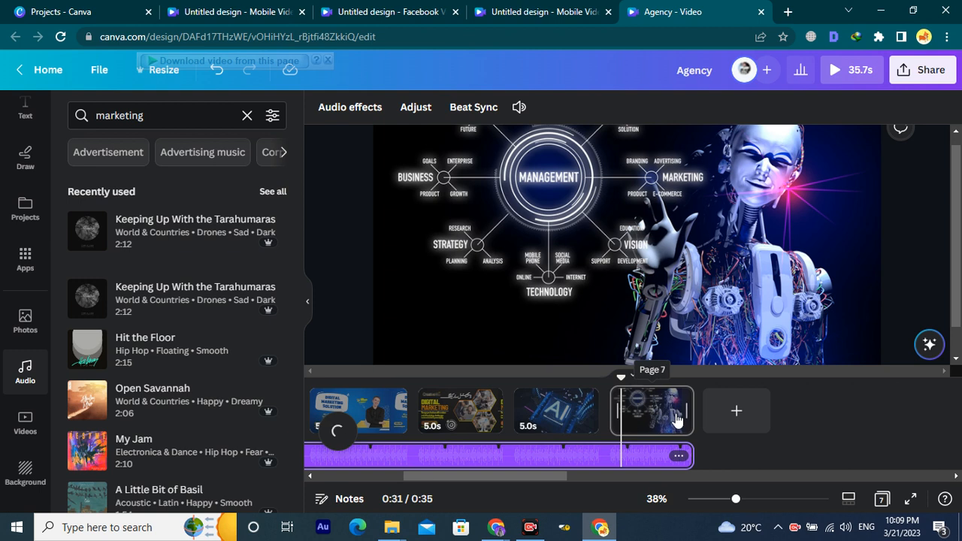
scroll(125, 385, "down", 2)
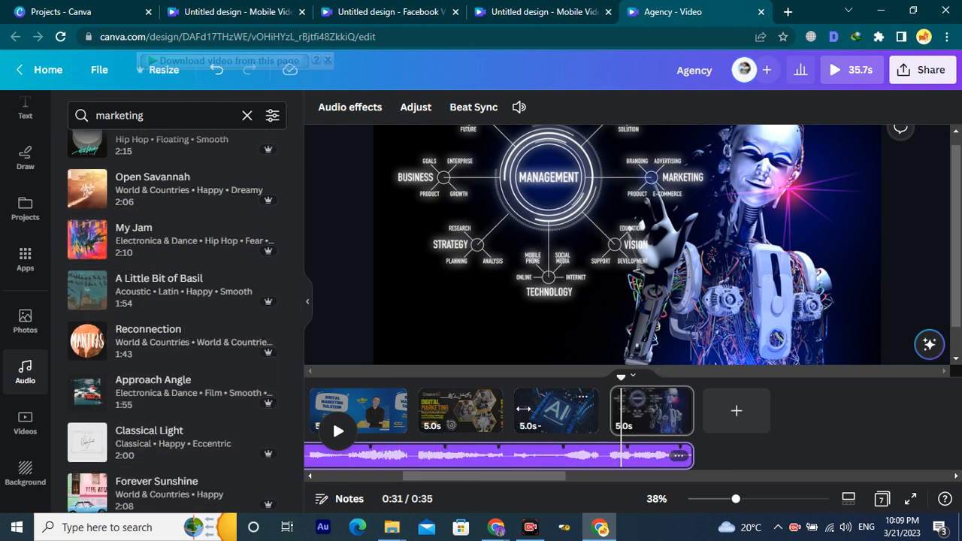
left_click_drag(688, 457, 442, 456)
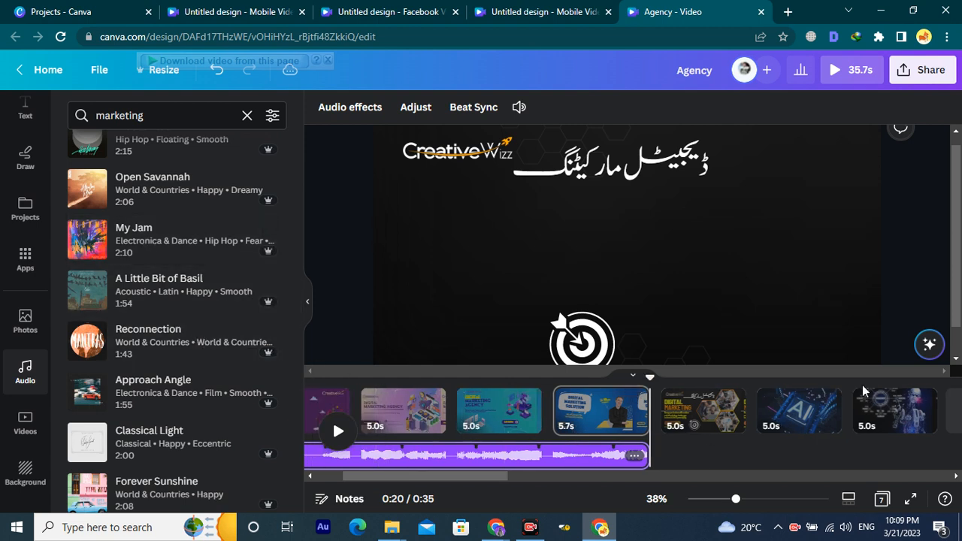
Preview the Open Savannah track, then open a new Chrome tab and start typing 'digita'.
scroll(90, 249, "up", 1)
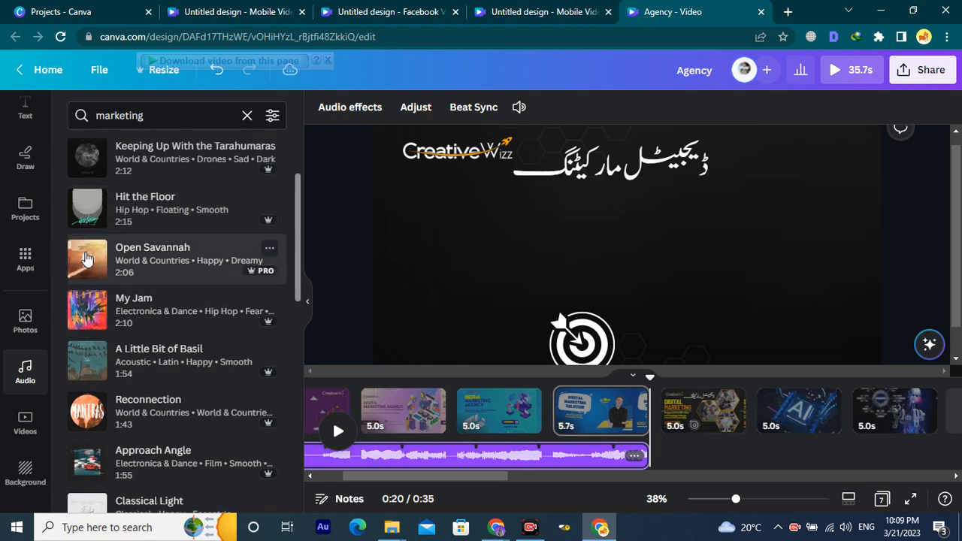
left_click(86, 259)
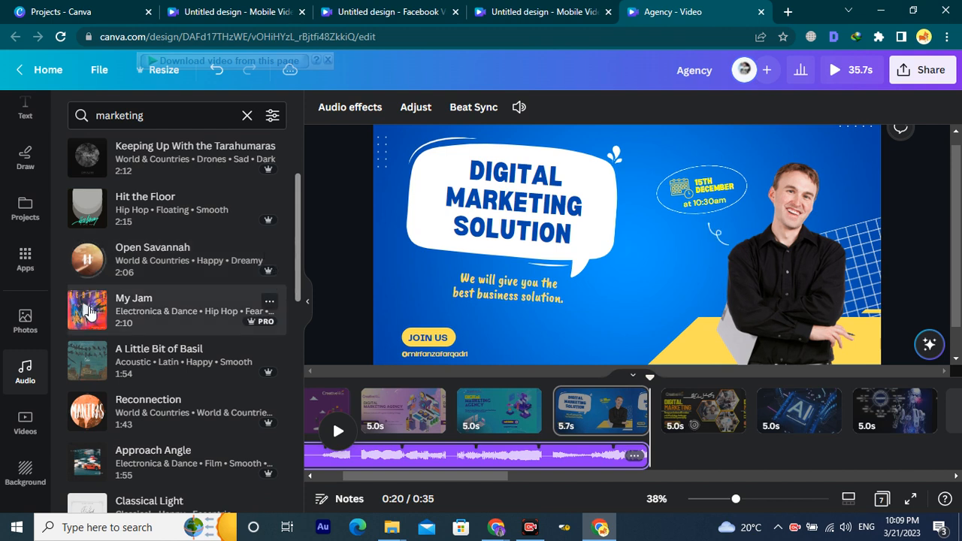
left_click(91, 313)
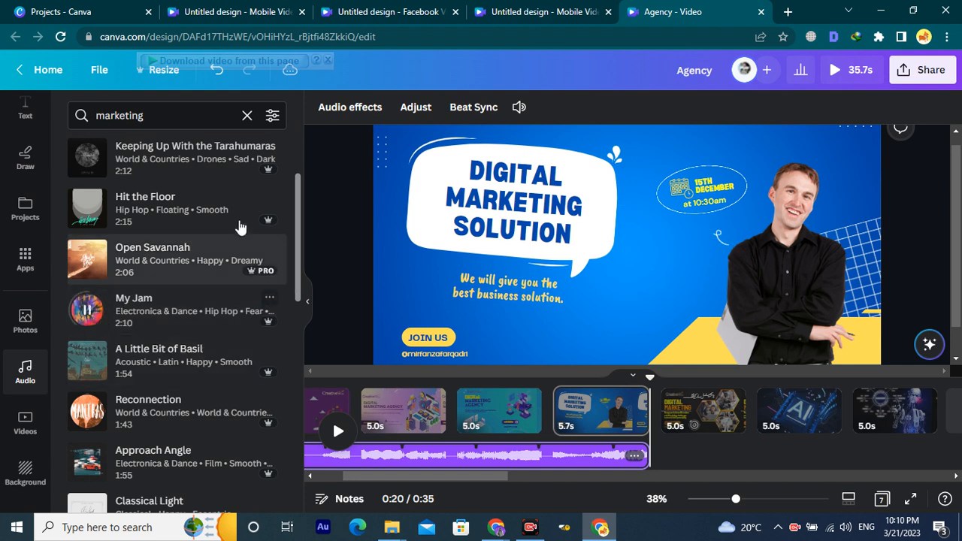
left_click(788, 11)
type("digita")
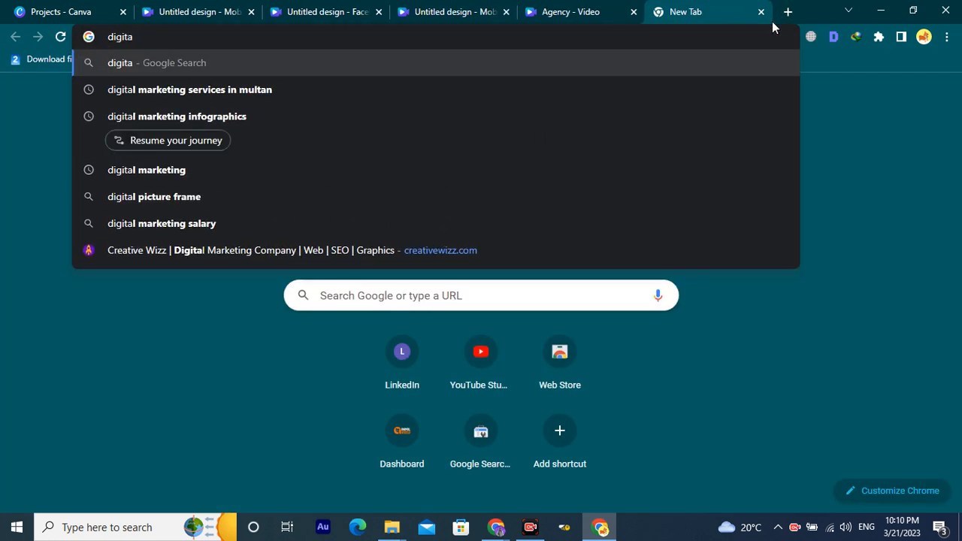
Search Google for 'digital marketing music', then return to the Canva Agency video tab.
key("Down")
key("BackSpace")
key("BackSpace")
key("BackSpace")
key("BackSpace")
key("BackSpace")
key("BackSpace")
key("BackSpace")
key("BackSpace")
key("BackSpace")
key("BackSpace")
key("BackSpace")
key("BackSpace")
key("BackSpace")
key("BackSpace")
key("BackSpace")
key("BackSpace")
key("BackSpace")
key("BackSpace")
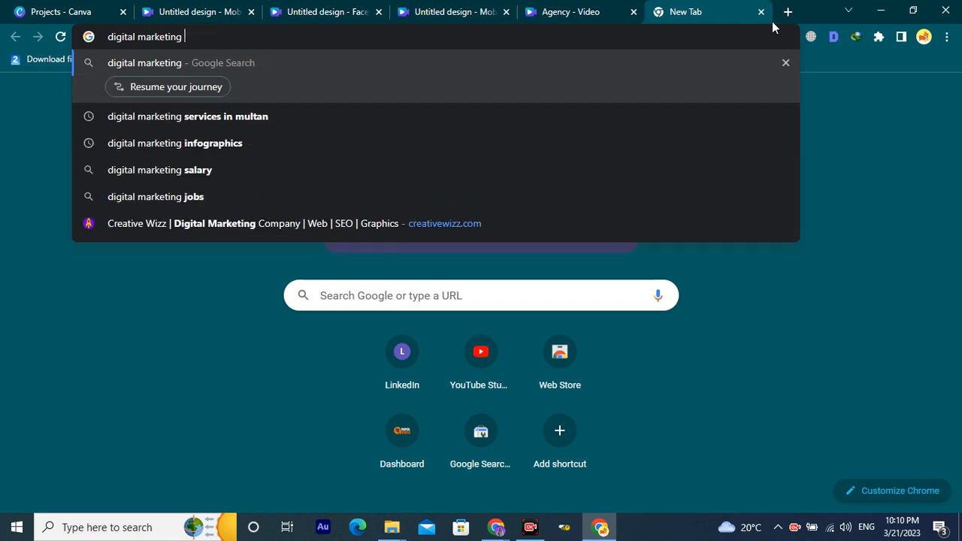
type("musix")
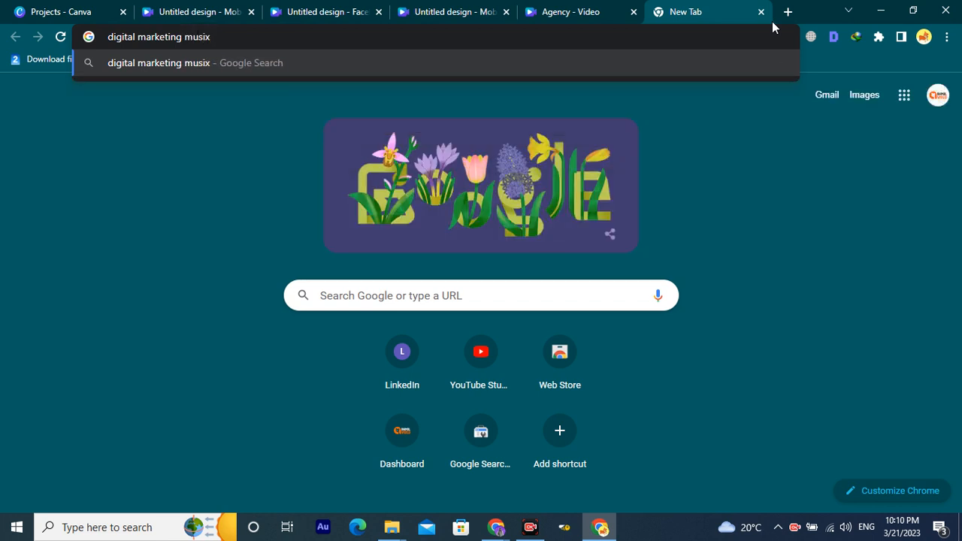
key("BackSpace")
type("c")
key("Return")
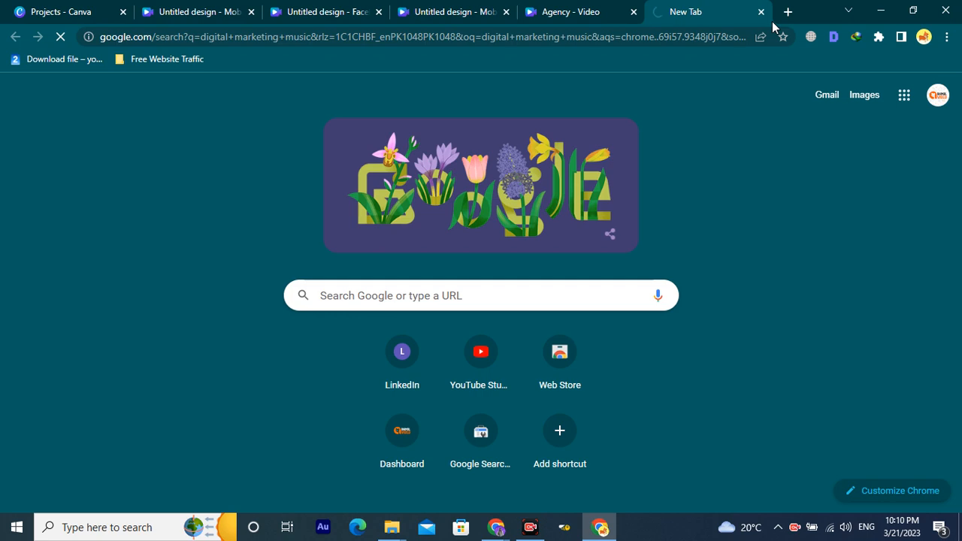
key("ctrl+shift+Tab")
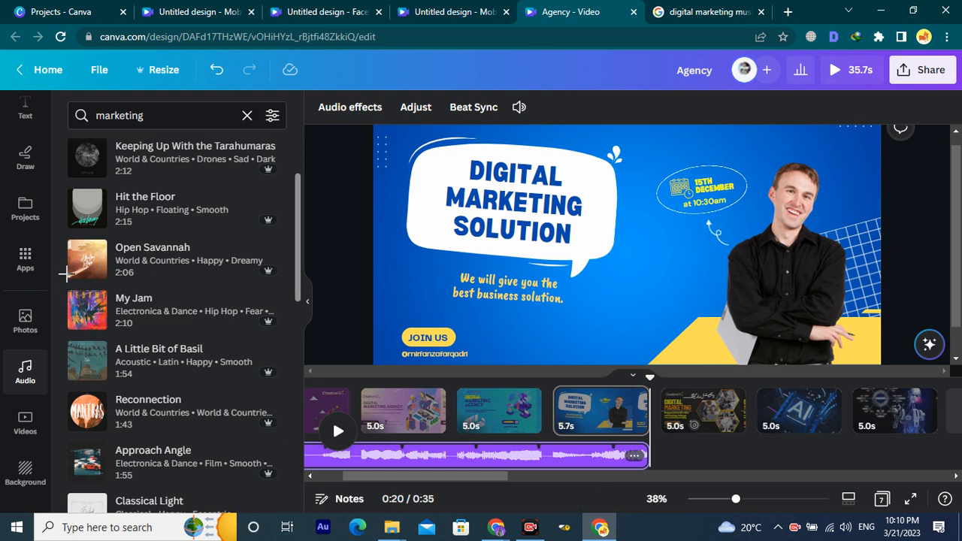
Add the Open Savannah track to the timeline after the first music.
left_click_drag(64, 239, 108, 278)
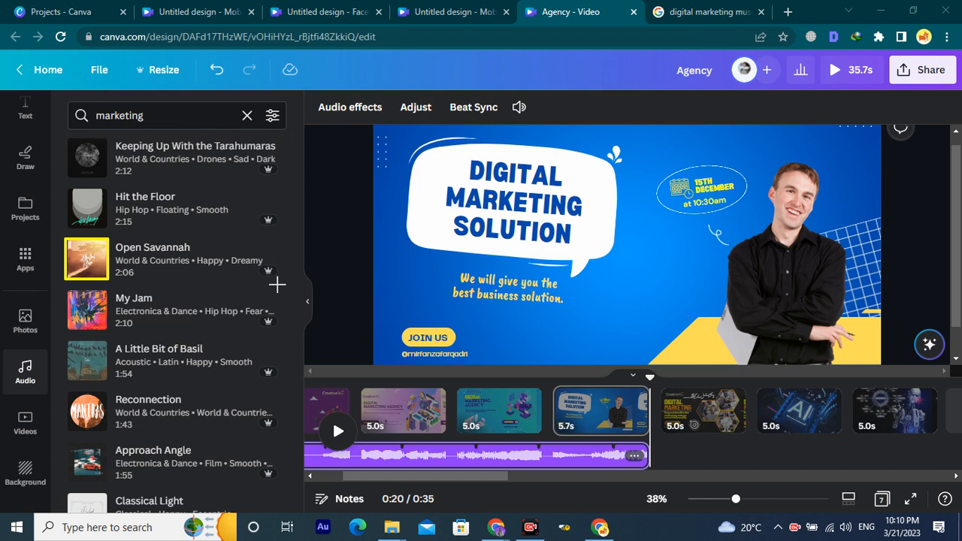
mouse_move(283, 286)
left_mouse_down()
mouse_move(219, 259)
mouse_move(110, 236)
mouse_move(225, 268)
left_mouse_up()
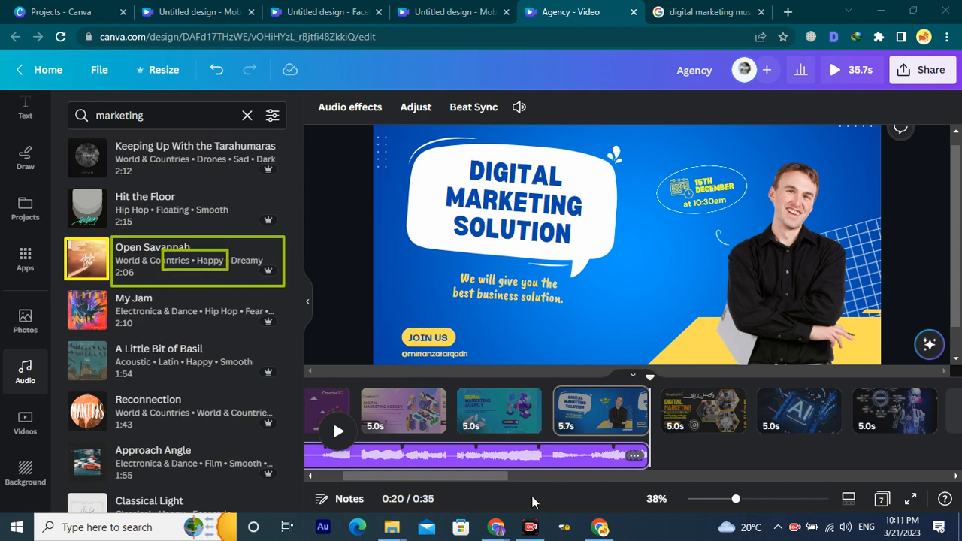
left_click(203, 269)
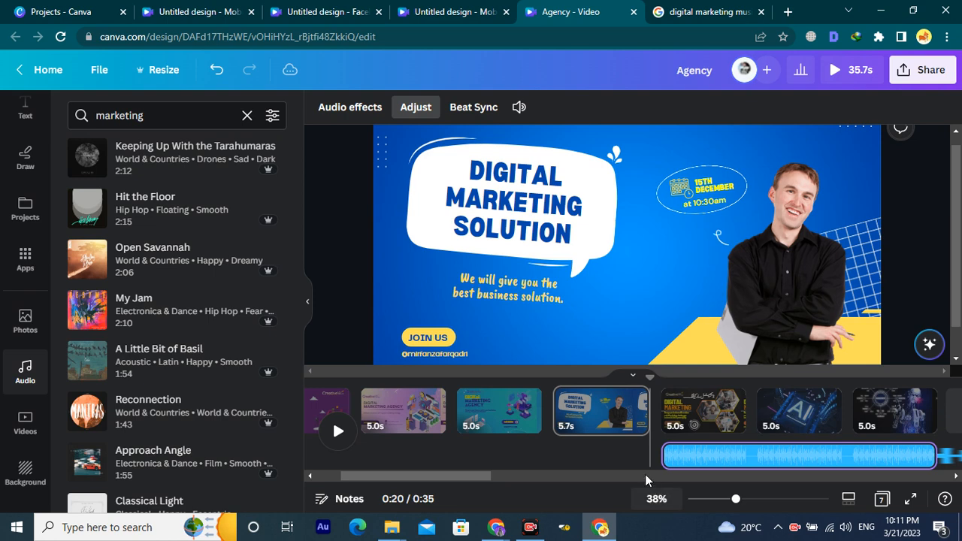
scroll(626, 444, "right", 2)
scroll(589, 461, "left", 3)
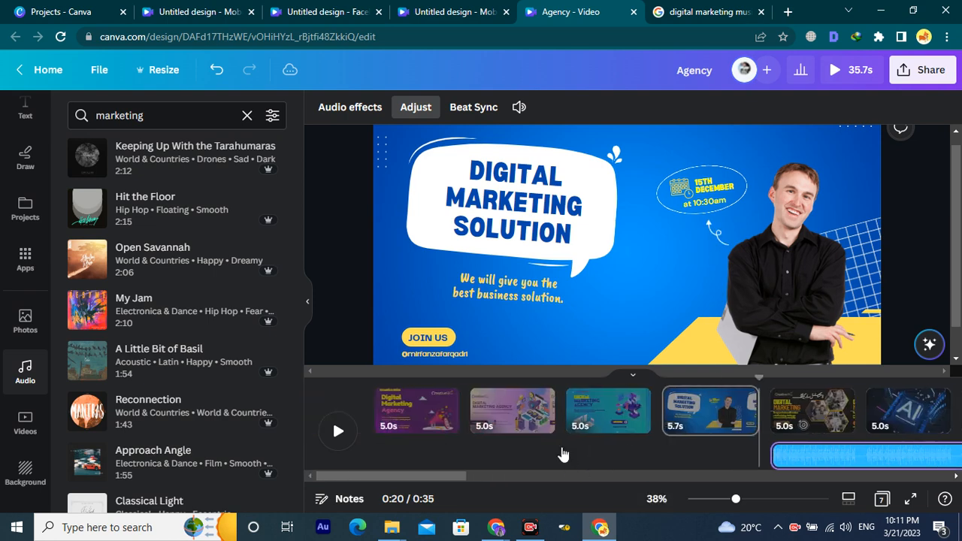
Select the Open Savannah clip and preview the video full screen.
left_click(564, 456)
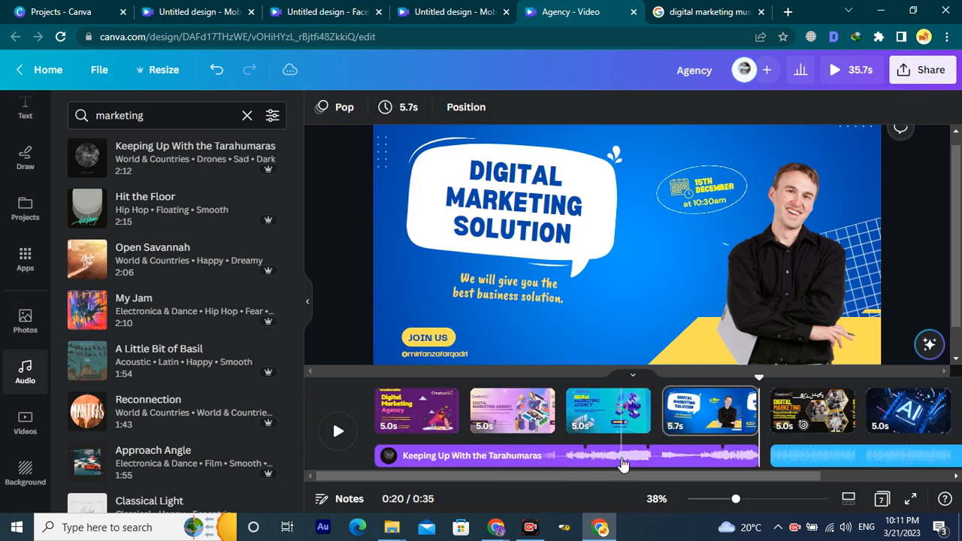
left_click(883, 460)
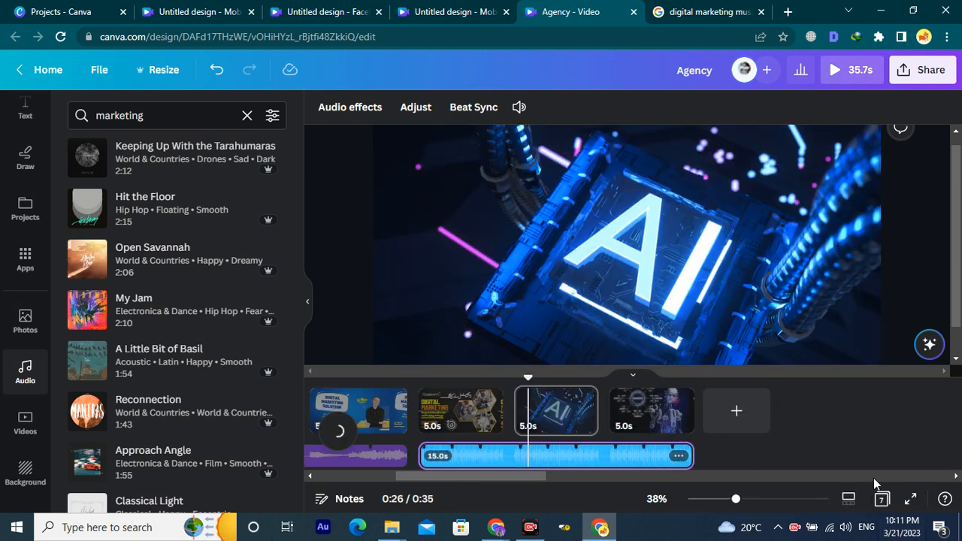
left_click(911, 502)
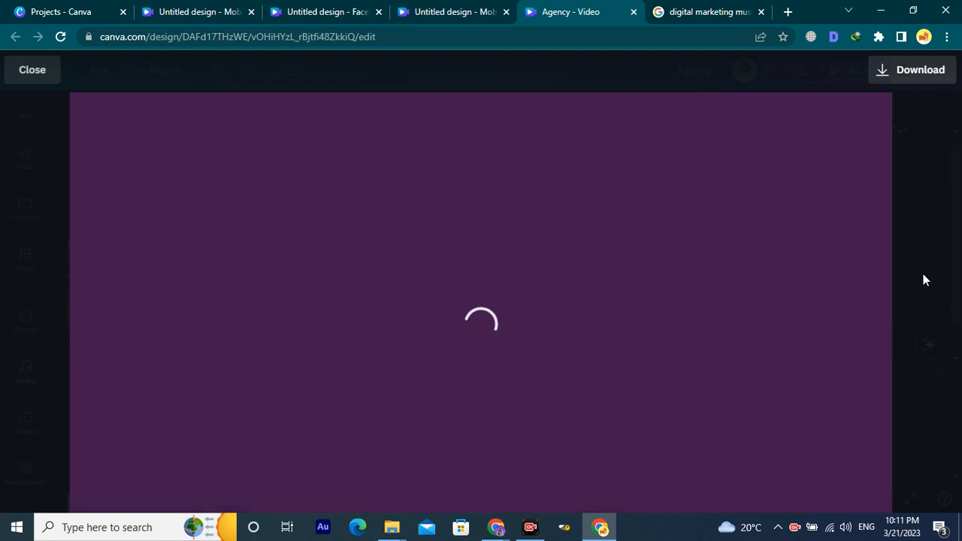
Close the blank Mobile Video, Facebook Video and remaining untitled design tabs.
left_click(233, 12)
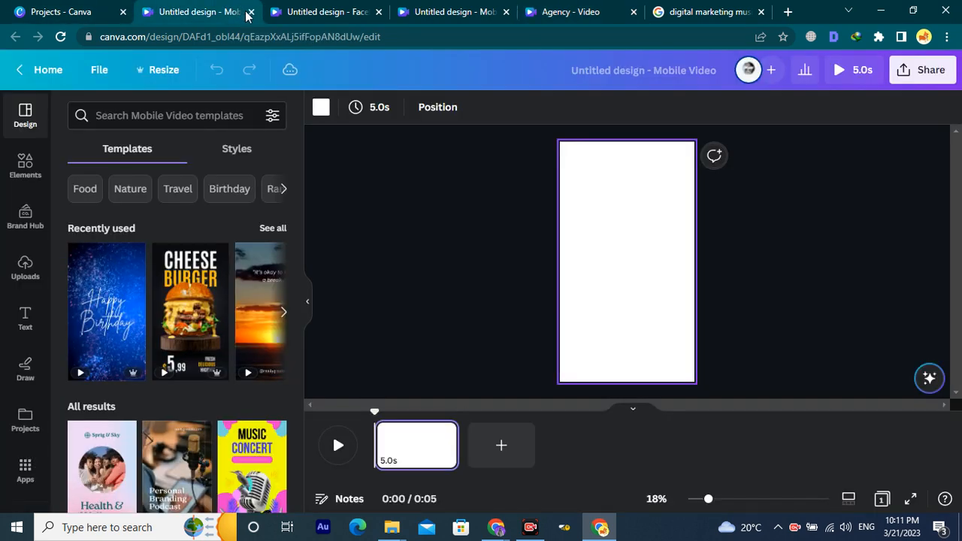
left_click(251, 13)
left_click(251, 13)
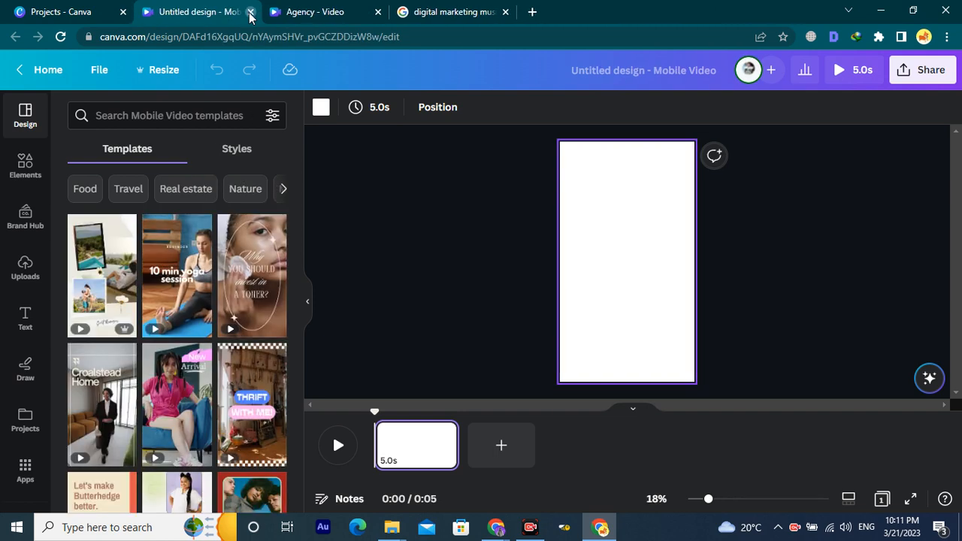
left_click(250, 13)
Browse the Google results for 'digital marketing music'.
left_click(347, 9)
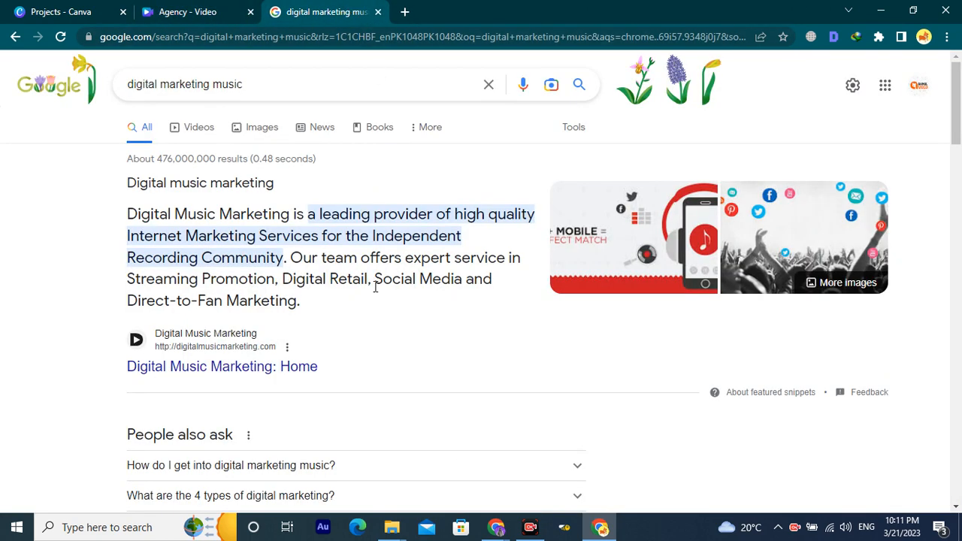
scroll(275, 282, "down", 2)
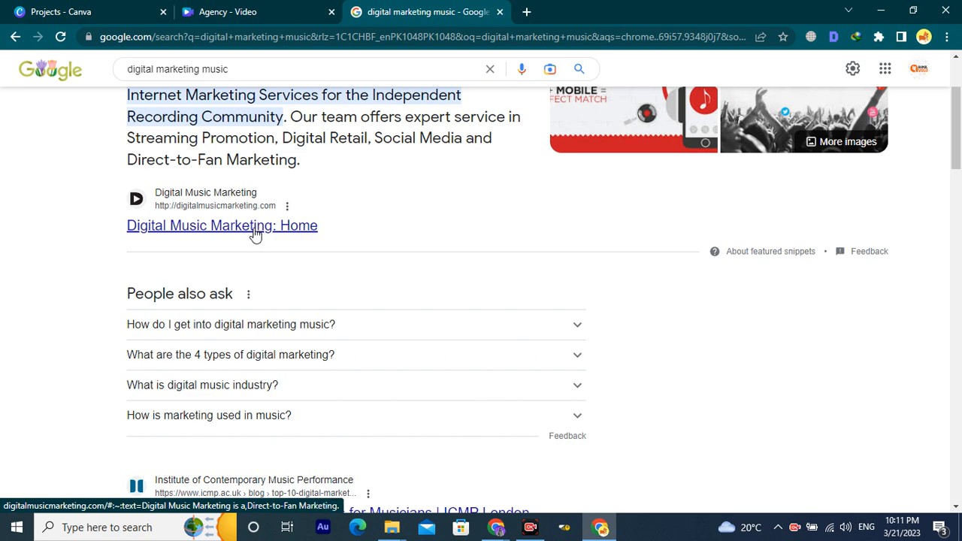
scroll(215, 260, "down", 4)
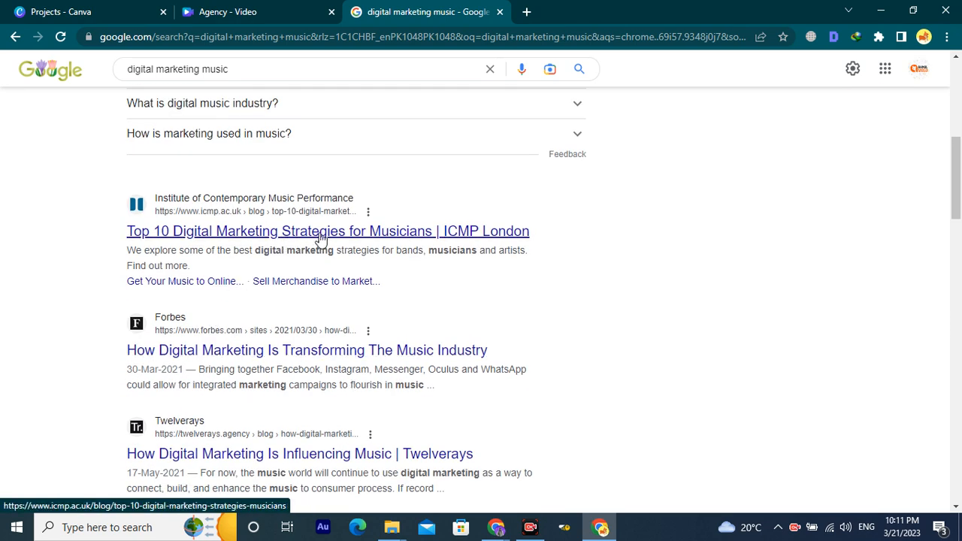
scroll(382, 260, "down", 1)
scroll(382, 260, "up", 5)
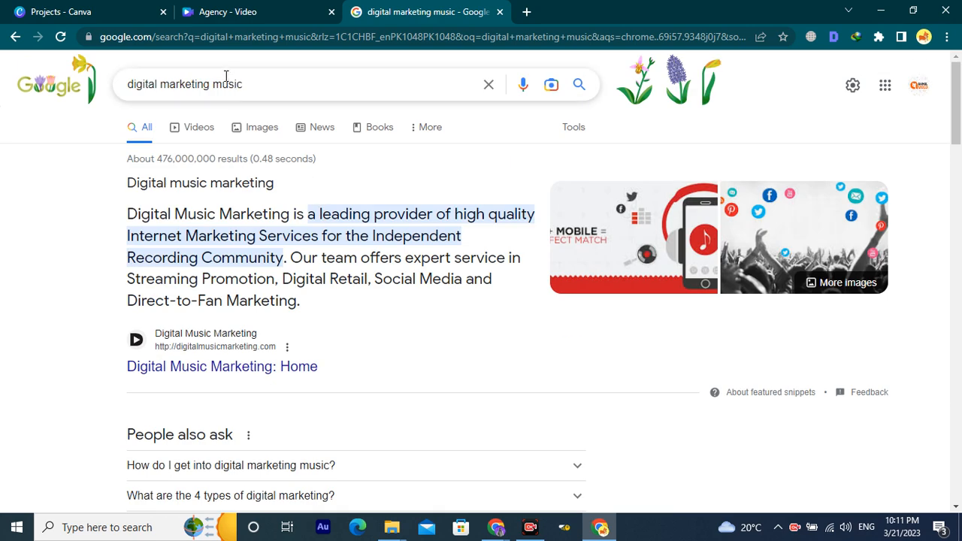
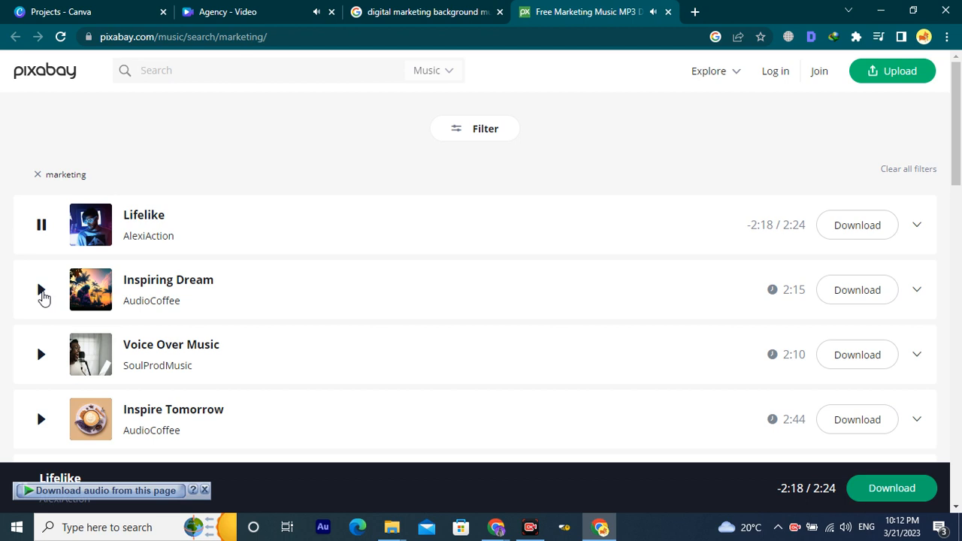
Play the Inspiring Dream preview on Pixabay and compare it against the Agency video.
left_click(42, 292)
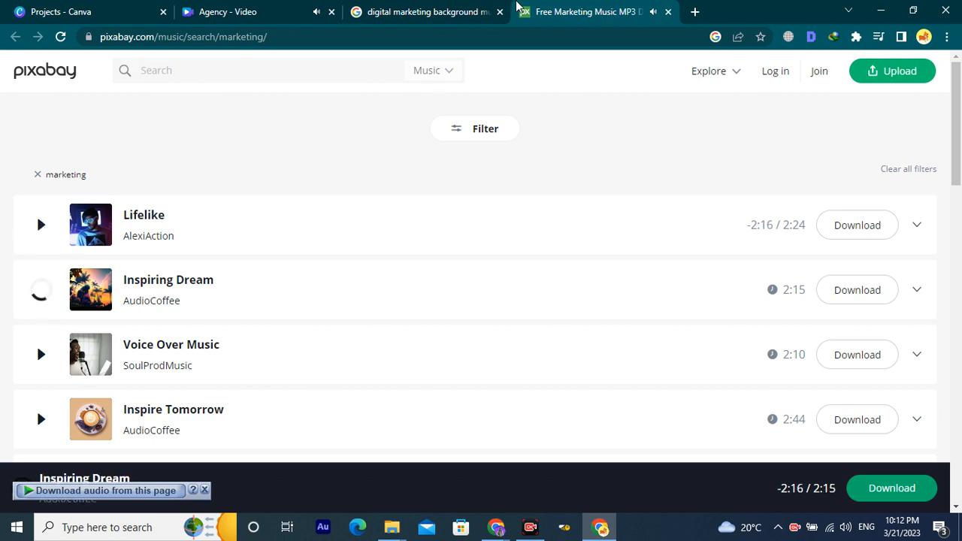
left_click(459, 12)
left_click(305, 16)
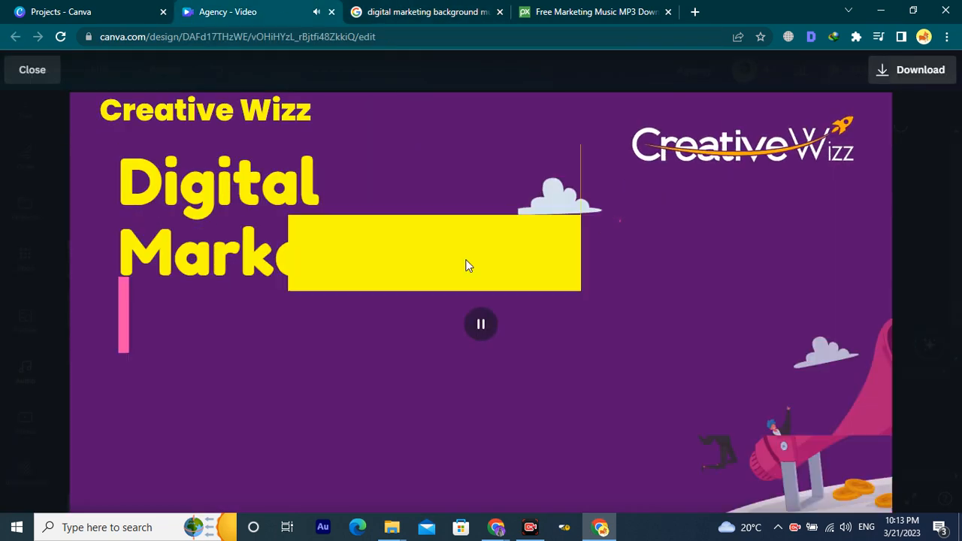
left_click(485, 326)
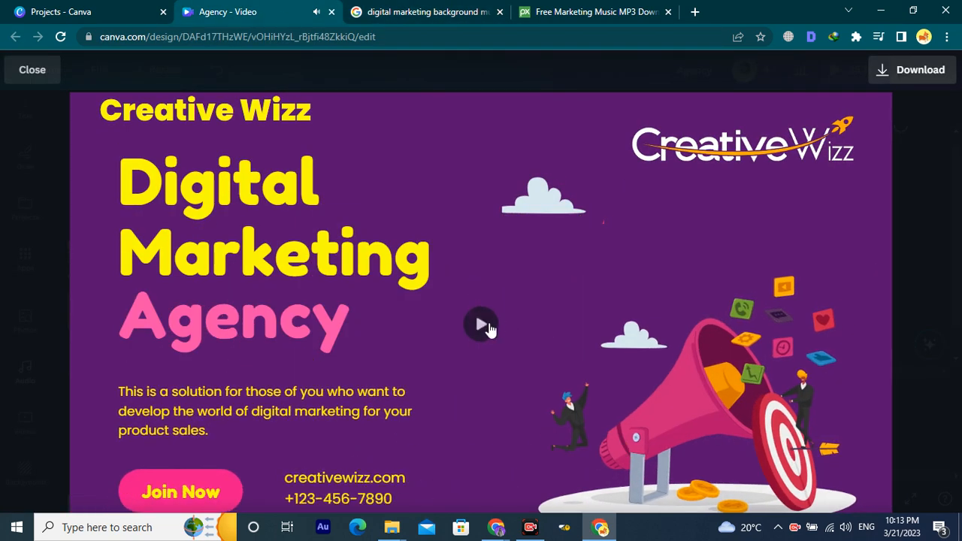
left_click(636, 9)
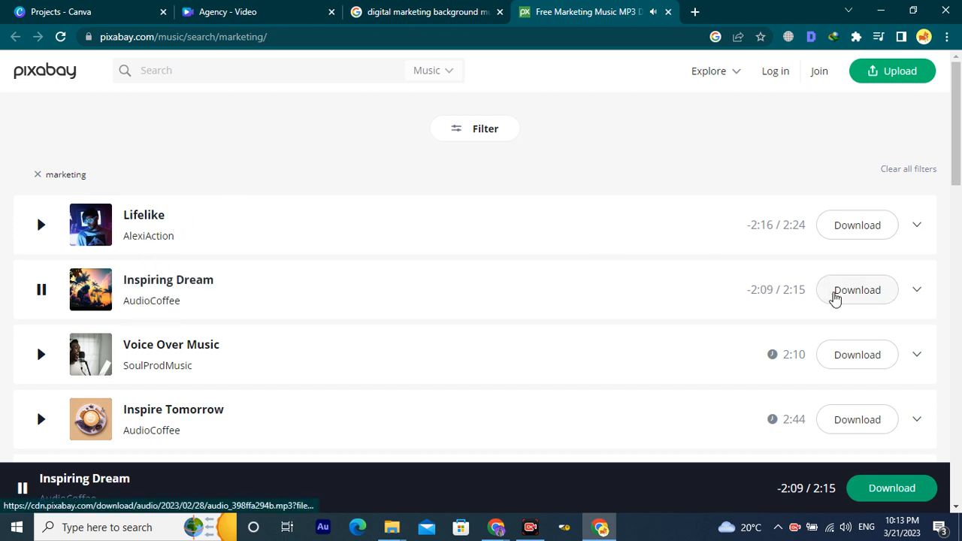
Start downloading Inspiring Dream, dismiss the say-thanks popup and pause its playback.
left_click(834, 298)
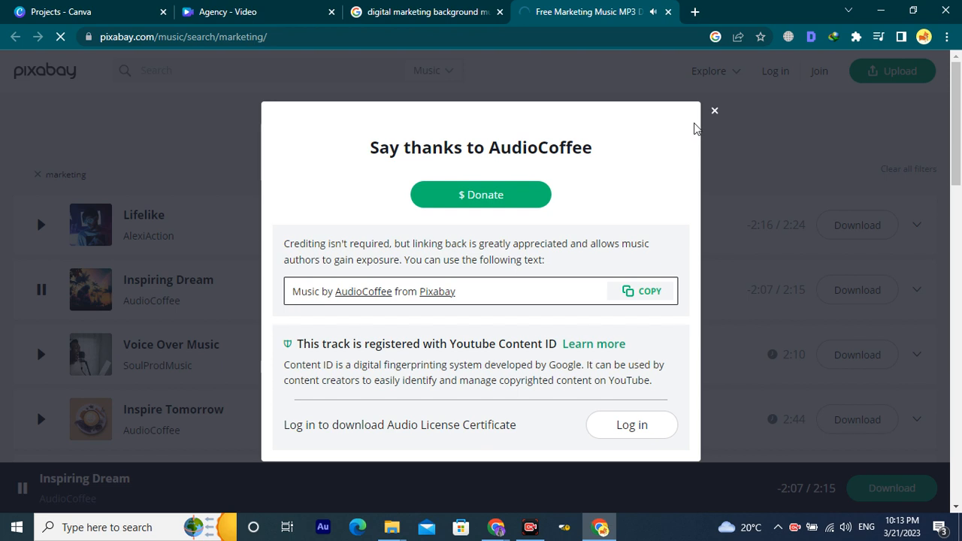
left_click(714, 113)
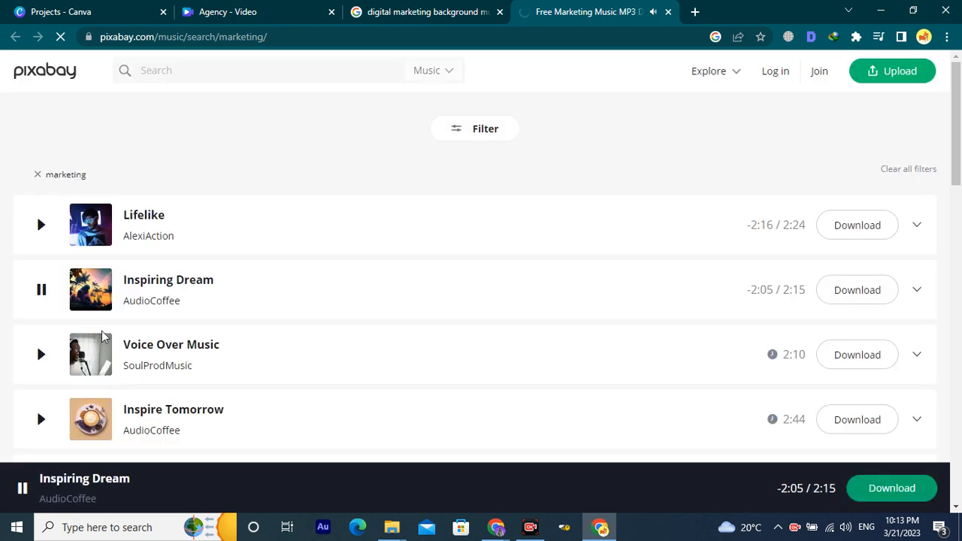
left_click(41, 293)
scroll(910, 477, "down", 3)
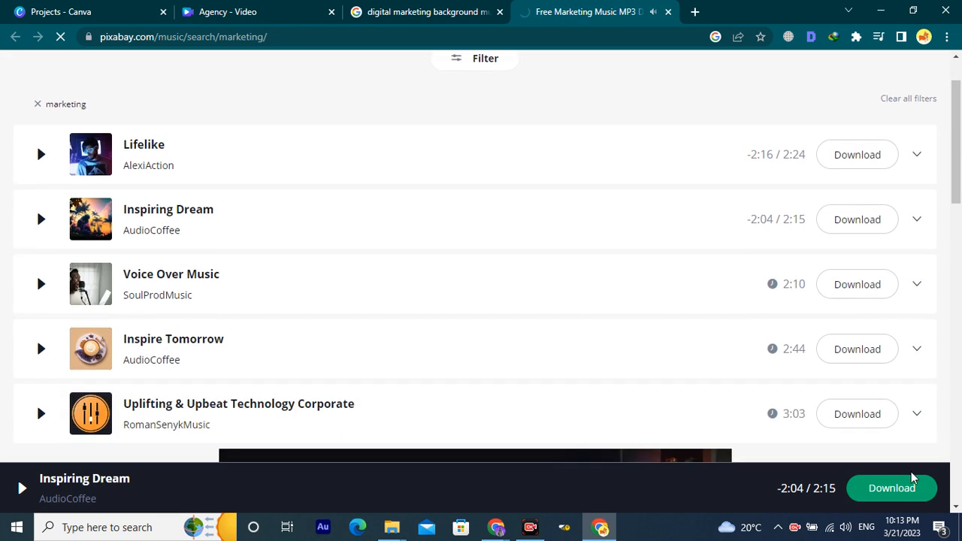
scroll(833, 451, "up", 3)
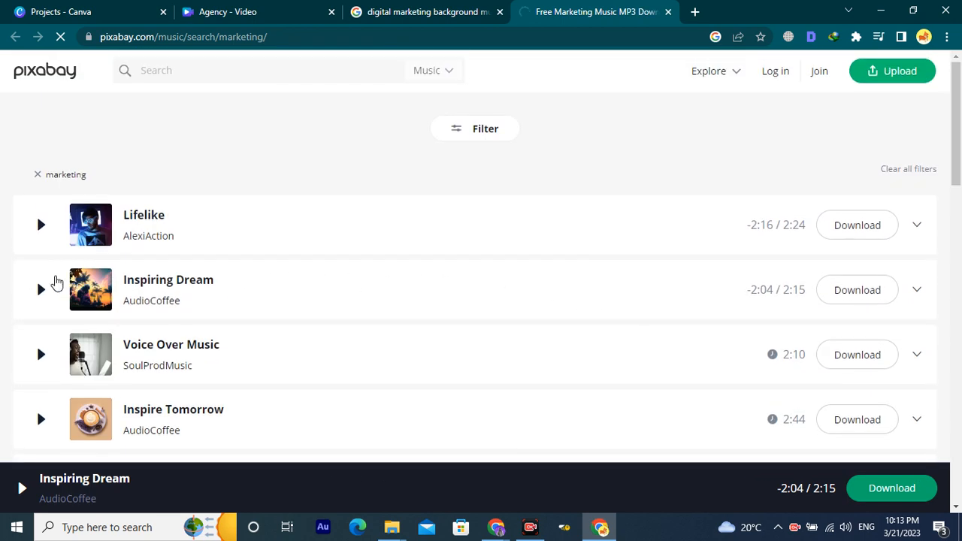
Briefly replay Inspiring Dream, then trigger its download again from the bottom Download button.
left_click(49, 293)
left_click(49, 293)
scroll(666, 508, "down", 1)
scroll(864, 509, "up", 1)
left_click(899, 497)
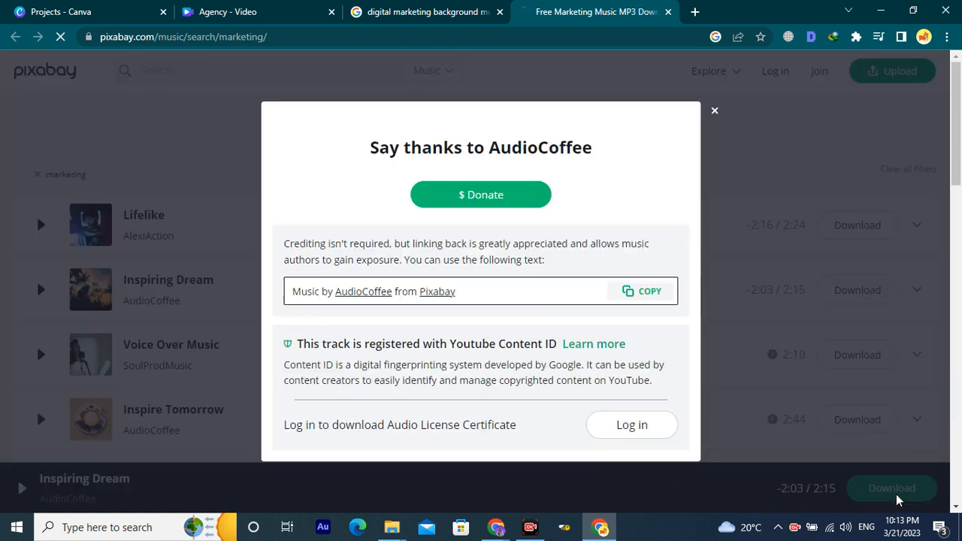
scroll(575, 327, "down", 1)
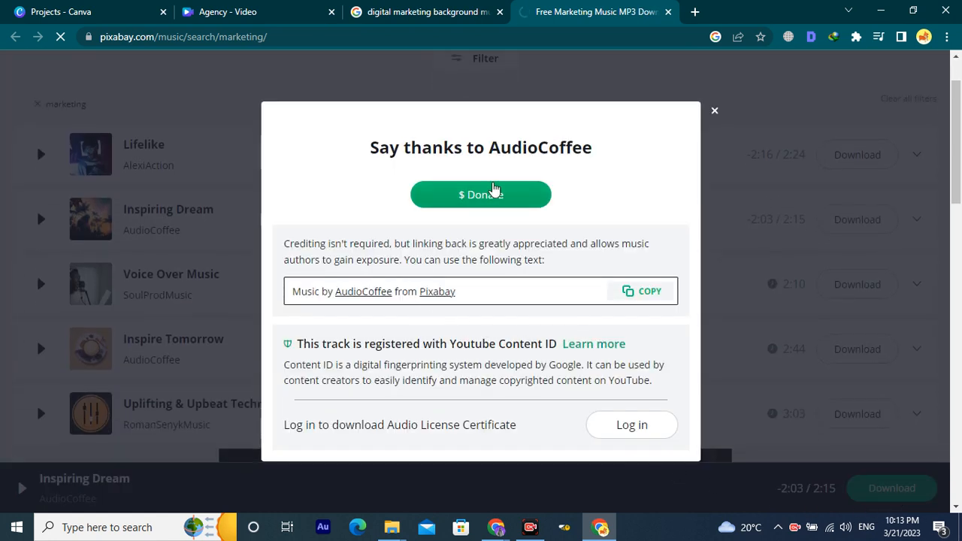
scroll(561, 411, "down", 1)
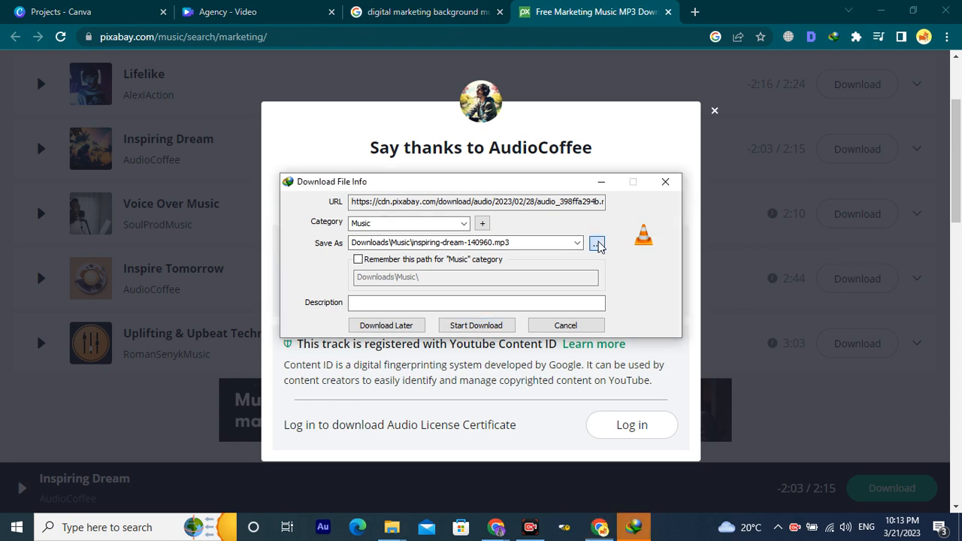
Save inspiring-dream-140960.mp3 into the Downloads folder and start the download.
left_click(598, 244)
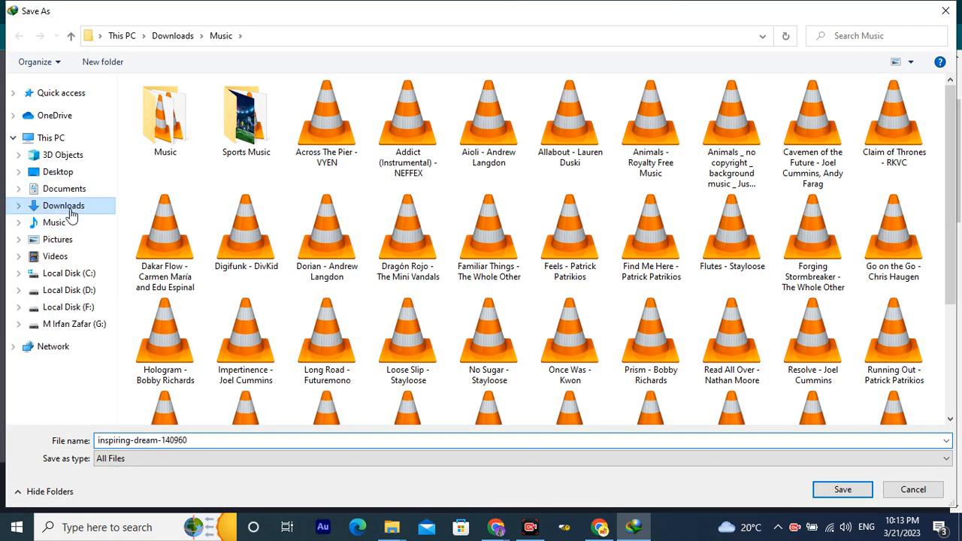
left_click(68, 207)
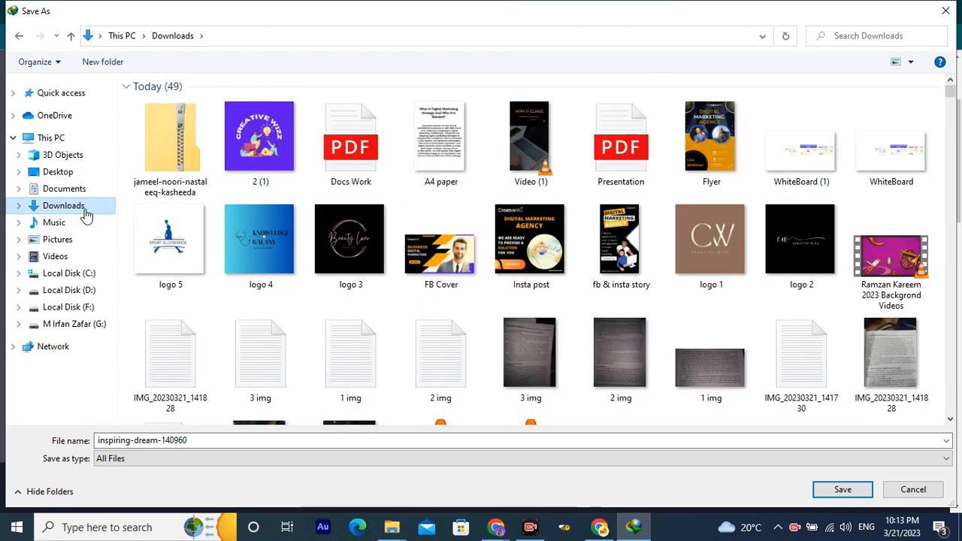
left_click(831, 491)
left_click(485, 329)
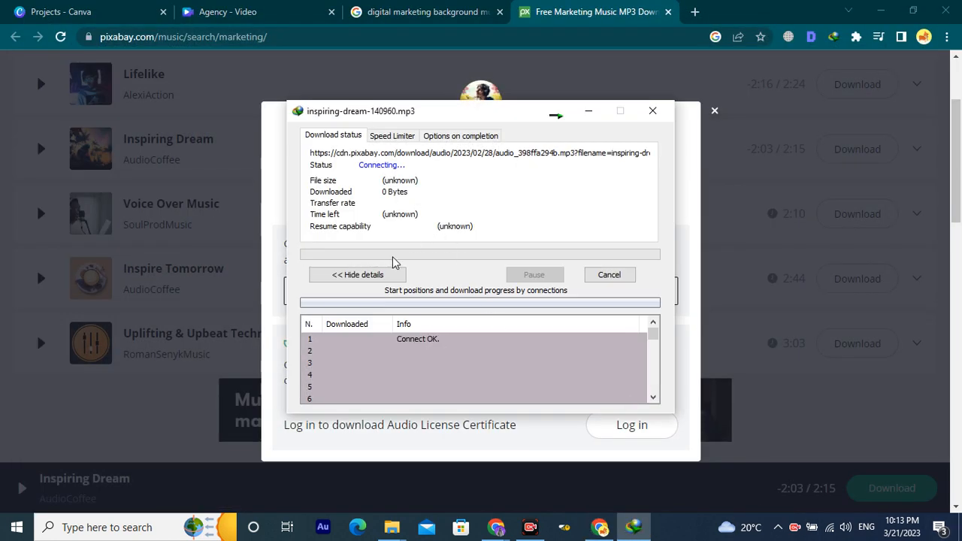
Check the download's progress details, then return to the Agency video in Canva.
left_click(368, 275)
left_click(369, 274)
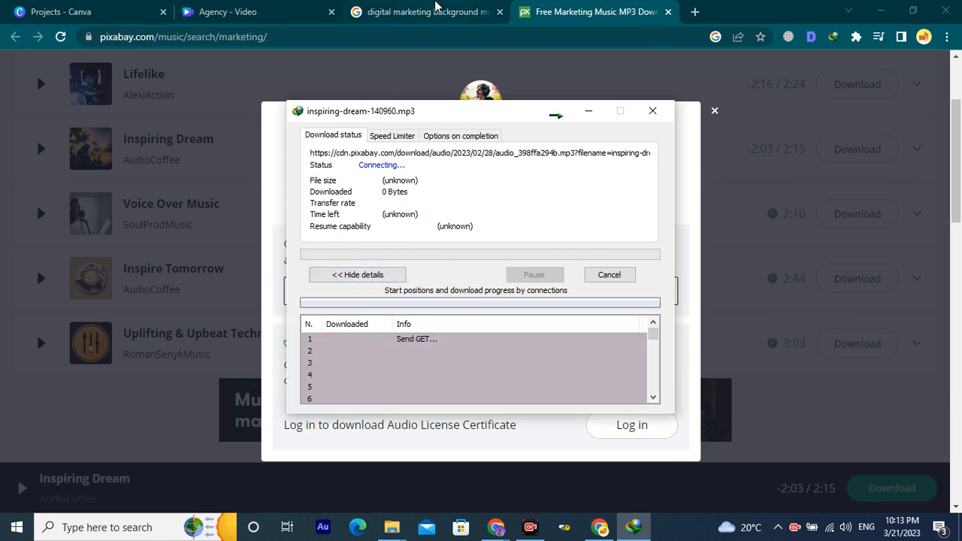
left_click(435, 6)
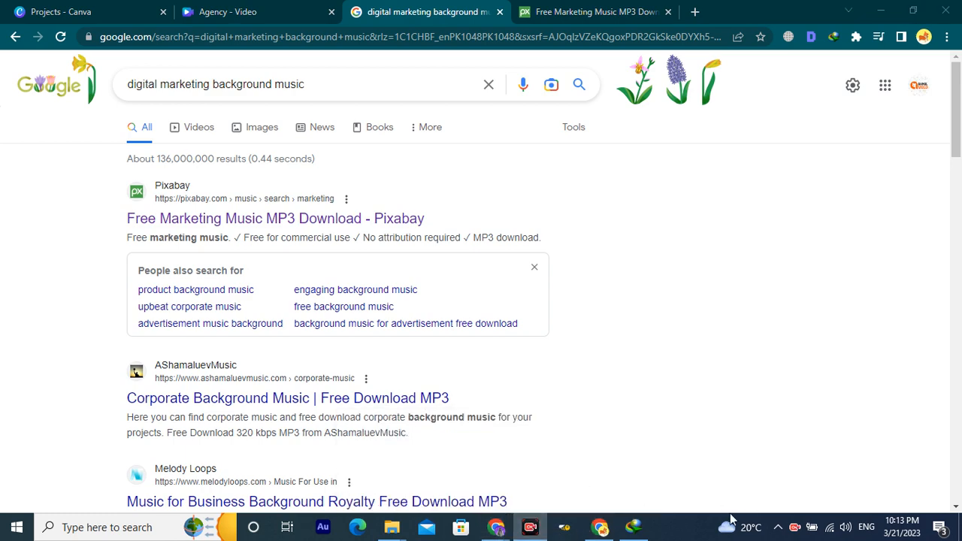
left_click(634, 527)
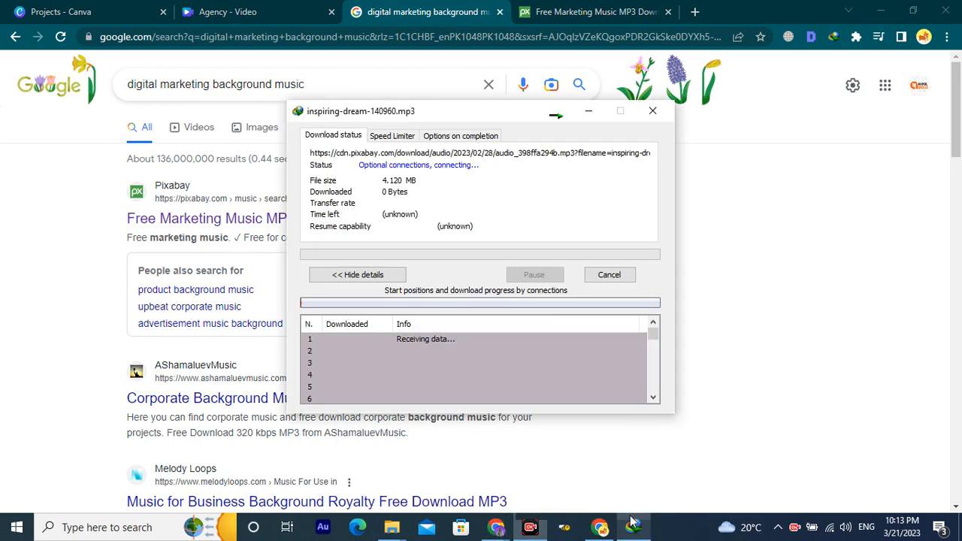
left_click(371, 275)
left_click(369, 274)
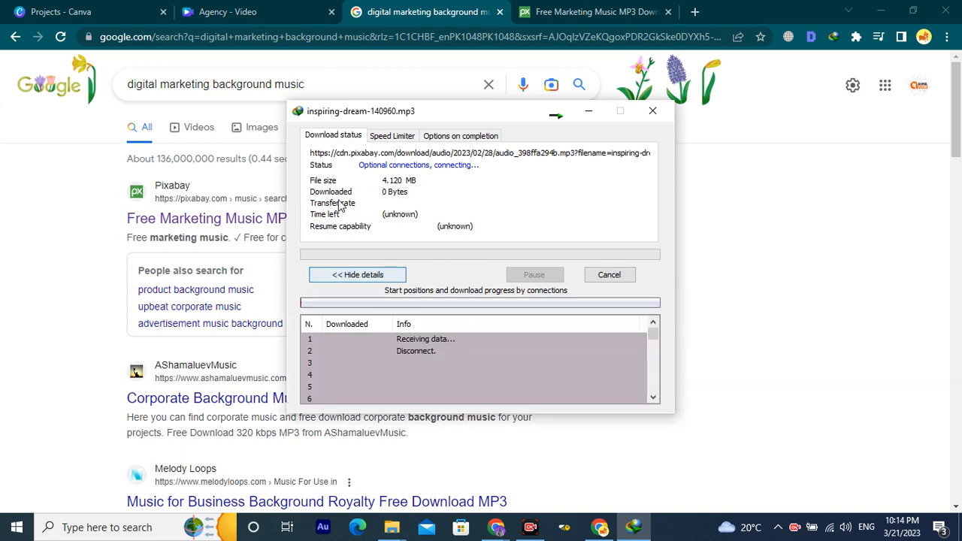
left_click(264, 11)
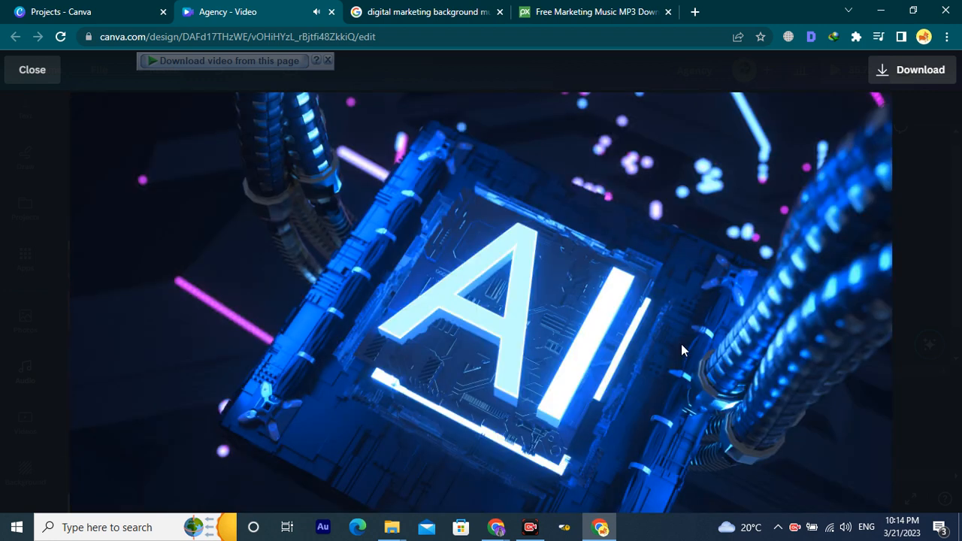
Stop the full-screen preview and return to the Canva editor.
key("space")
key("Escape")
scroll(236, 286, "up", 5)
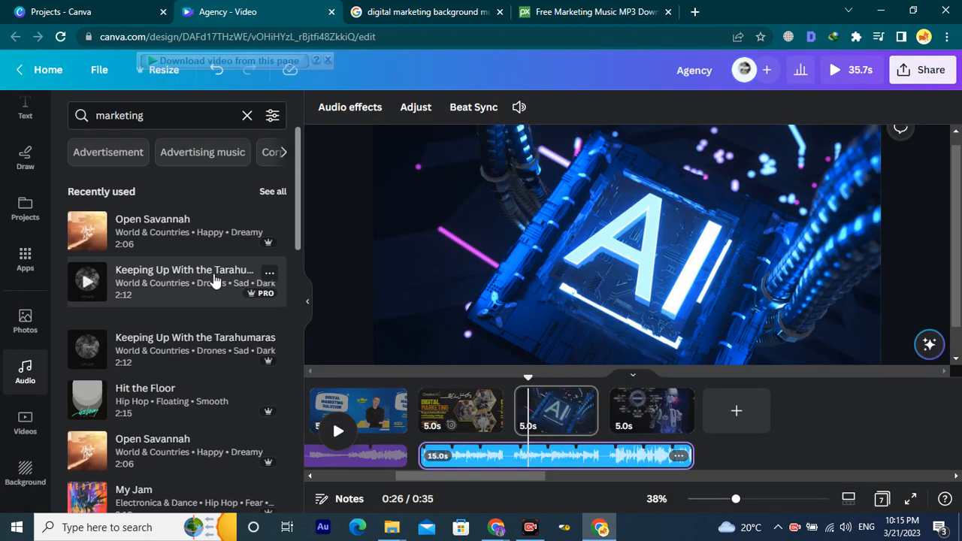
scroll(24, 192, "up", 2)
scroll(19, 263, "up", 3)
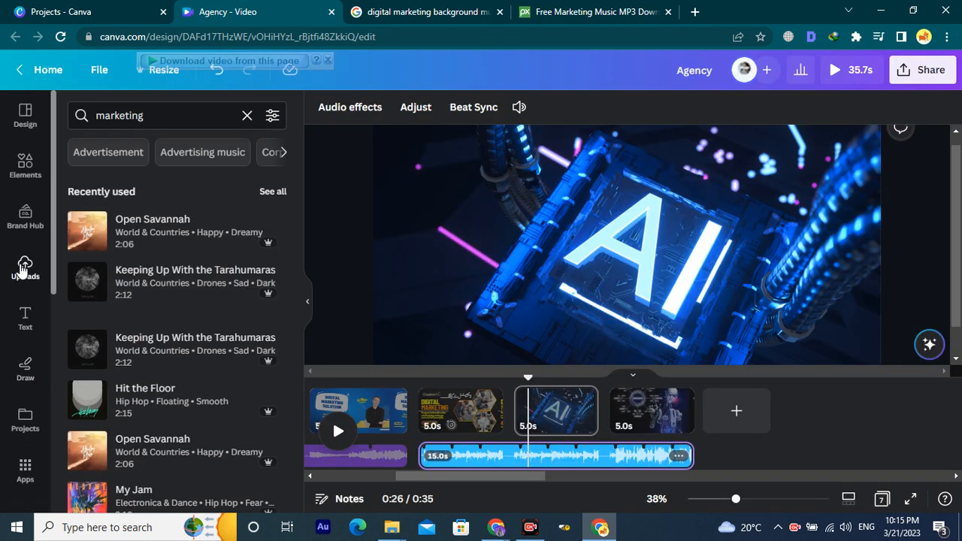
Start a file upload from Uploads, go to Downloads, and switch to the Downloads window.
left_click(26, 275)
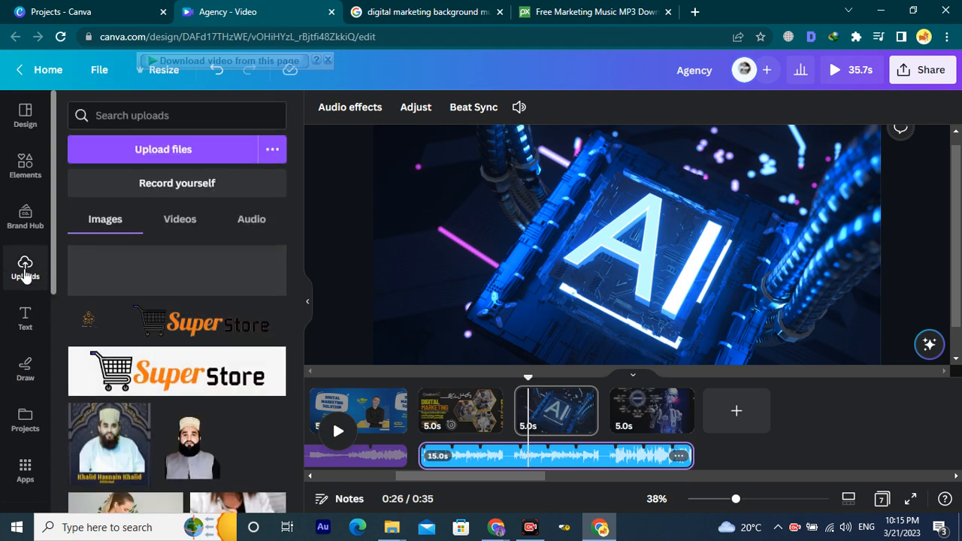
left_click(148, 153)
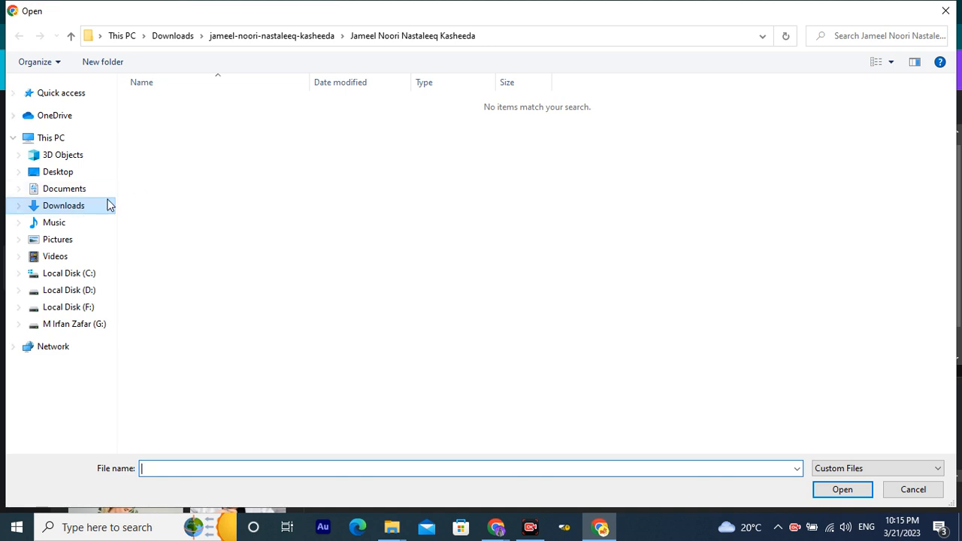
left_click(73, 214)
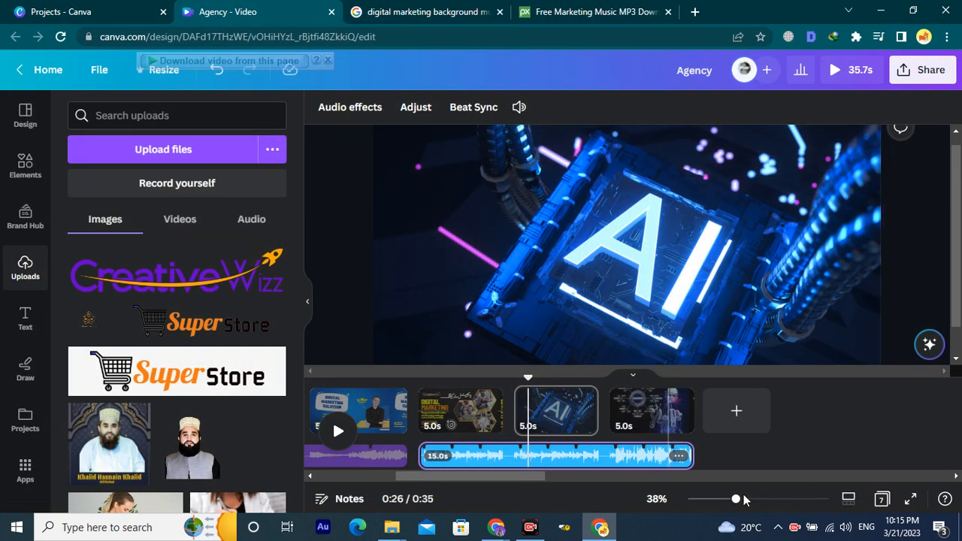
key("alt+Tab")
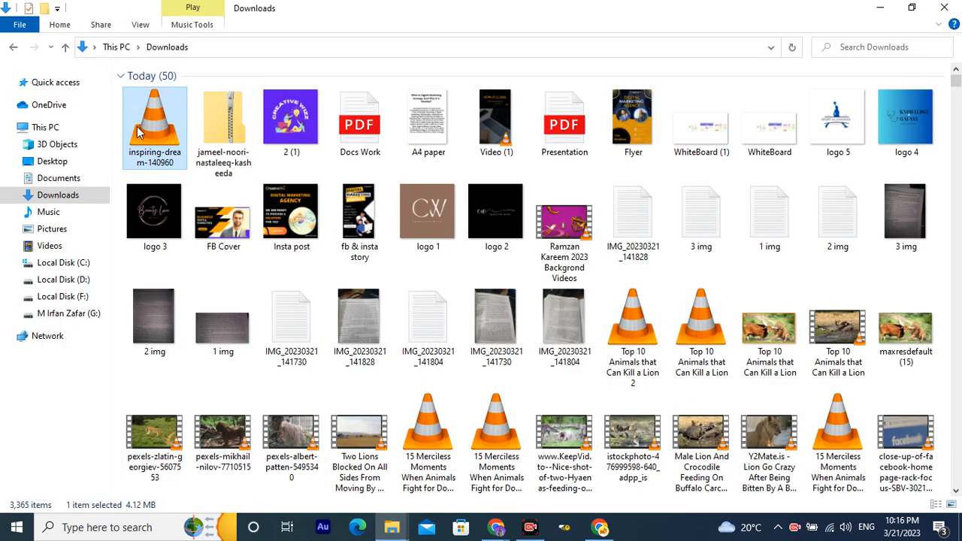
Drag inspiring-dream-140960.mp3 from Downloads onto Canva's Uploads panel to upload it.
key("alt+Tab")
key("alt+Tab")
key("alt+Tab")
key("alt+Tab")
key("alt+Tab")
key("alt+Tab")
key("alt+Tab")
key("alt+Tab")
key("alt+Tab")
left_click_drag(205, 248, 193, 276)
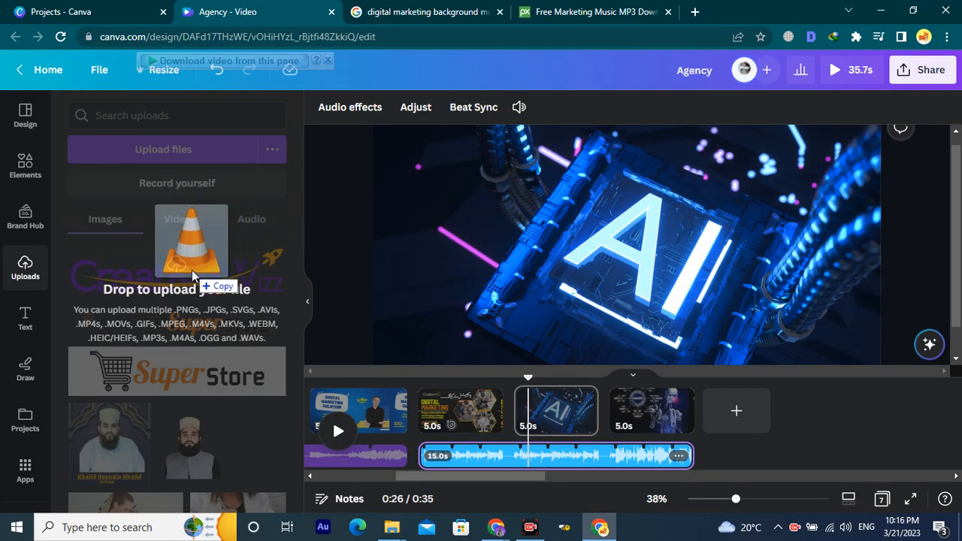
left_click_drag(193, 276, 193, 276)
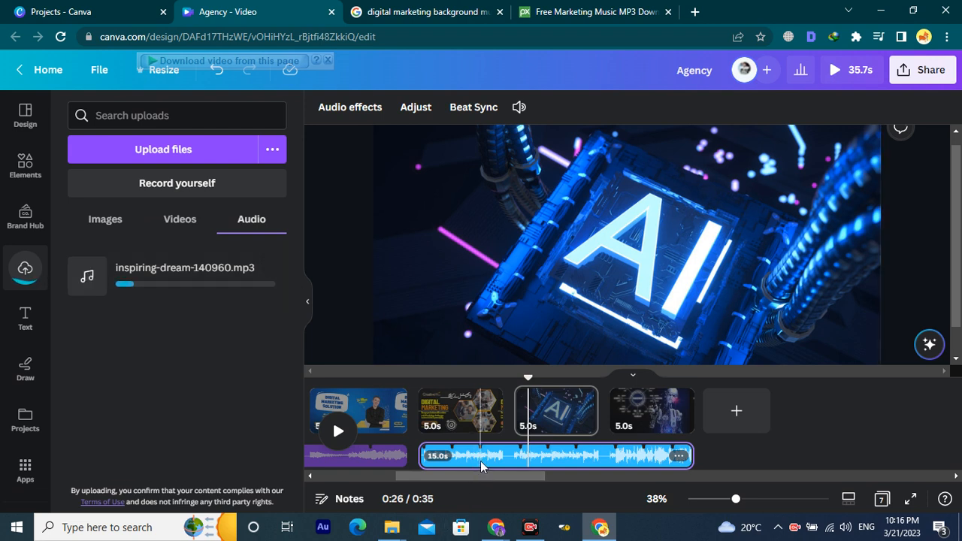
scroll(482, 468, "left", 5)
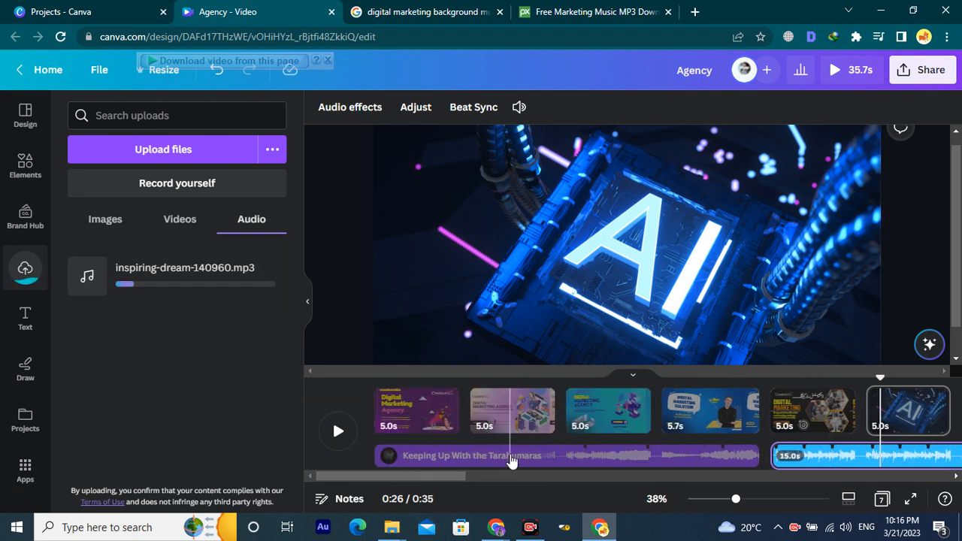
Delete the Tarahumaras and 15.0s audio tracks, then add inspiring-dream-140960.mp3 to the video.
left_click(511, 461)
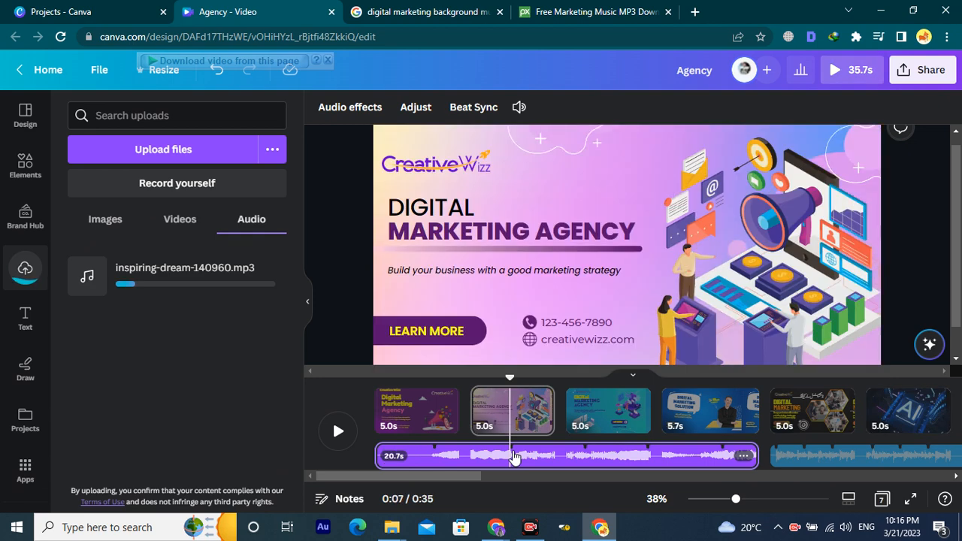
key("Delete")
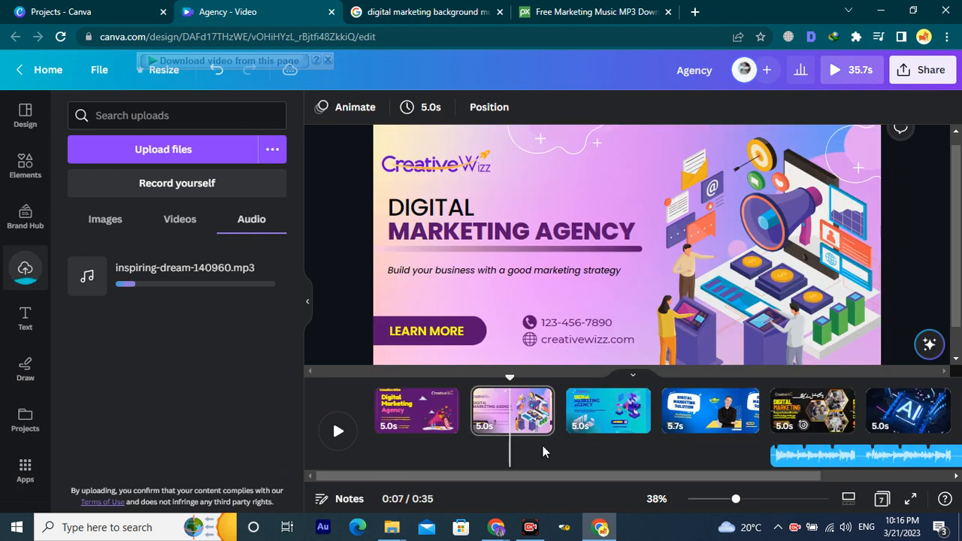
left_click(791, 457)
key("Delete")
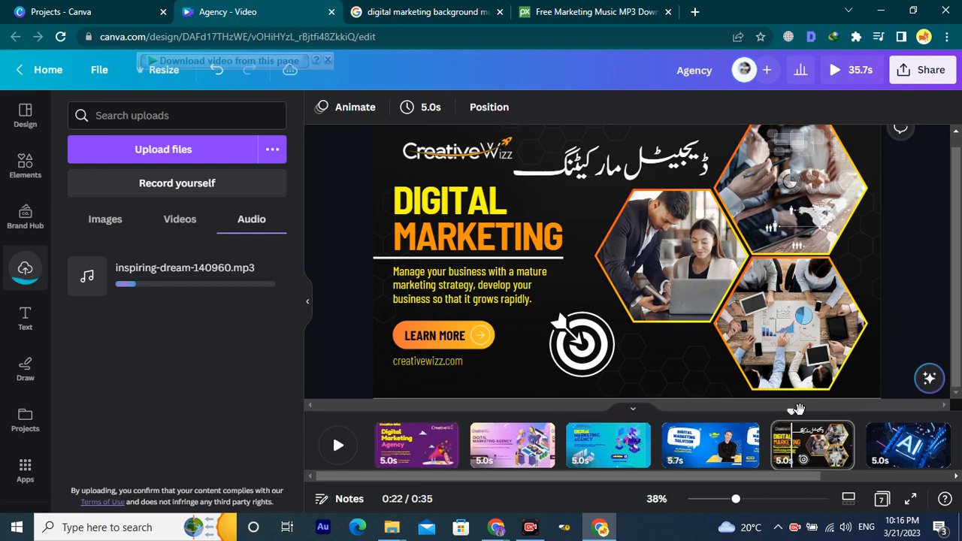
left_click_drag(794, 411, 361, 412)
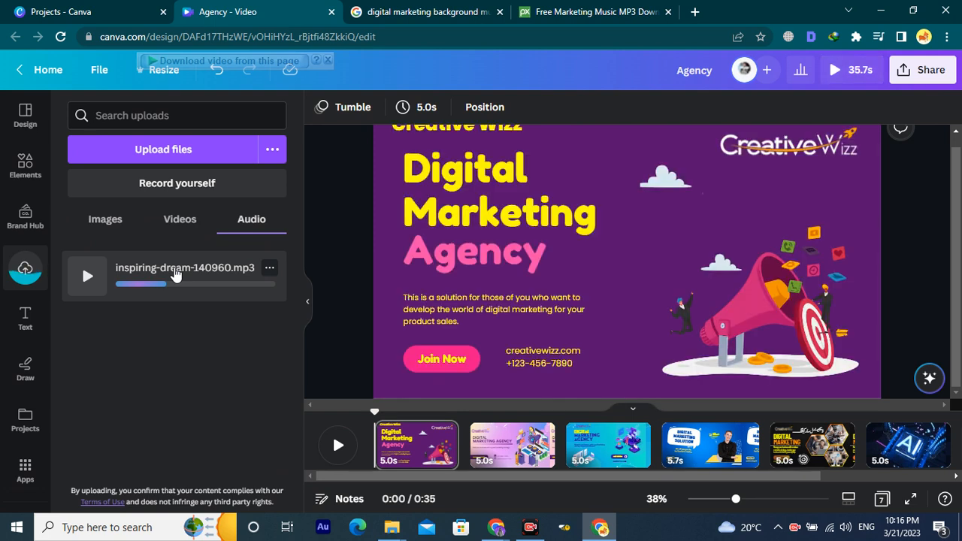
left_click(175, 275)
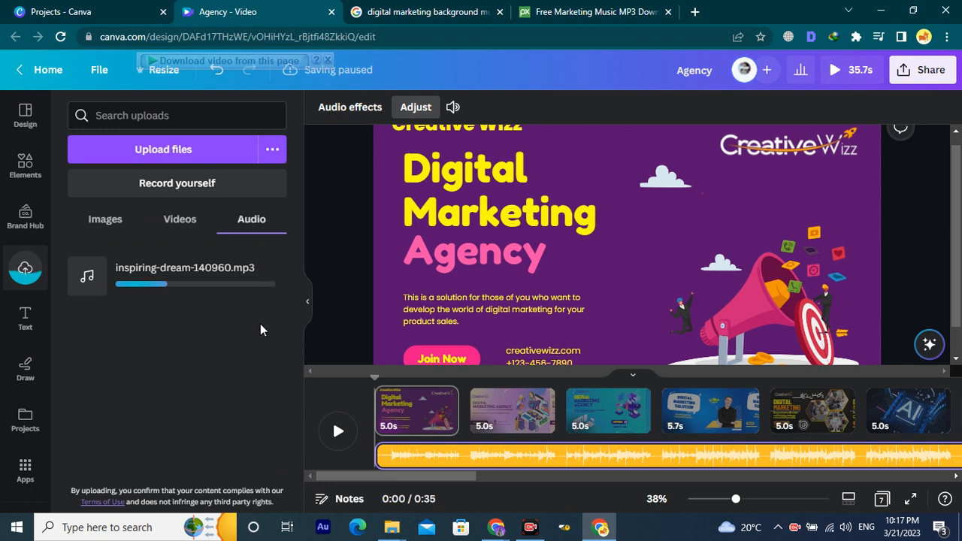
left_click(338, 431)
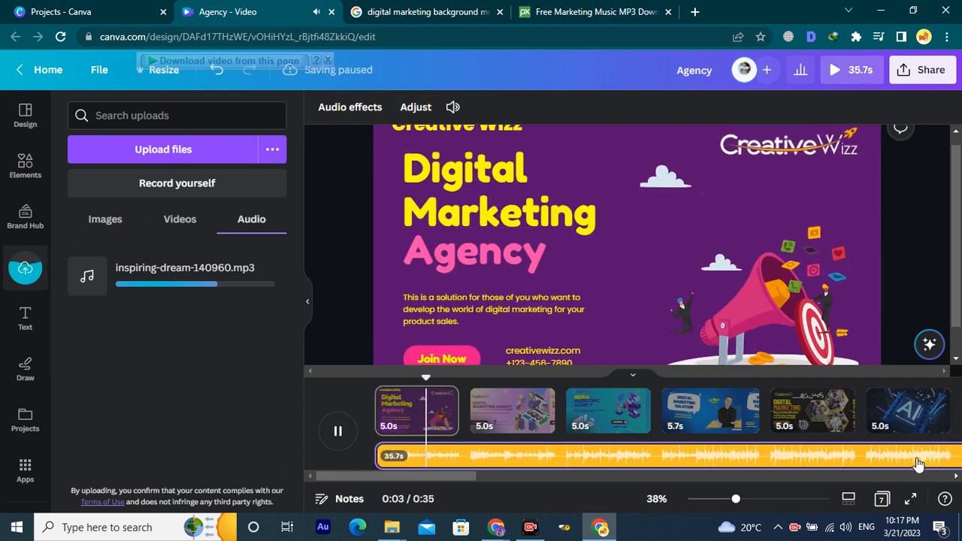
key("space")
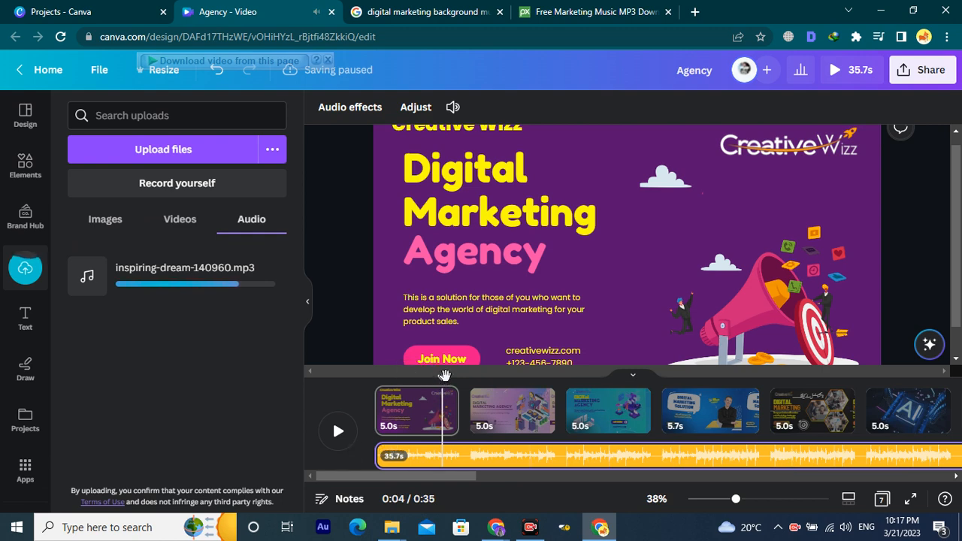
left_click_drag(444, 380, 374, 377)
left_click(354, 436)
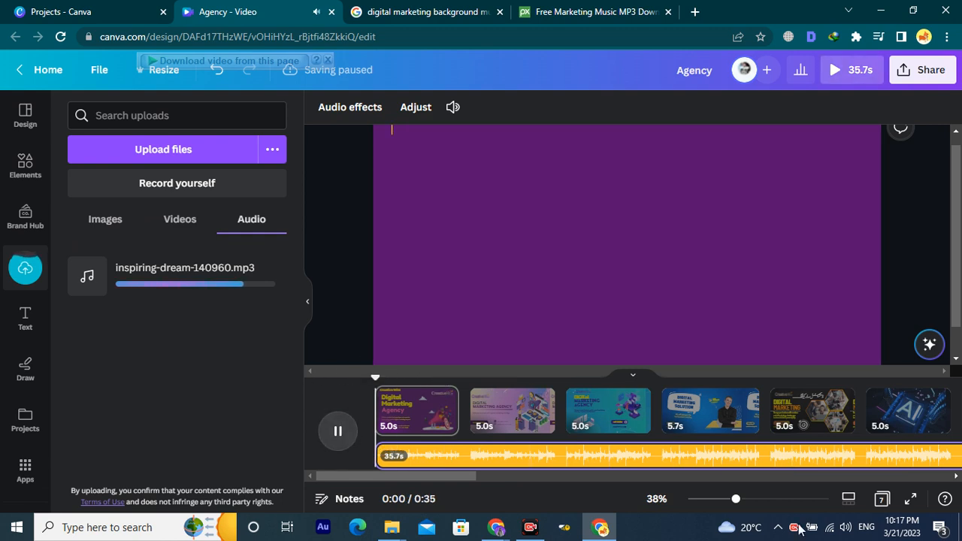
left_click(910, 498)
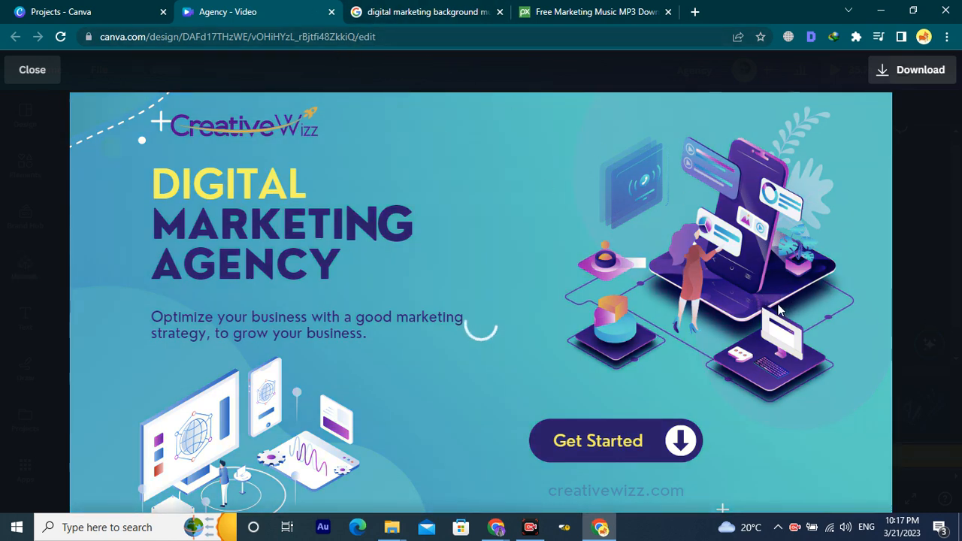
key("Escape")
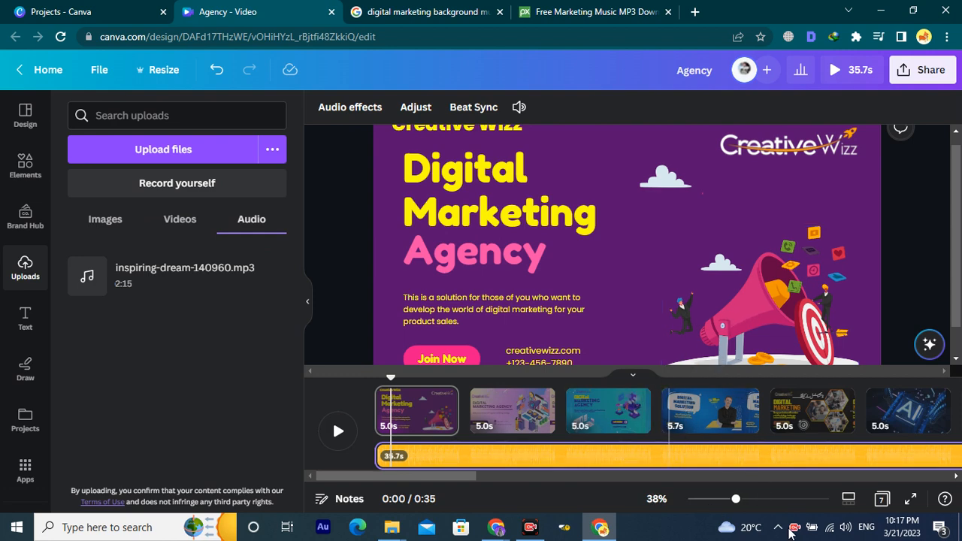
left_click(907, 499)
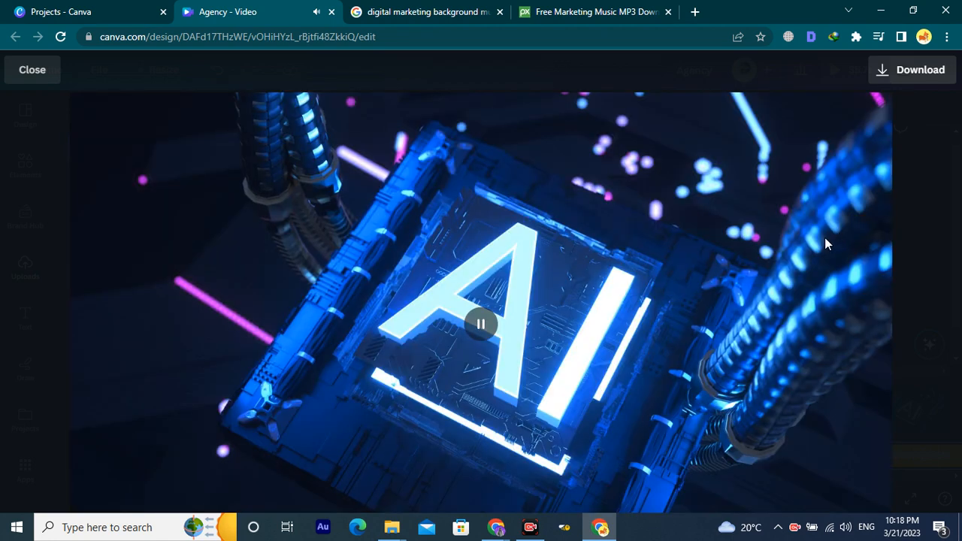
key("Escape")
left_click(533, 527)
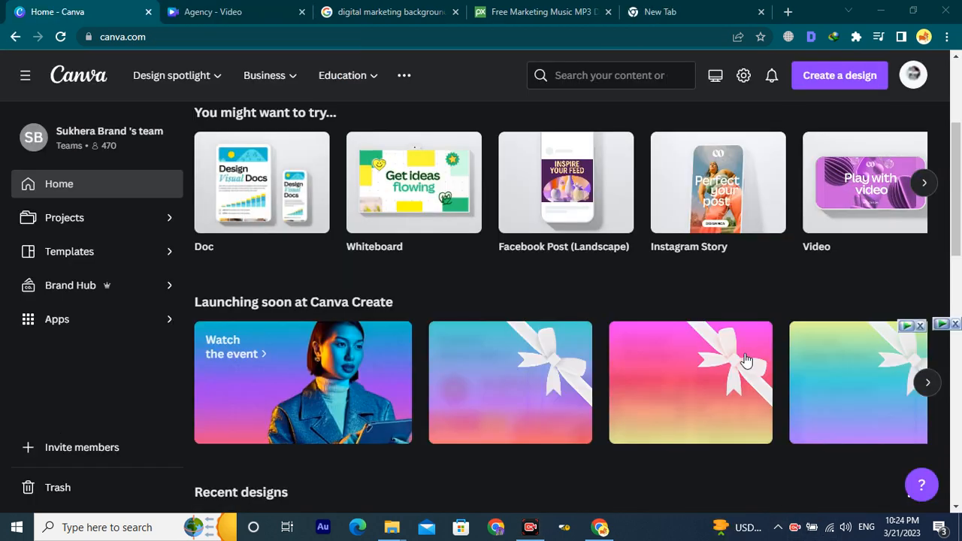
Scroll through Recent designs on Canva's Home page to find the Agency video.
scroll(731, 367, "down", 4)
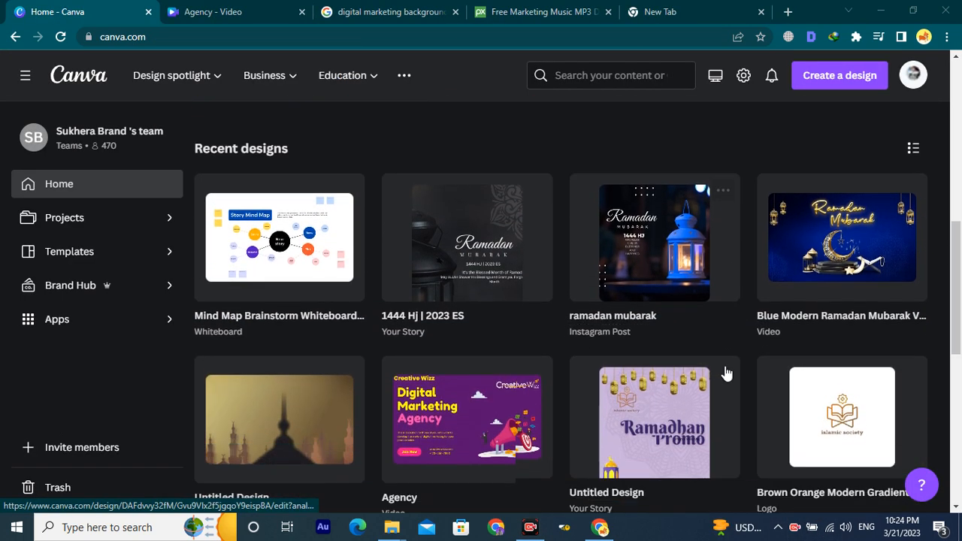
scroll(692, 359, "down", 3)
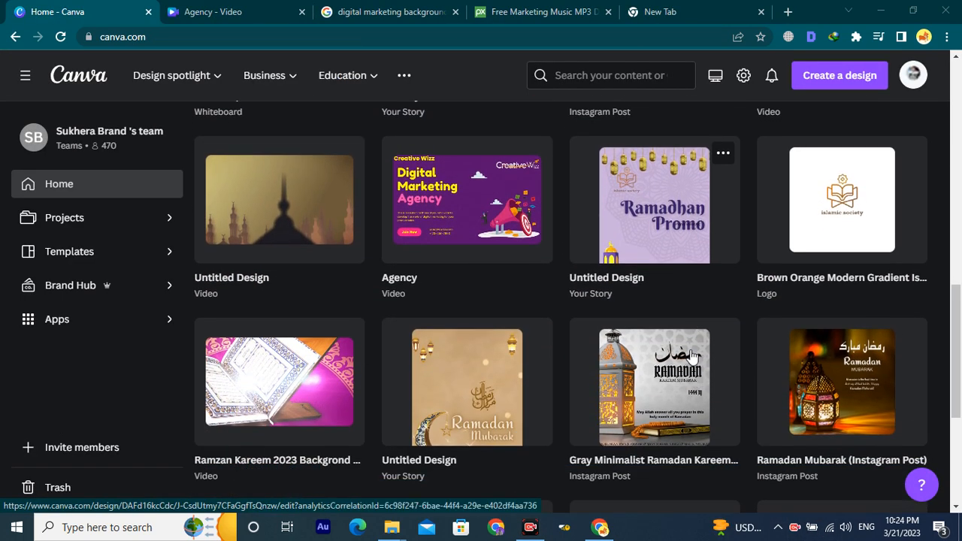
scroll(688, 358, "up", 1)
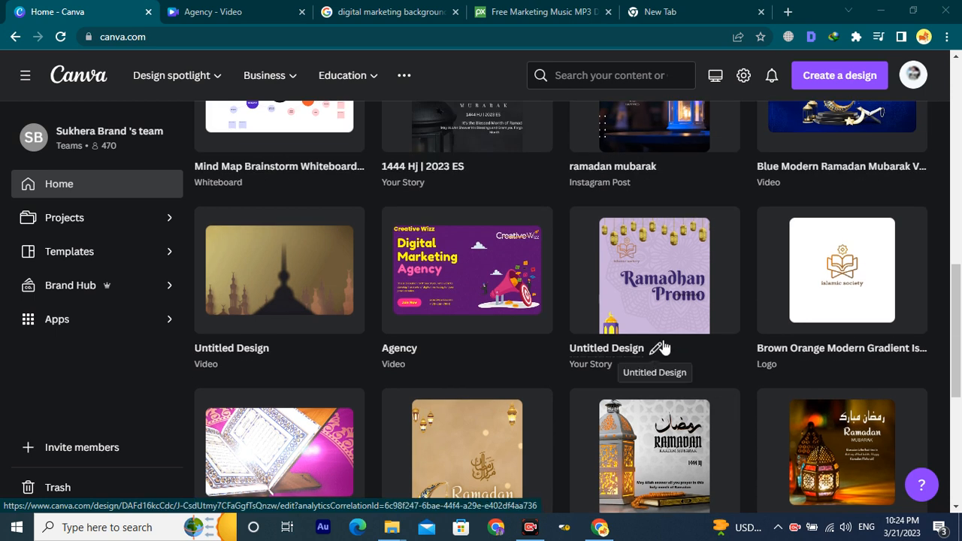